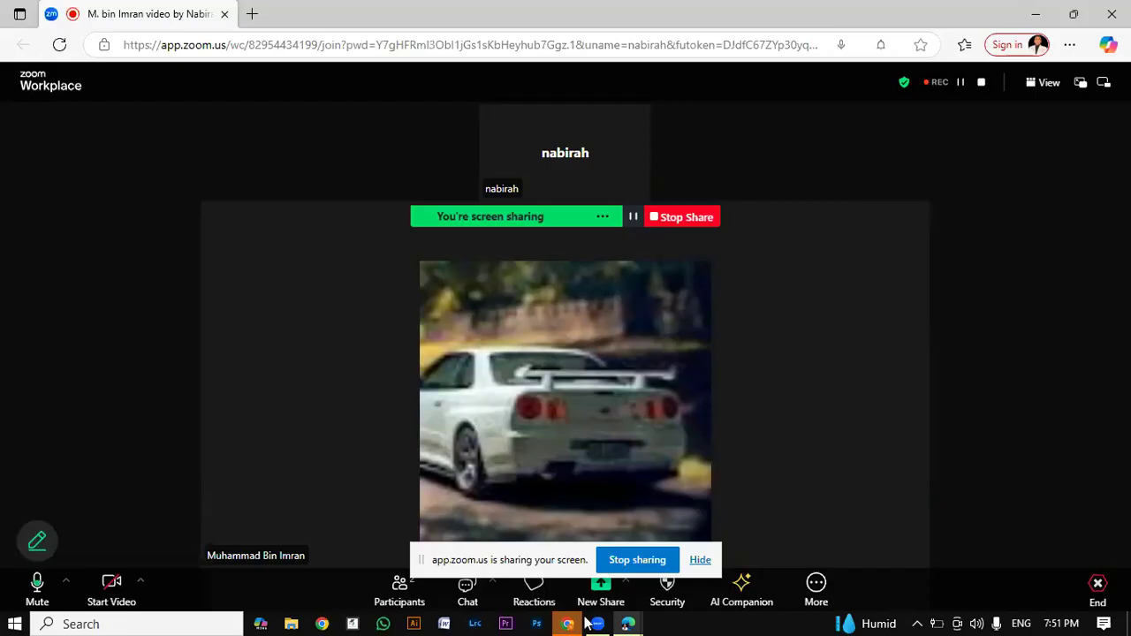
Step: Switch to Premiere Pro and create a new project named "class 4"
{"action": "left_click", "coordinate": [505, 624]}
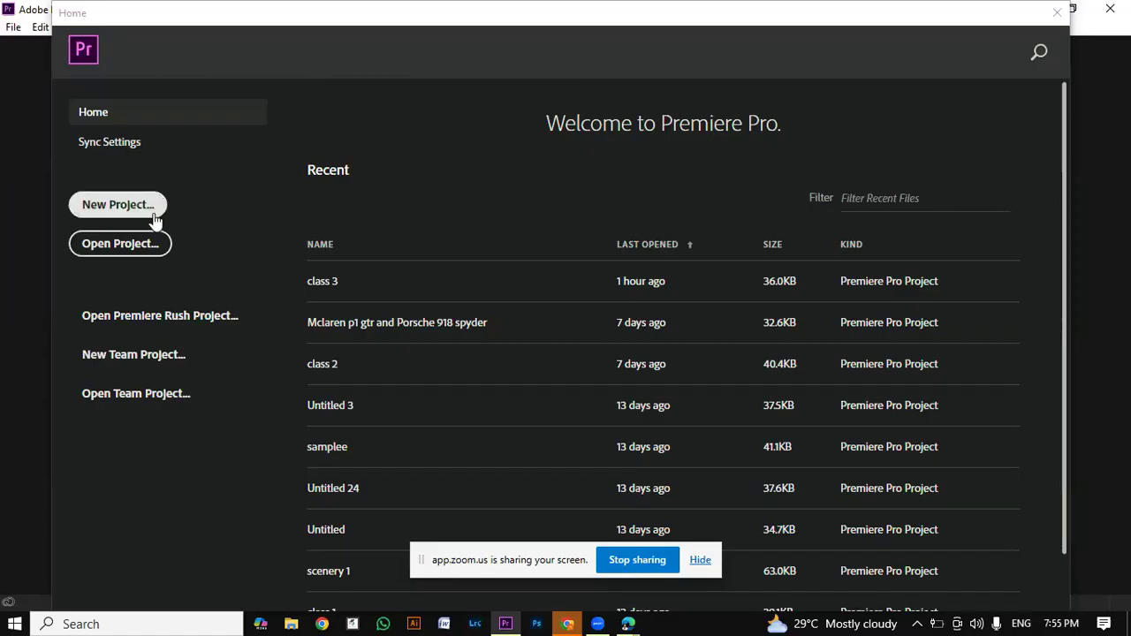
{"action": "left_click", "coordinate": [118, 204]}
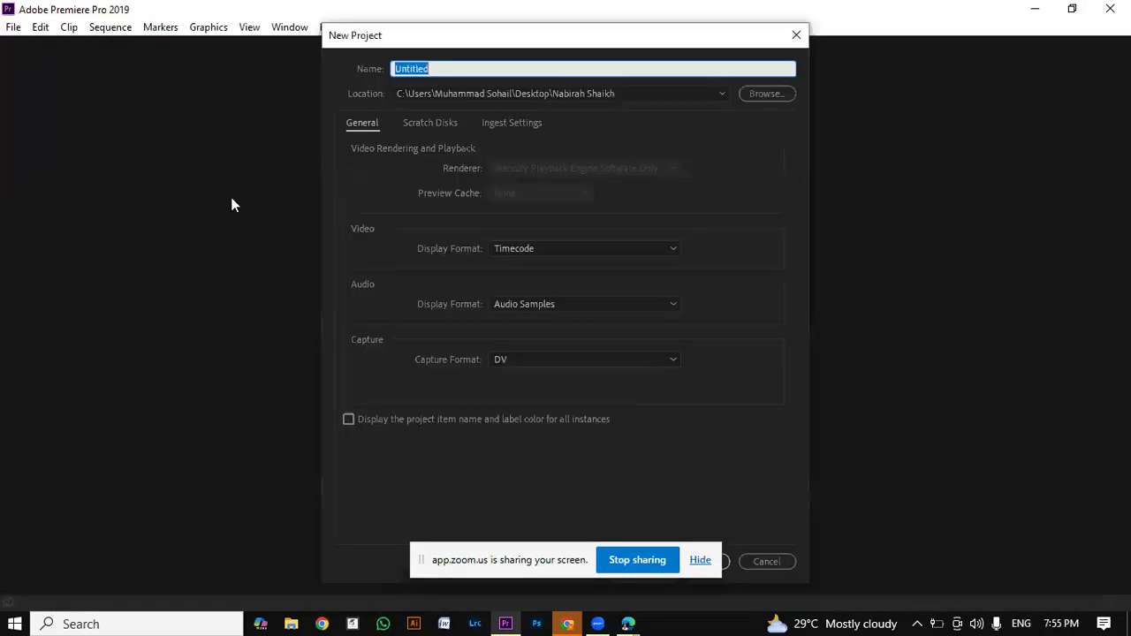
{"action": "left_click", "coordinate": [435, 68]}
{"action": "left_click_drag", "start_coordinate": [435, 68], "coordinate": [379, 83]}
{"action": "type", "text": "class 4"}
{"action": "key", "text": "Return"}
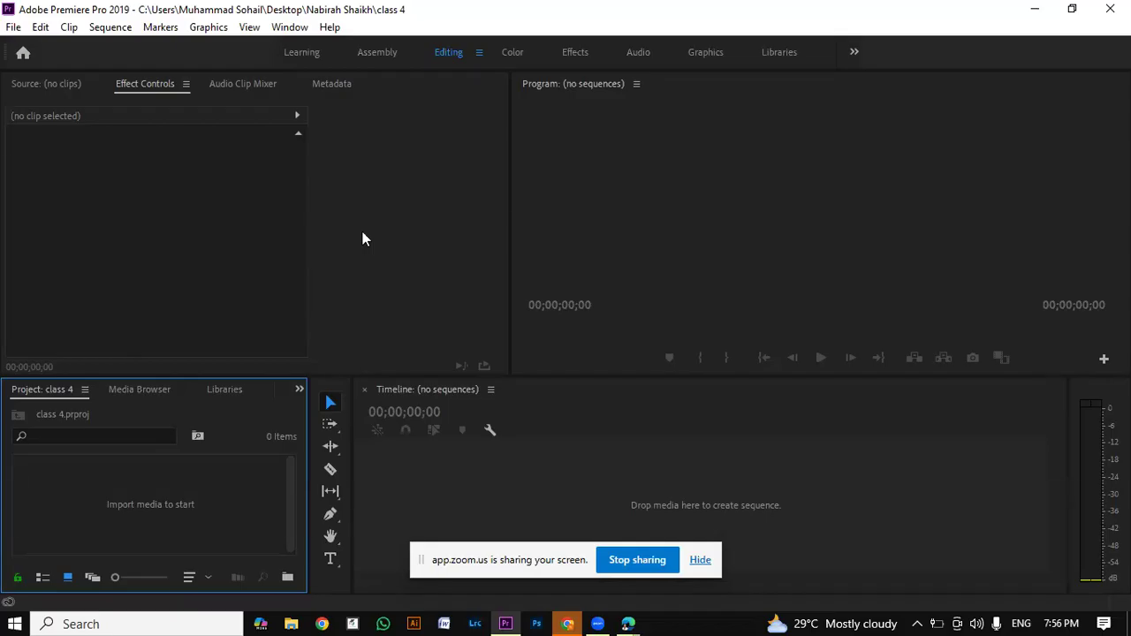
Step: Import the video 220133_tiny from the Downloads folder into the project
{"action": "left_click", "coordinate": [336, 156]}
{"action": "left_click", "coordinate": [711, 276]}
{"action": "left_click", "coordinate": [222, 513]}
{"action": "double_click", "coordinate": [211, 510]}
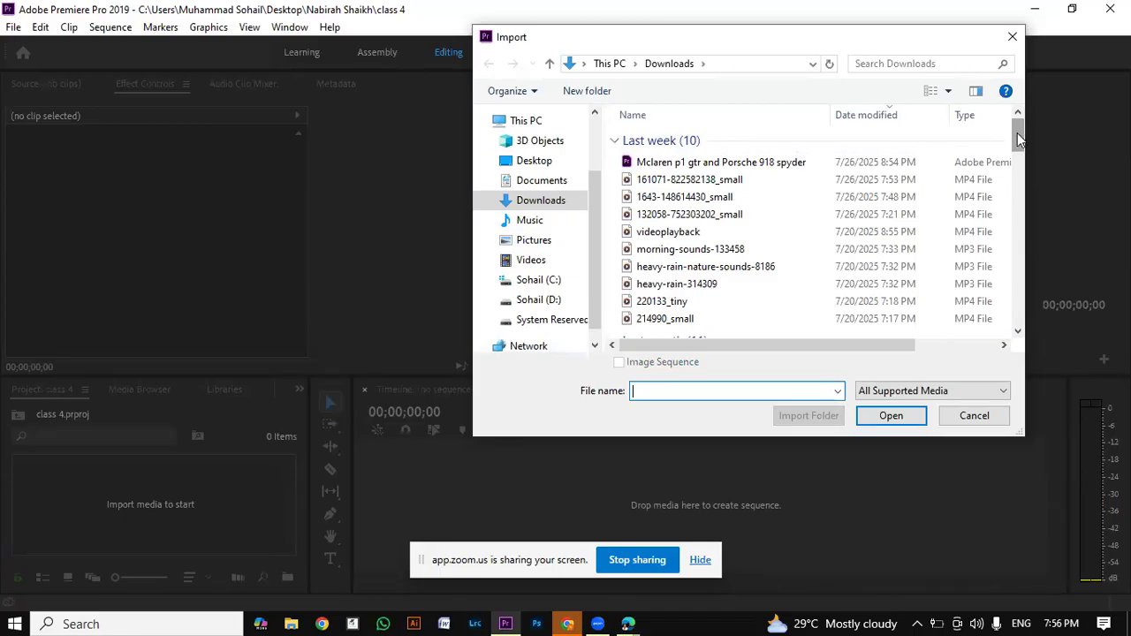
{"action": "left_click_drag", "start_coordinate": [1018, 134], "coordinate": [1019, 142]}
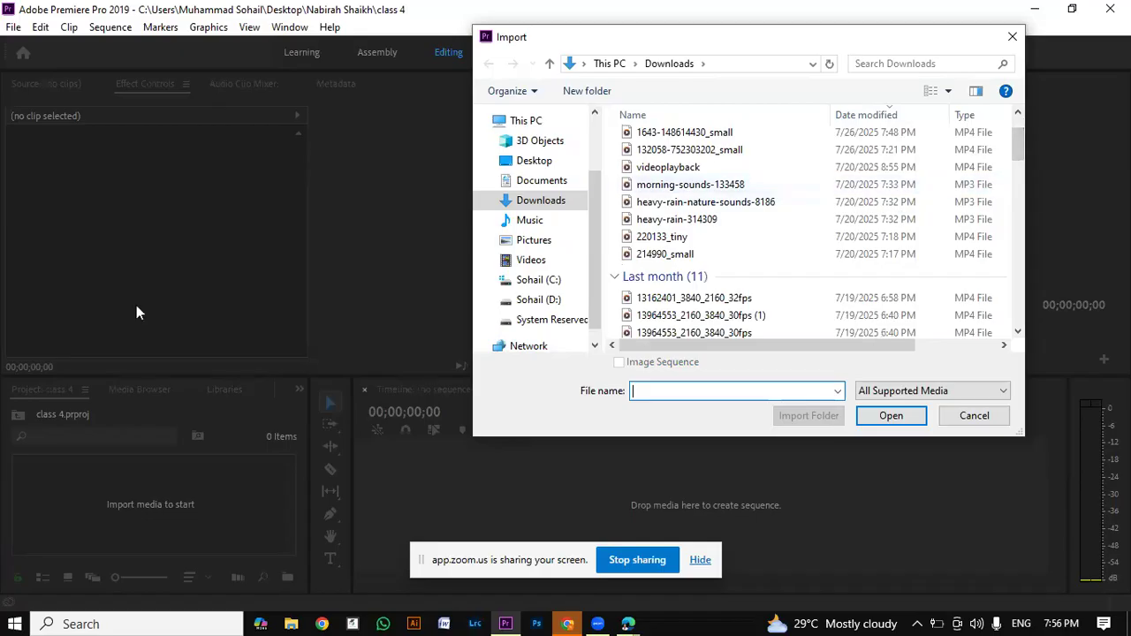
{"action": "double_click", "coordinate": [808, 246]}
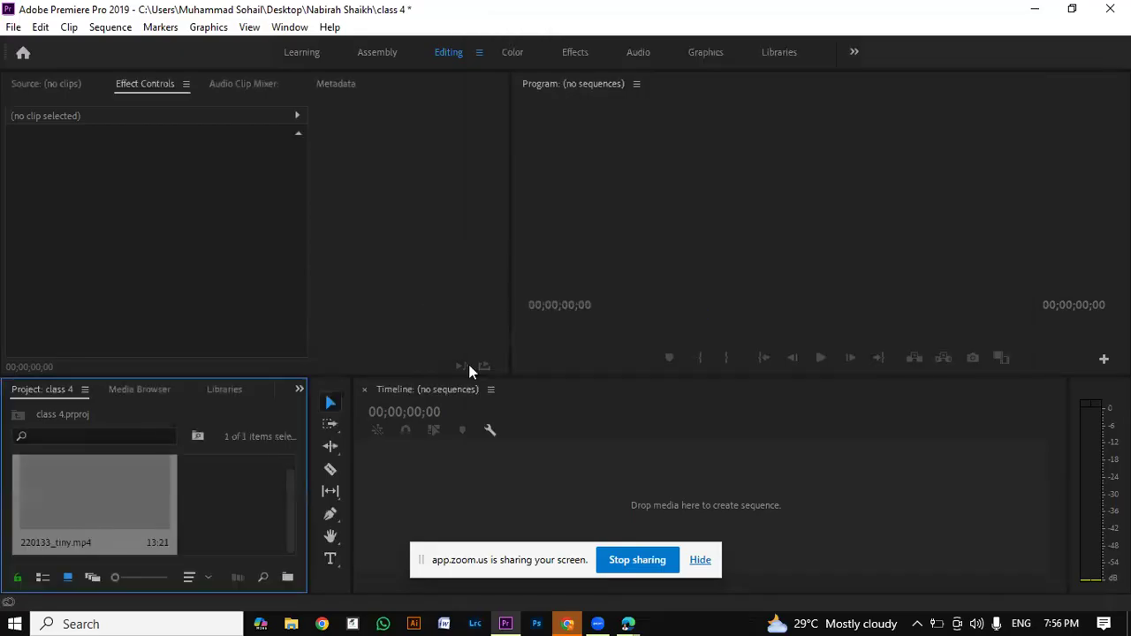
{"action": "right_click", "coordinate": [246, 508]}
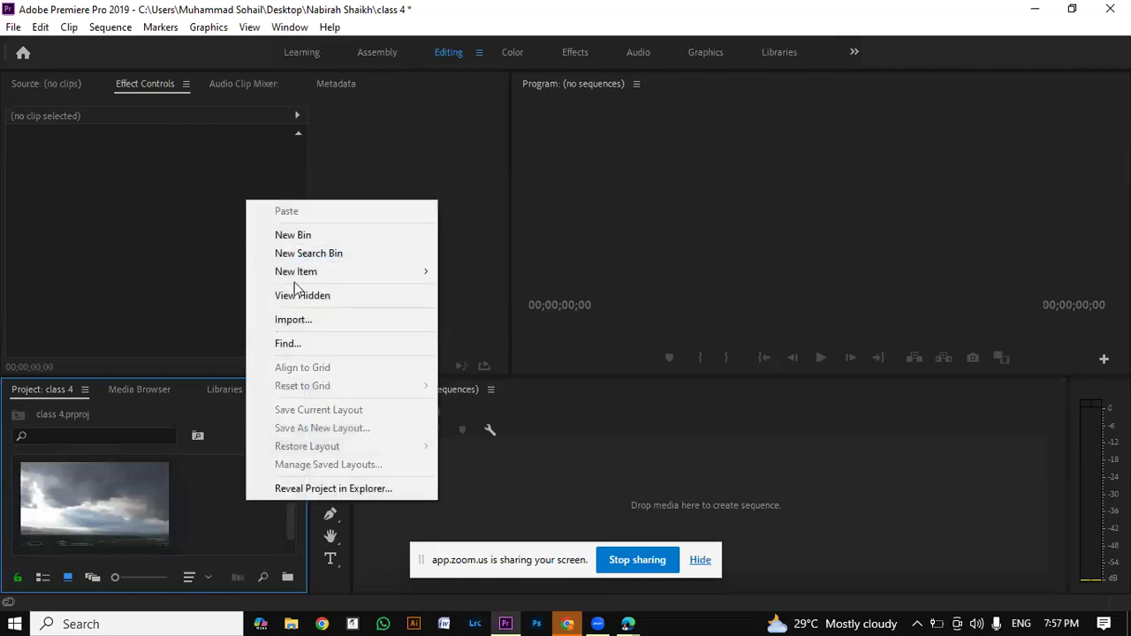
{"action": "left_click", "coordinate": [222, 514]}
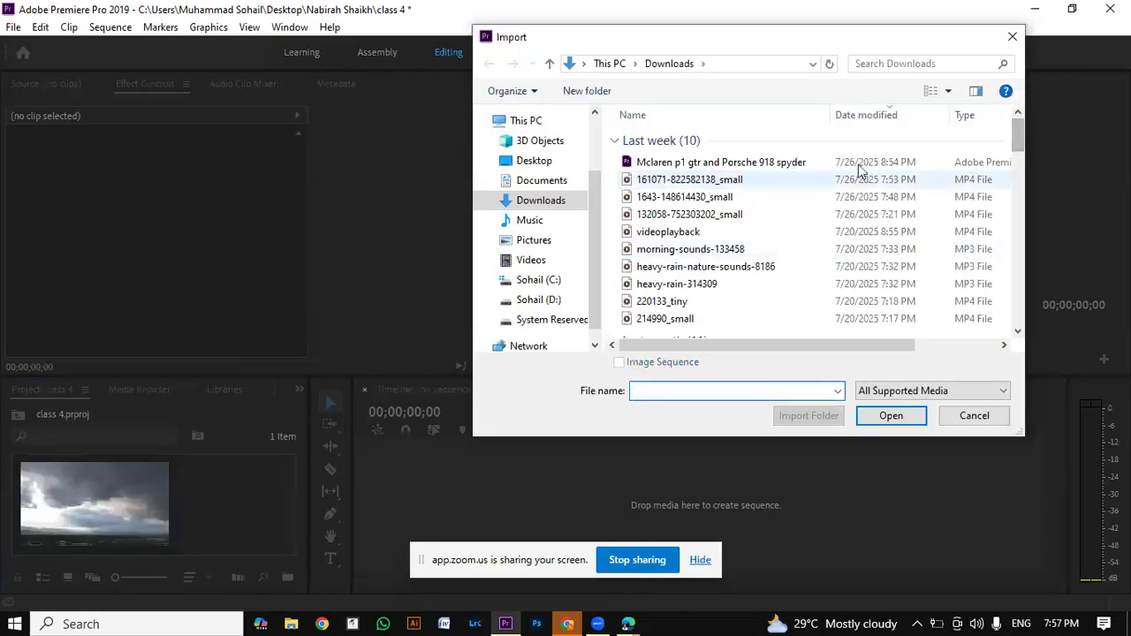
{"action": "left_click", "coordinate": [838, 184]}
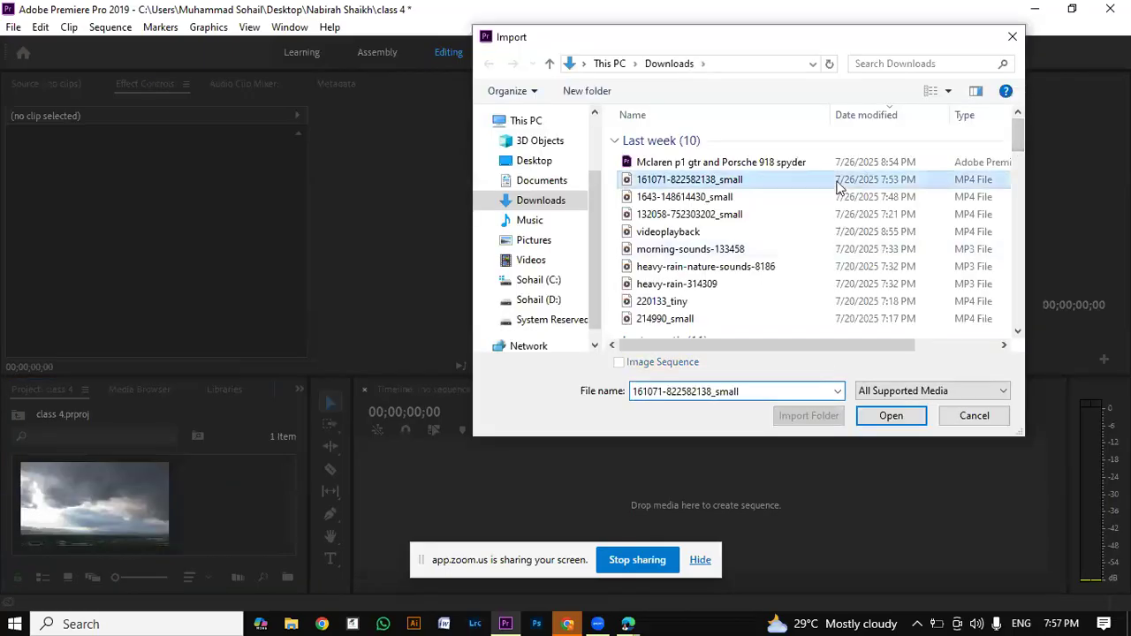
{"action": "double_click", "coordinate": [838, 184]}
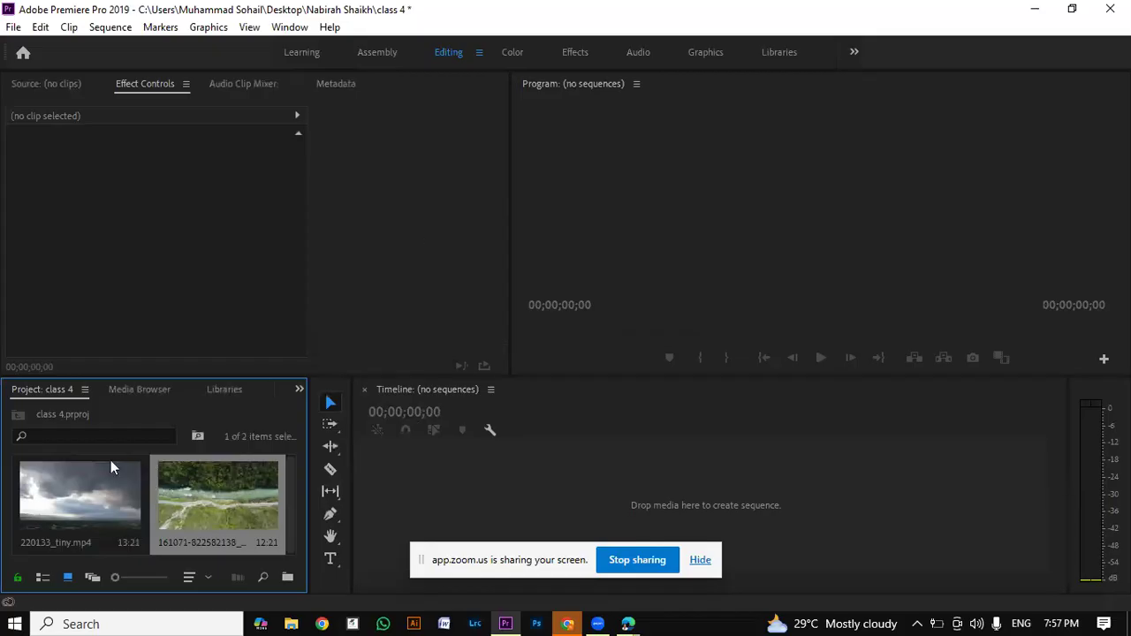
Step: Create a sequence from 220133_tiny.mp4 and trim the end of its timeline clip to 10 seconds
{"action": "left_click_drag", "start_coordinate": [103, 513], "coordinate": [236, 493]}
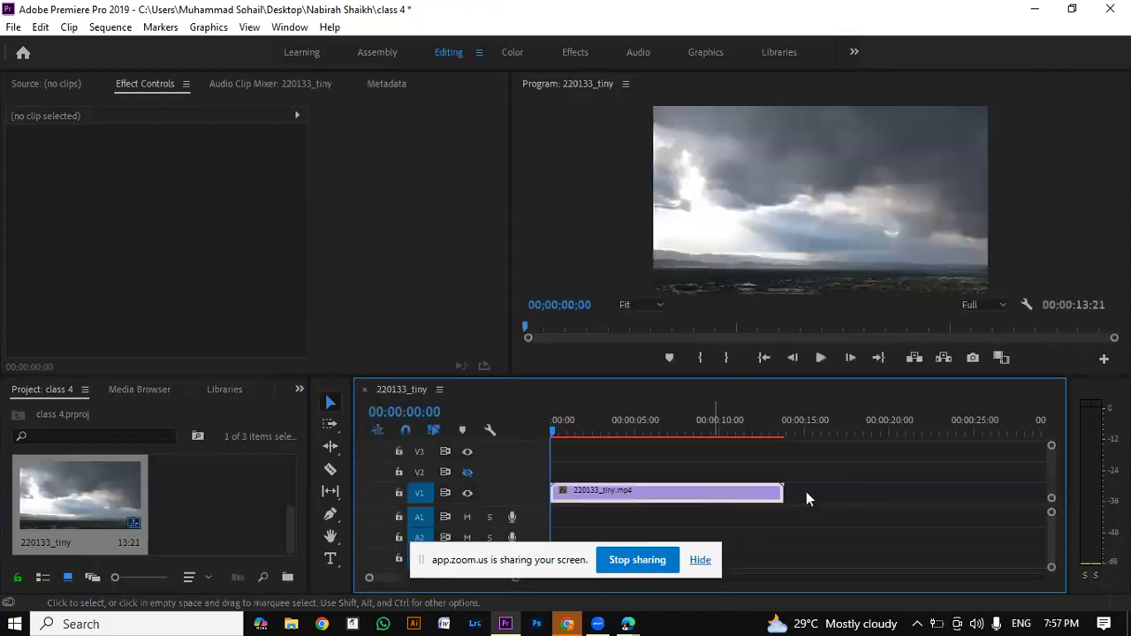
{"action": "left_click", "coordinate": [774, 493]}
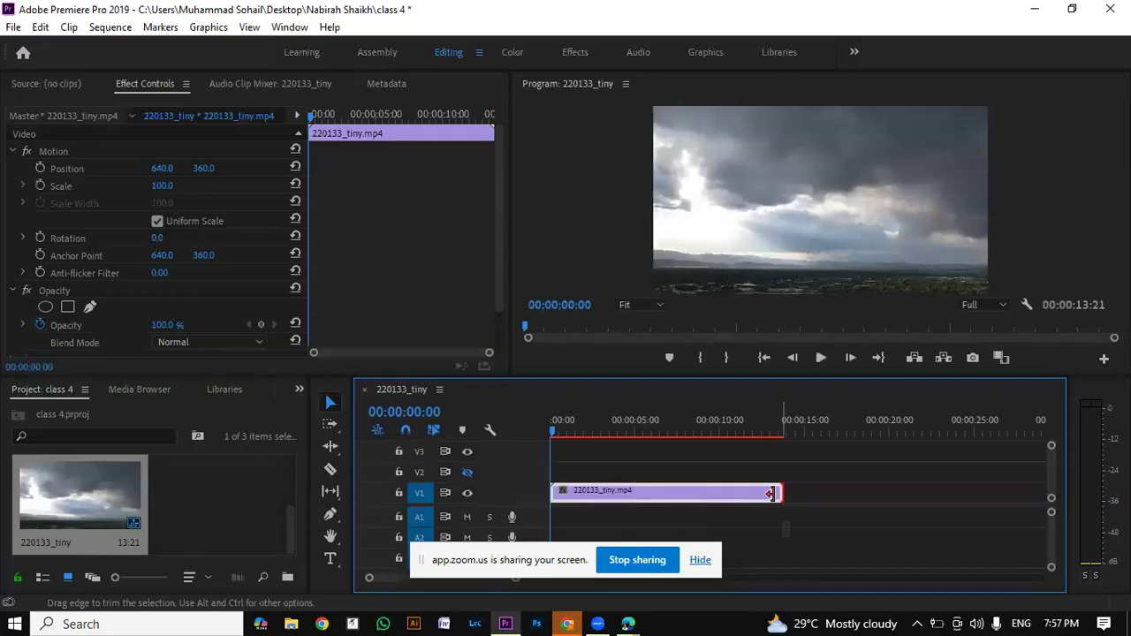
{"action": "left_click_drag", "start_coordinate": [772, 494], "coordinate": [715, 485]}
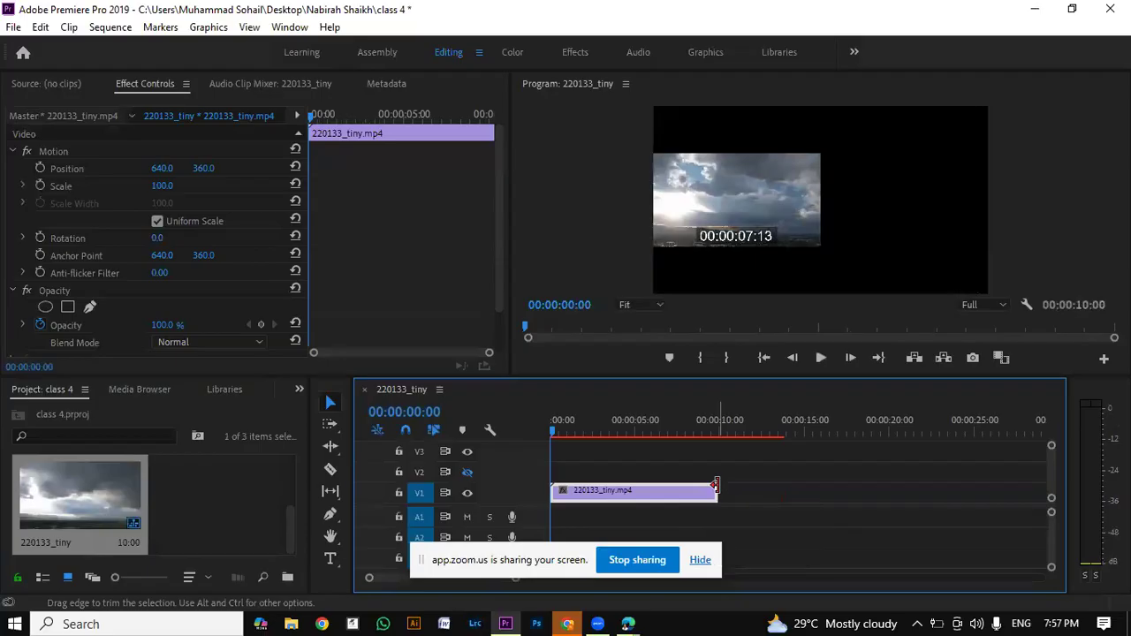
{"action": "left_click_drag", "start_coordinate": [715, 486], "coordinate": [715, 485]}
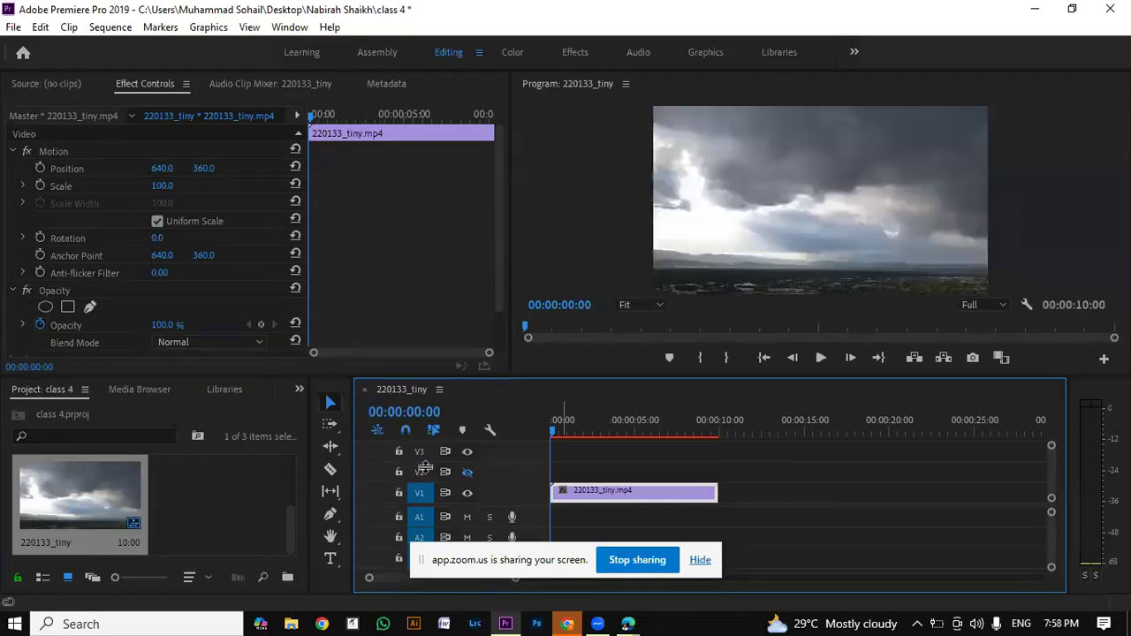
Step: Increase the height of the V3 track and undo the last trim of the 220133_tiny.mp4 clip
{"action": "left_click", "coordinate": [420, 452]}
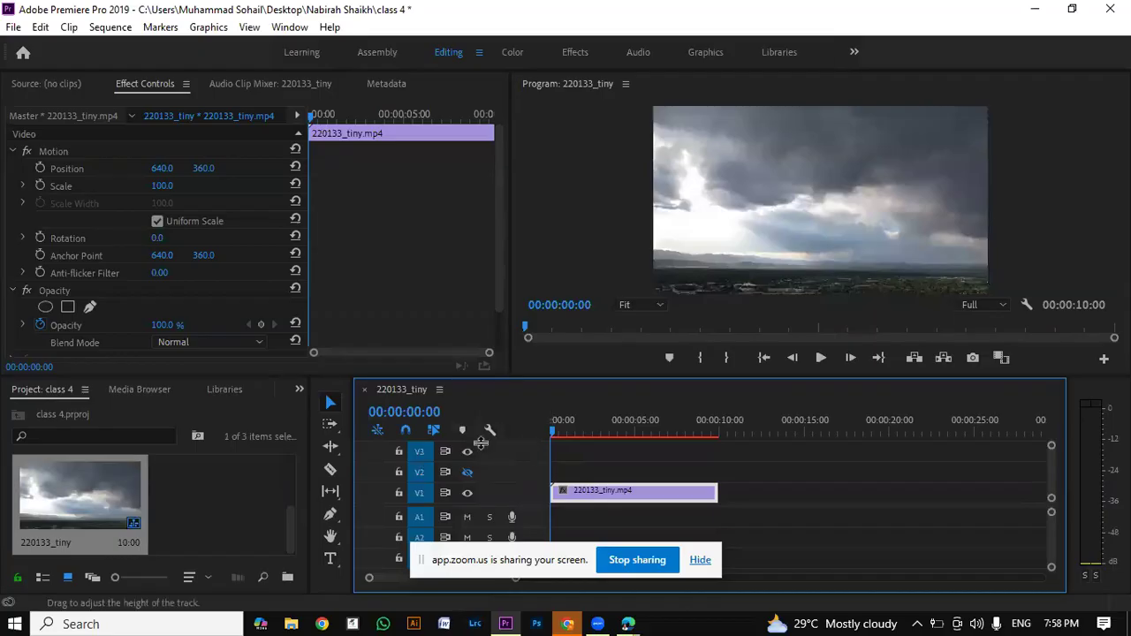
{"action": "left_click_drag", "start_coordinate": [481, 443], "coordinate": [499, 422]}
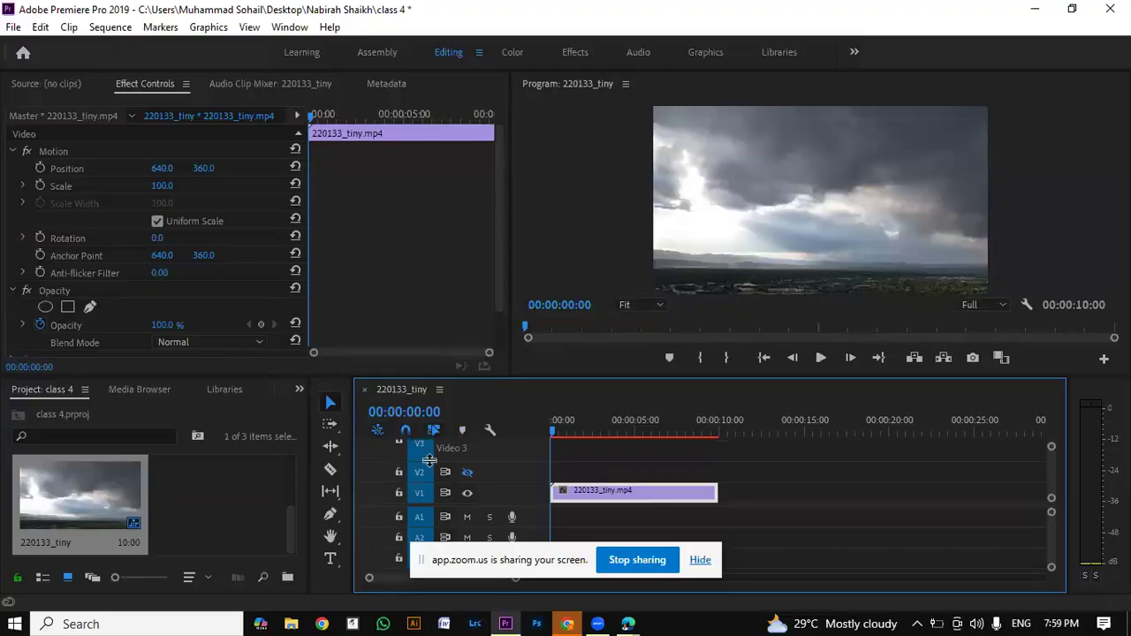
{"action": "key", "text": "ctrl+z"}
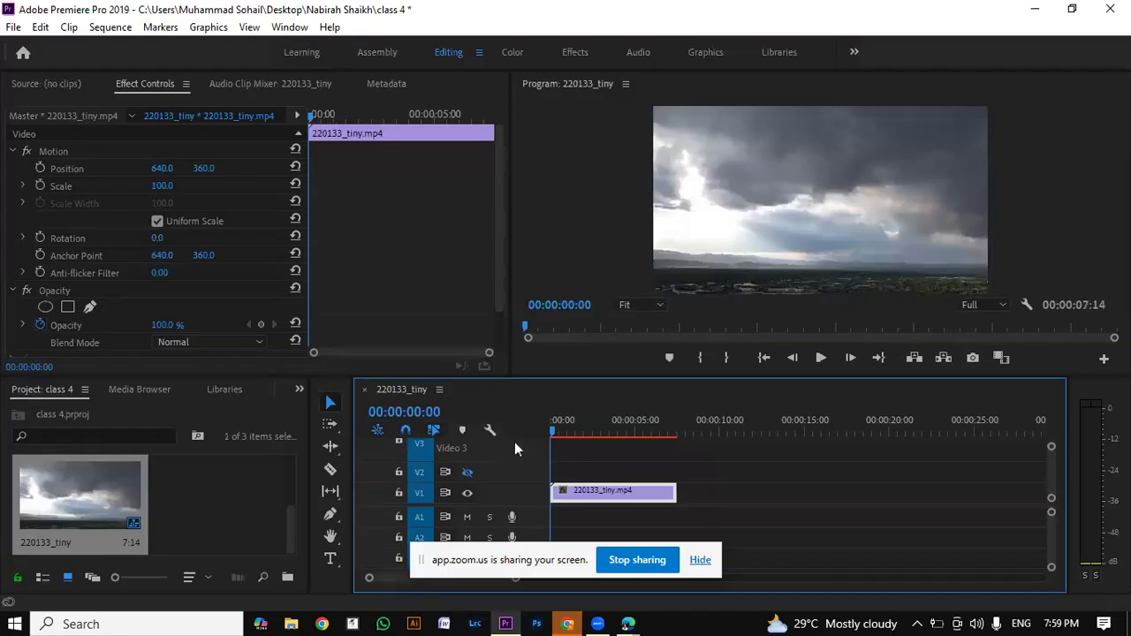
{"action": "left_click", "coordinate": [563, 458]}
{"action": "left_click", "coordinate": [427, 482]}
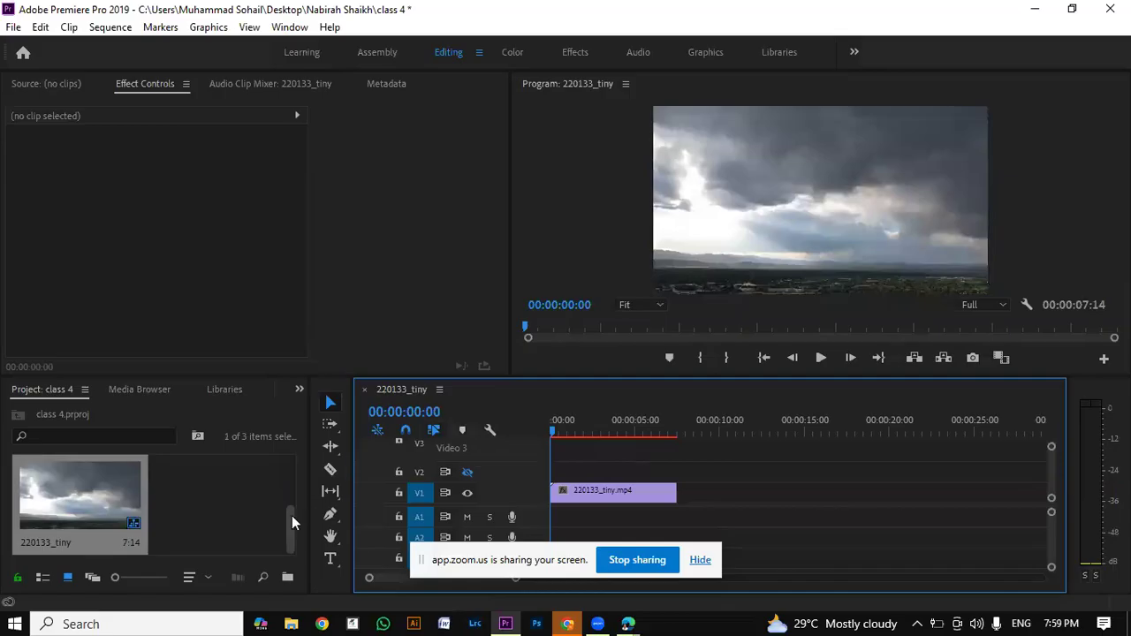
{"action": "left_click_drag", "start_coordinate": [289, 519], "coordinate": [293, 458]}
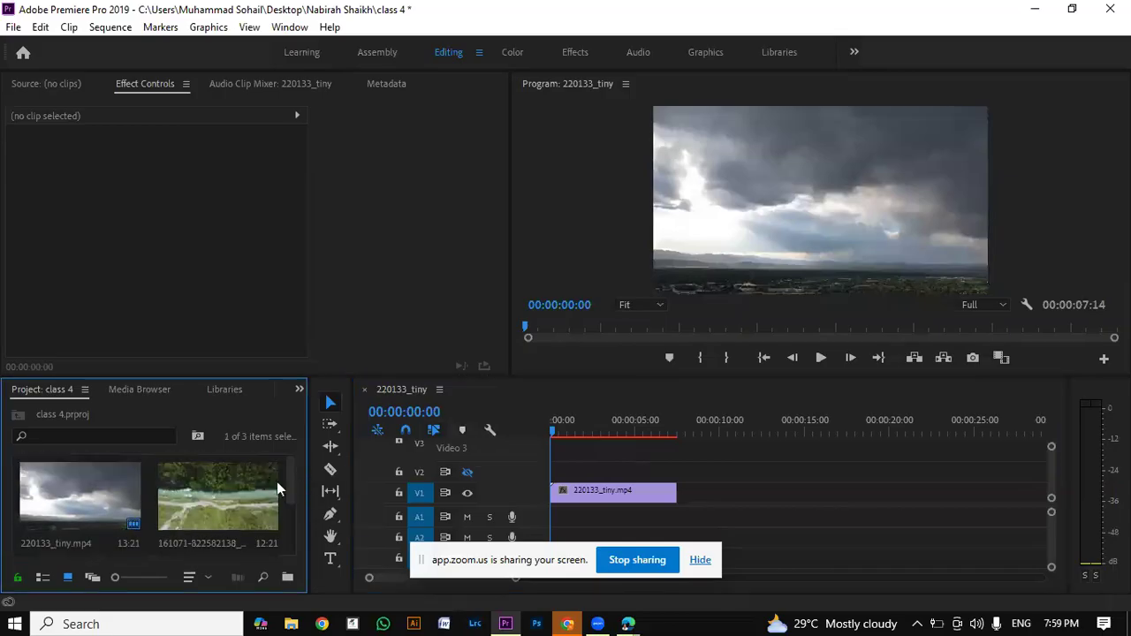
{"action": "double_click", "coordinate": [217, 506]}
{"action": "left_click_drag", "start_coordinate": [251, 325], "coordinate": [105, 345]}
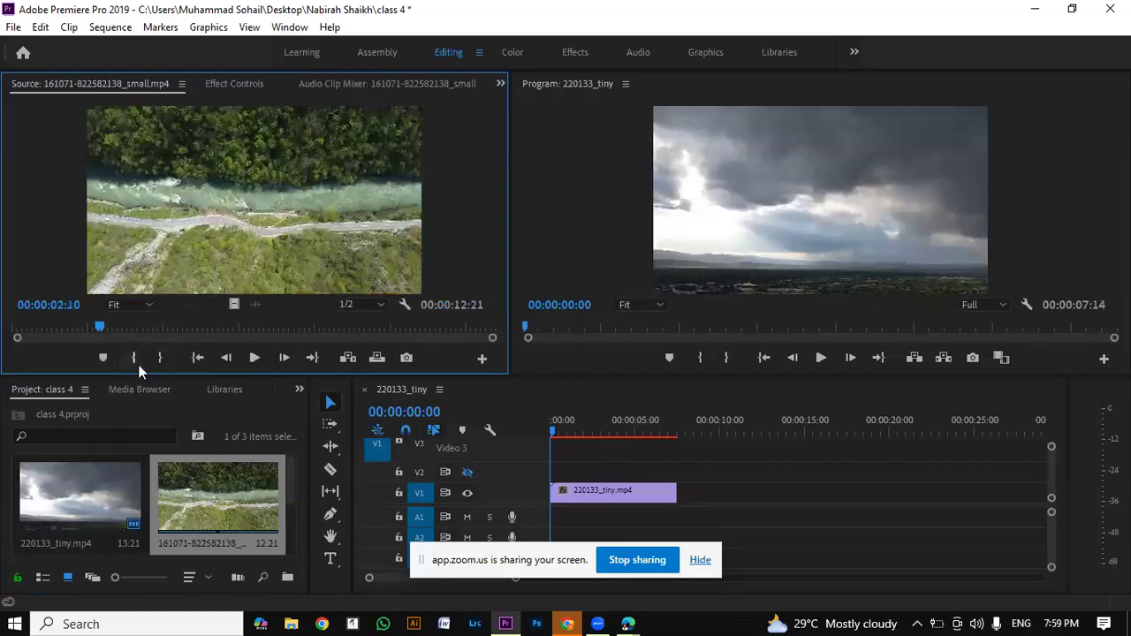
{"action": "left_click", "coordinate": [133, 357]}
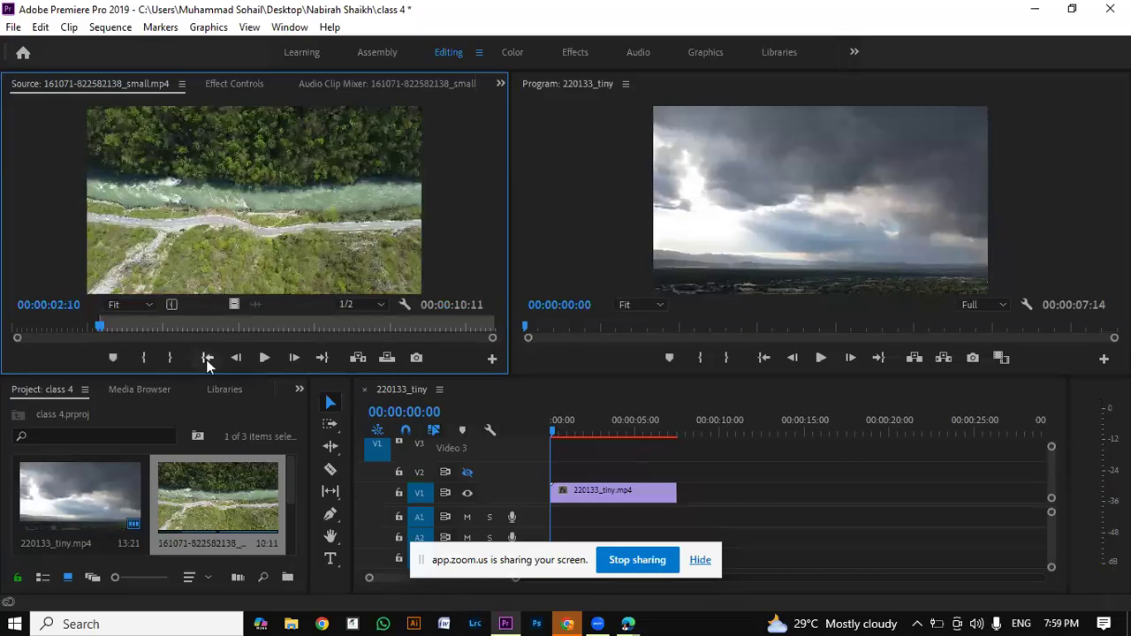
{"action": "left_click_drag", "start_coordinate": [237, 327], "coordinate": [370, 336]}
{"action": "left_click", "coordinate": [172, 357]}
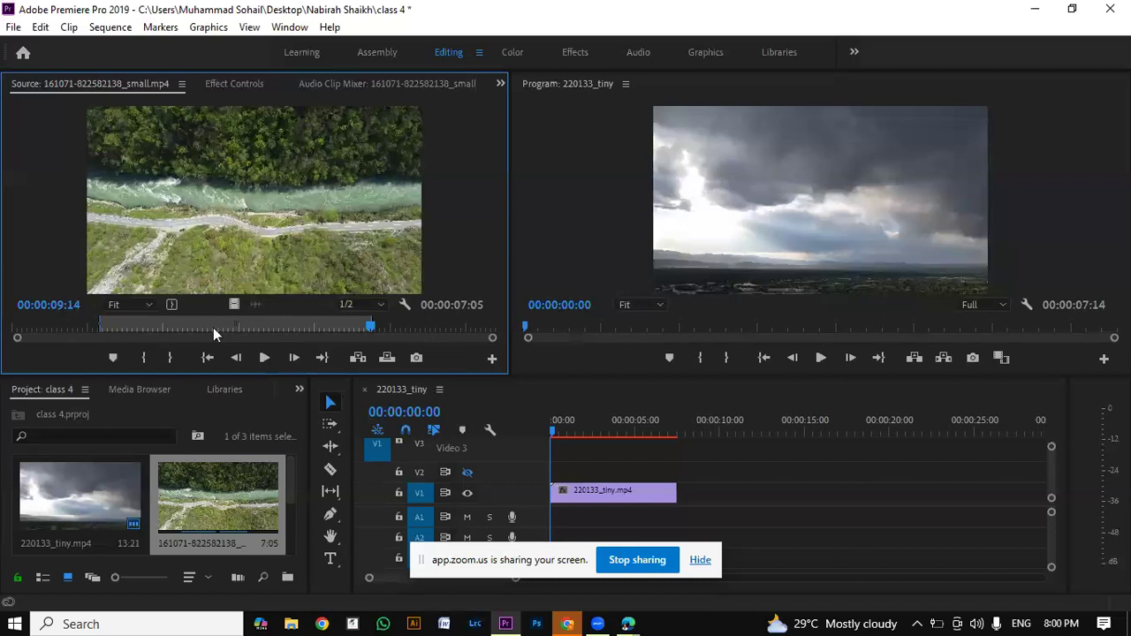
Step: Place the marked section on V2 starting at about 2 seconds and trim its end to about 5 seconds on the timeline
{"action": "key", "text": "Return"}
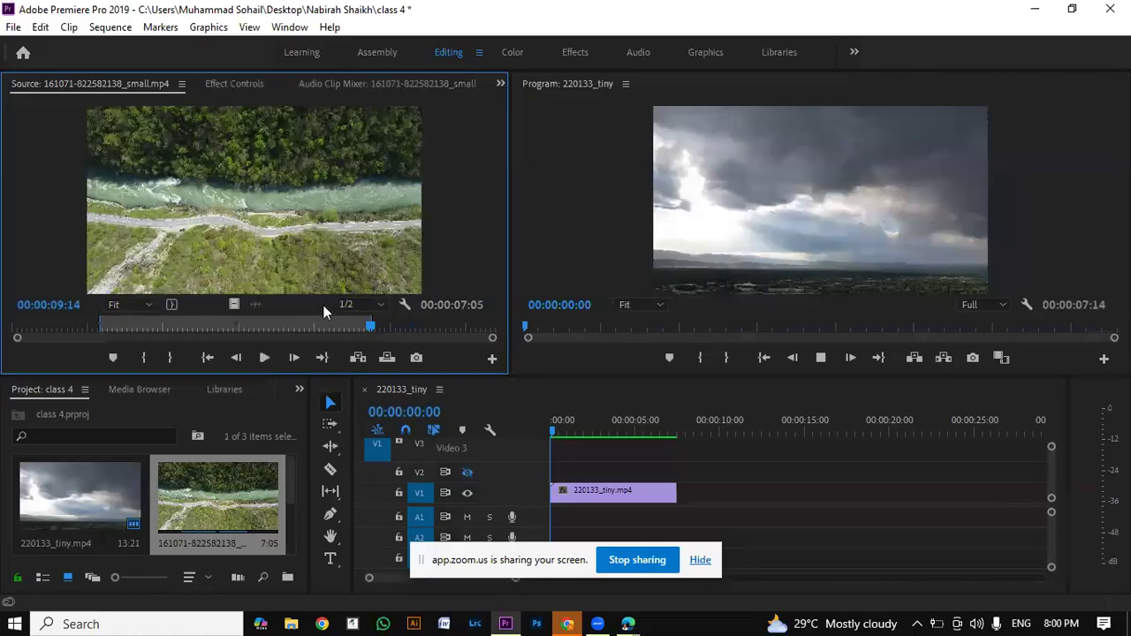
{"action": "left_click_drag", "start_coordinate": [323, 311], "coordinate": [639, 470]}
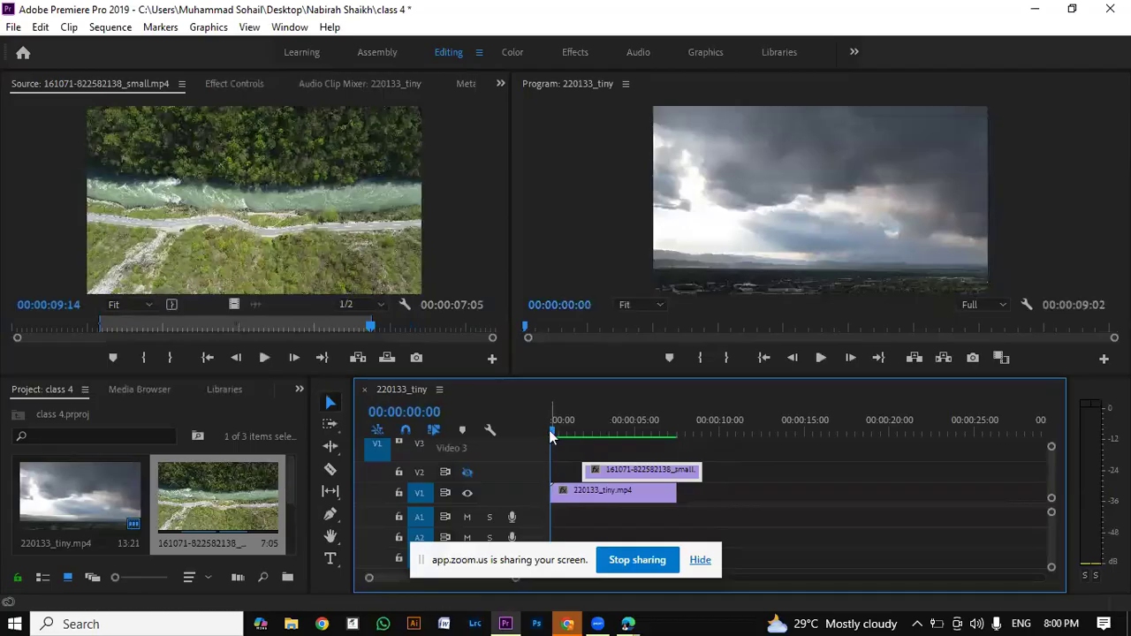
{"action": "left_click_drag", "start_coordinate": [699, 471], "coordinate": [637, 473]}
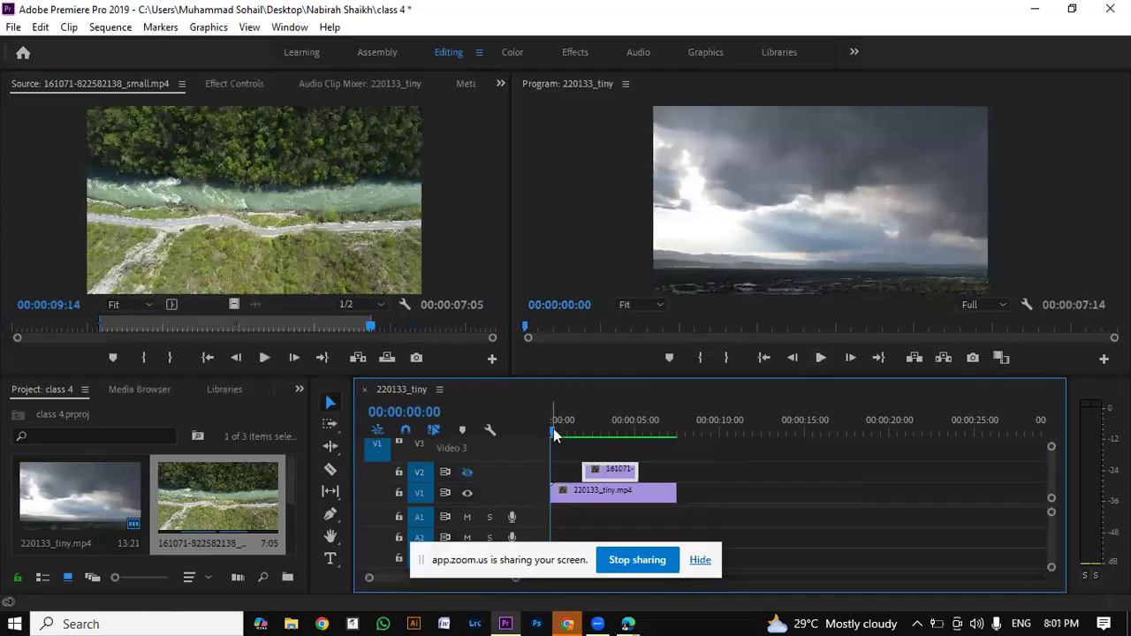
Step: Play the sequence from the start to check the overlaid clip and open the V2 clip in the Source monitor
{"action": "mouse_move", "coordinate": [562, 430]}
{"action": "left_mouse_down"}
{"action": "mouse_move", "coordinate": [648, 396]}
{"action": "mouse_move", "coordinate": [550, 424]}
{"action": "left_mouse_up"}
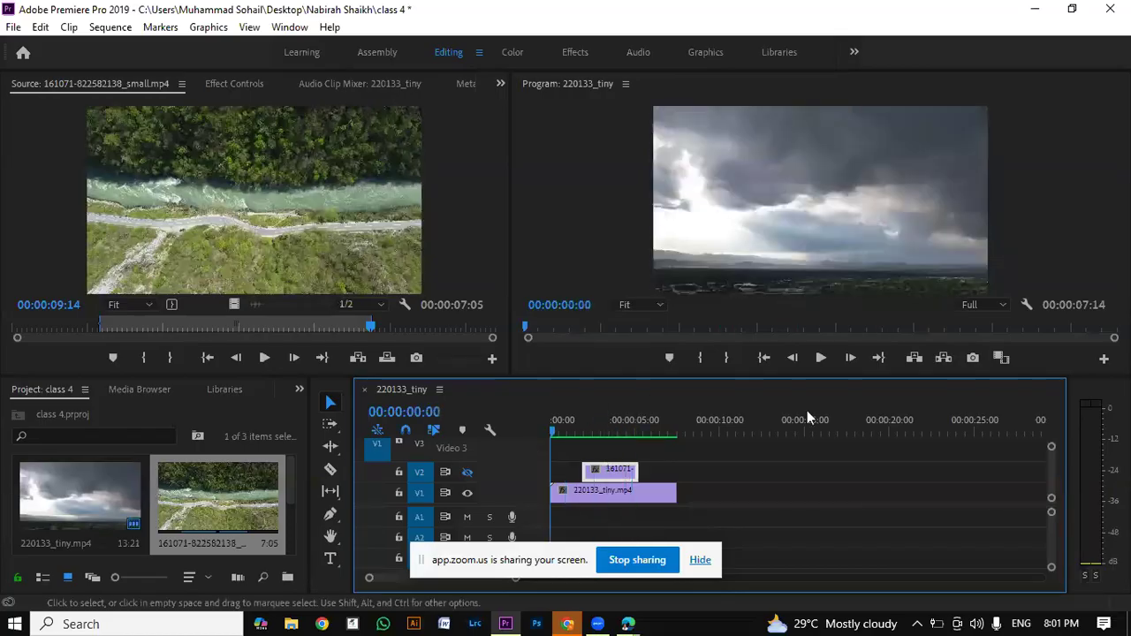
{"action": "left_click", "coordinate": [820, 357]}
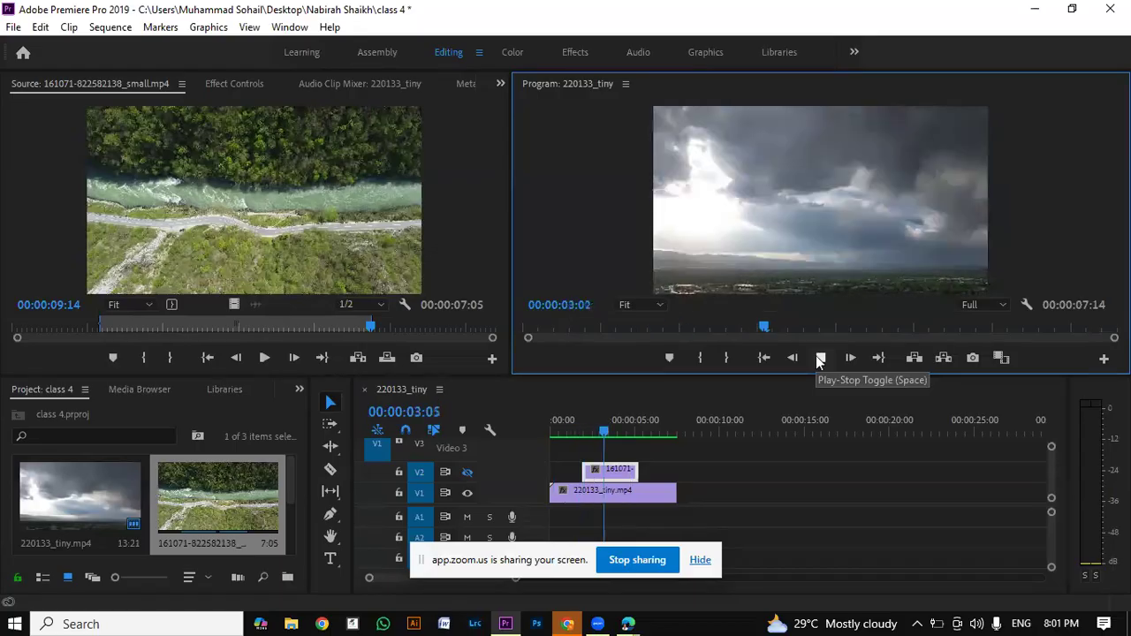
{"action": "left_click", "coordinate": [594, 473]}
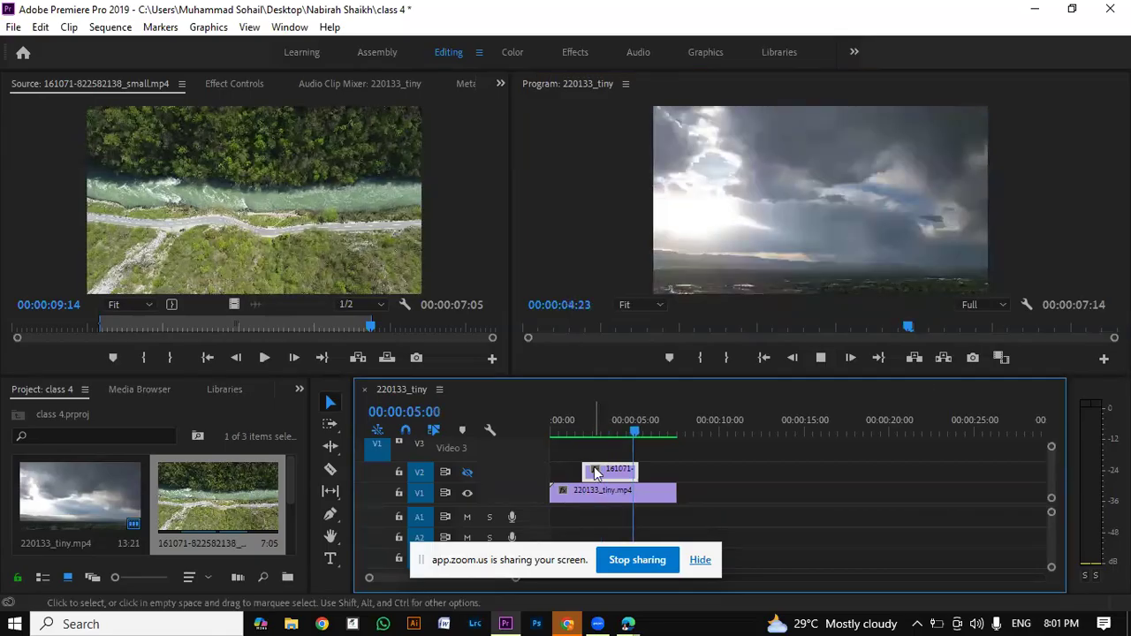
{"action": "double_click", "coordinate": [595, 472]}
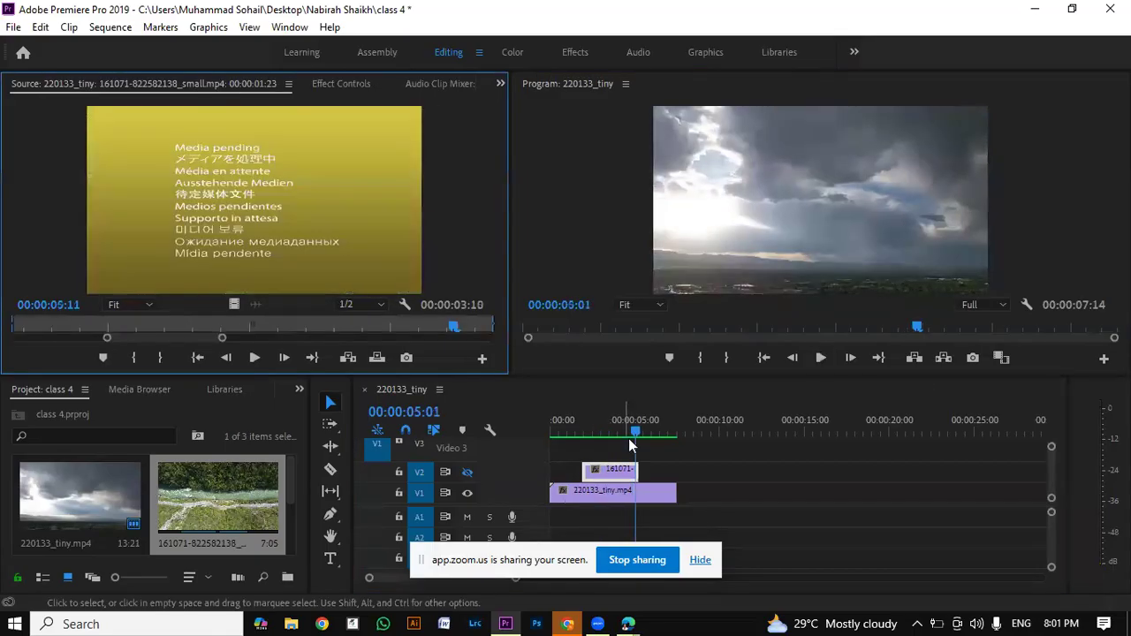
Step: Turn on the output of track V2, render the sequence previews and play the result
{"action": "left_click", "coordinate": [820, 357]}
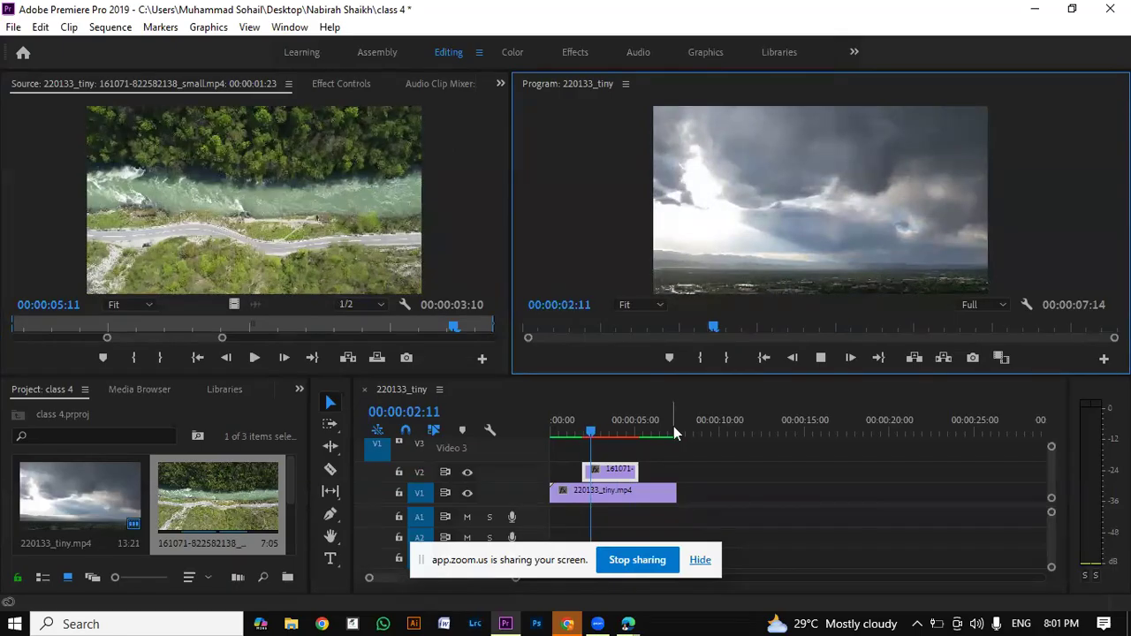
{"action": "left_click", "coordinate": [631, 433]}
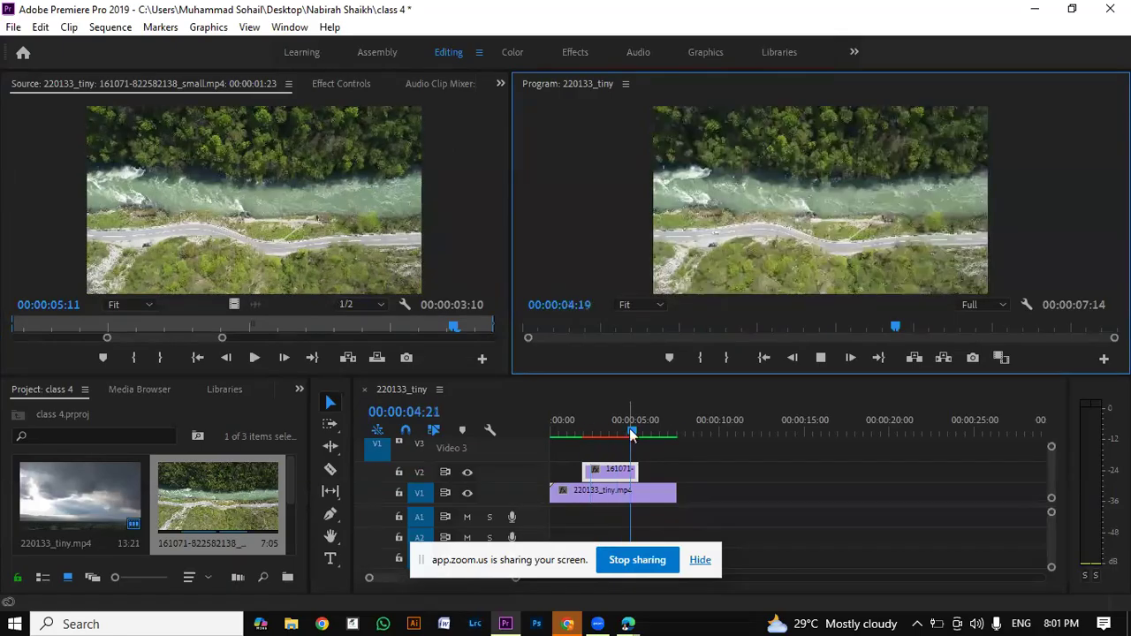
{"action": "left_click_drag", "start_coordinate": [631, 433], "coordinate": [651, 432]}
{"action": "key", "text": "Return"}
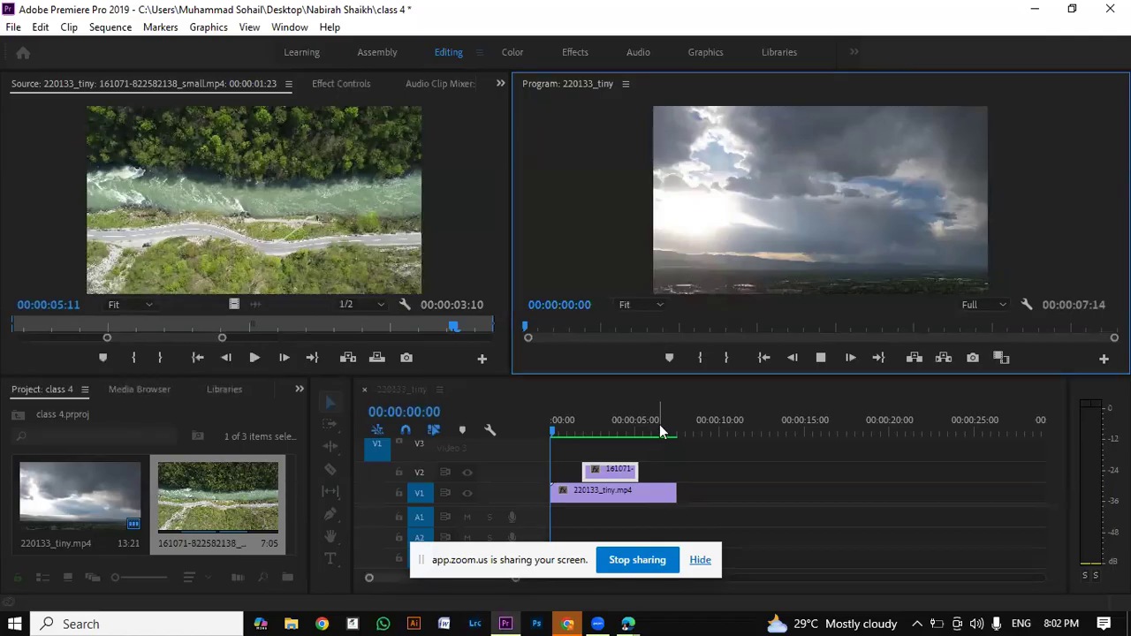
{"action": "key", "text": "space"}
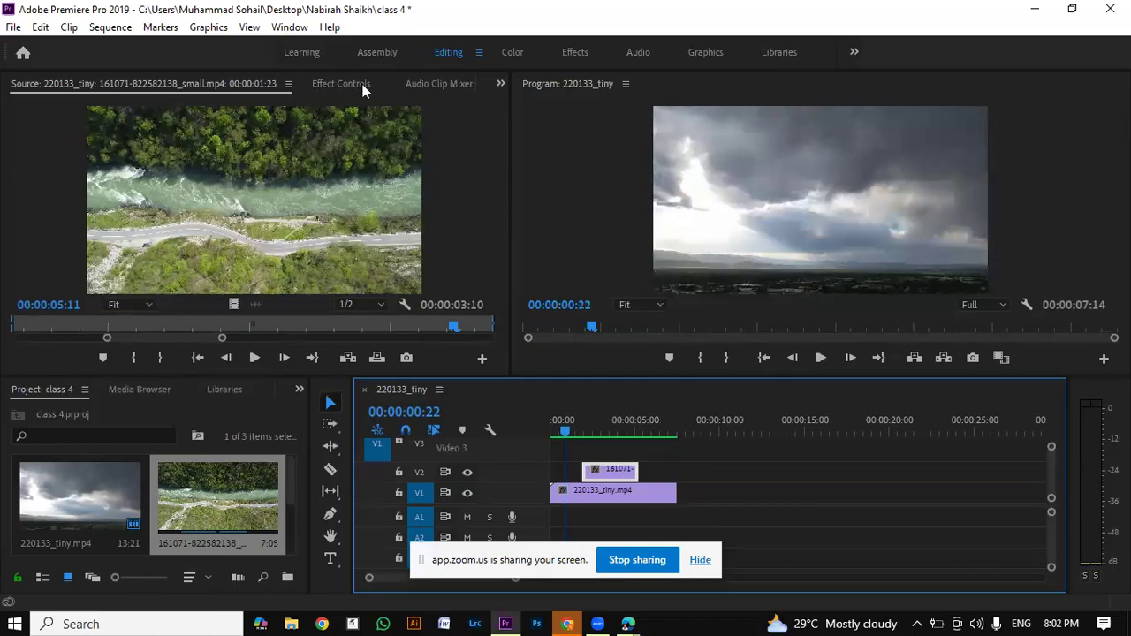
Step: Show the V2 river clip's effect controls and scrub the sequence from the start to the clip's beginning at about 2 seconds
{"action": "left_click", "coordinate": [358, 85]}
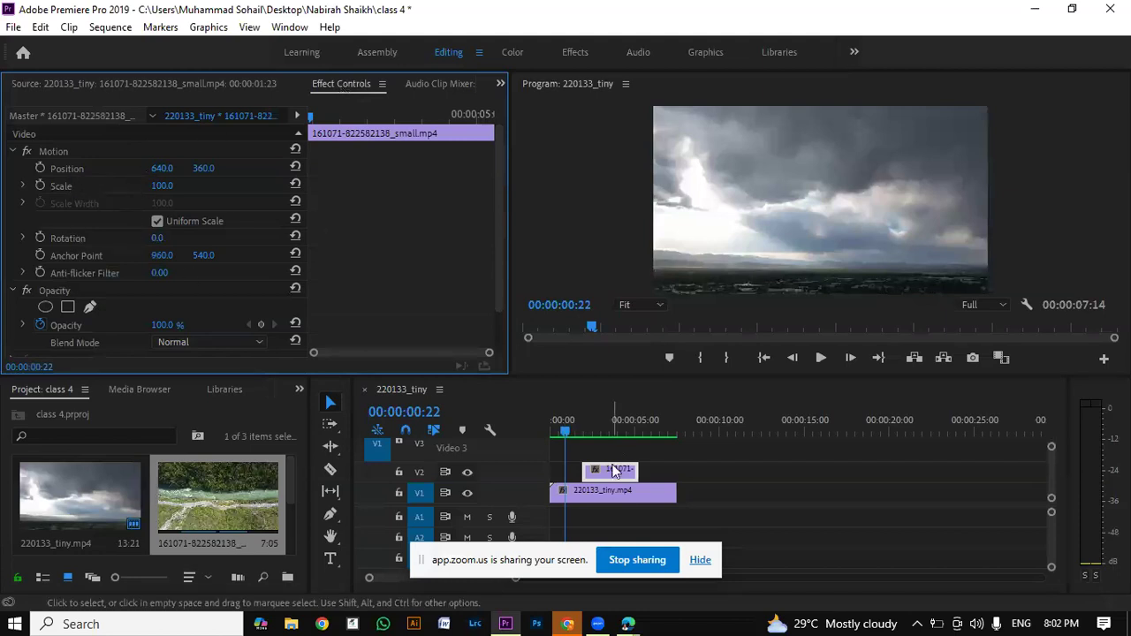
{"action": "left_click", "coordinate": [567, 437]}
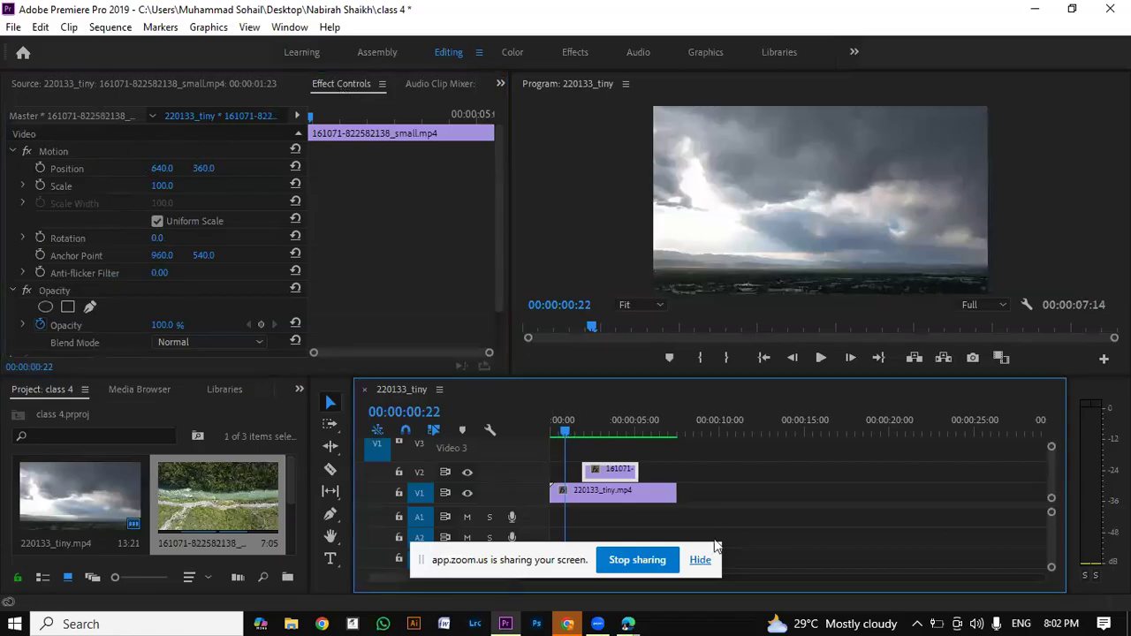
{"action": "left_click", "coordinate": [589, 431]}
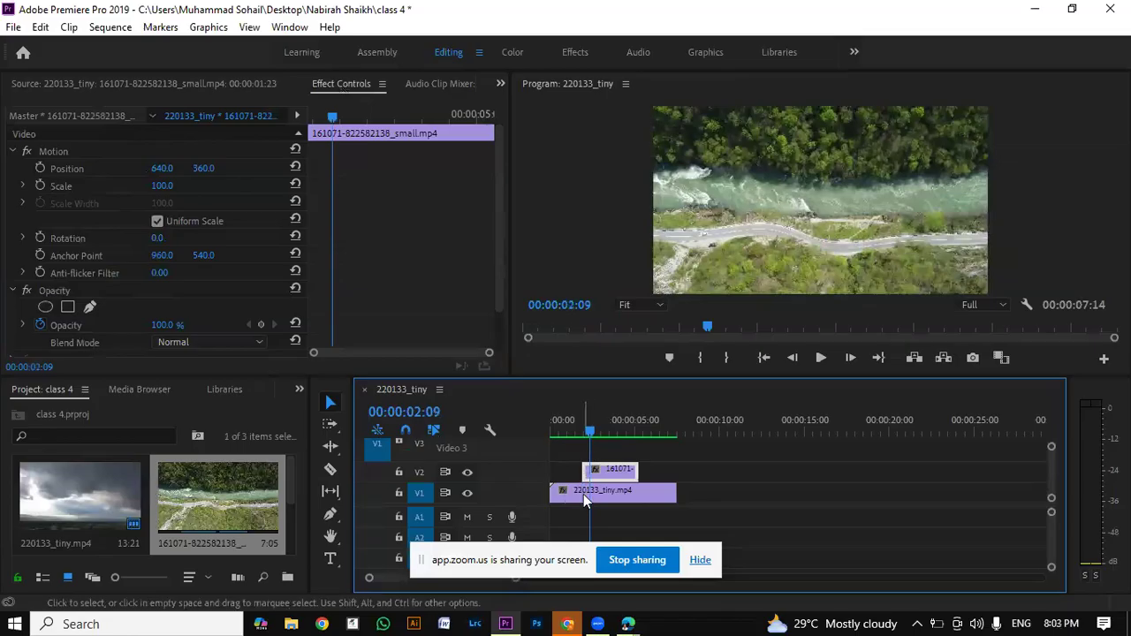
{"action": "left_click_drag", "start_coordinate": [583, 428], "coordinate": [587, 431]}
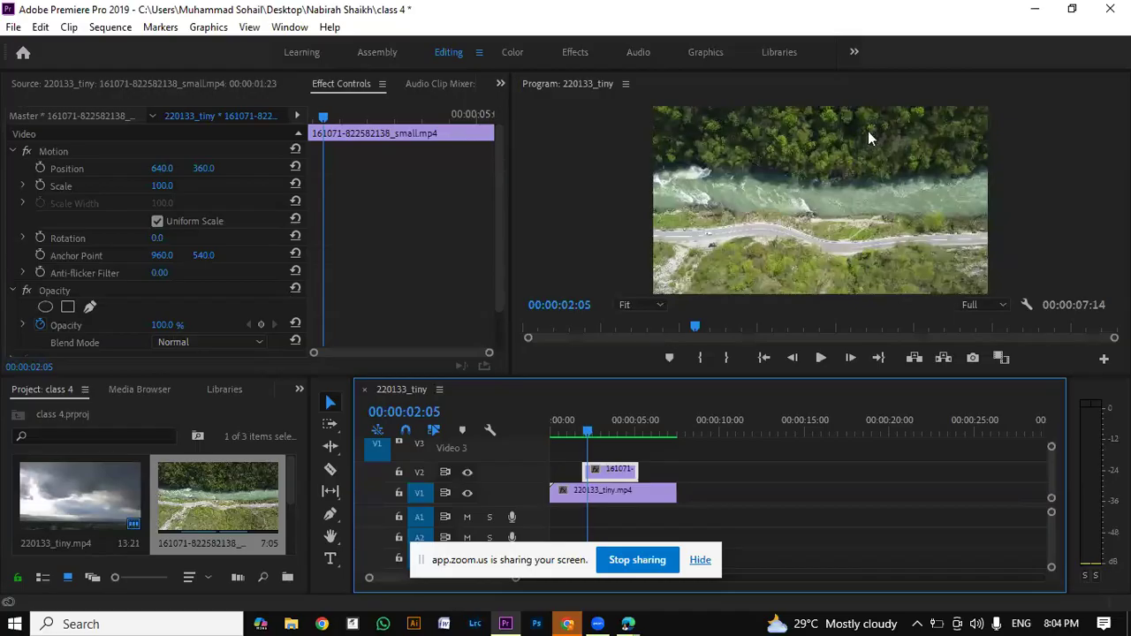
{"action": "left_click_drag", "start_coordinate": [588, 432], "coordinate": [544, 448]}
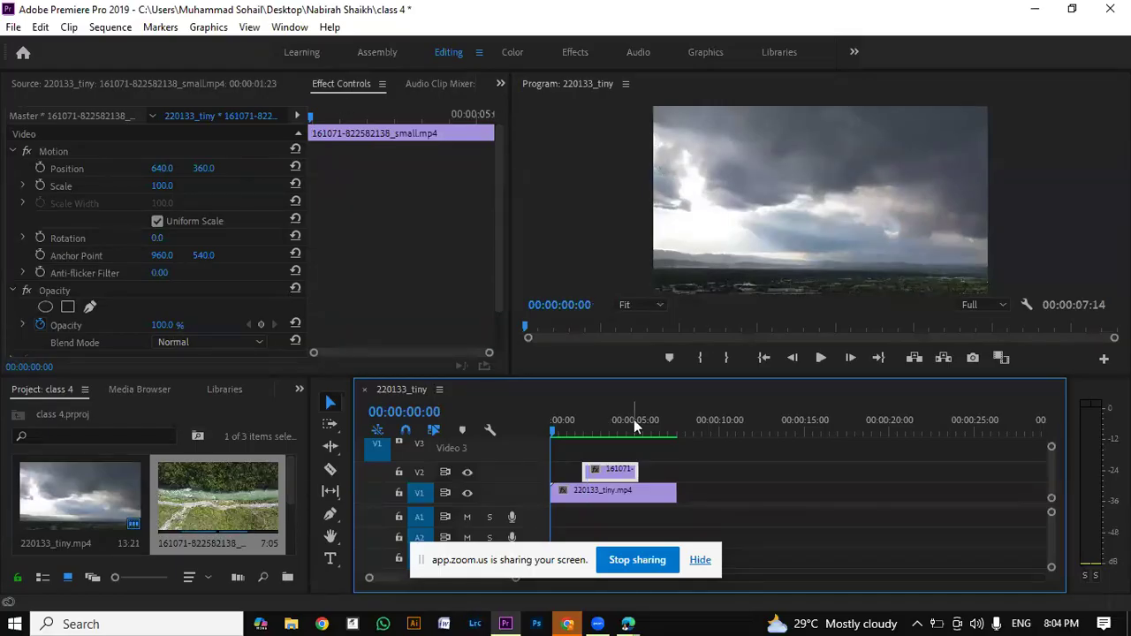
{"action": "left_click", "coordinate": [559, 433]}
{"action": "left_click_drag", "start_coordinate": [561, 433], "coordinate": [589, 416]}
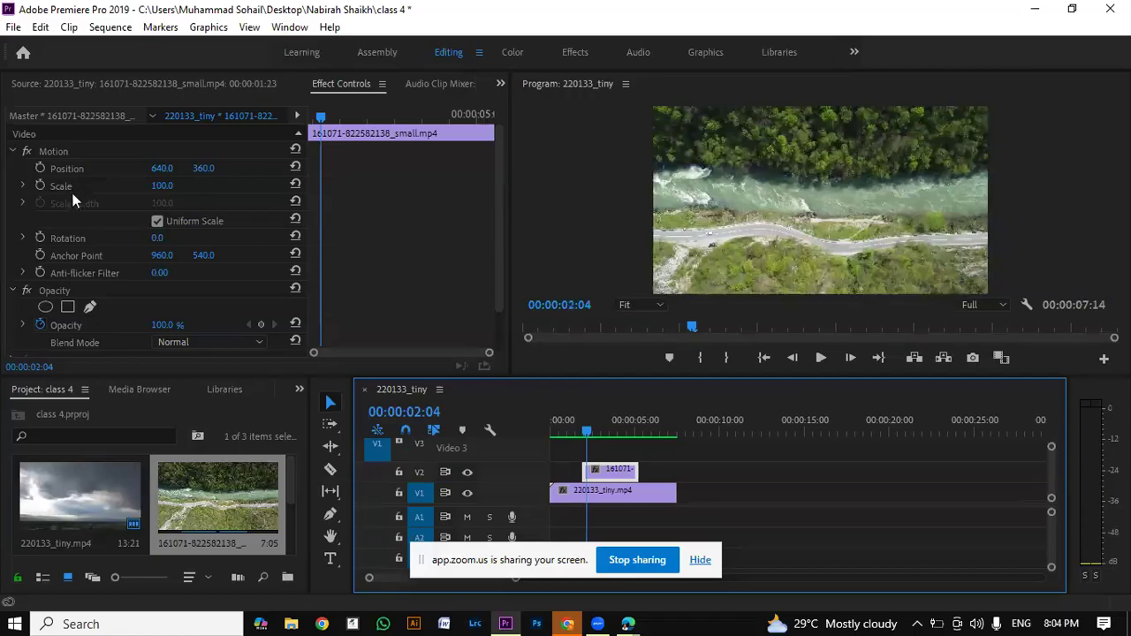
Step: Set the V2 river clip's scale to 60
{"action": "left_click", "coordinate": [163, 190]}
{"action": "left_click_drag", "start_coordinate": [182, 182], "coordinate": [2, 241]}
{"action": "type", "text": "60"}
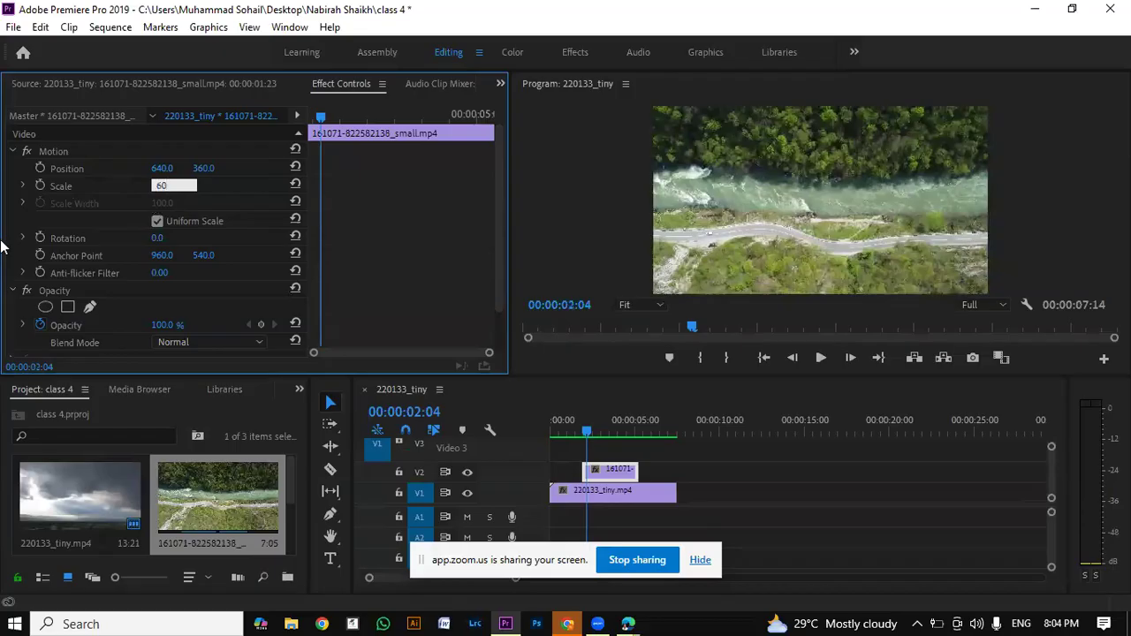
{"action": "key", "text": "Return"}
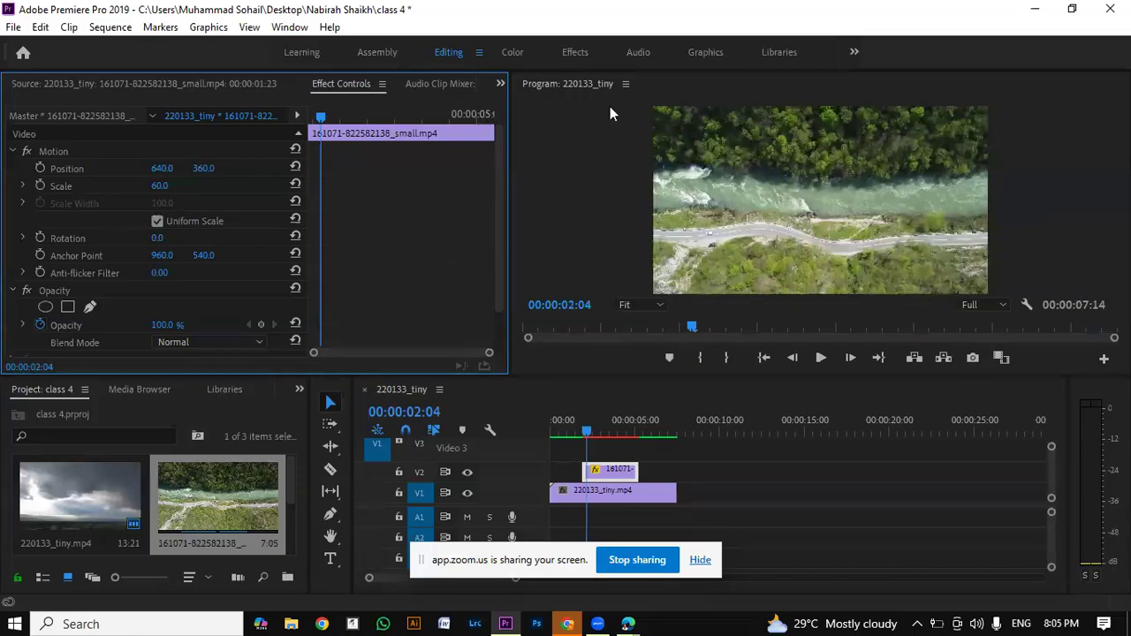
Step: Shrink the river clip freehand in the Program monitor to a scale of about 34.7 and show its effect controls
{"action": "double_click", "coordinate": [597, 472]}
{"action": "left_click", "coordinate": [815, 193]}
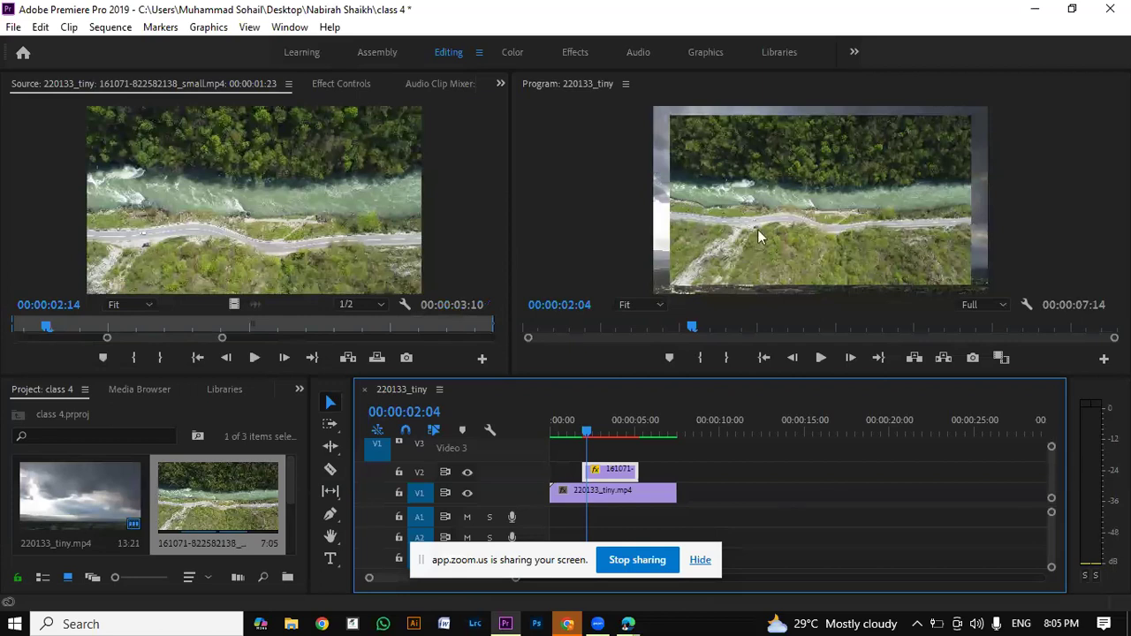
{"action": "left_click", "coordinate": [808, 174]}
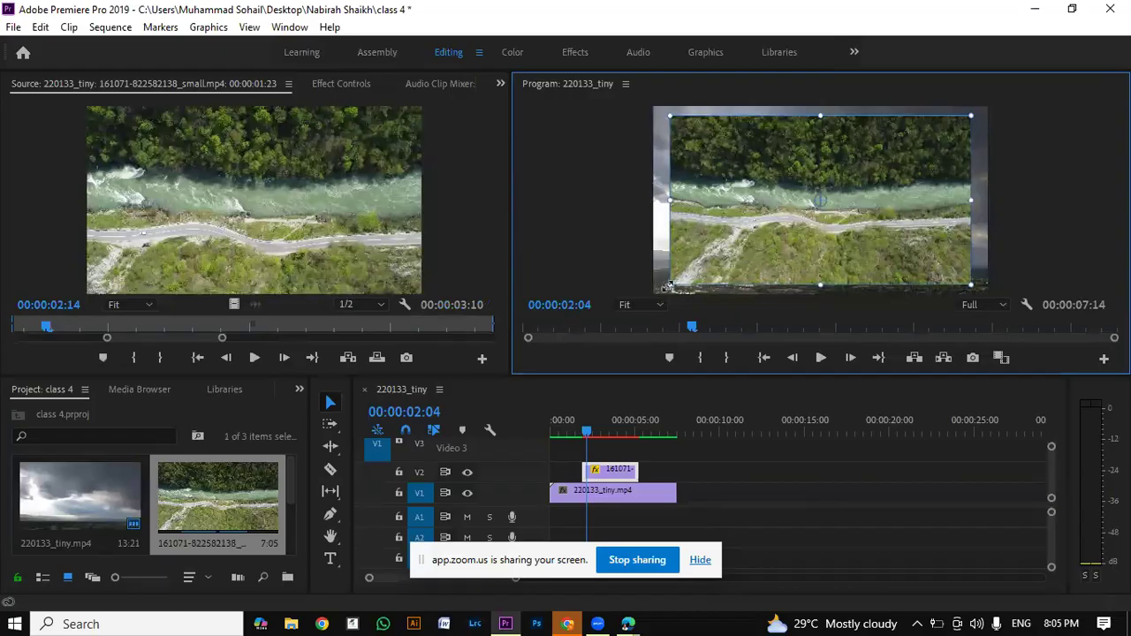
{"action": "left_click_drag", "start_coordinate": [696, 262], "coordinate": [797, 233]}
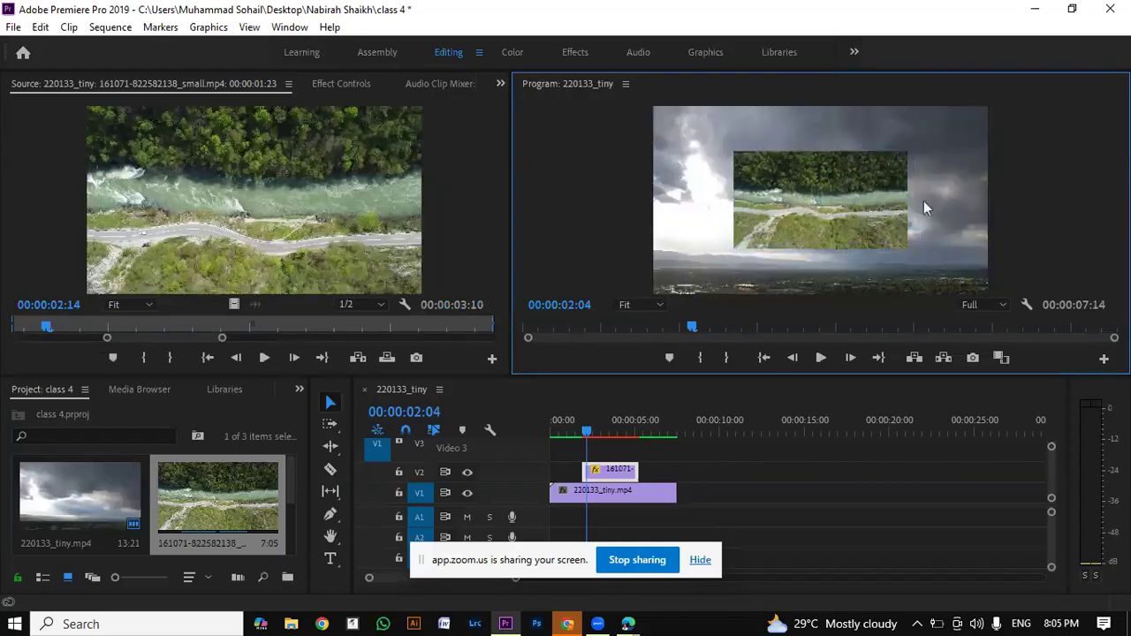
{"action": "left_click", "coordinate": [886, 197]}
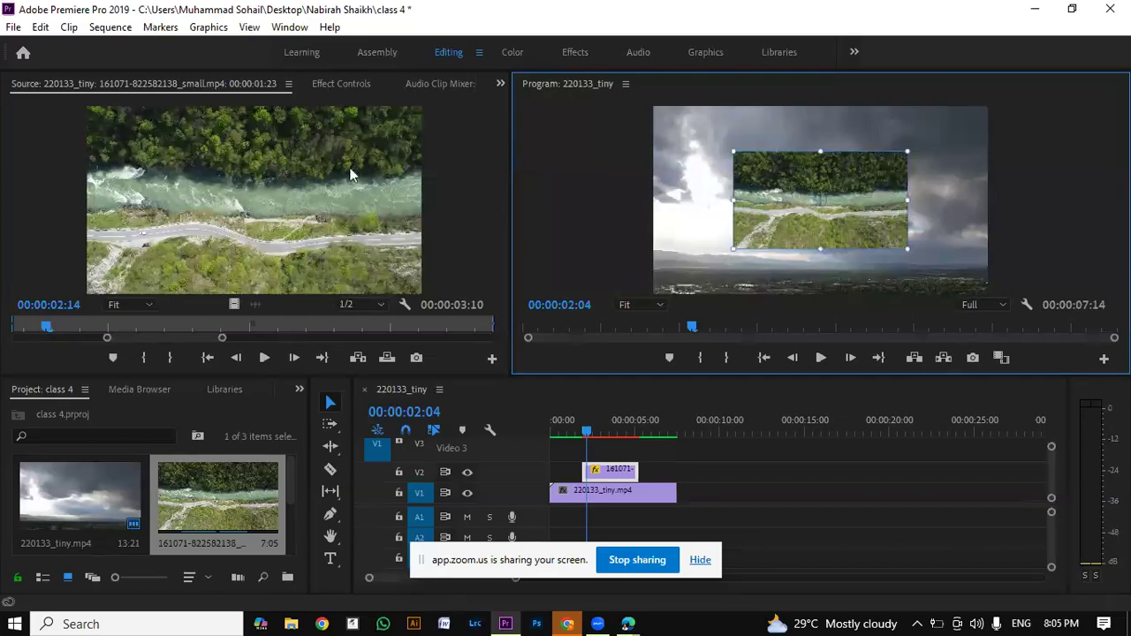
{"action": "left_click", "coordinate": [340, 84]}
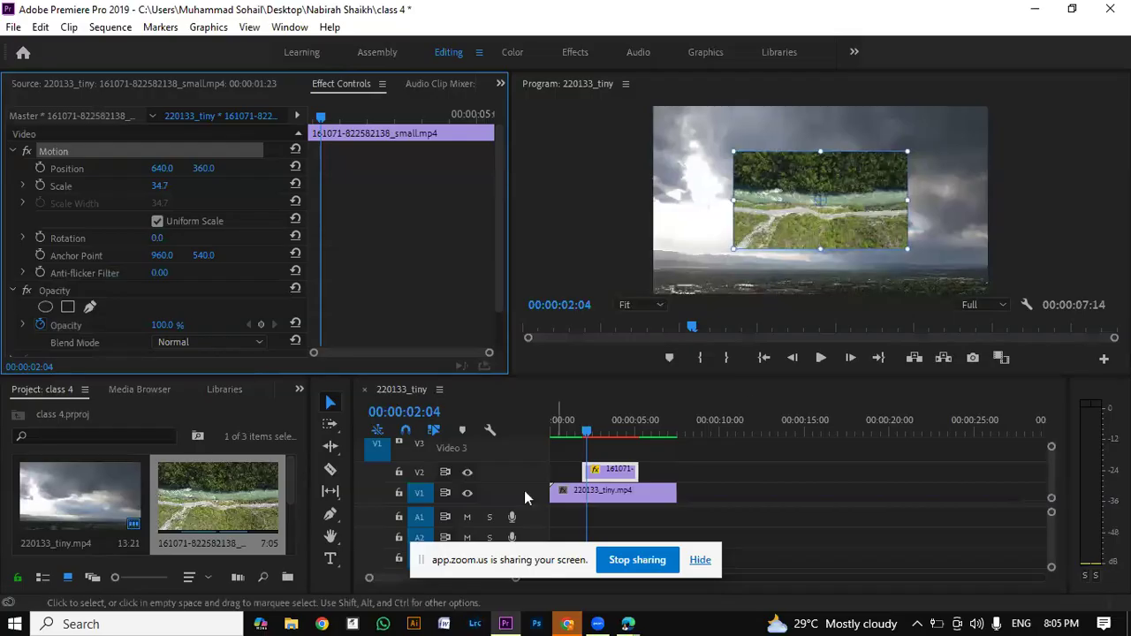
Step: At 00:00:02:00, move the river clip almost out past the frame's right edge, to about 1581, 388.5, and start keyframing its Position
{"action": "left_click_drag", "start_coordinate": [588, 433], "coordinate": [630, 417]}
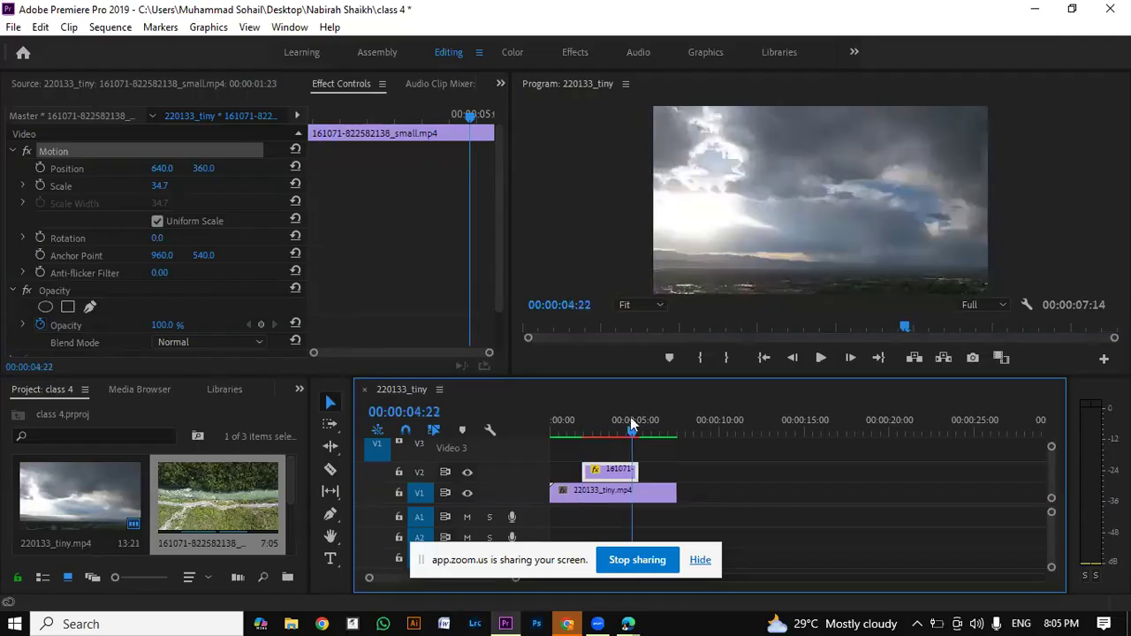
{"action": "left_click_drag", "start_coordinate": [630, 418], "coordinate": [584, 433]}
{"action": "left_click", "coordinate": [836, 212]}
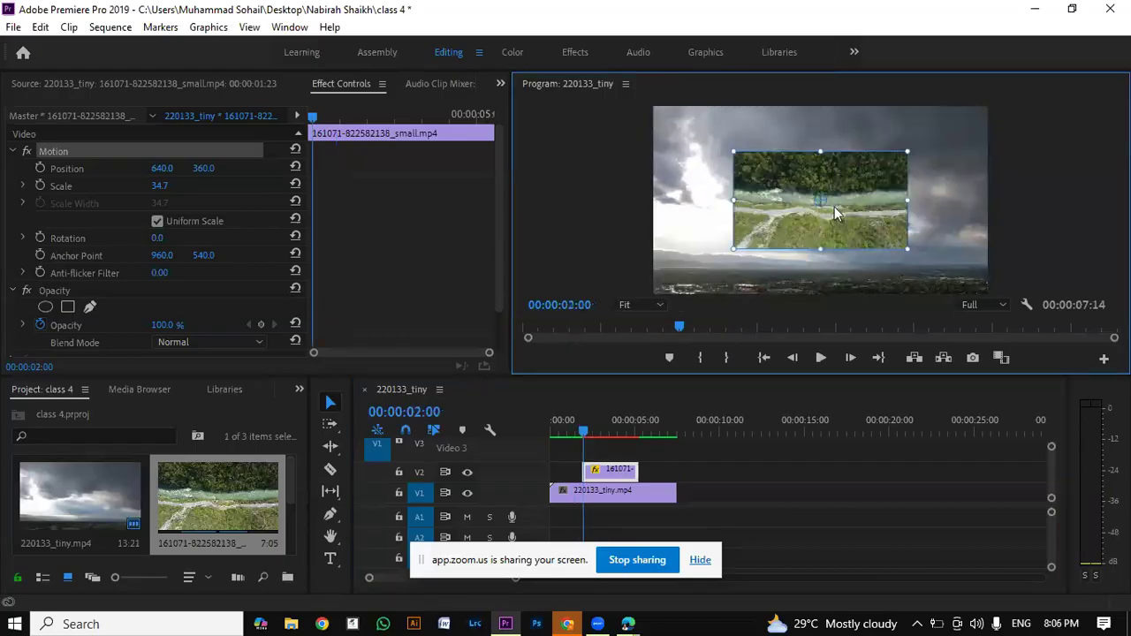
{"action": "mouse_move", "coordinate": [835, 207]}
{"action": "left_mouse_down"}
{"action": "mouse_move", "coordinate": [947, 206]}
{"action": "mouse_move", "coordinate": [803, 219]}
{"action": "mouse_move", "coordinate": [830, 214]}
{"action": "left_mouse_up"}
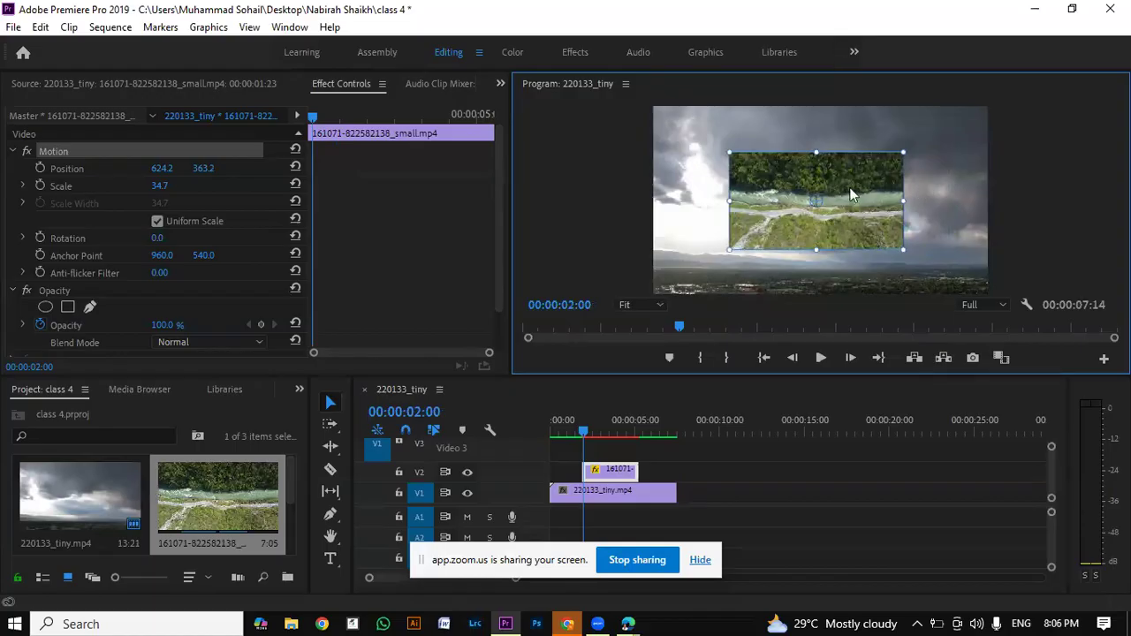
{"action": "left_click_drag", "start_coordinate": [850, 195], "coordinate": [1073, 197]}
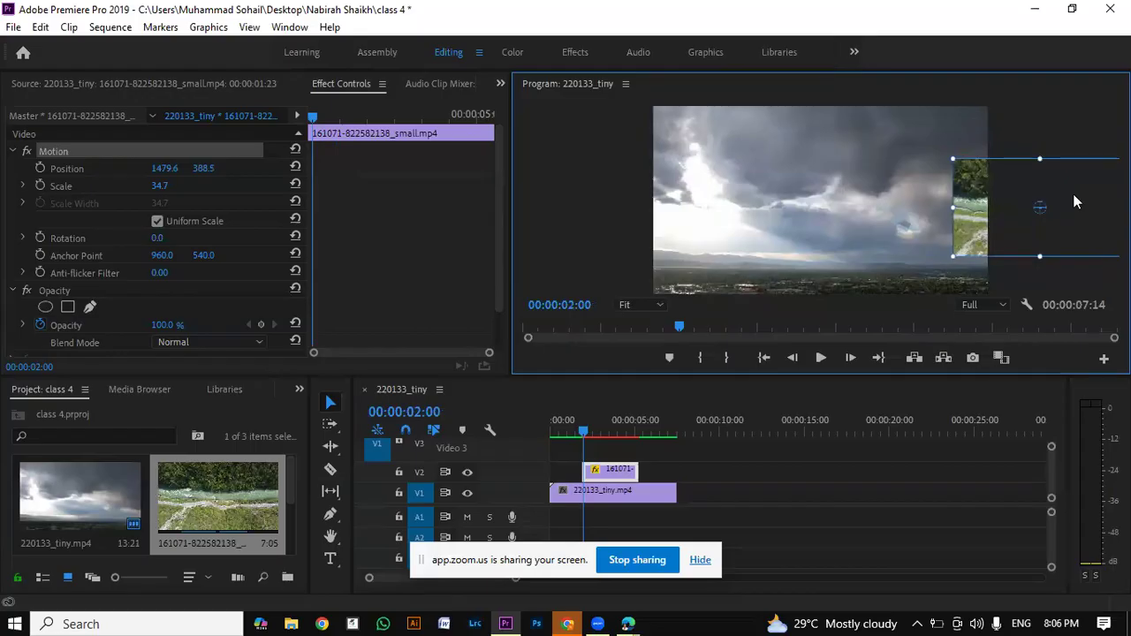
{"action": "left_click_drag", "start_coordinate": [1077, 201], "coordinate": [1109, 202]}
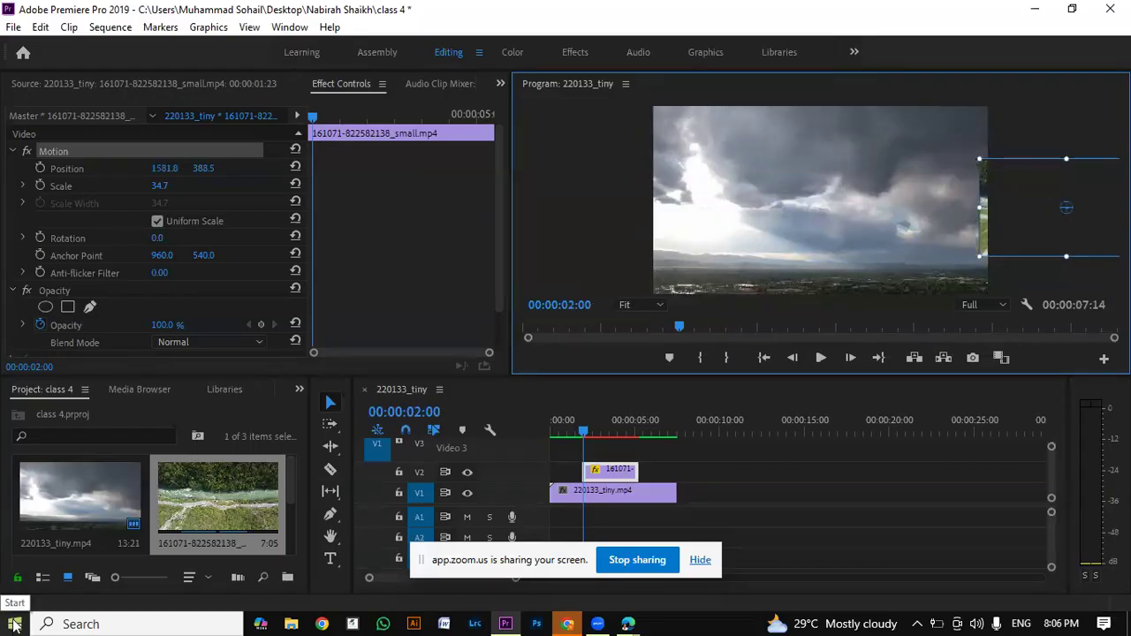
{"action": "left_click", "coordinate": [313, 118]}
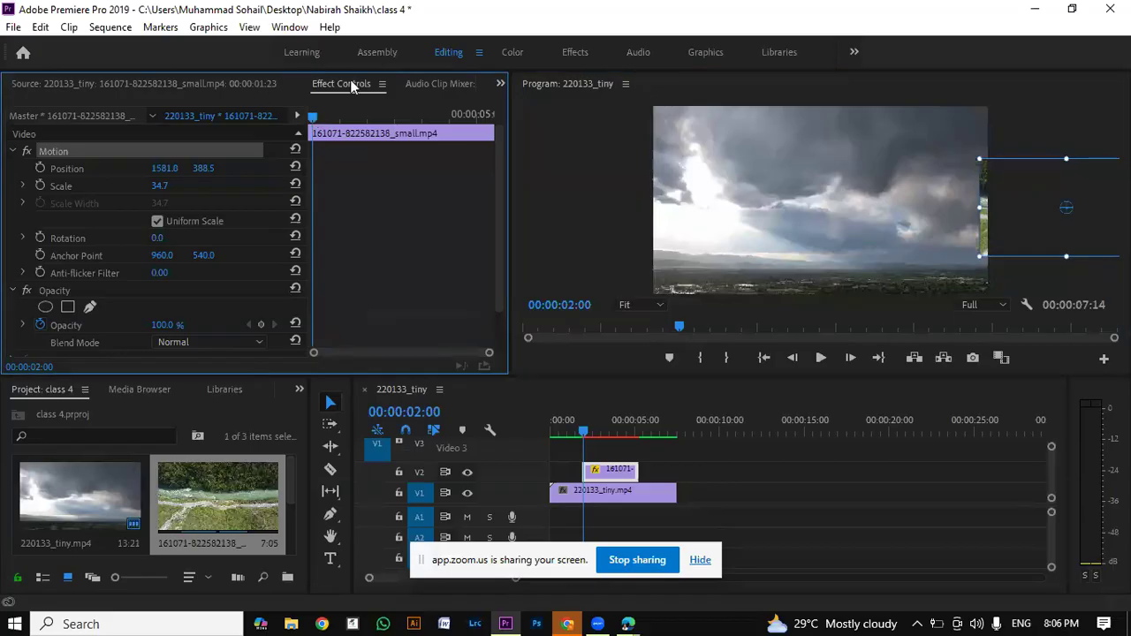
{"action": "left_click", "coordinate": [39, 167]}
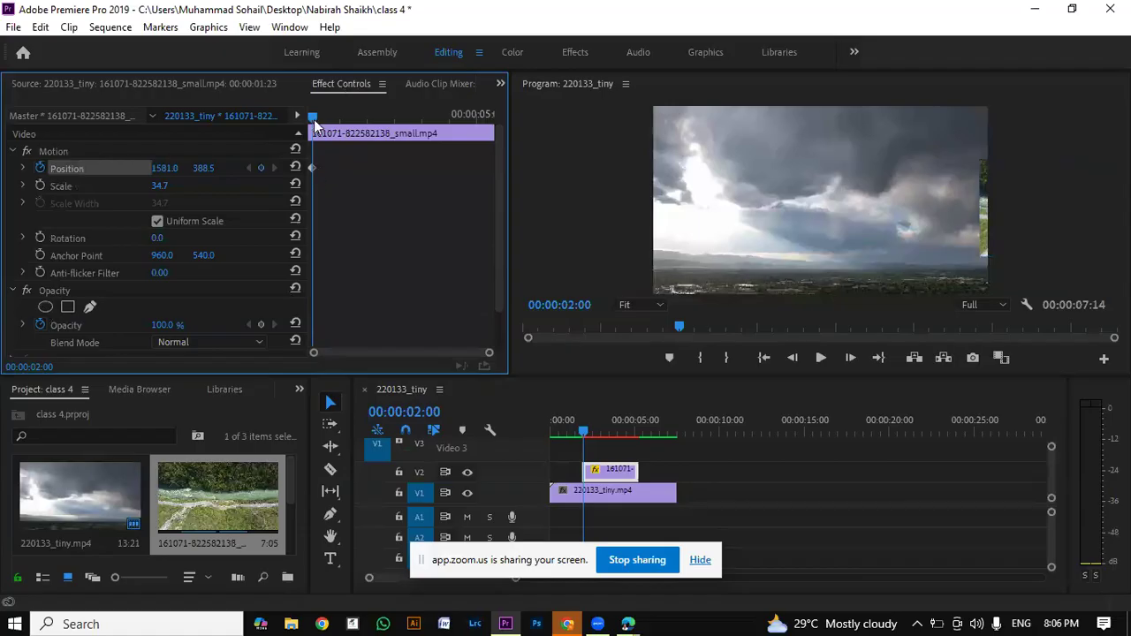
Step: Set the river clip's opacity to 0% at its first frame, 00:00:01:23
{"action": "left_click_drag", "start_coordinate": [314, 118], "coordinate": [328, 117]}
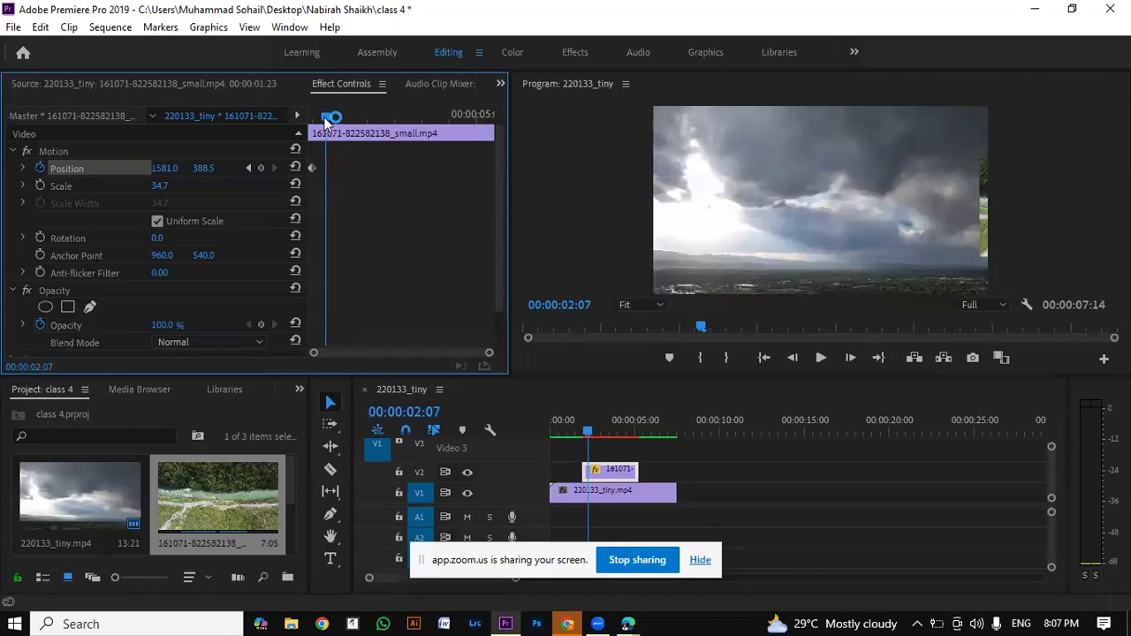
{"action": "left_click_drag", "start_coordinate": [327, 122], "coordinate": [308, 123]}
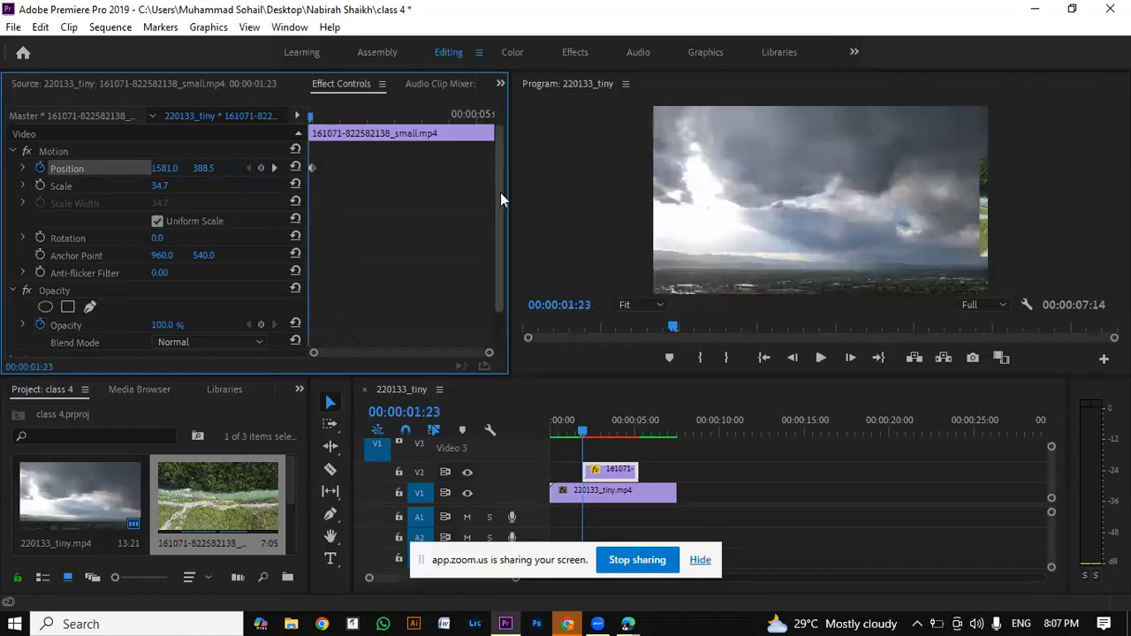
{"action": "scroll", "coordinate": [504, 233], "scroll_direction": "down", "scroll_amount": 2}
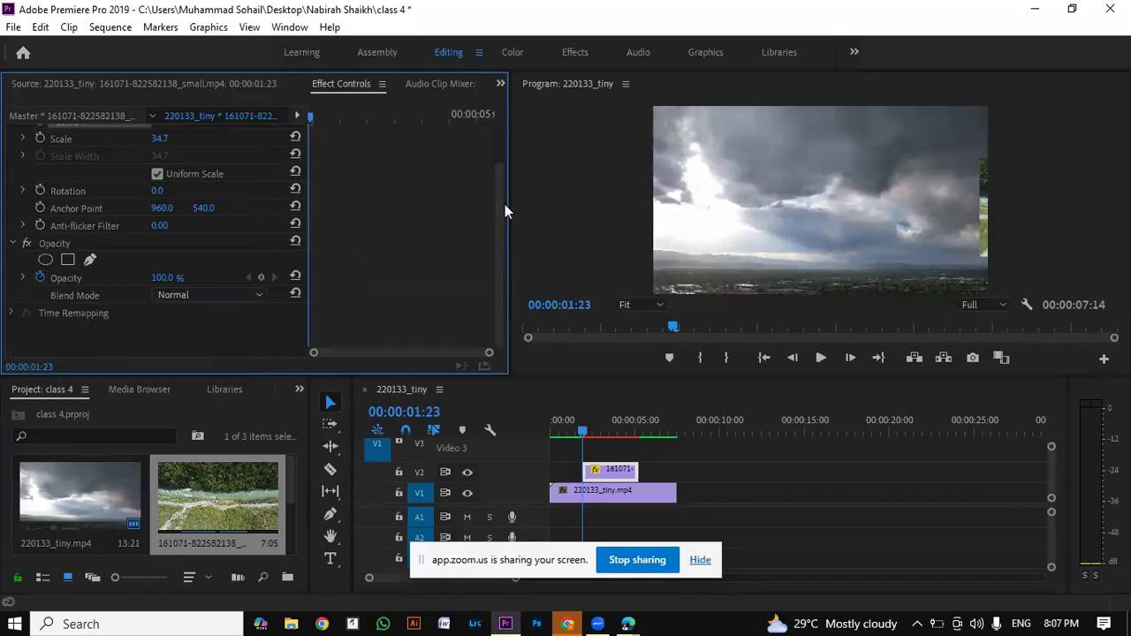
{"action": "scroll", "coordinate": [494, 181], "scroll_direction": "up", "scroll_amount": 2}
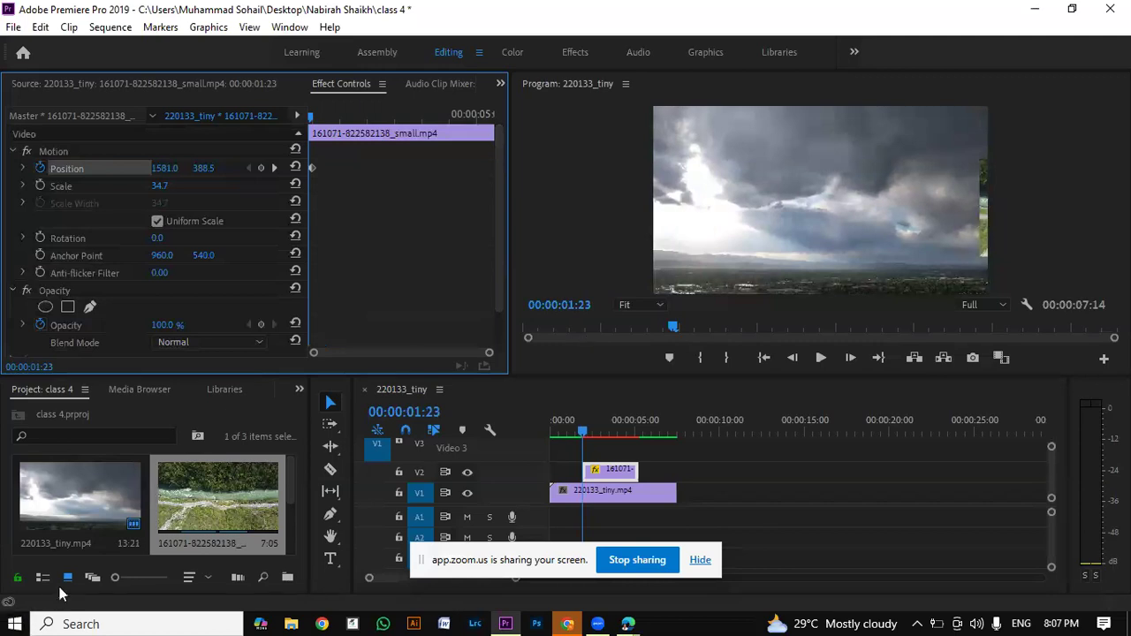
{"action": "left_click", "coordinate": [173, 326]}
{"action": "type", "text": "0"}
{"action": "key", "text": "Return"}
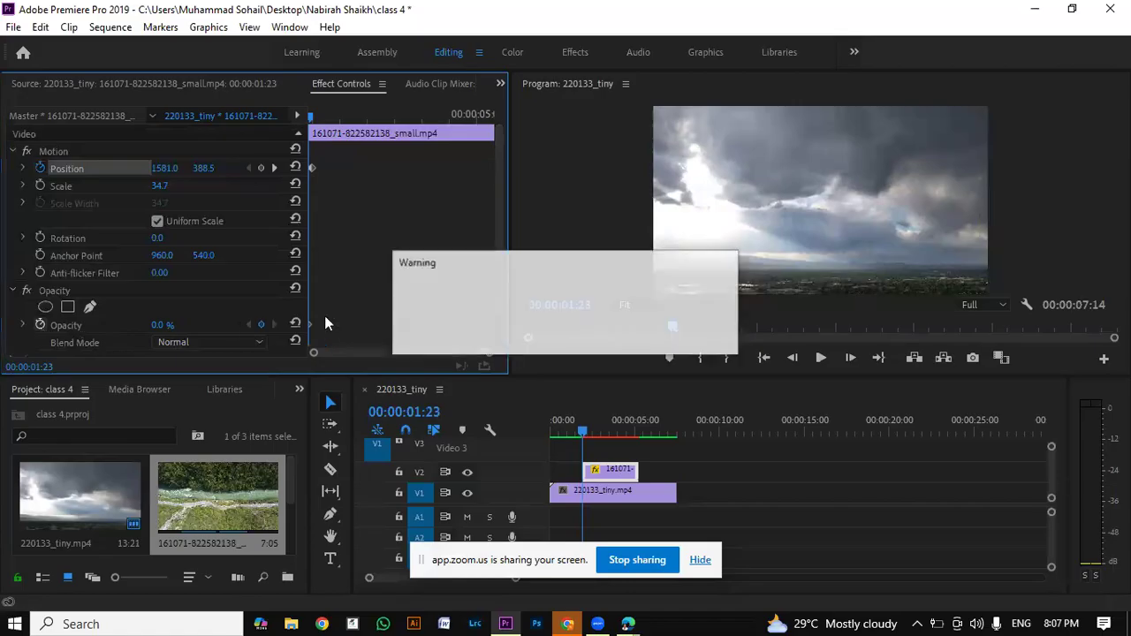
{"action": "key", "text": "Return"}
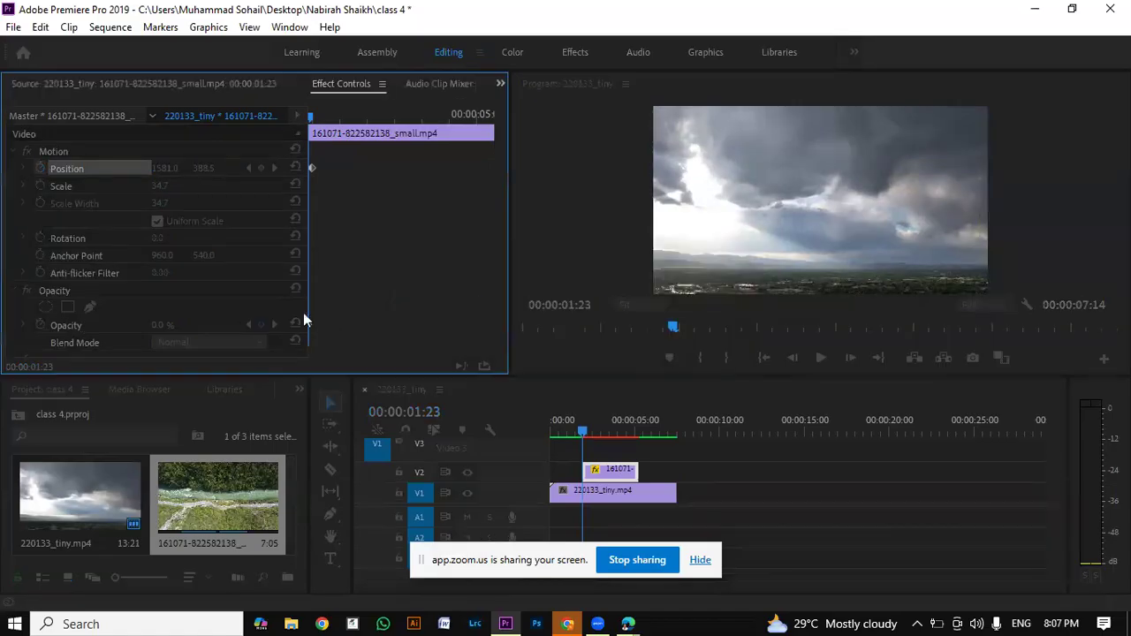
Step: Add an opacity keyframe of 100% near the river clip's end, at 00:00:05:02
{"action": "mouse_move", "coordinate": [309, 119]}
{"action": "left_mouse_down"}
{"action": "mouse_move", "coordinate": [320, 119]}
{"action": "mouse_move", "coordinate": [301, 119]}
{"action": "left_mouse_up"}
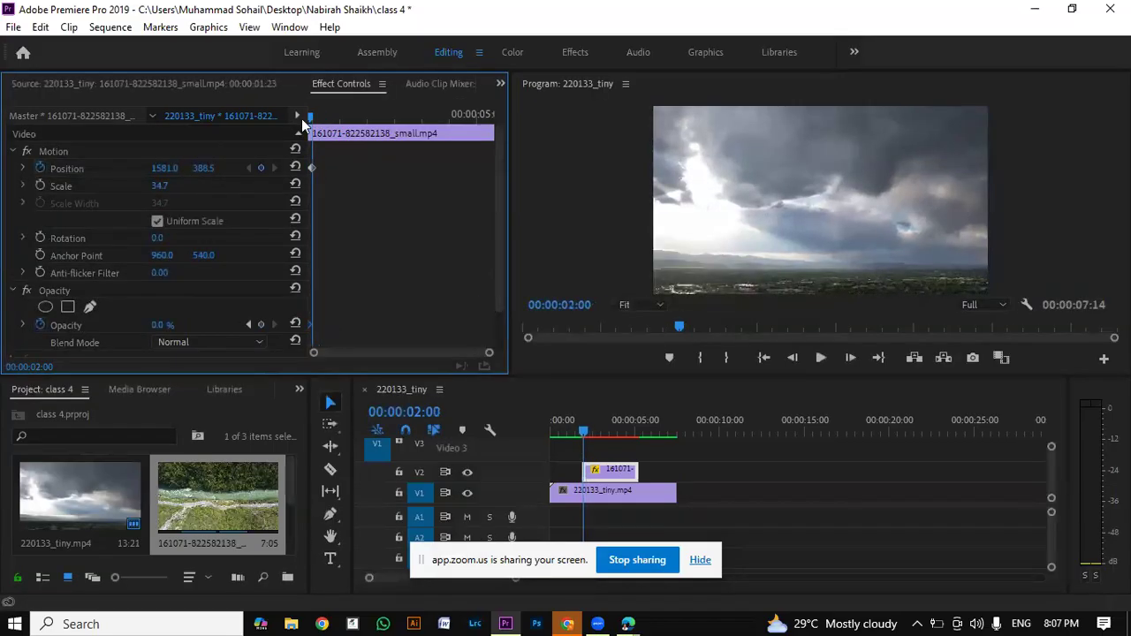
{"action": "left_click", "coordinate": [311, 168]}
{"action": "left_click", "coordinate": [316, 117]}
{"action": "left_click_drag", "start_coordinate": [321, 113], "coordinate": [486, 92]}
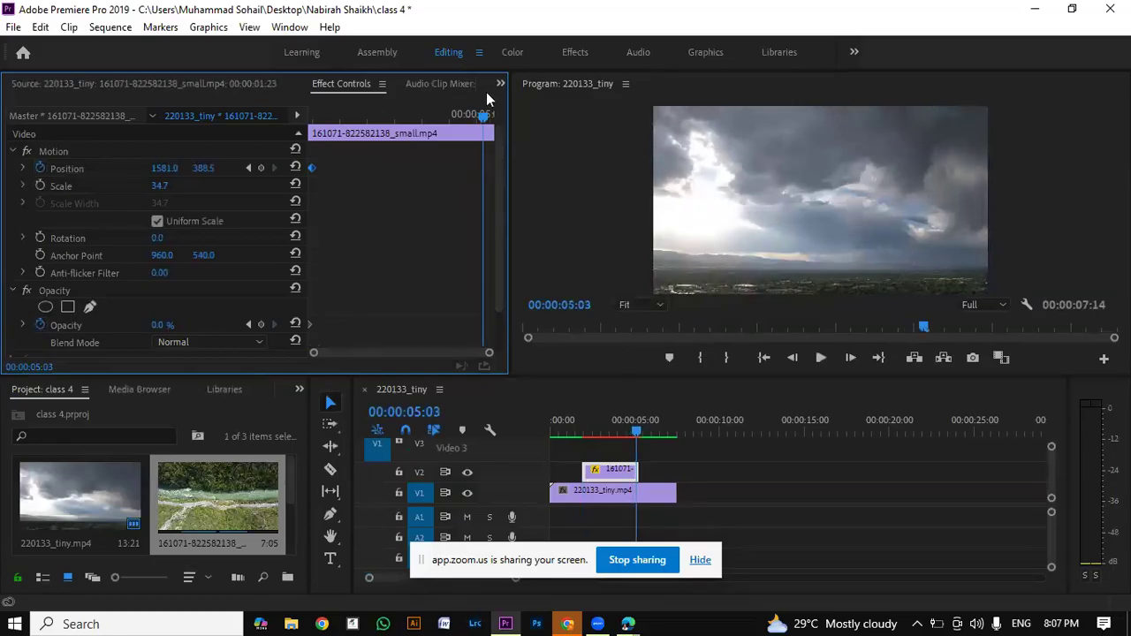
{"action": "left_click_drag", "start_coordinate": [486, 92], "coordinate": [377, 96]}
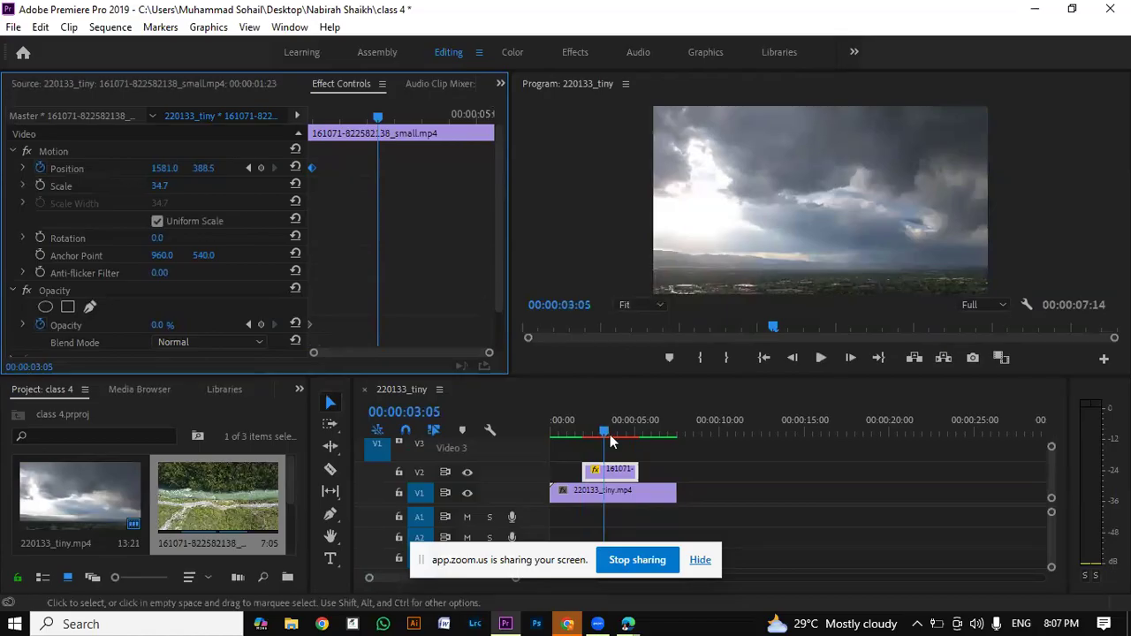
{"action": "left_click_drag", "start_coordinate": [610, 435], "coordinate": [637, 434]}
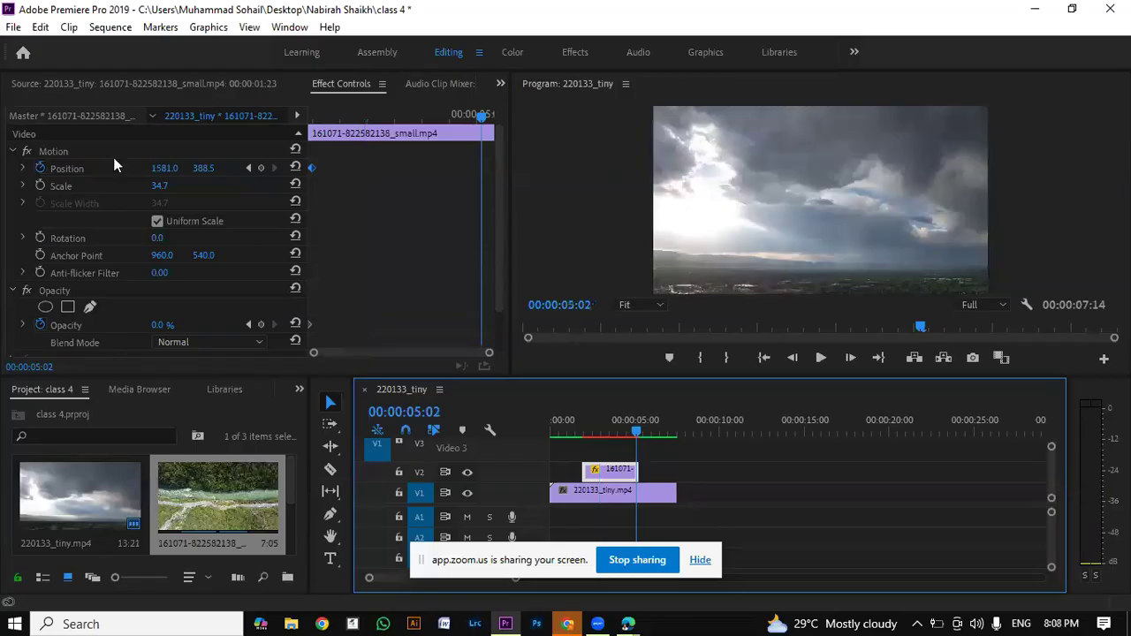
{"action": "left_click", "coordinate": [171, 324]}
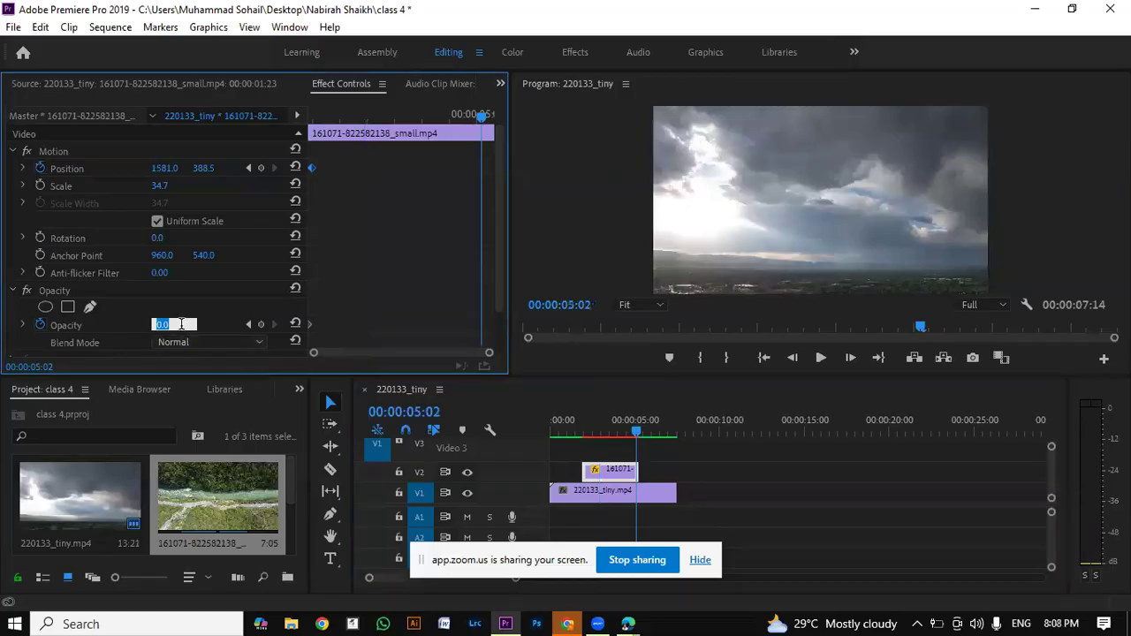
{"action": "type", "text": "100"}
{"action": "key", "text": "Return"}
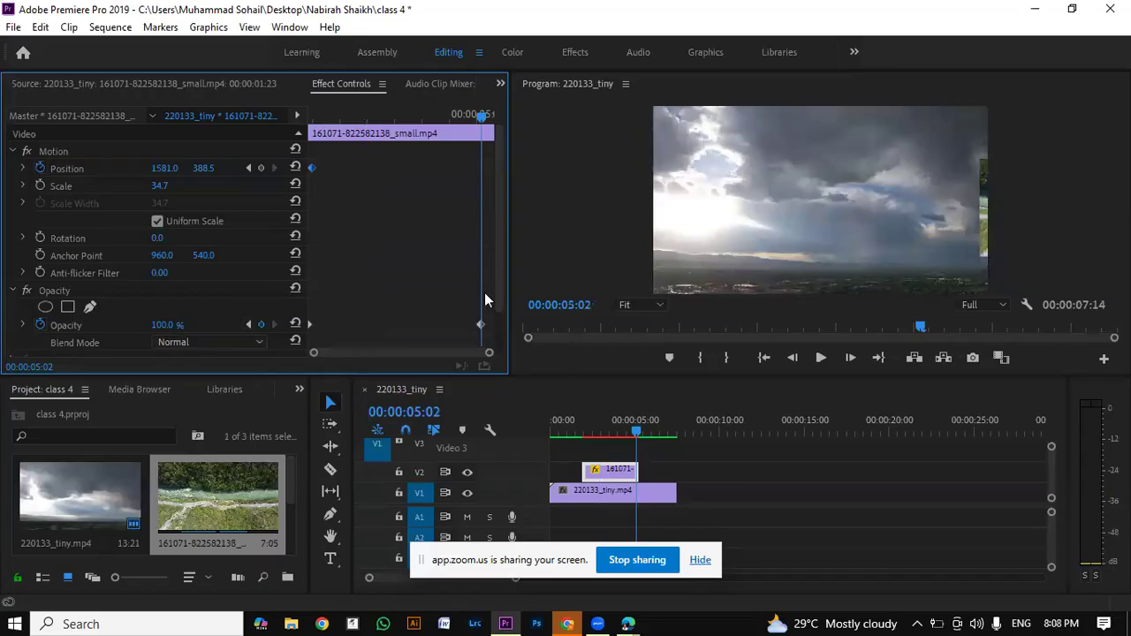
Step: At 00:00:05:02, bring the river clip to mid-frame at about 646, 376, scaled to about 36.6, and select its end Position keyframe
{"action": "left_click", "coordinate": [984, 221]}
{"action": "left_click", "coordinate": [983, 218]}
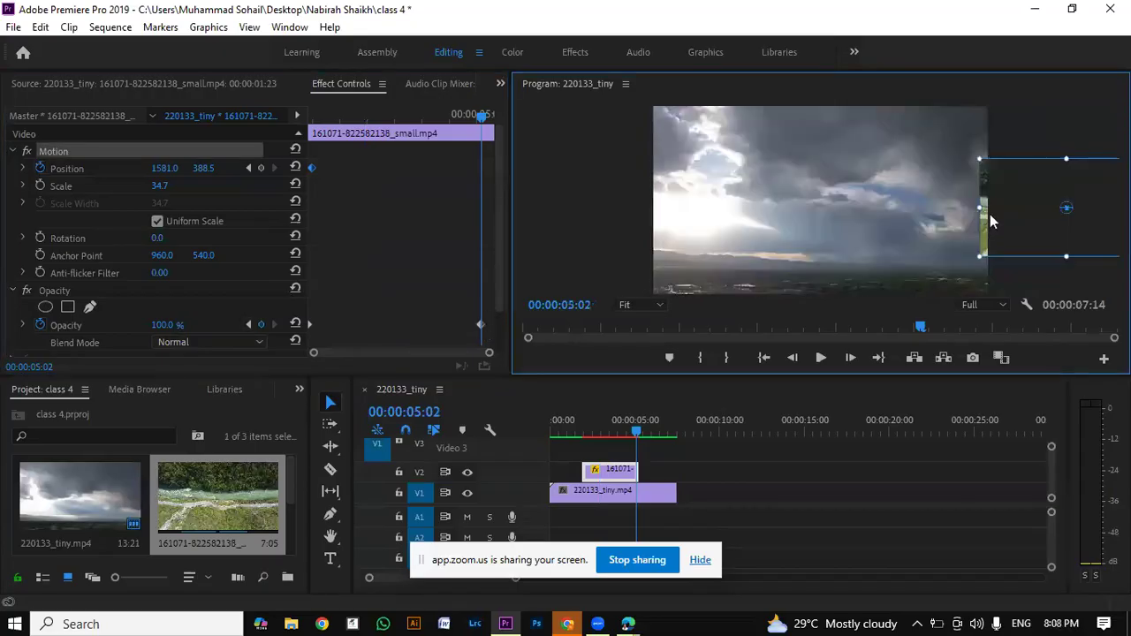
{"action": "left_click_drag", "start_coordinate": [981, 213], "coordinate": [744, 235]}
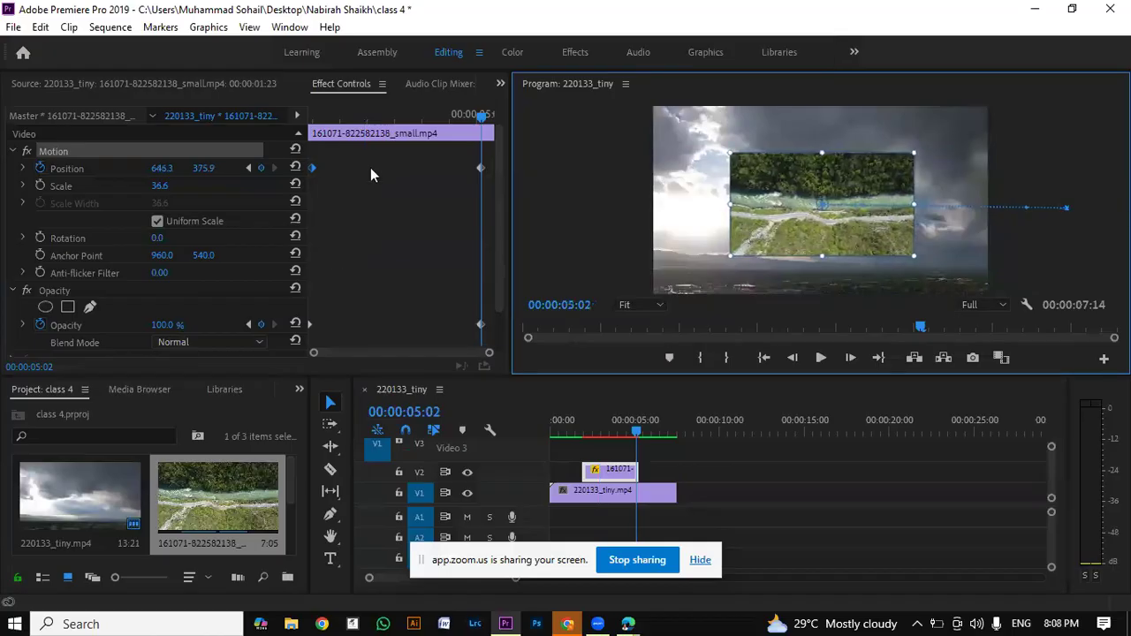
{"action": "left_click", "coordinate": [481, 168]}
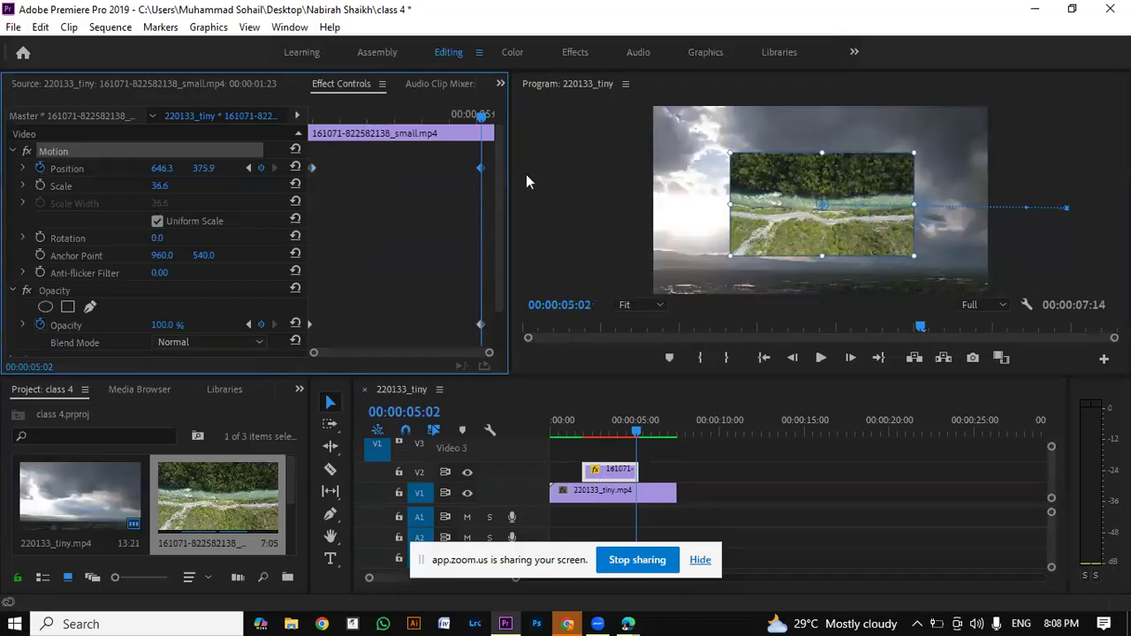
Step: Render the sequence's preview files and play the sequence through to its end
{"action": "left_click_drag", "start_coordinate": [636, 433], "coordinate": [598, 427]}
{"action": "key", "text": "space"}
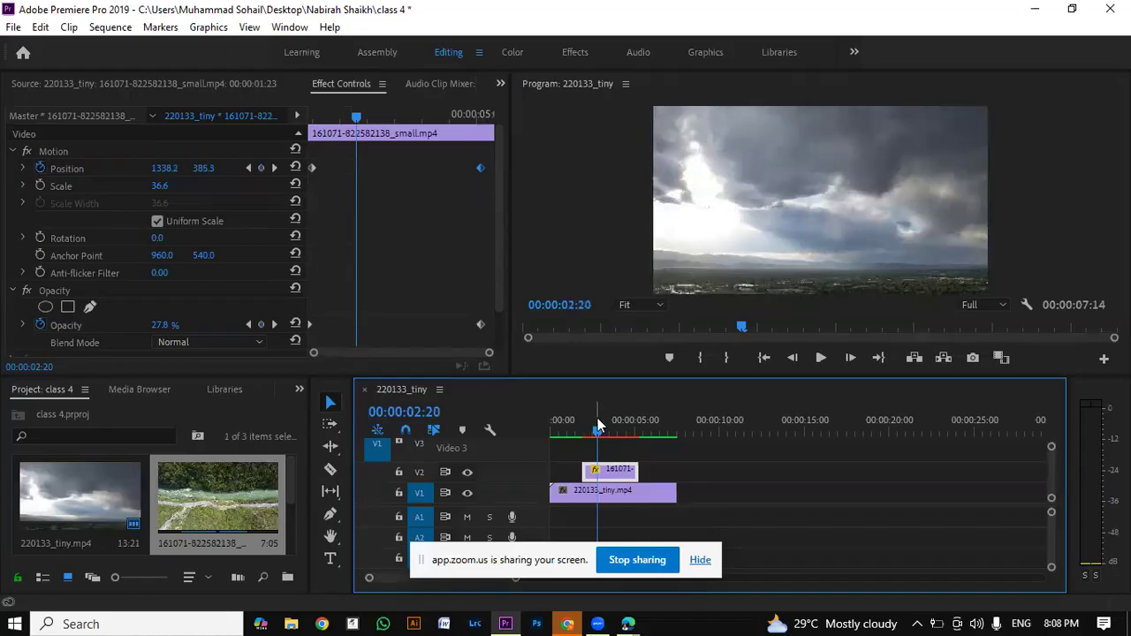
{"action": "key", "text": "Return"}
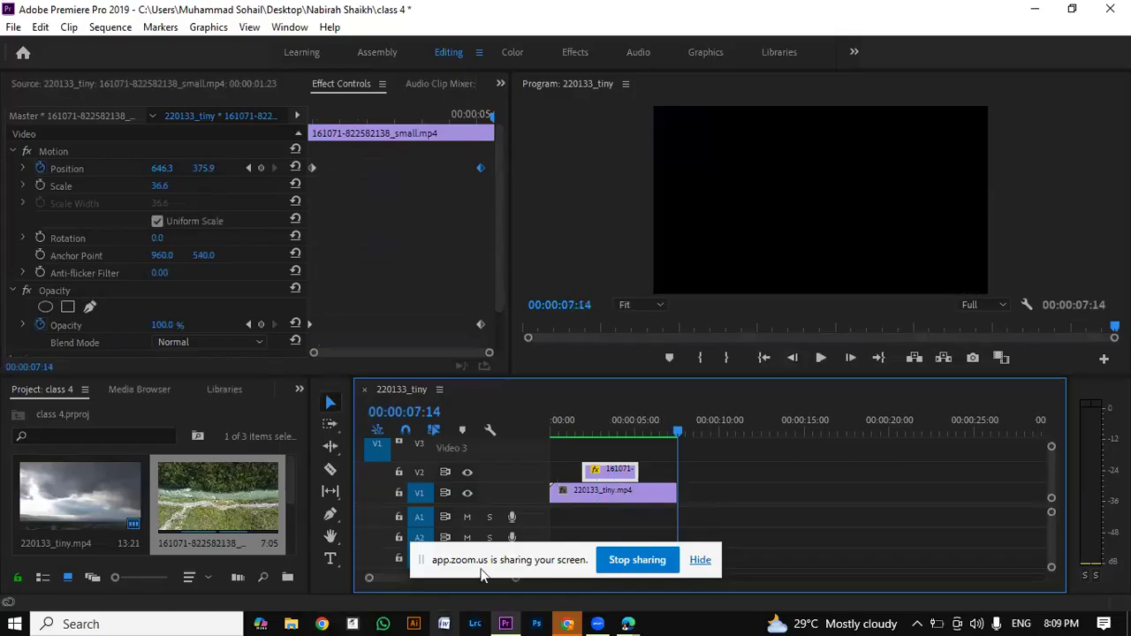
Step: Move the screen-sharing notice off the timeline and play the sequence from 00:00:00:15 to check the river clip's slide and fade-in
{"action": "left_click_drag", "start_coordinate": [490, 564], "coordinate": [898, 33]}
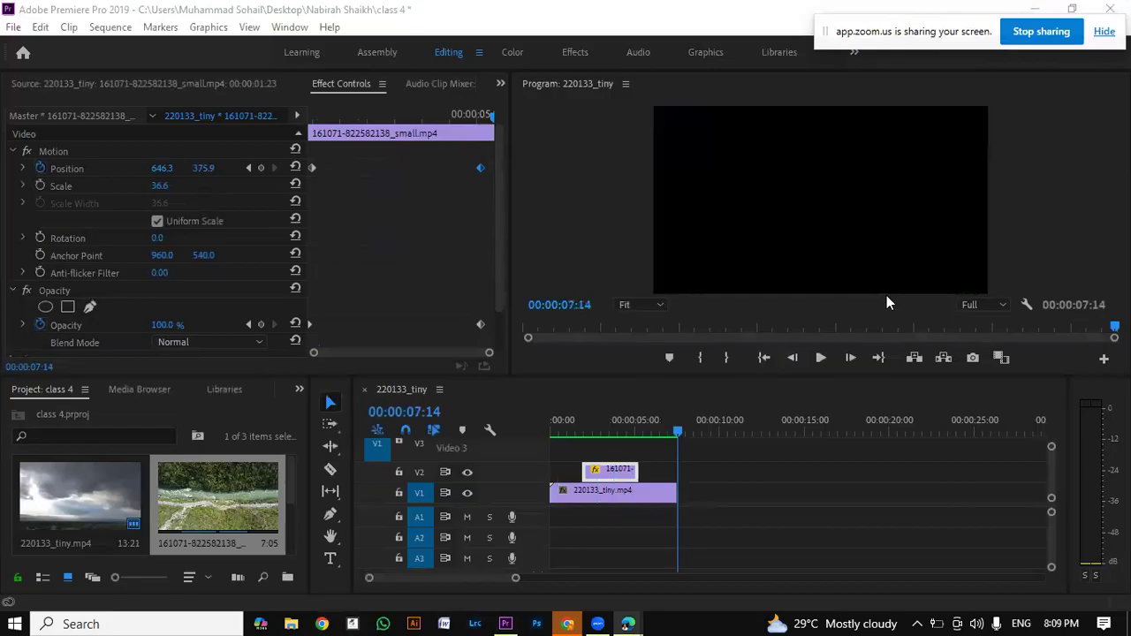
{"action": "left_click_drag", "start_coordinate": [675, 432], "coordinate": [580, 454]}
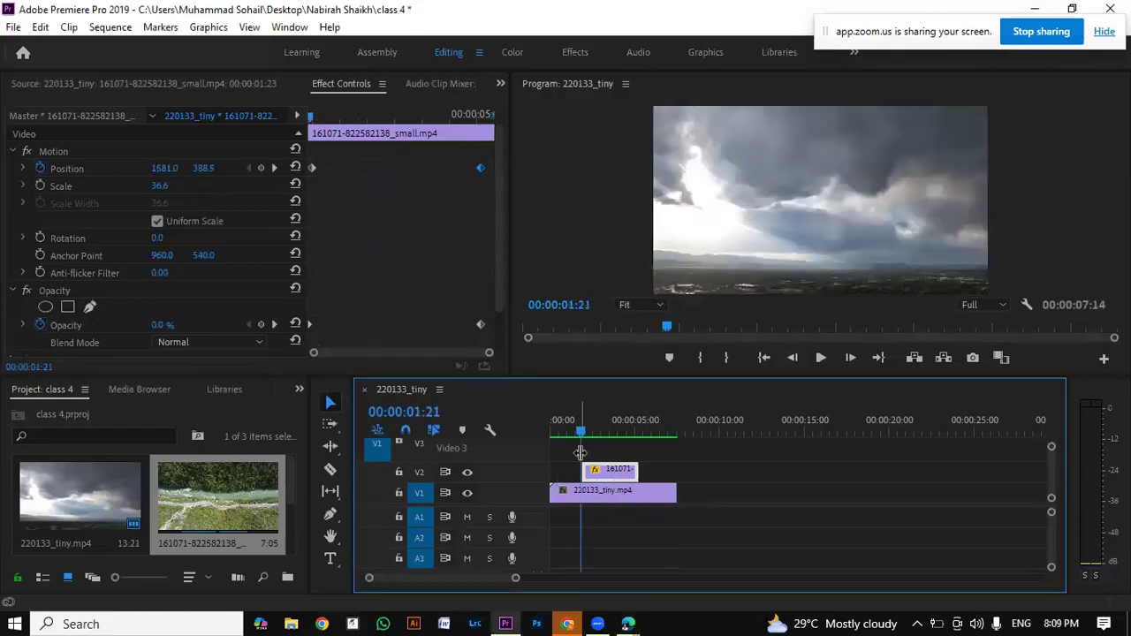
{"action": "left_click_drag", "start_coordinate": [584, 433], "coordinate": [559, 442]}
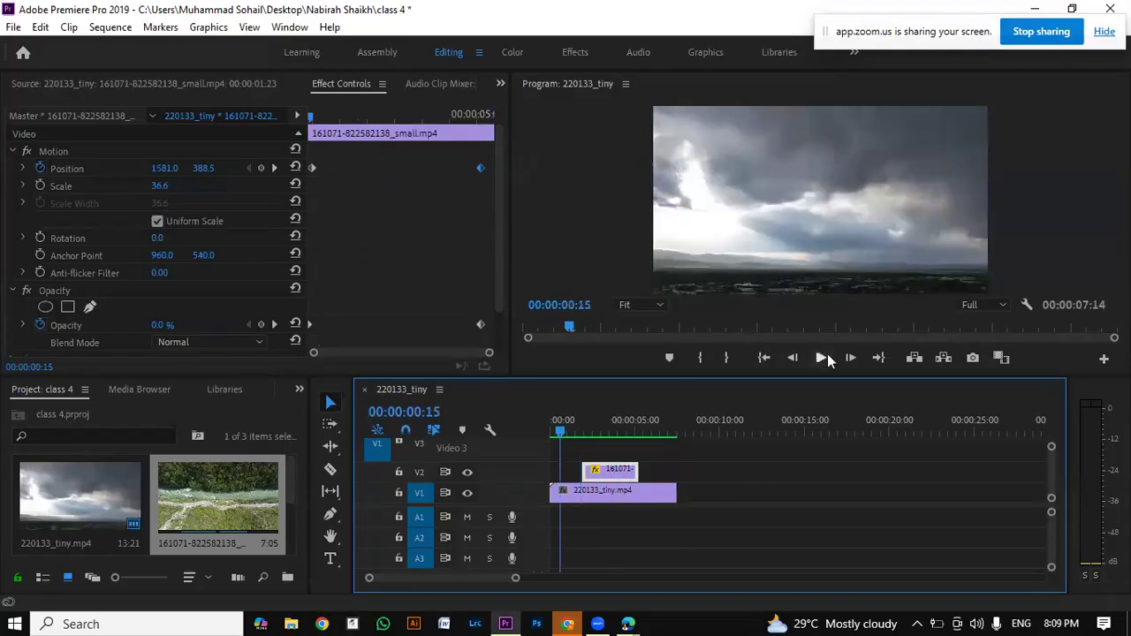
{"action": "left_click", "coordinate": [827, 354]}
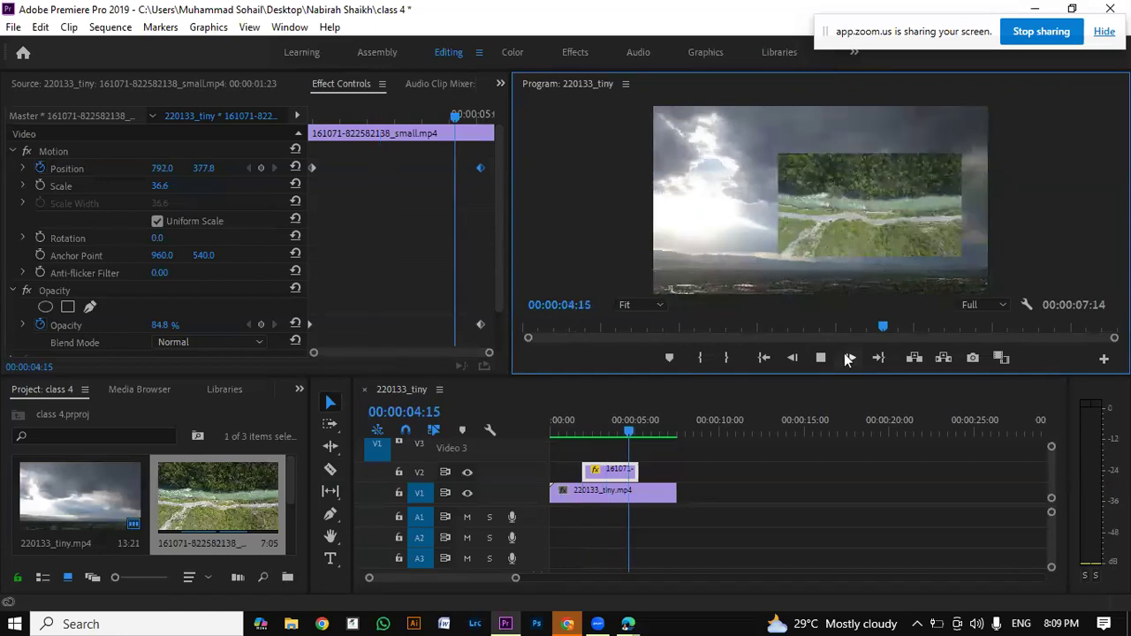
Step: Extend the river clip's end by 00:00:01:02, to a duration of 00:00:04:12
{"action": "left_click_drag", "start_coordinate": [636, 470], "coordinate": [652, 466]}
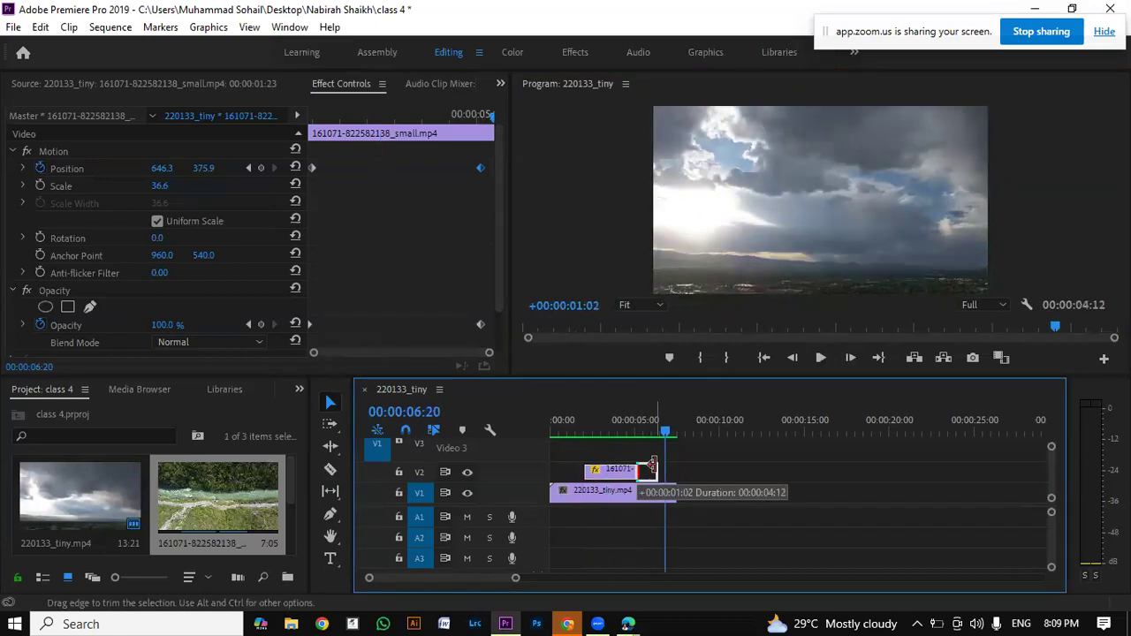
{"action": "left_click_drag", "start_coordinate": [653, 465], "coordinate": [652, 465]}
Step: Play the sequence from several points around the river clip to check the extended clip's animation
{"action": "left_click", "coordinate": [613, 431]}
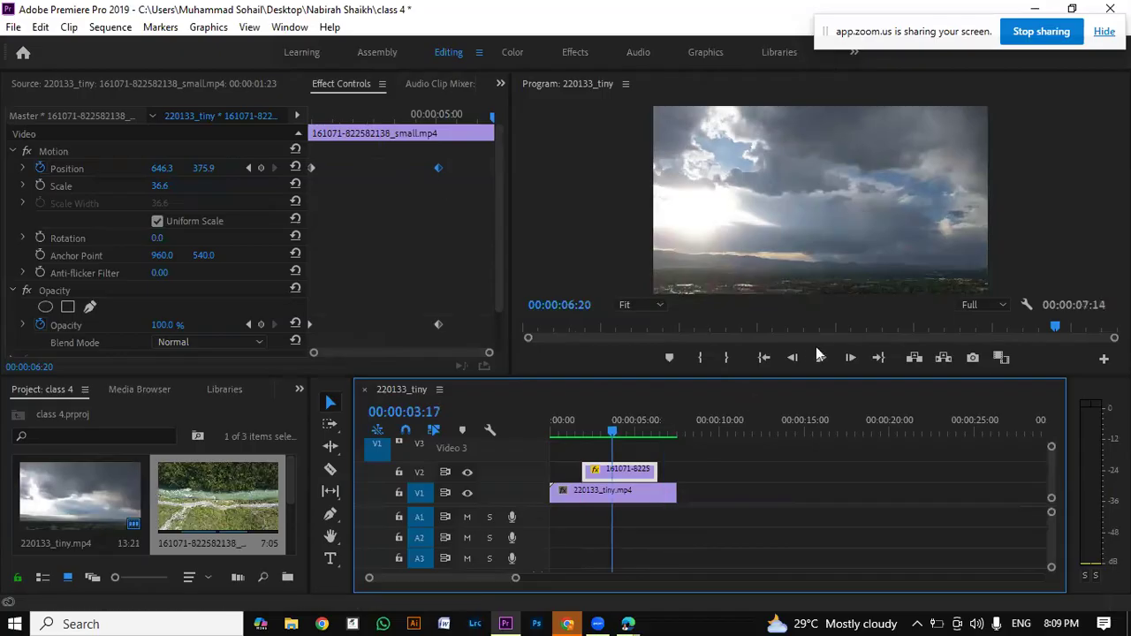
{"action": "left_click", "coordinate": [821, 358]}
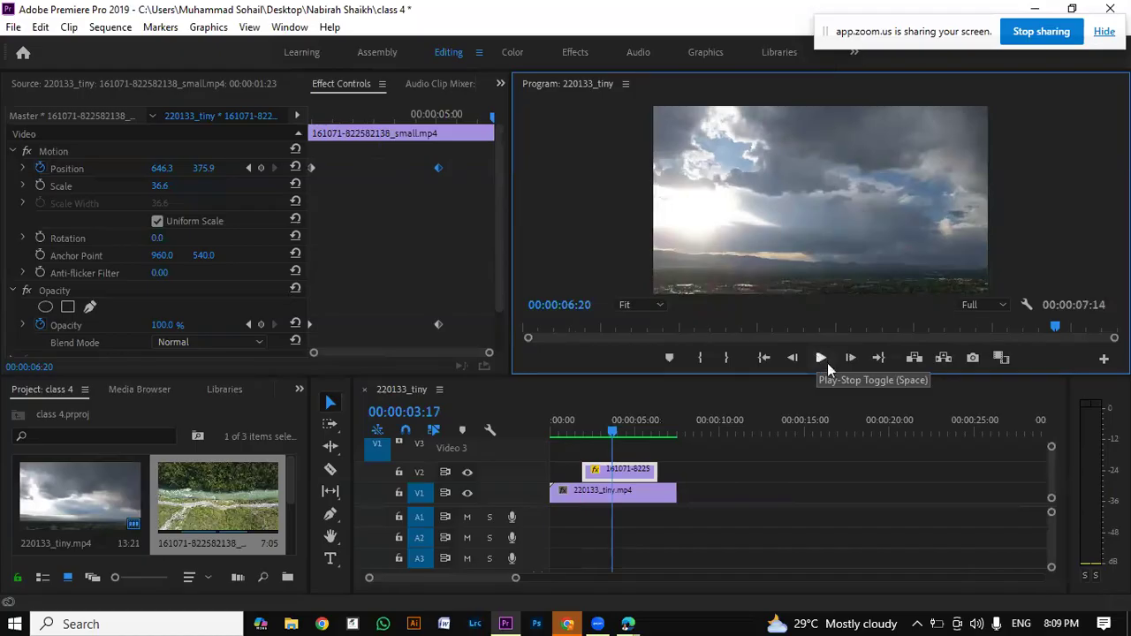
{"action": "left_click", "coordinate": [583, 433]}
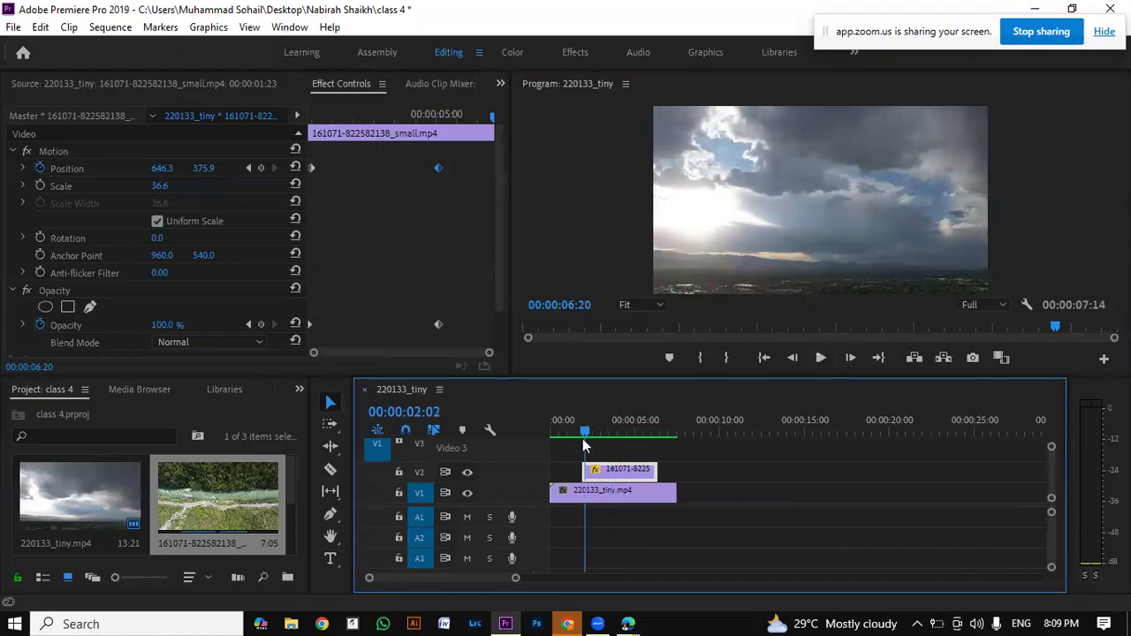
{"action": "left_click", "coordinate": [821, 358]}
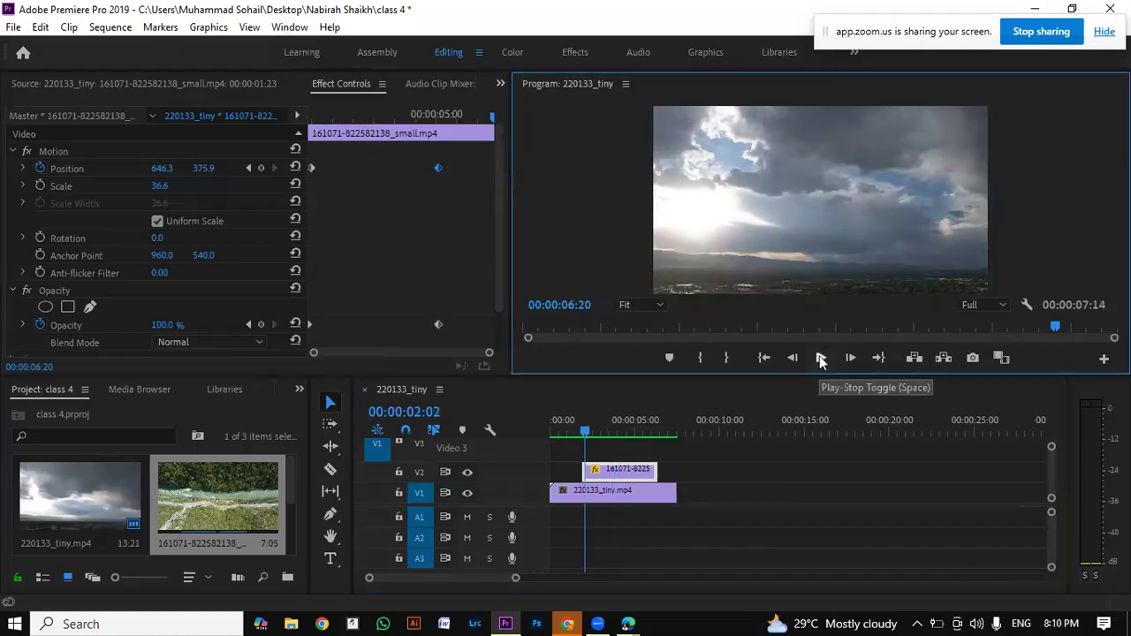
{"action": "left_click", "coordinate": [820, 354]}
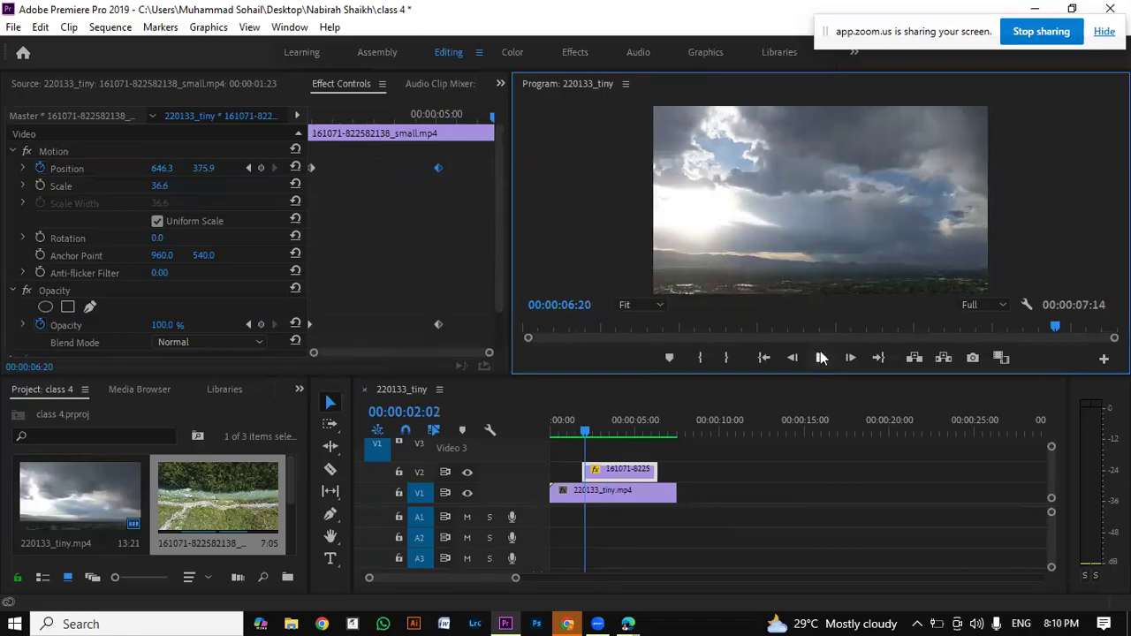
{"action": "left_click", "coordinate": [820, 354]}
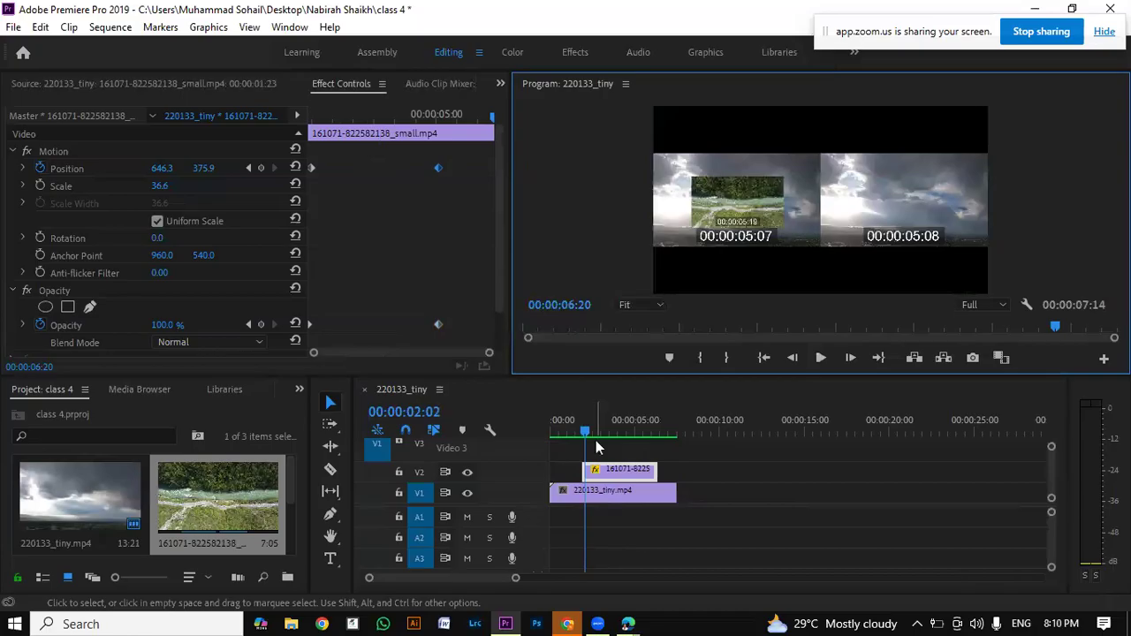
{"action": "left_click", "coordinate": [561, 433]}
{"action": "left_click_drag", "start_coordinate": [562, 439], "coordinate": [633, 491]}
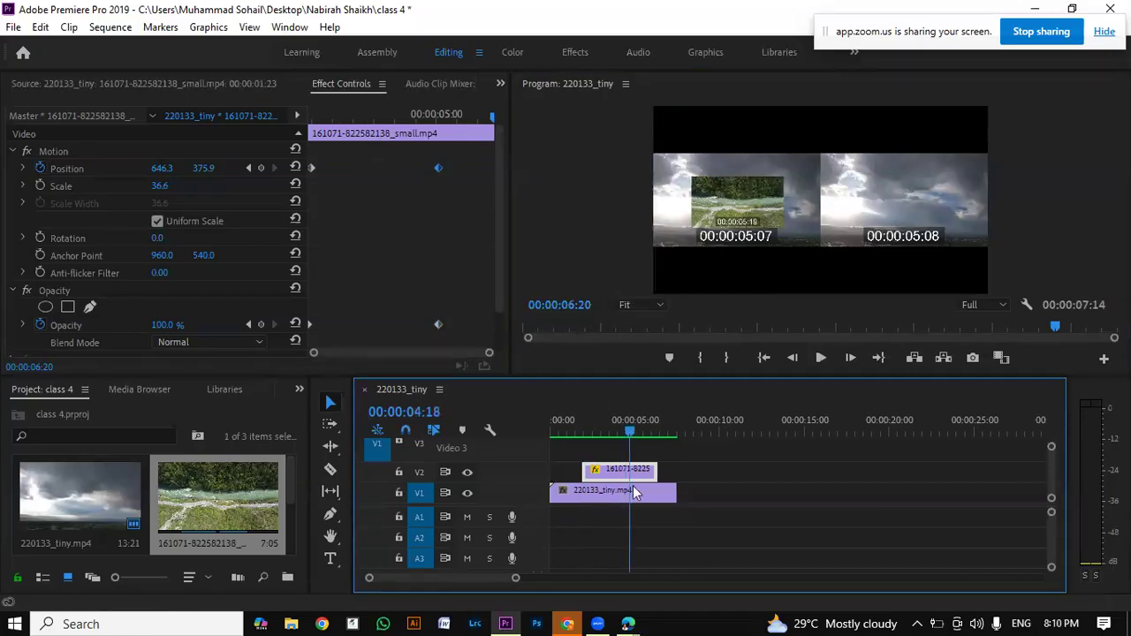
{"action": "left_click", "coordinate": [831, 355]}
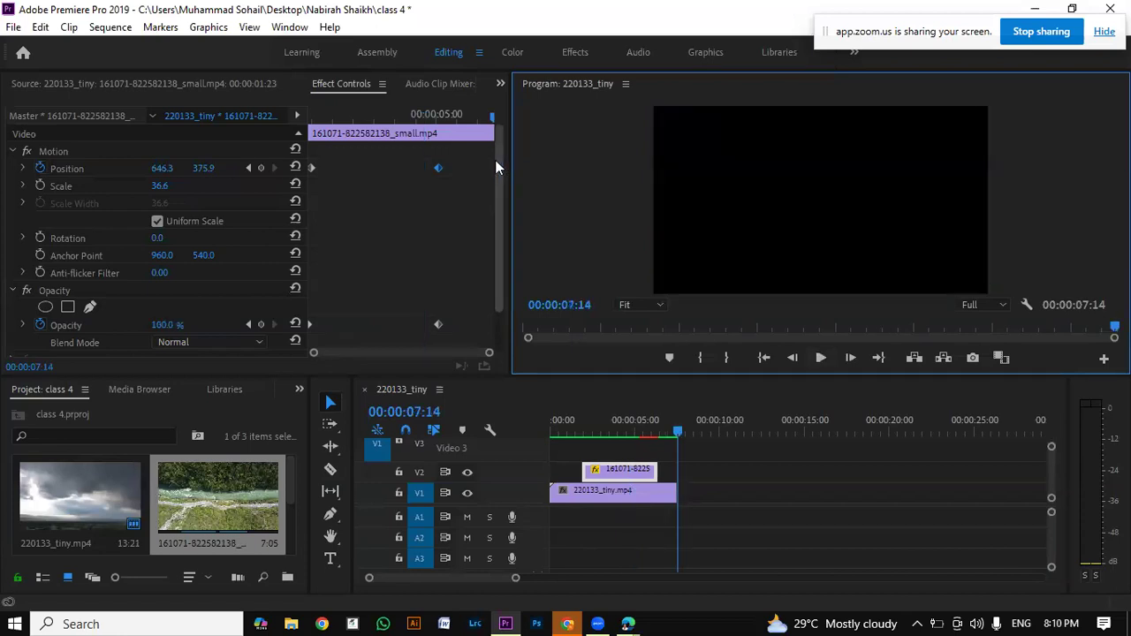
{"action": "left_click", "coordinate": [493, 163]}
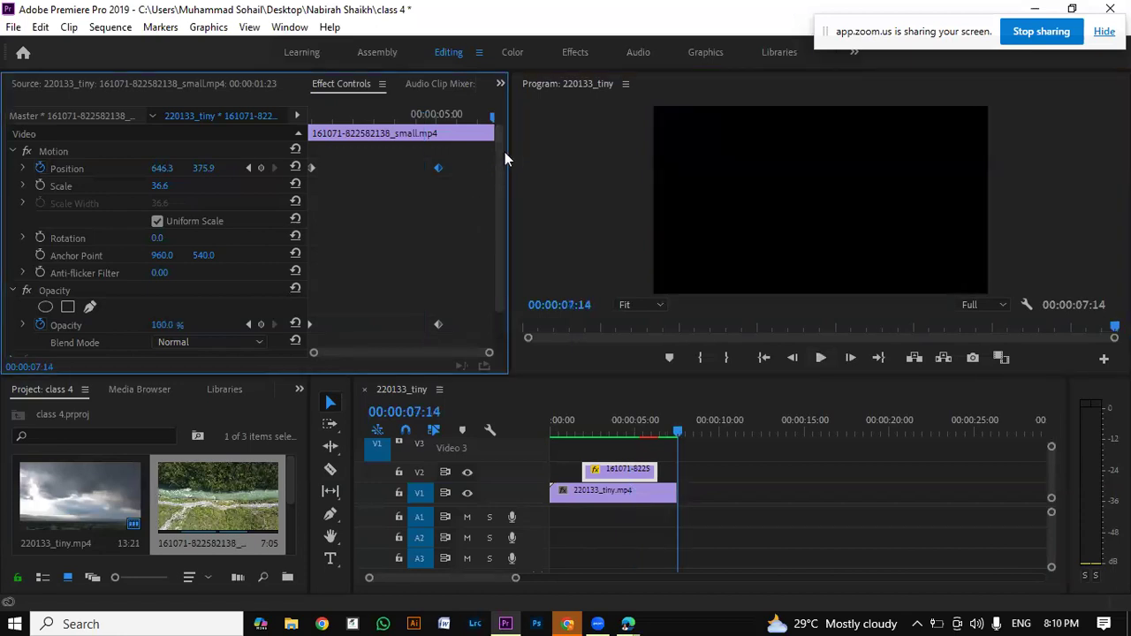
{"action": "left_click_drag", "start_coordinate": [502, 161], "coordinate": [498, 201]}
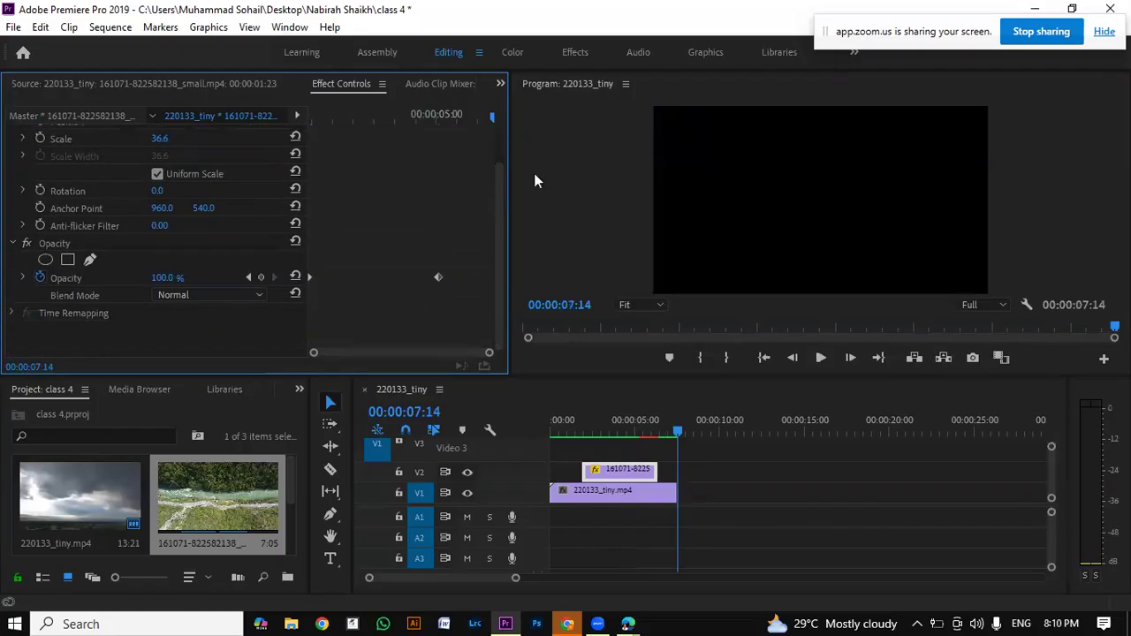
{"action": "scroll", "coordinate": [497, 204], "scroll_direction": "up", "scroll_amount": 1}
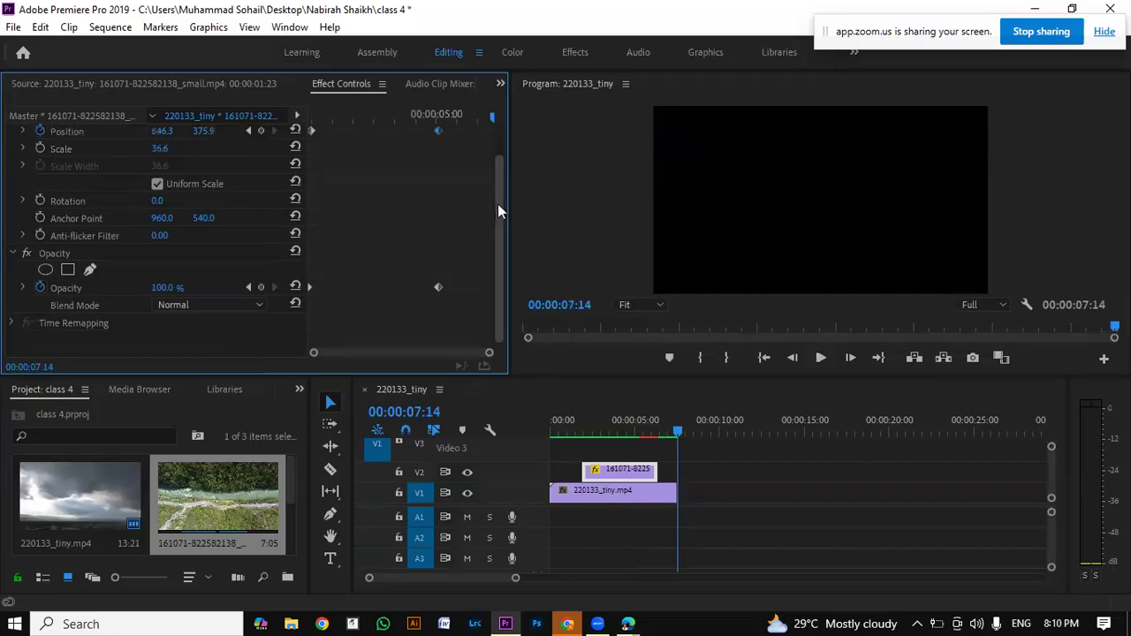
{"action": "left_click", "coordinate": [605, 205]}
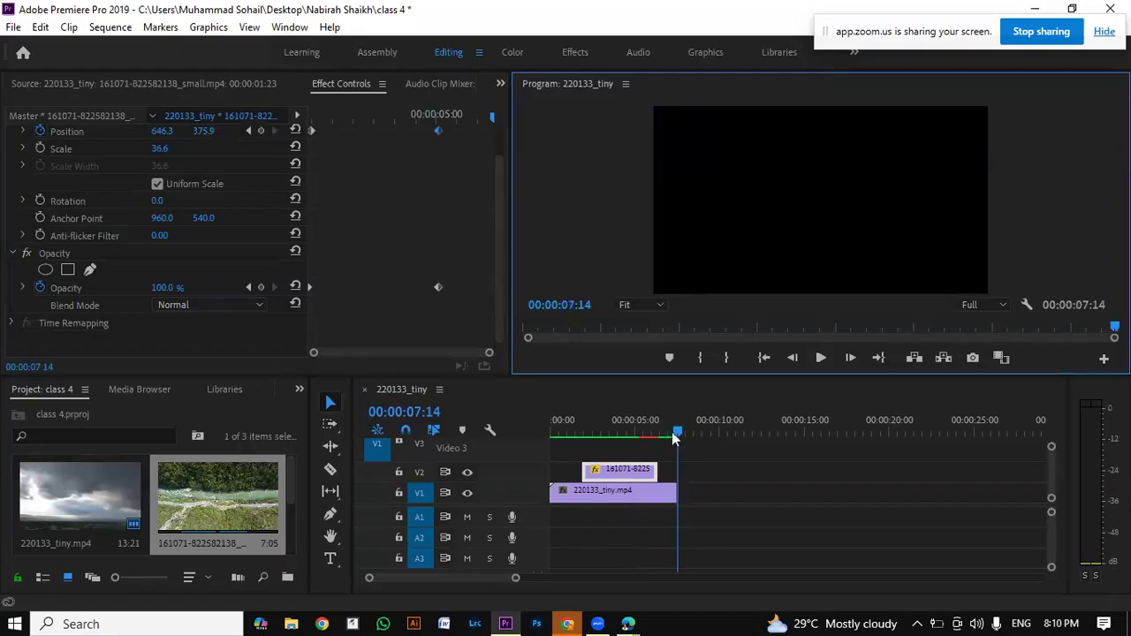
Step: Render previews for the extended part of the river clip and play the whole sequence
{"action": "left_click_drag", "start_coordinate": [671, 432], "coordinate": [647, 441]}
{"action": "left_click", "coordinate": [643, 433]}
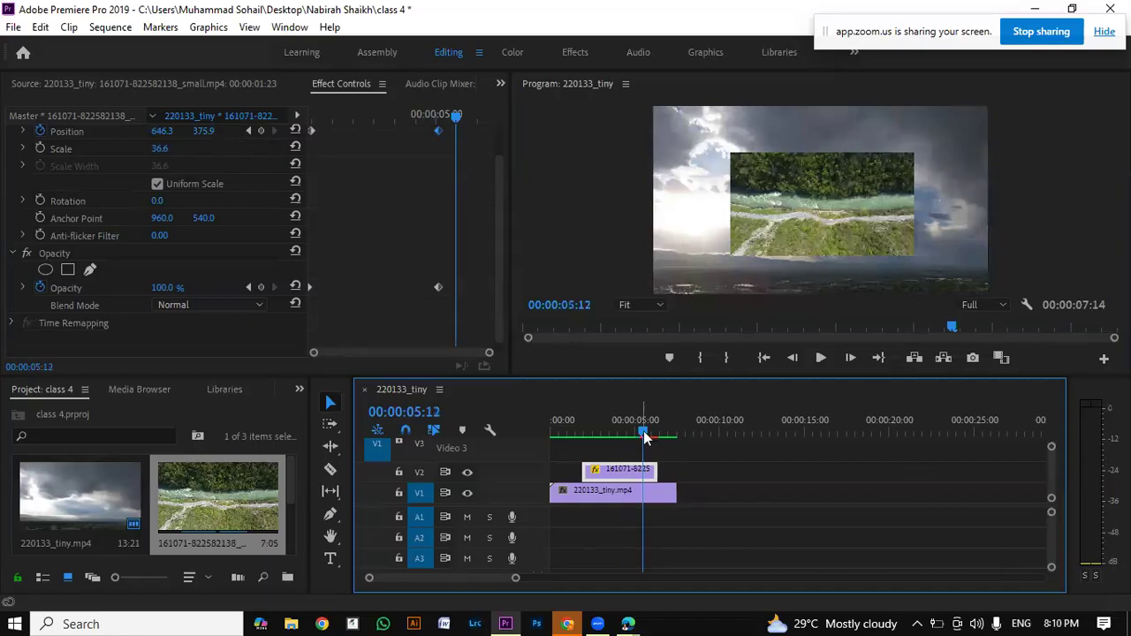
{"action": "left_click_drag", "start_coordinate": [643, 436], "coordinate": [652, 428]}
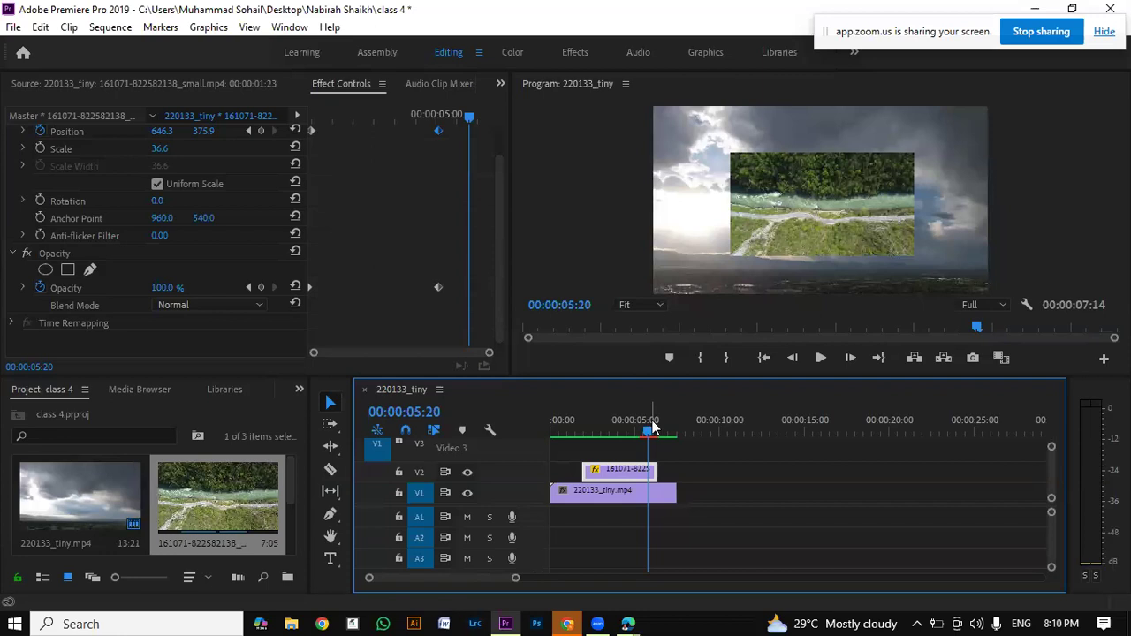
{"action": "key", "text": "Return"}
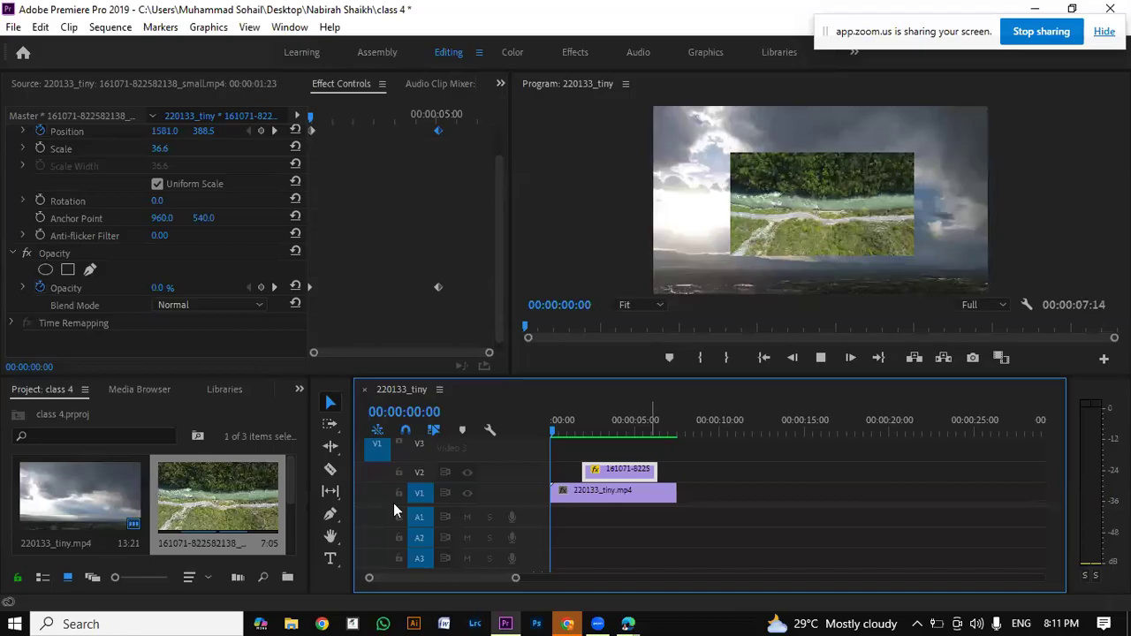
{"action": "key", "text": "Return"}
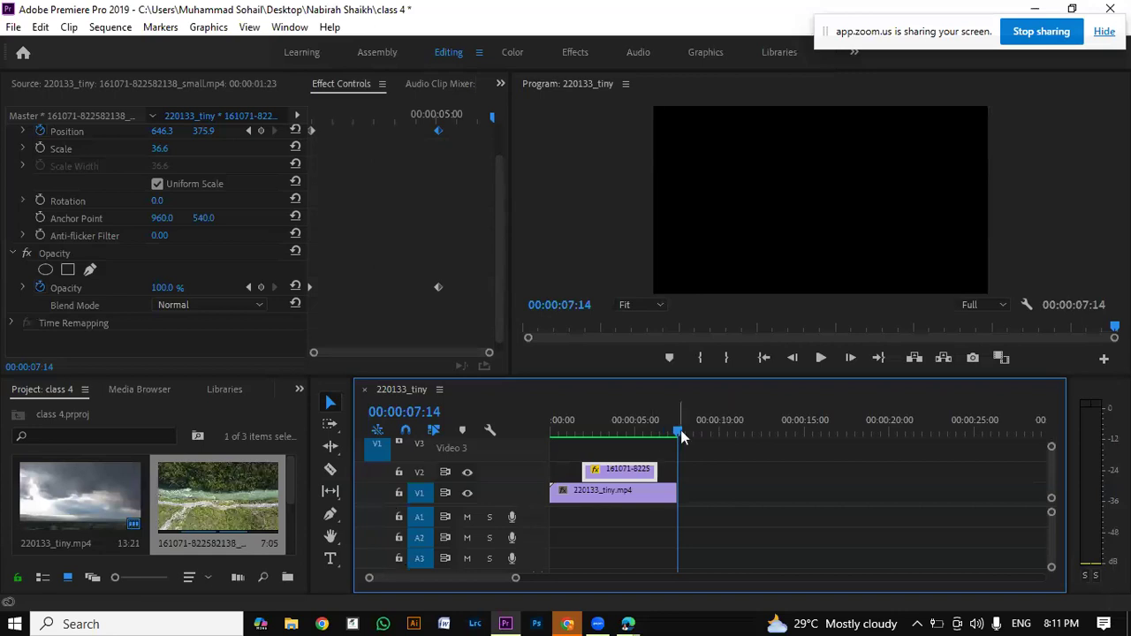
{"action": "key", "text": "space"}
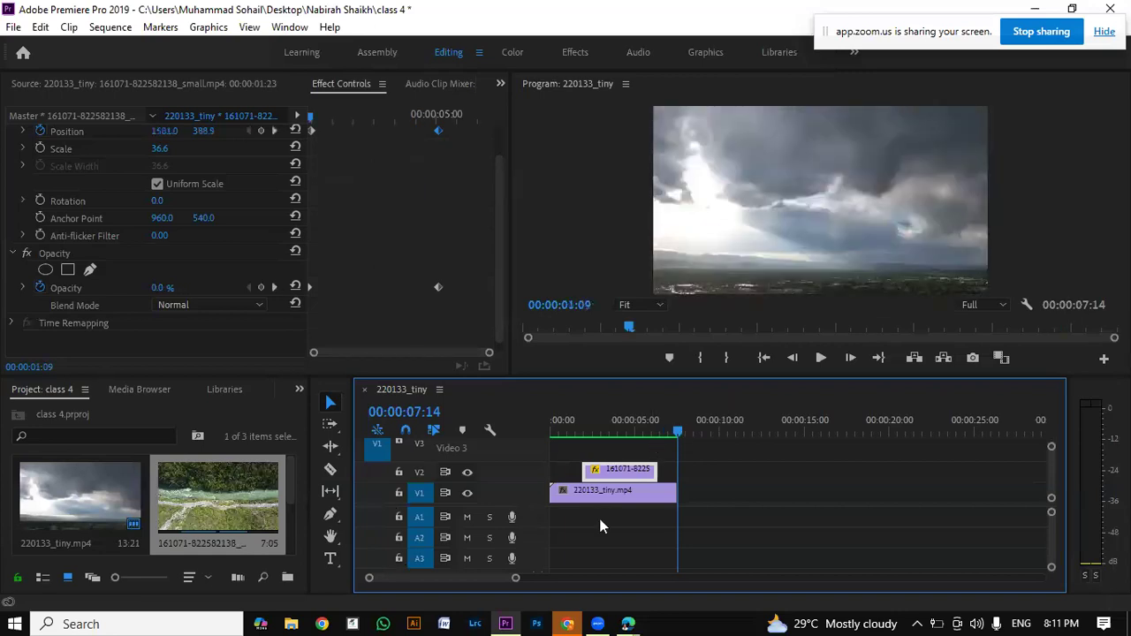
Step: Move the river clip's end Position keyframe earlier, to about two-fifths into the clip, ahead of its end Opacity keyframe
{"action": "left_click", "coordinate": [575, 433]}
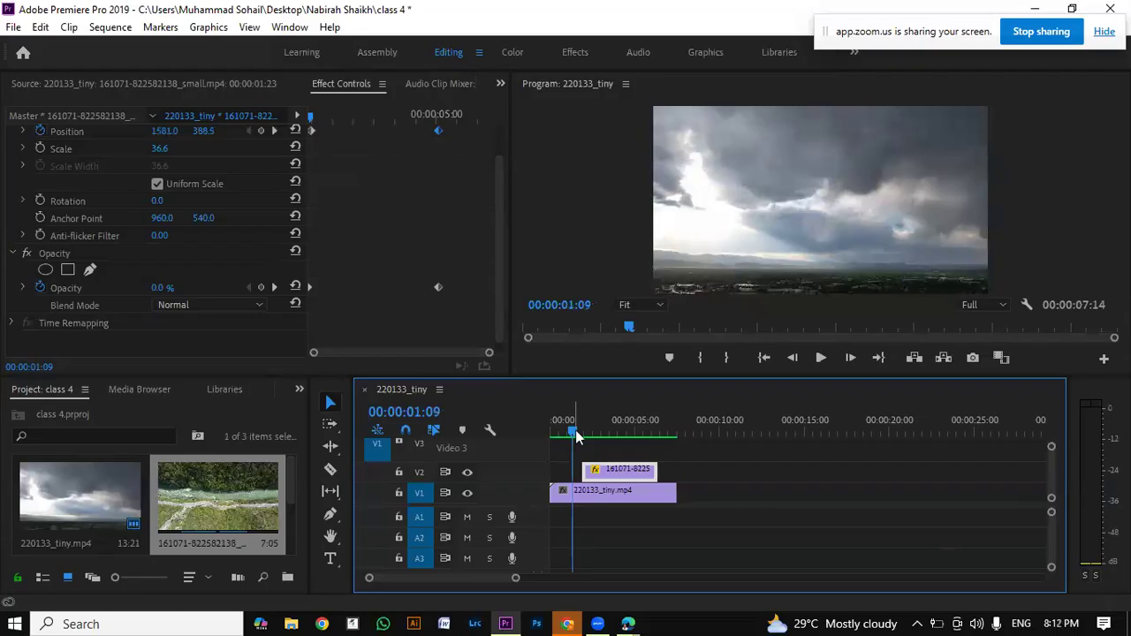
{"action": "left_click", "coordinate": [577, 432]}
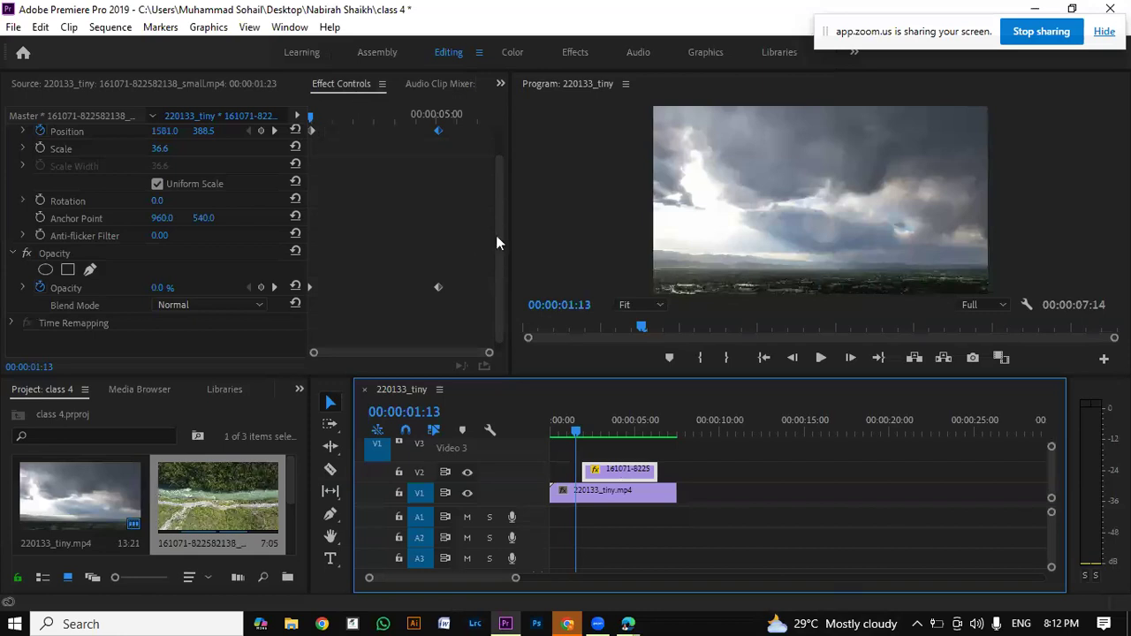
{"action": "left_click_drag", "start_coordinate": [500, 233], "coordinate": [512, 169]}
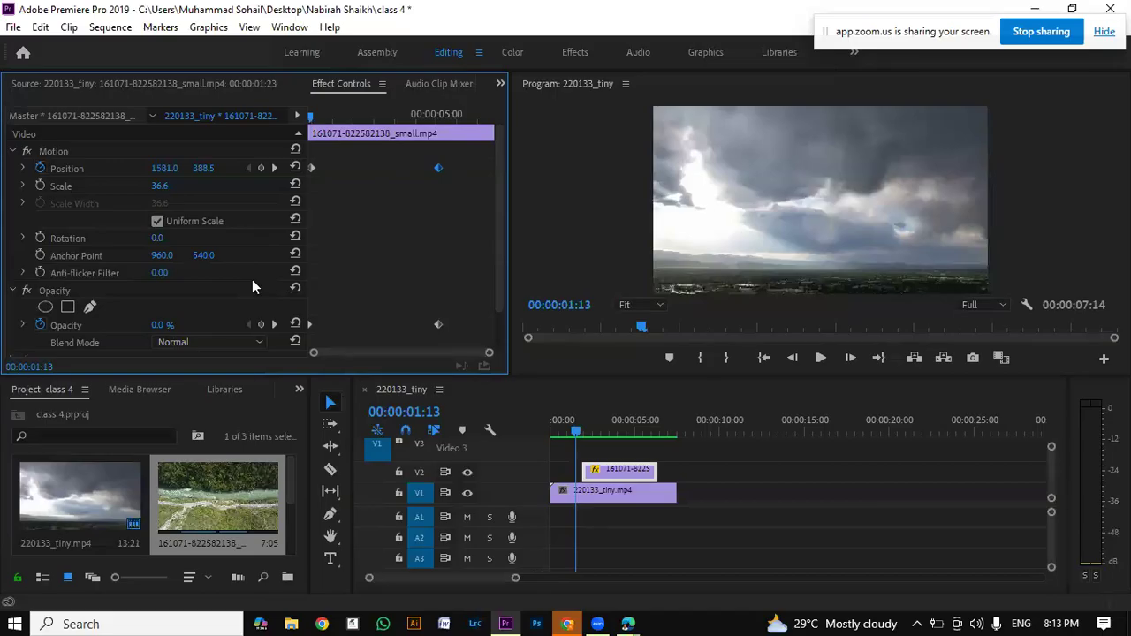
{"action": "left_click", "coordinate": [408, 175]}
{"action": "mouse_move", "coordinate": [440, 168]}
{"action": "left_mouse_down"}
{"action": "mouse_move", "coordinate": [399, 168]}
{"action": "mouse_move", "coordinate": [447, 167]}
{"action": "left_mouse_up"}
{"action": "left_click_drag", "start_coordinate": [438, 167], "coordinate": [385, 169]}
{"action": "key", "text": "End"}
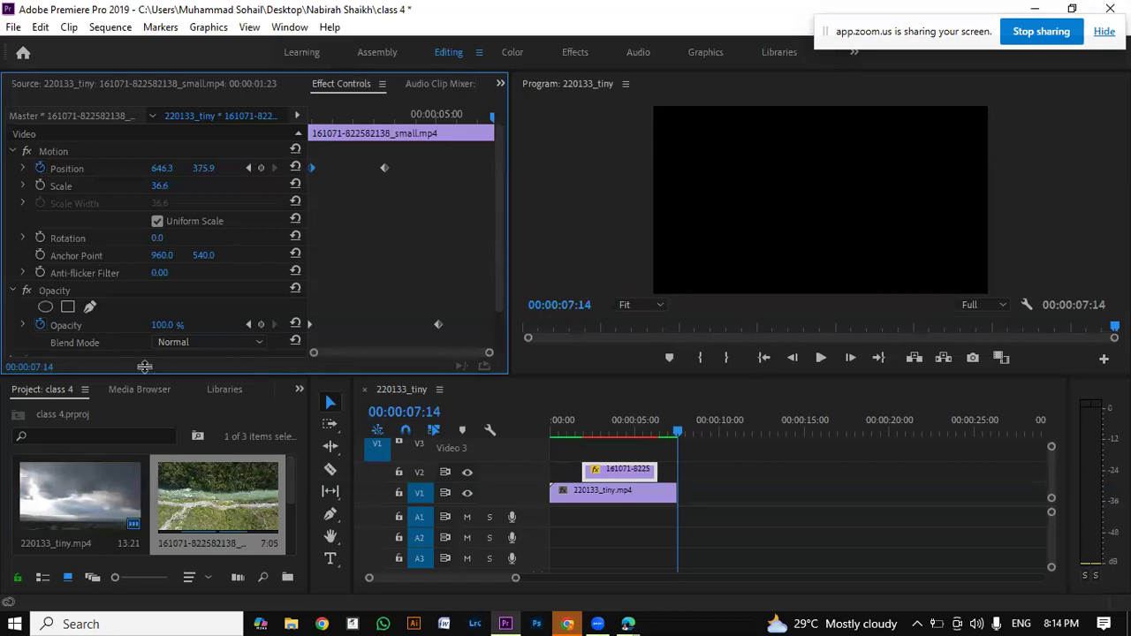
{"action": "left_click", "coordinate": [258, 345]}
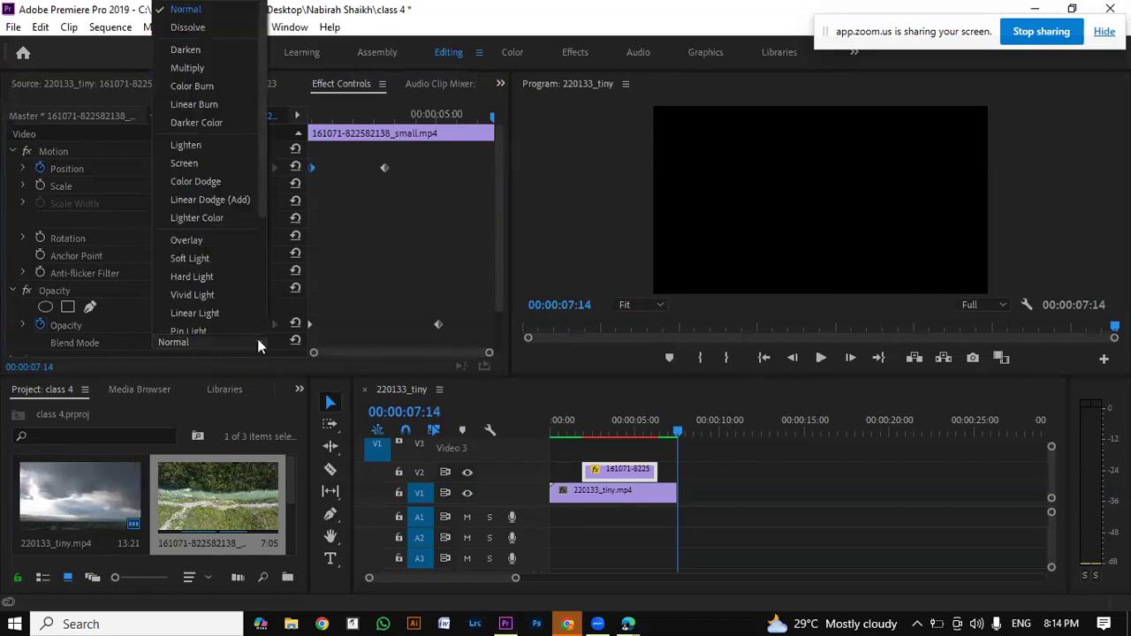
{"action": "left_click", "coordinate": [258, 338]}
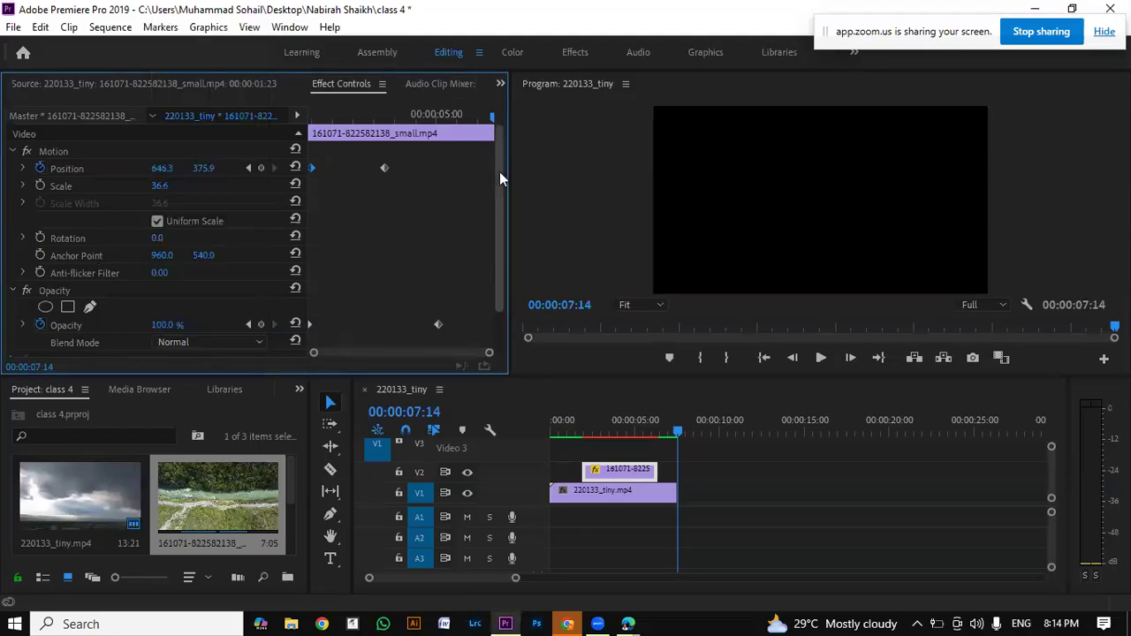
{"action": "left_click_drag", "start_coordinate": [504, 197], "coordinate": [486, 102]}
Step: Set the temporal interpolation of the river clip's second Position keyframe to Ease Out
{"action": "right_click", "coordinate": [387, 167]}
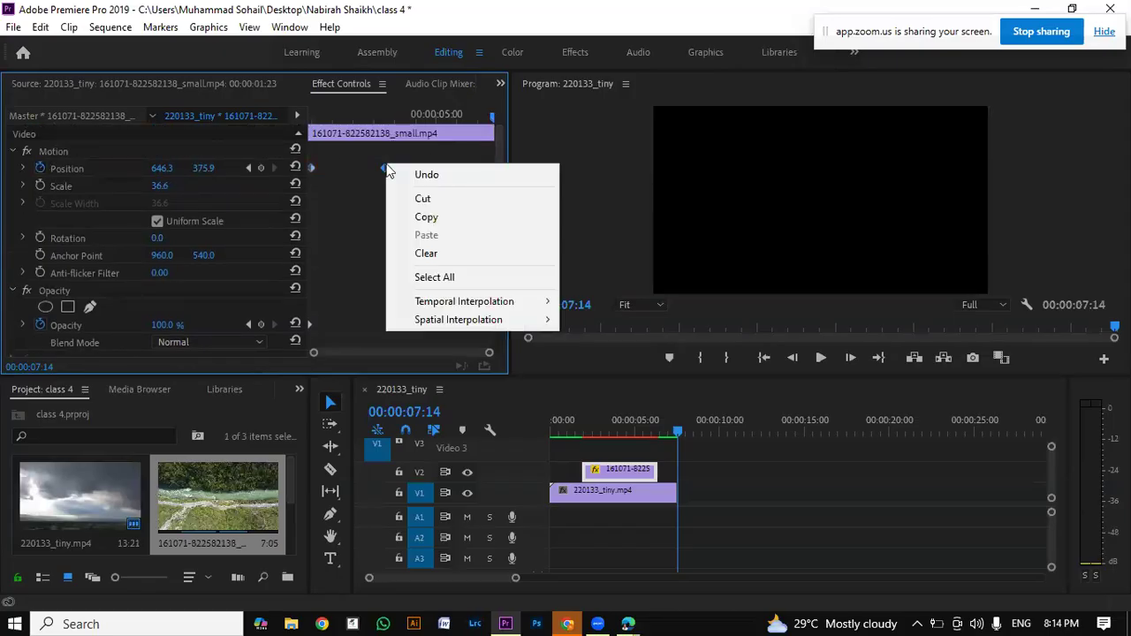
{"action": "mouse_move", "coordinate": [484, 305]}
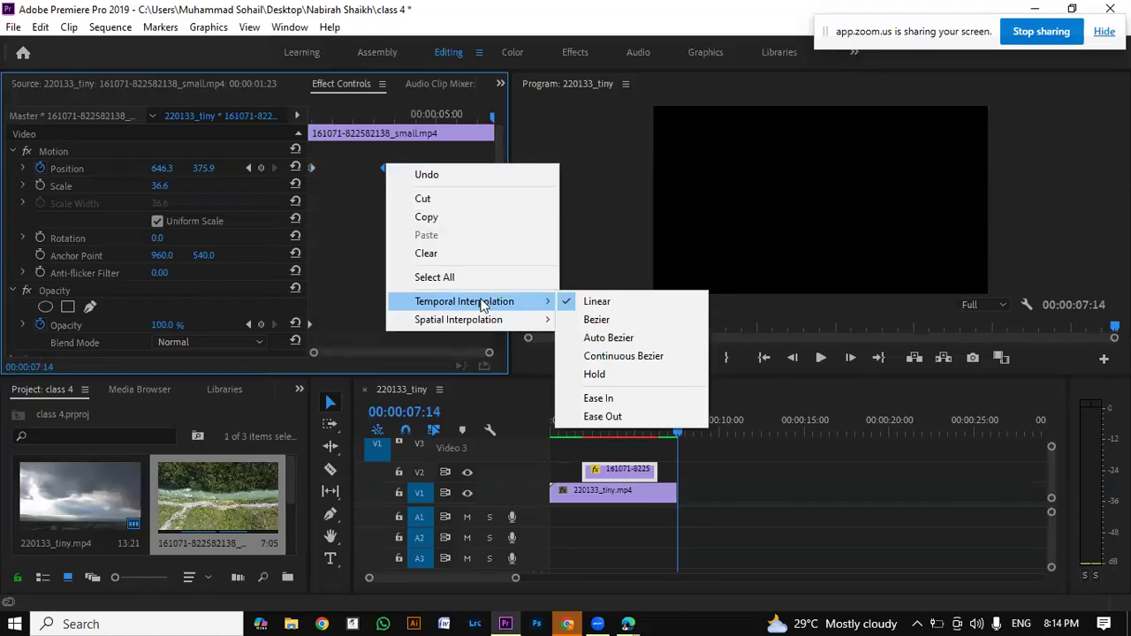
{"action": "left_click", "coordinate": [606, 417]}
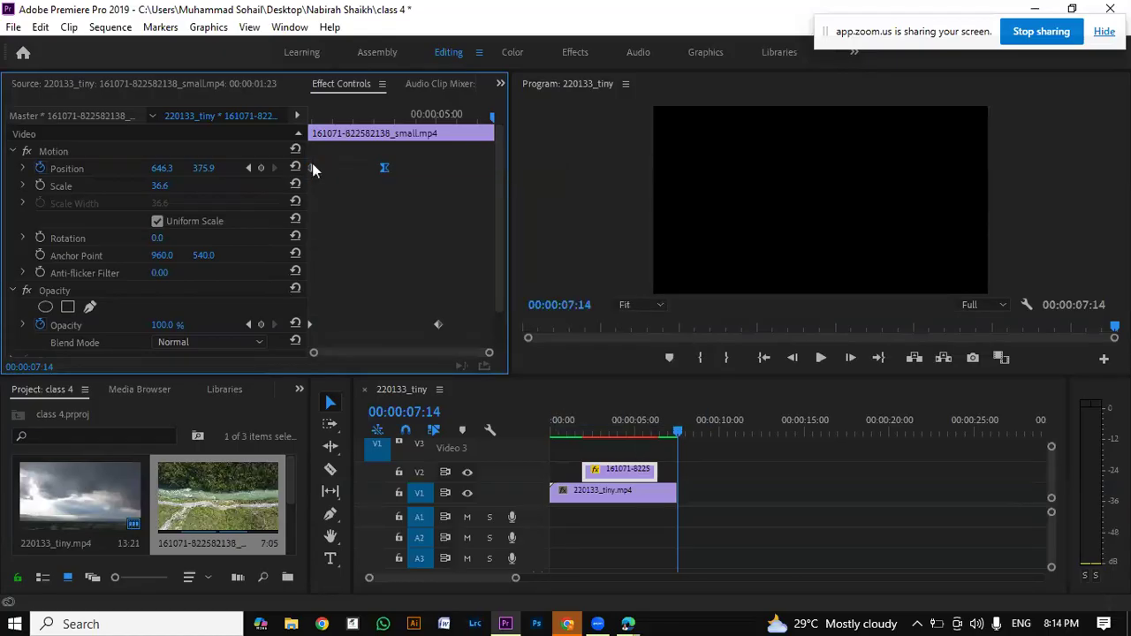
Step: Set the temporal interpolation of the river clip's first Position keyframe to Ease In
{"action": "right_click", "coordinate": [313, 167]}
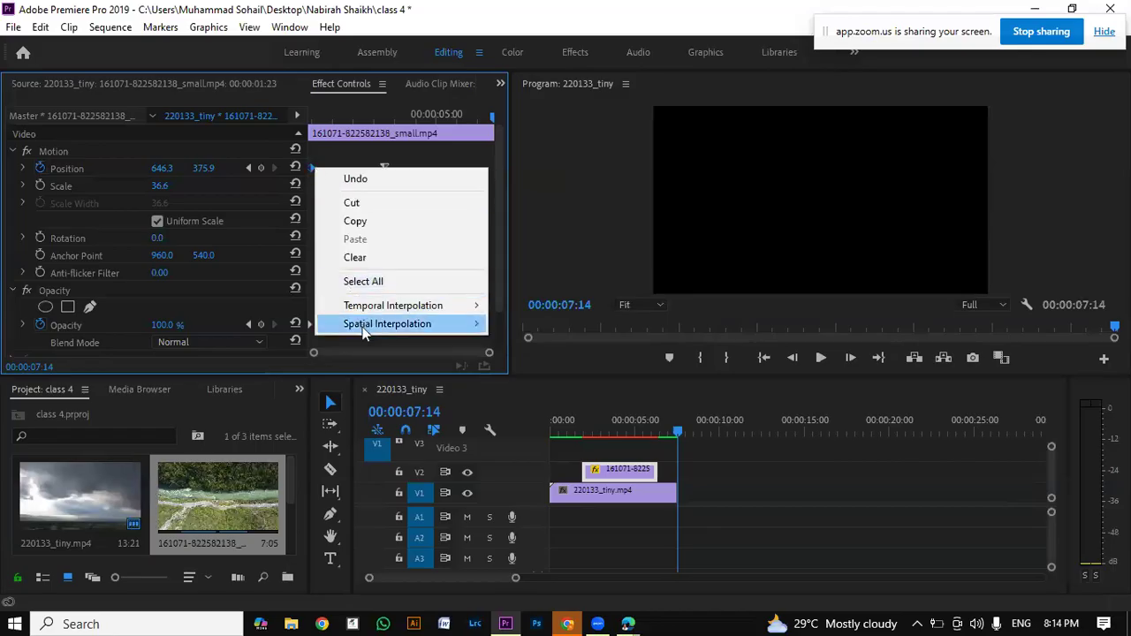
{"action": "mouse_move", "coordinate": [367, 326]}
{"action": "mouse_move", "coordinate": [396, 307]}
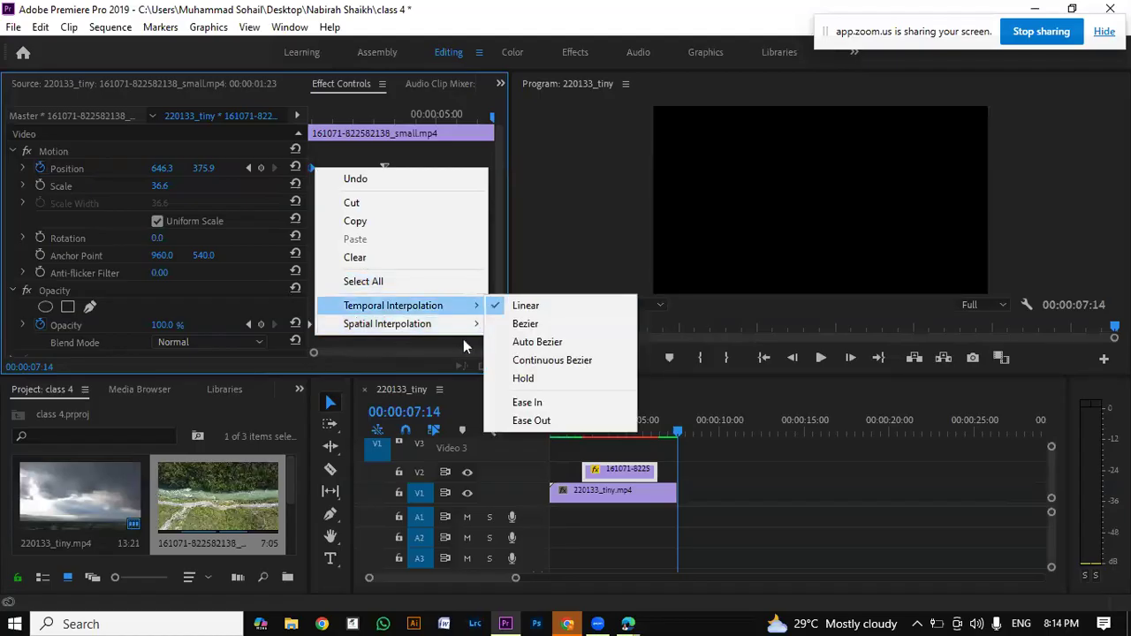
{"action": "left_click", "coordinate": [545, 403]}
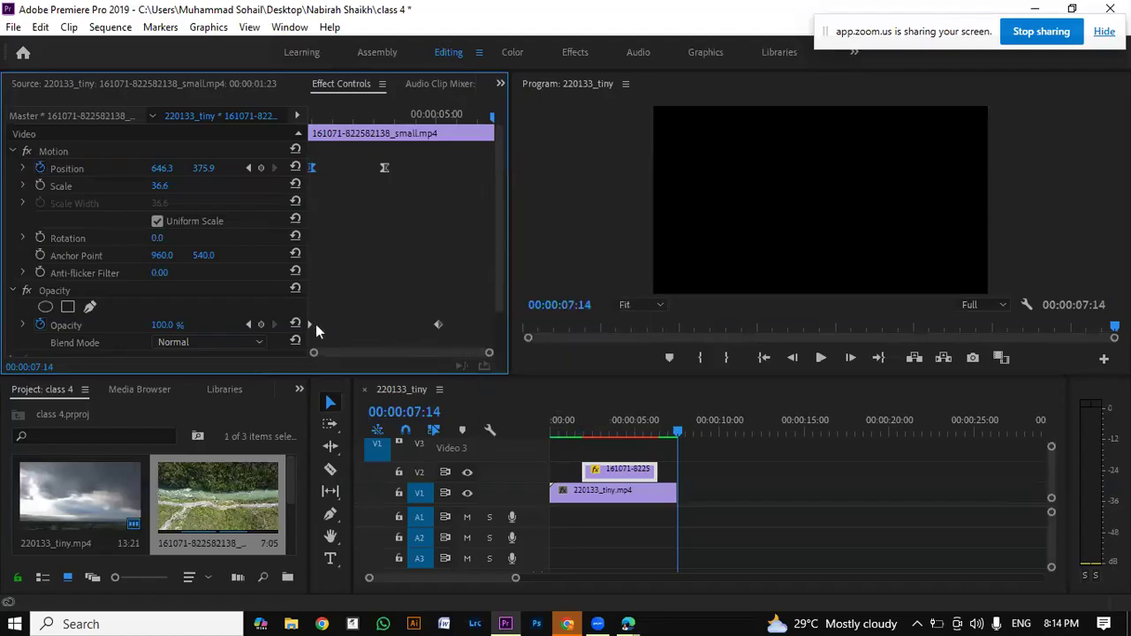
Step: Play the sequence from the start to preview the river clip's eased Position animation
{"action": "left_click", "coordinate": [820, 357]}
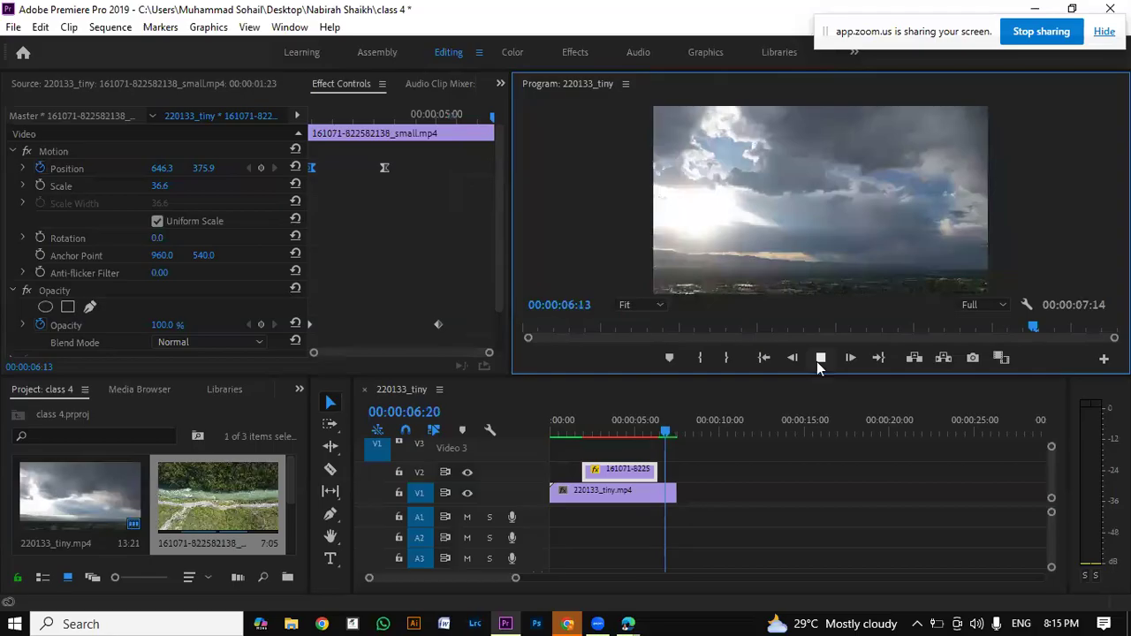
{"action": "left_click", "coordinate": [820, 358]}
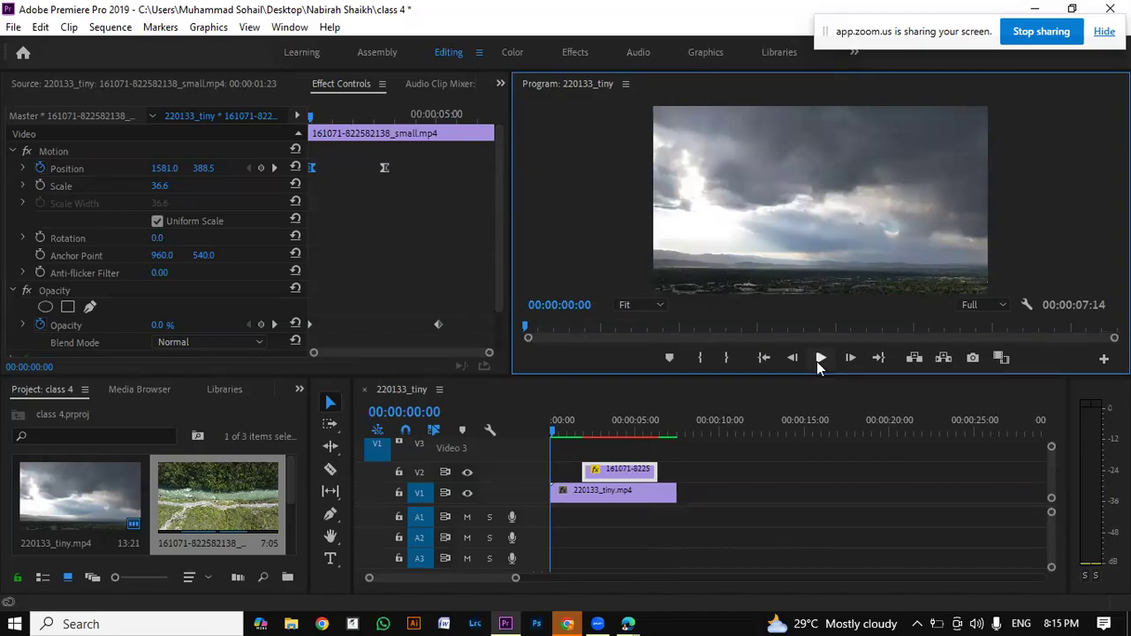
{"action": "left_click", "coordinate": [818, 362]}
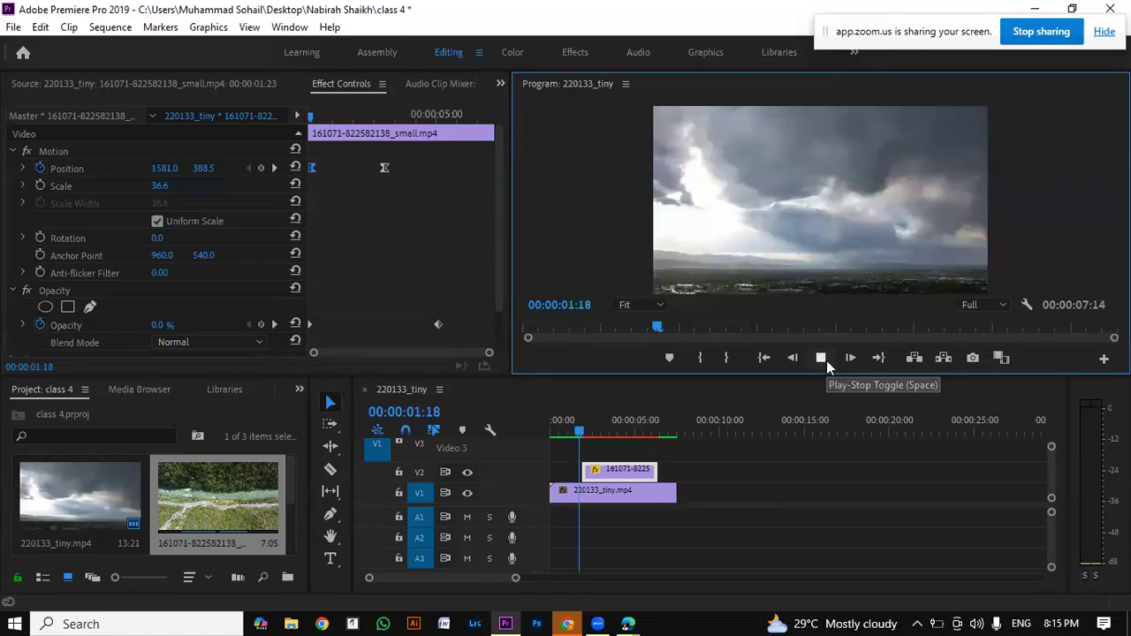
{"action": "left_click", "coordinate": [826, 361]}
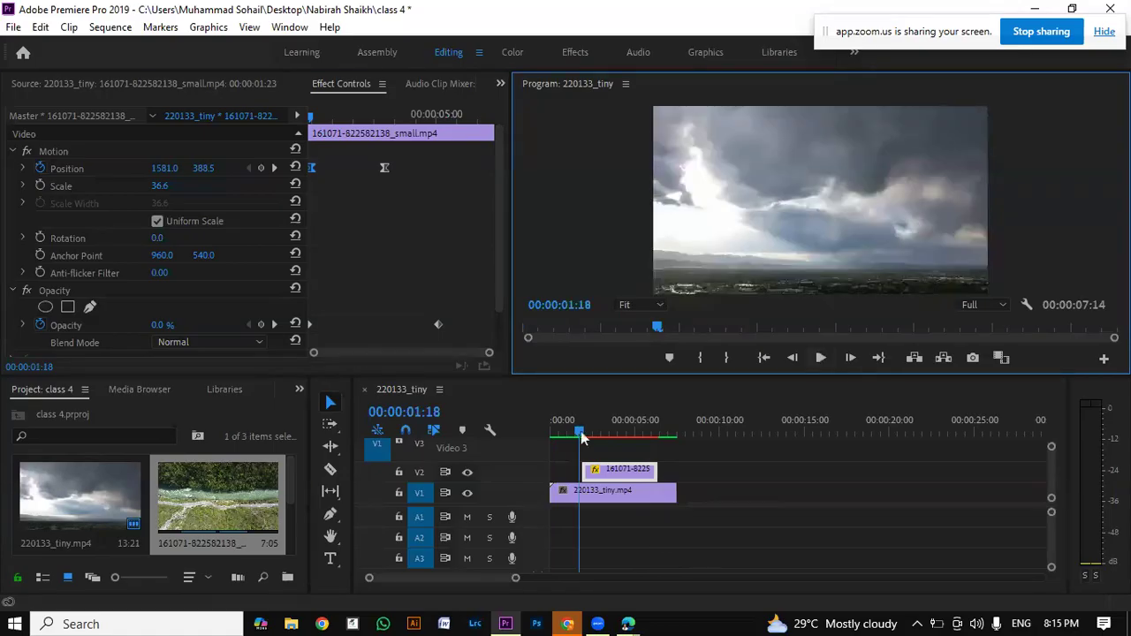
Step: Ease both Opacity keyframes of the river clip, setting the second one to Ease Out
{"action": "key", "text": "End"}
{"action": "right_click", "coordinate": [438, 323]}
{"action": "left_click", "coordinate": [491, 579]}
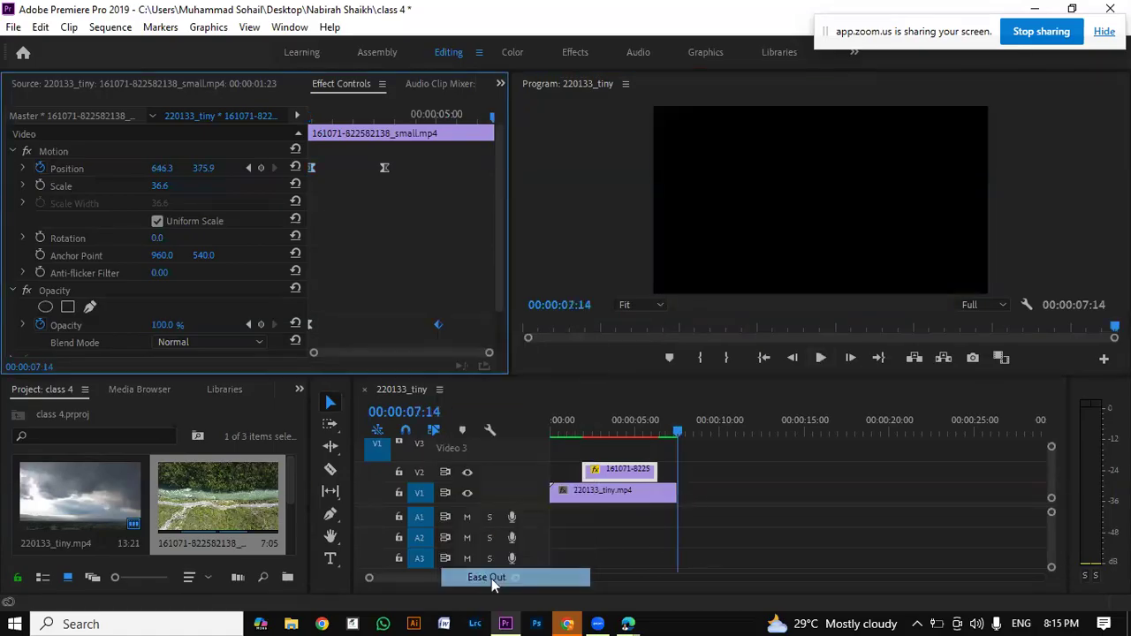
Step: Render previews for the unrendered river clip section of the sequence
{"action": "mouse_move", "coordinate": [635, 439]}
{"action": "left_mouse_down"}
{"action": "mouse_move", "coordinate": [604, 439]}
{"action": "mouse_move", "coordinate": [637, 441]}
{"action": "left_mouse_up"}
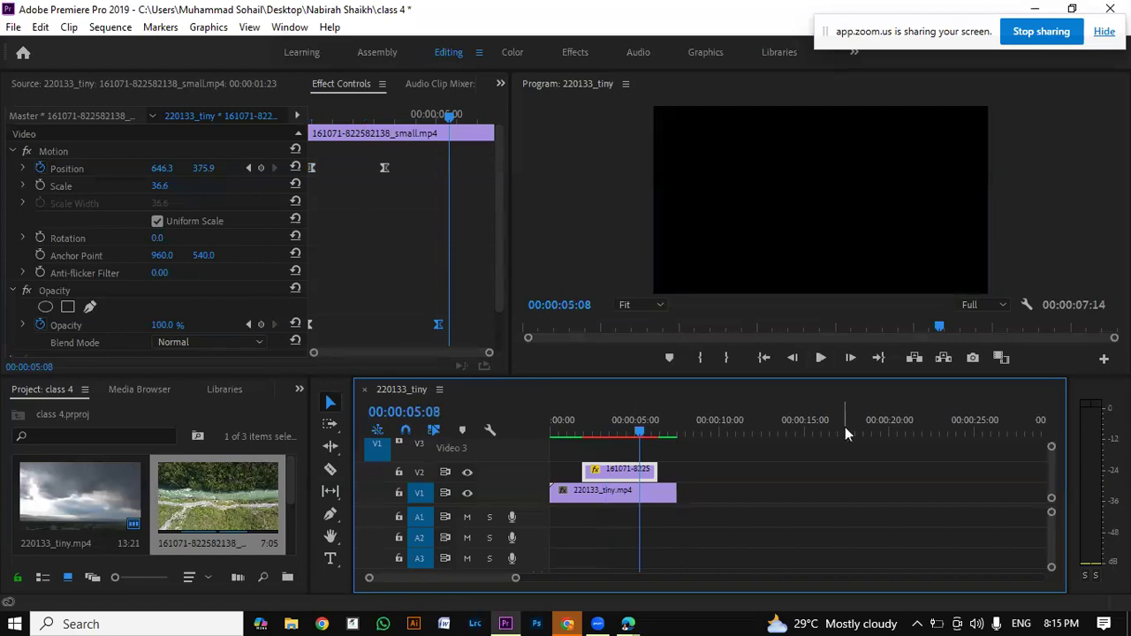
{"action": "key", "text": "Return"}
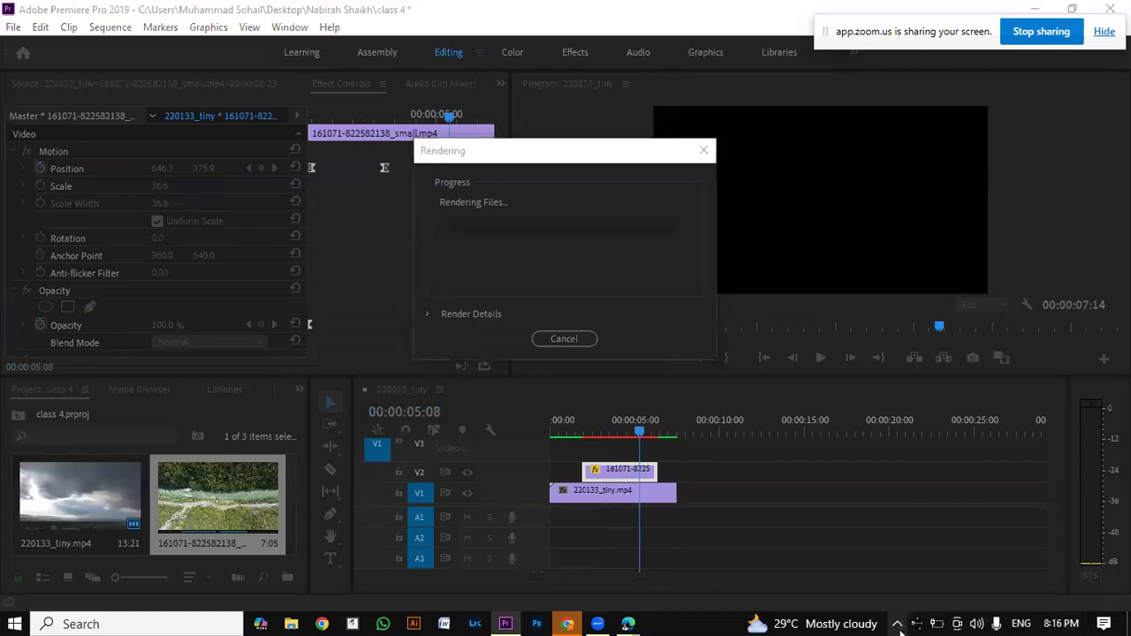
Step: Dismiss the Windows USB device notification and check the computer's network connections while the previews render
{"action": "left_click", "coordinate": [897, 625]}
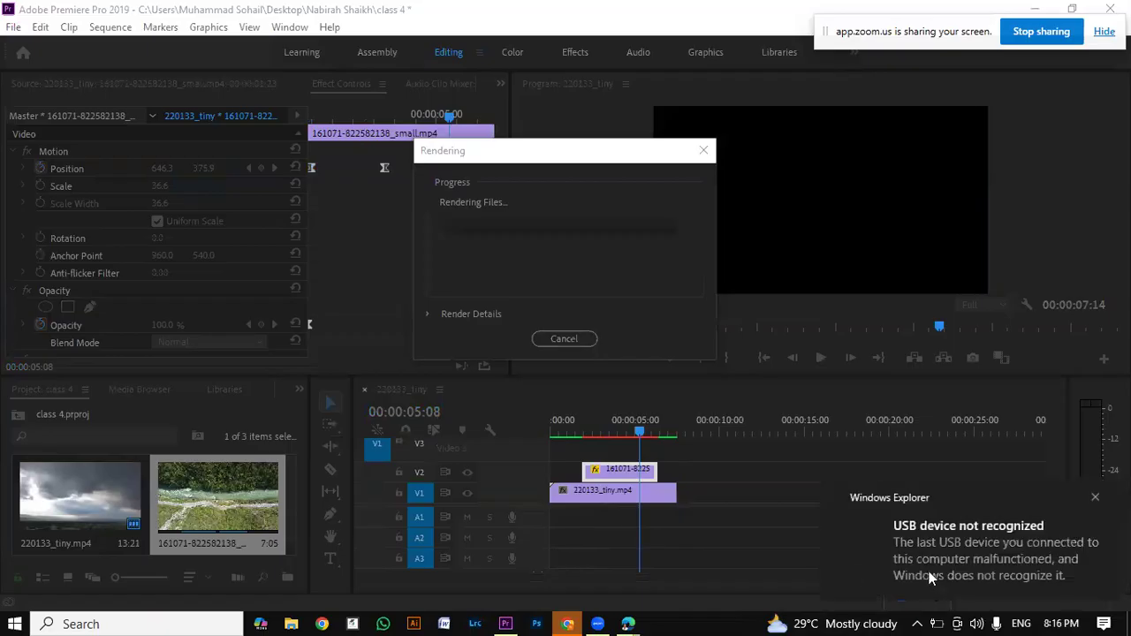
{"action": "left_click", "coordinate": [1094, 497]}
{"action": "left_click", "coordinate": [917, 624]}
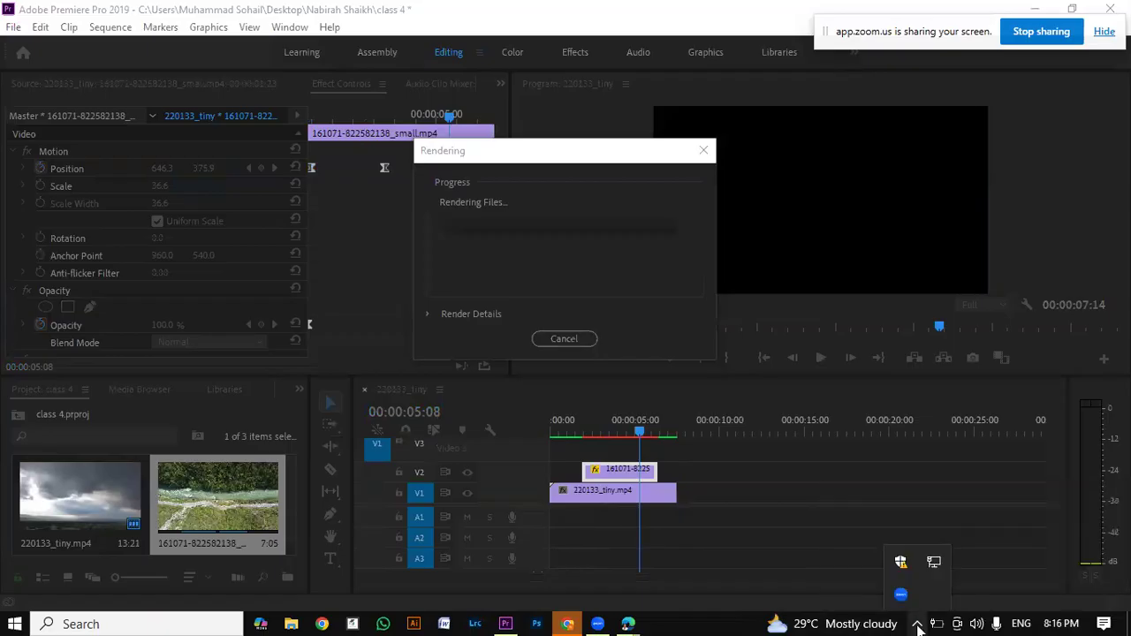
{"action": "left_click", "coordinate": [941, 563]}
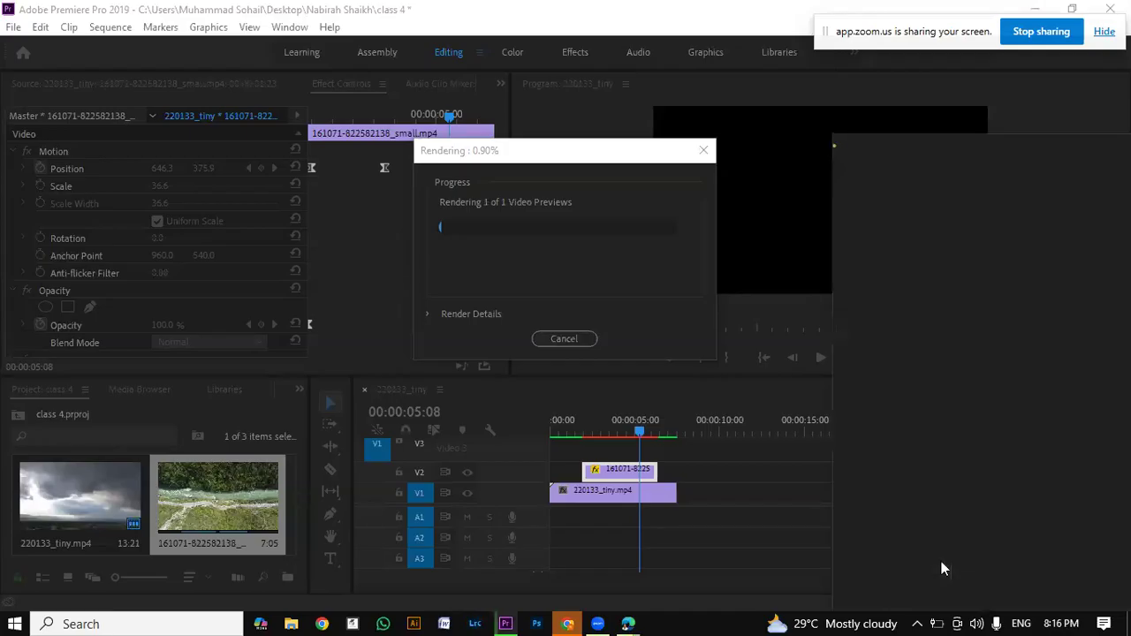
{"action": "left_click", "coordinate": [918, 217]}
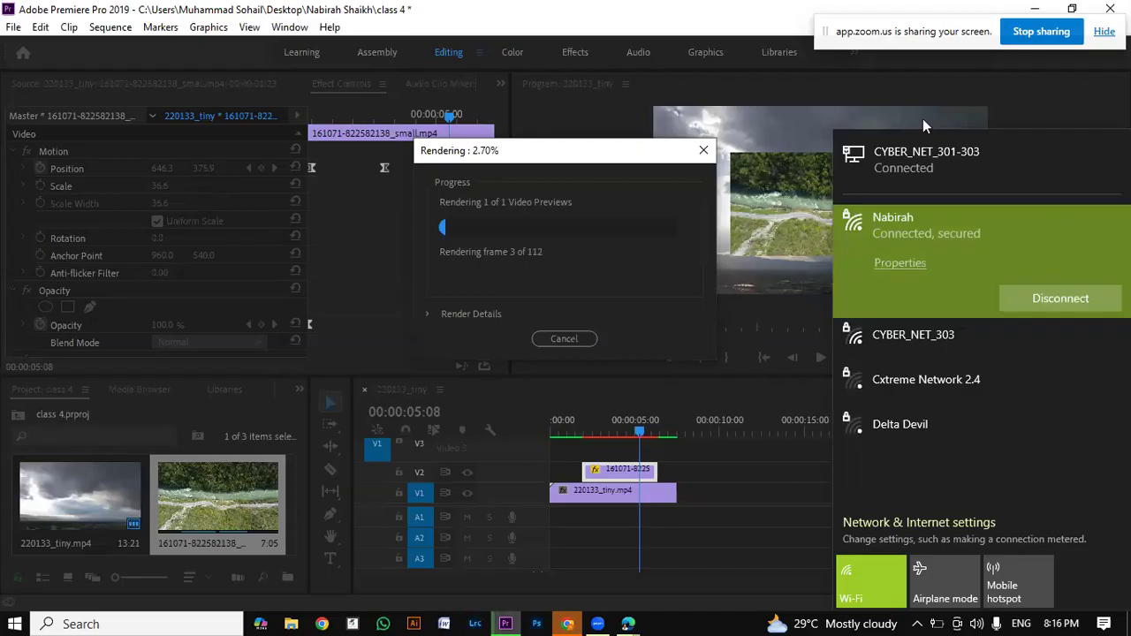
{"action": "left_click", "coordinate": [923, 118]}
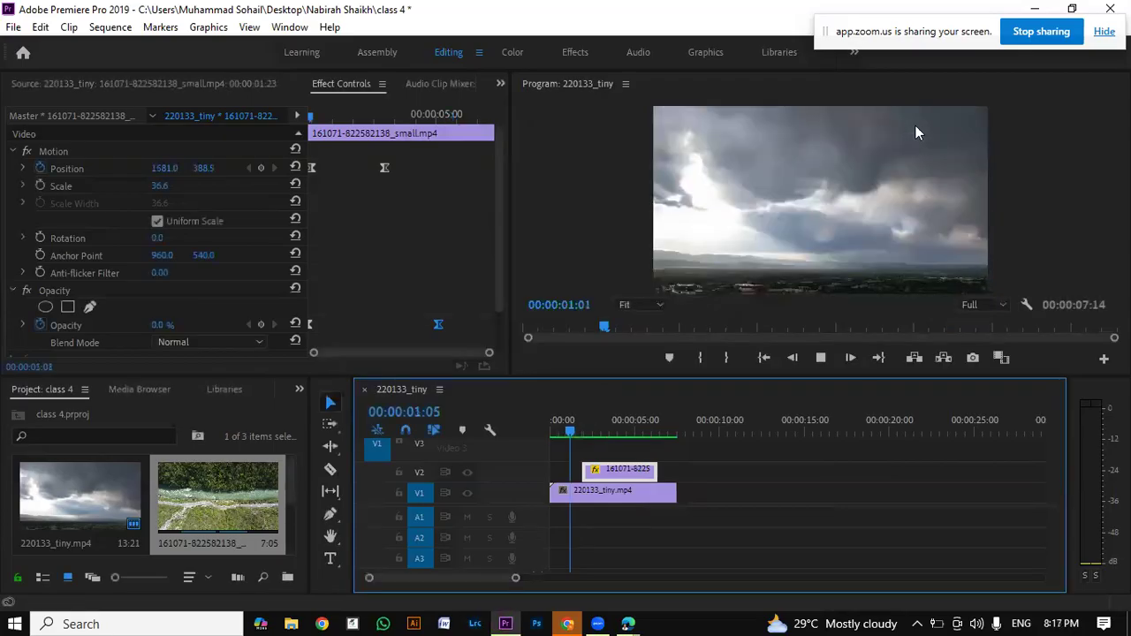
Step: Replay the rendered sequence from the beginning to review the eased Position and Opacity animation
{"action": "key", "text": "Return"}
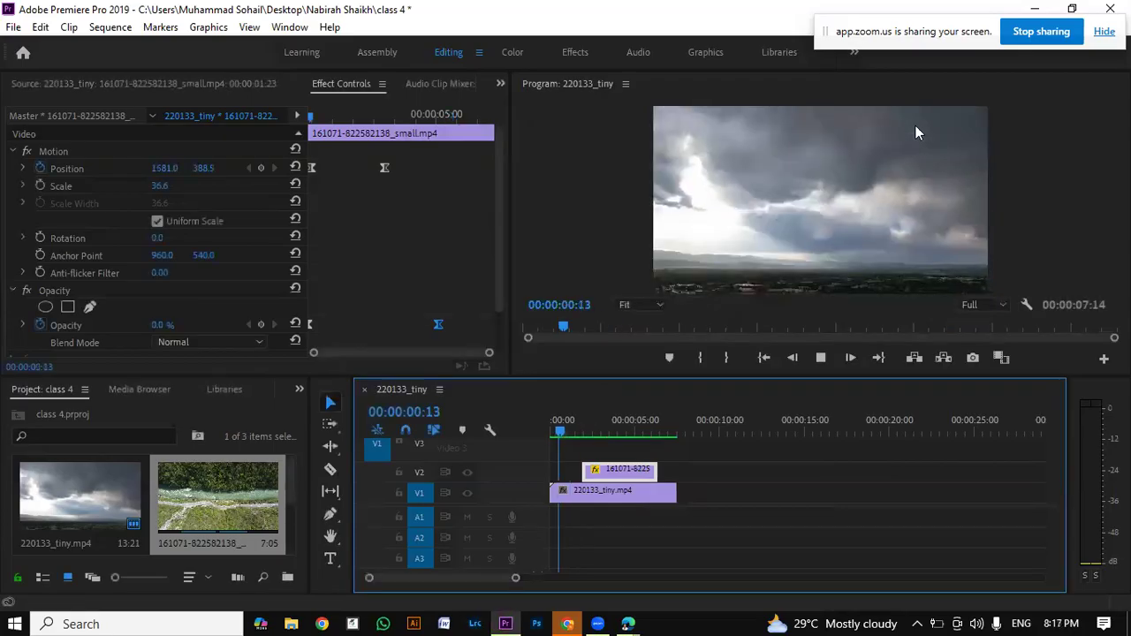
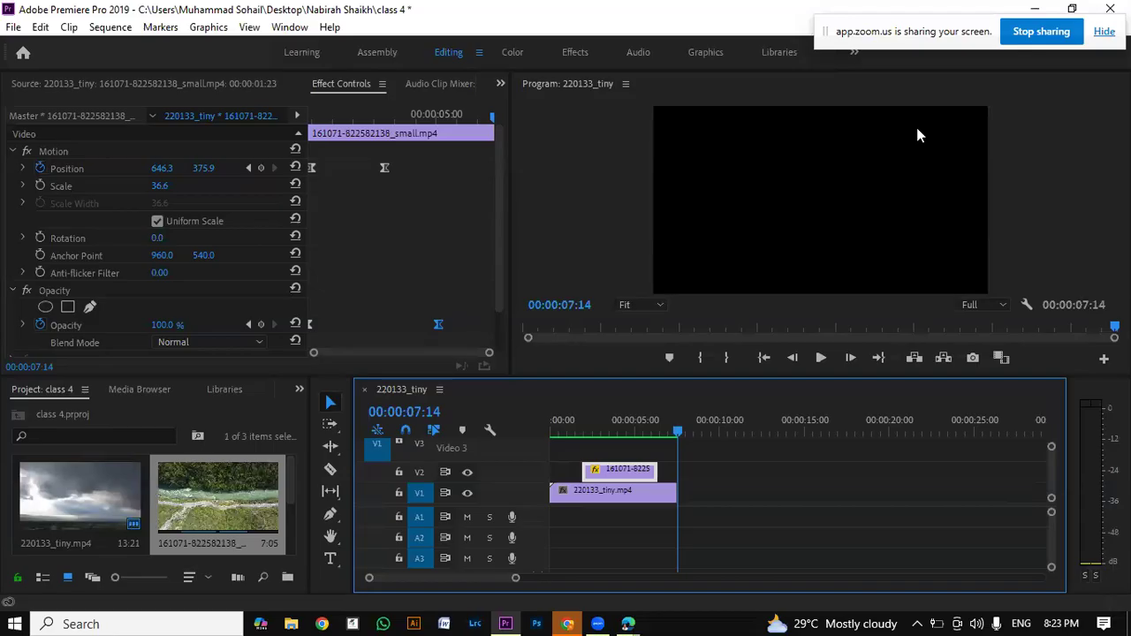
Step: Switch to the Zoom meeting, download videoplayback (3).mp4 from the meeting chat, and adjust the system volume during the download
{"action": "left_click", "coordinate": [636, 625]}
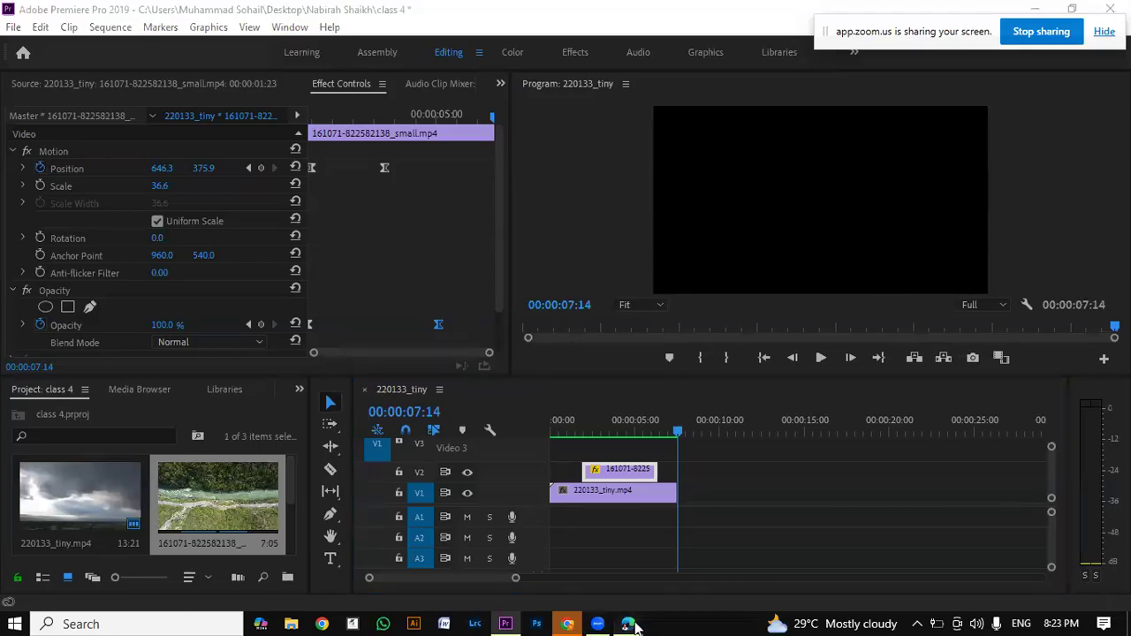
{"action": "left_click", "coordinate": [707, 558]}
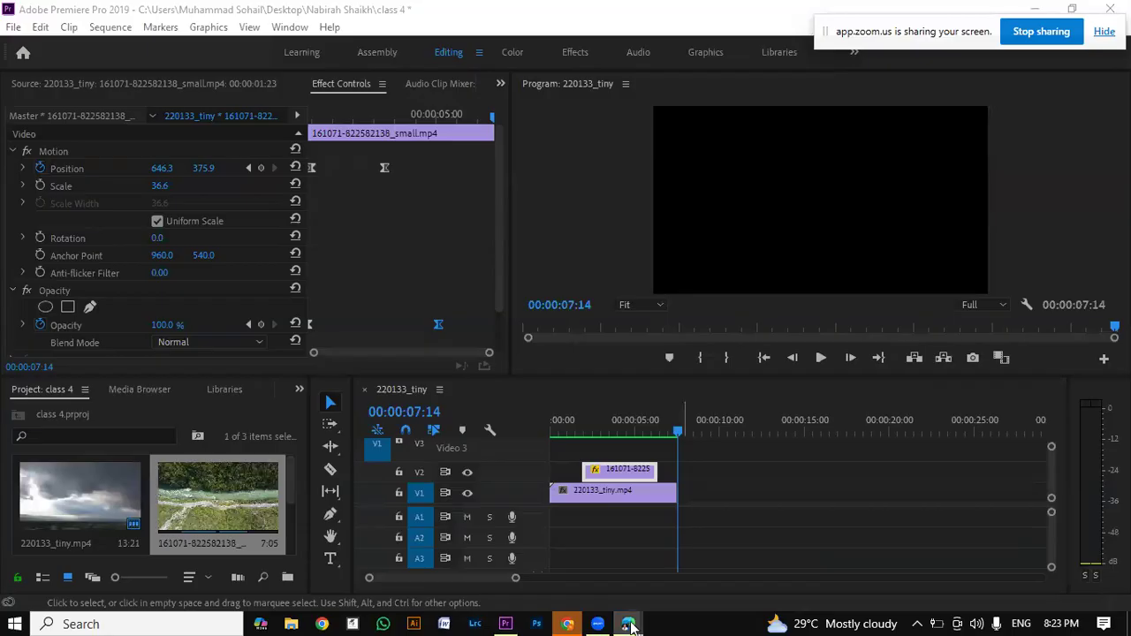
{"action": "left_click", "coordinate": [629, 625]}
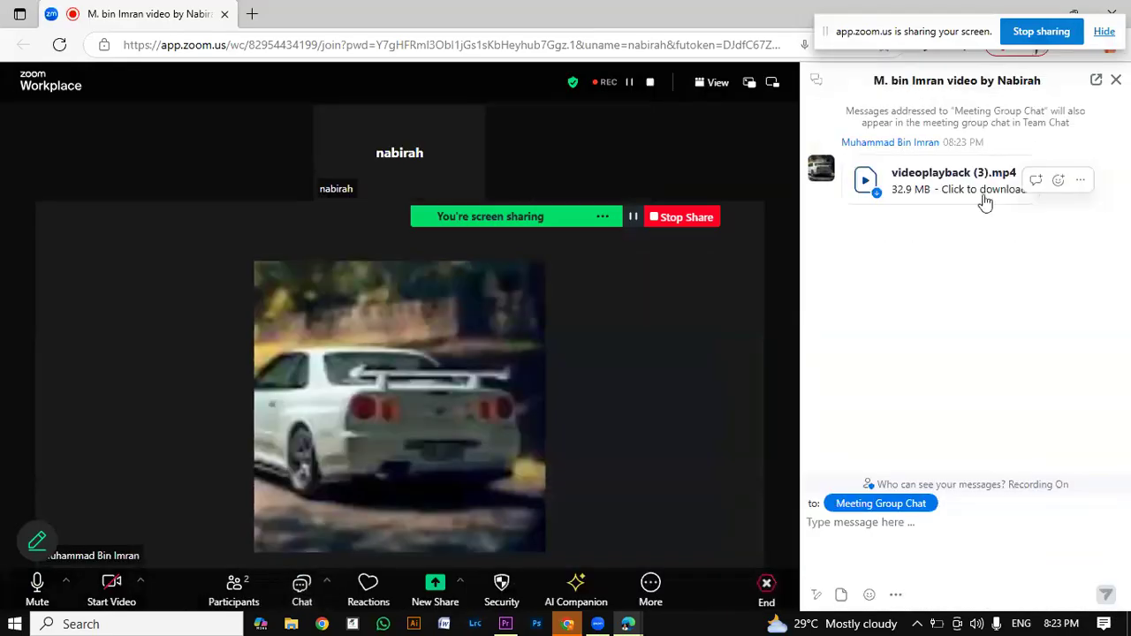
{"action": "left_click", "coordinate": [982, 198]}
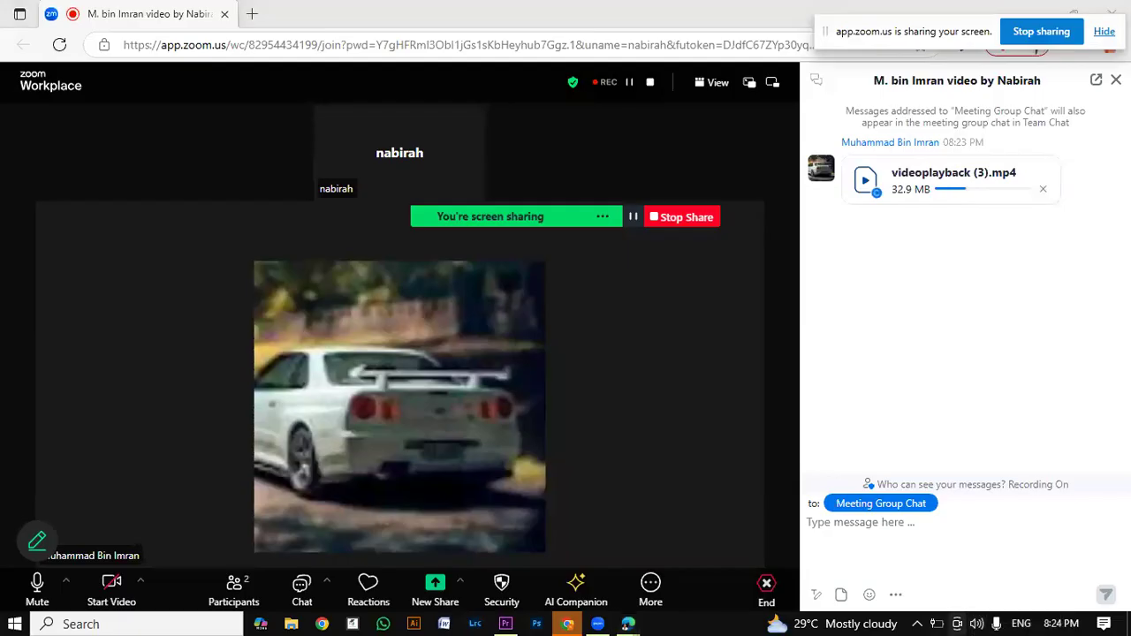
{"action": "left_click", "coordinate": [976, 624]}
{"action": "left_click", "coordinate": [952, 589]}
{"action": "left_click", "coordinate": [978, 398]}
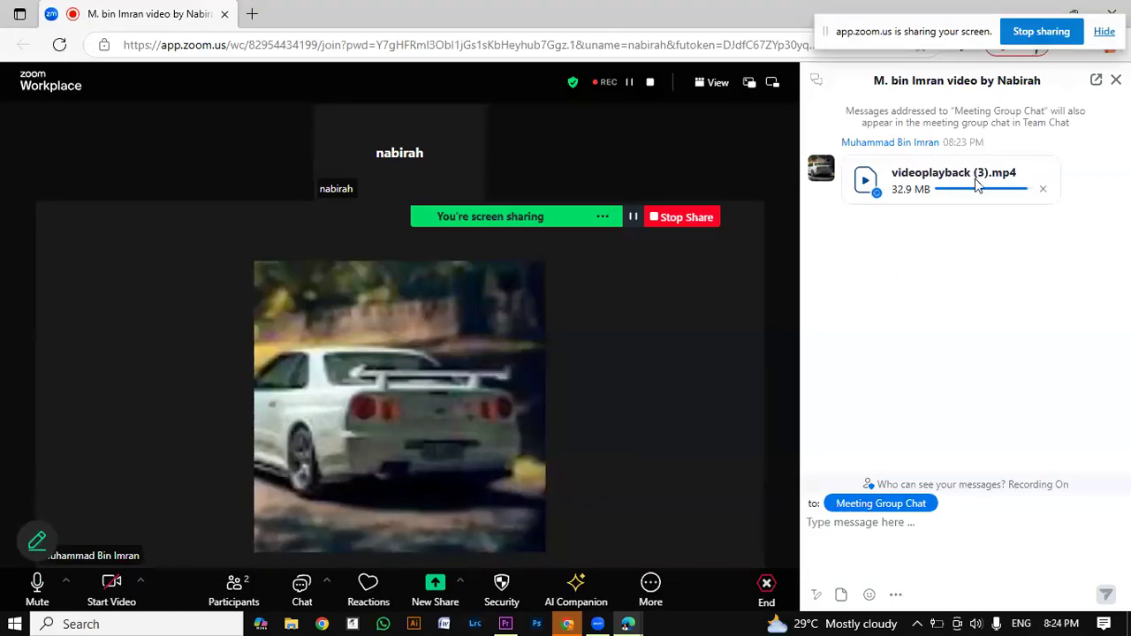
{"action": "mouse_move", "coordinate": [964, 179]}
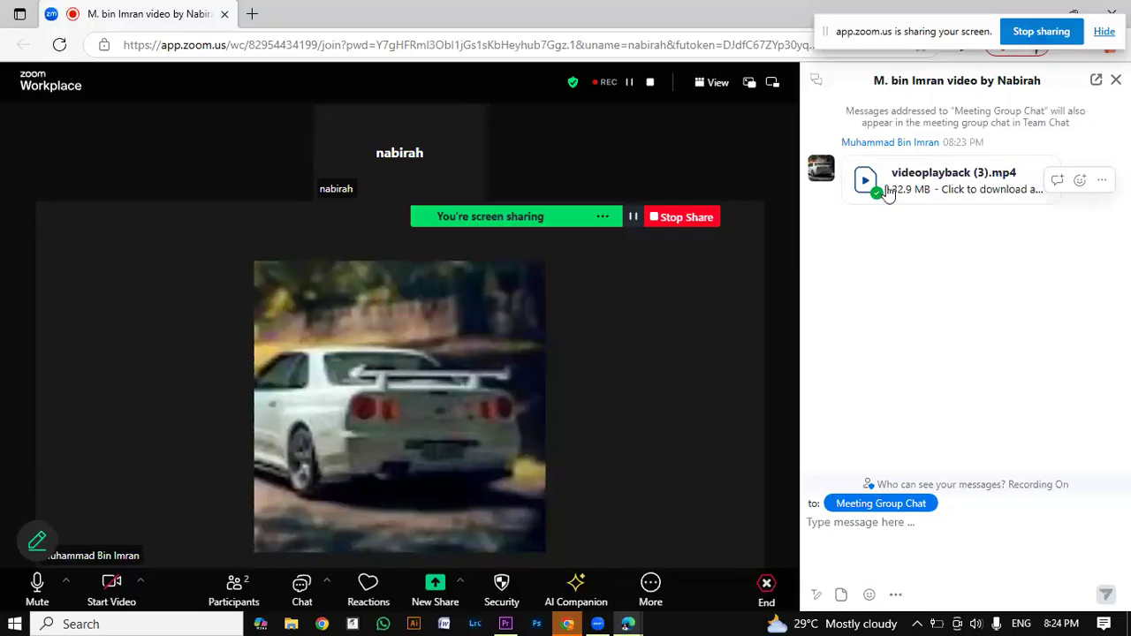
Step: Download the videoplayback (3).mp4 attachment from the meeting chat again and check for other options for it
{"action": "left_click", "coordinate": [886, 193]}
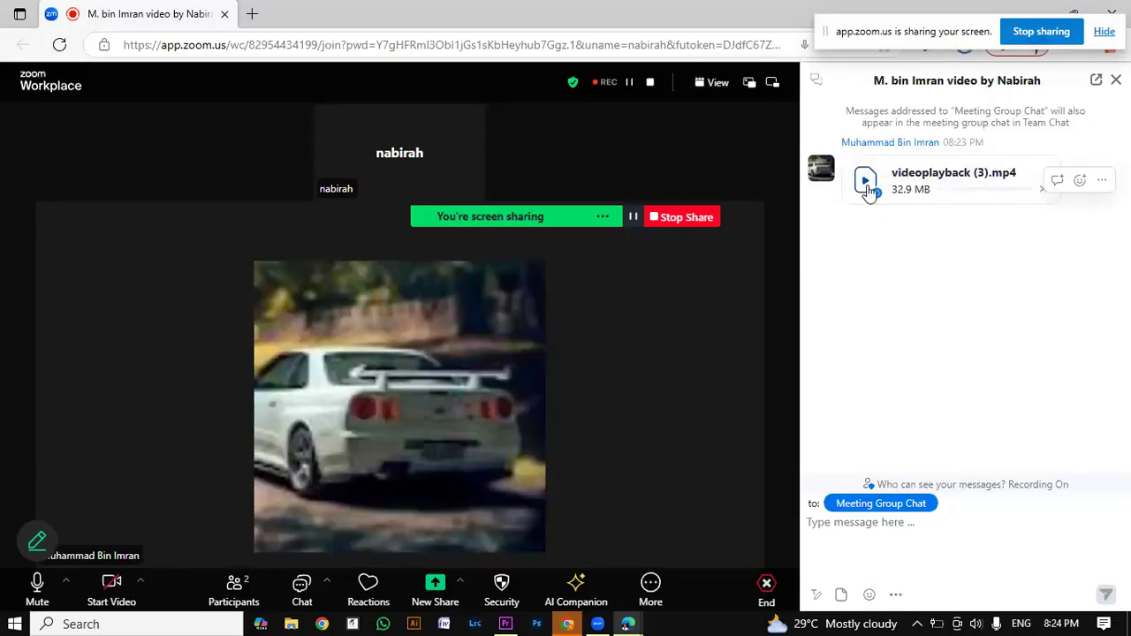
{"action": "right_click", "coordinate": [867, 189]}
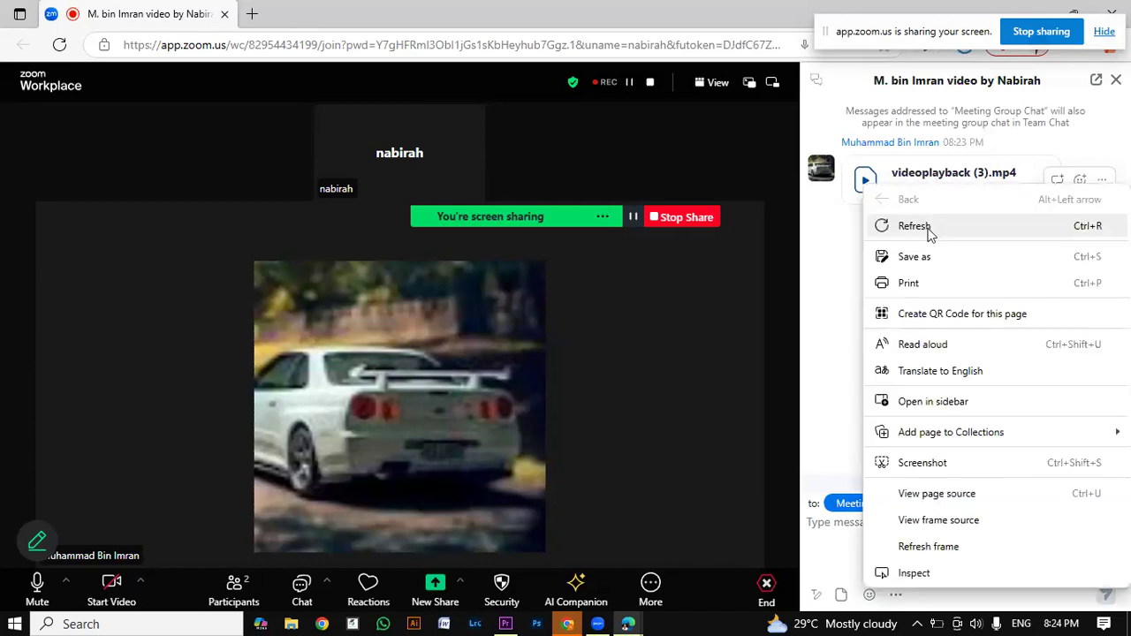
{"action": "left_click", "coordinate": [844, 264]}
{"action": "left_click", "coordinate": [1105, 187]}
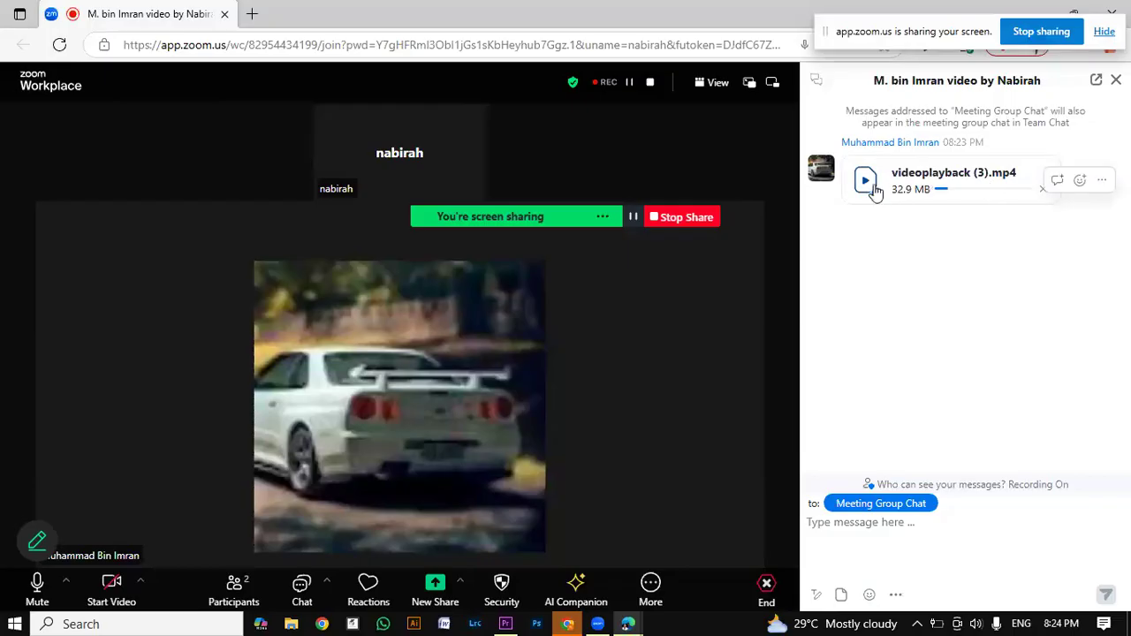
{"action": "right_click", "coordinate": [875, 192]}
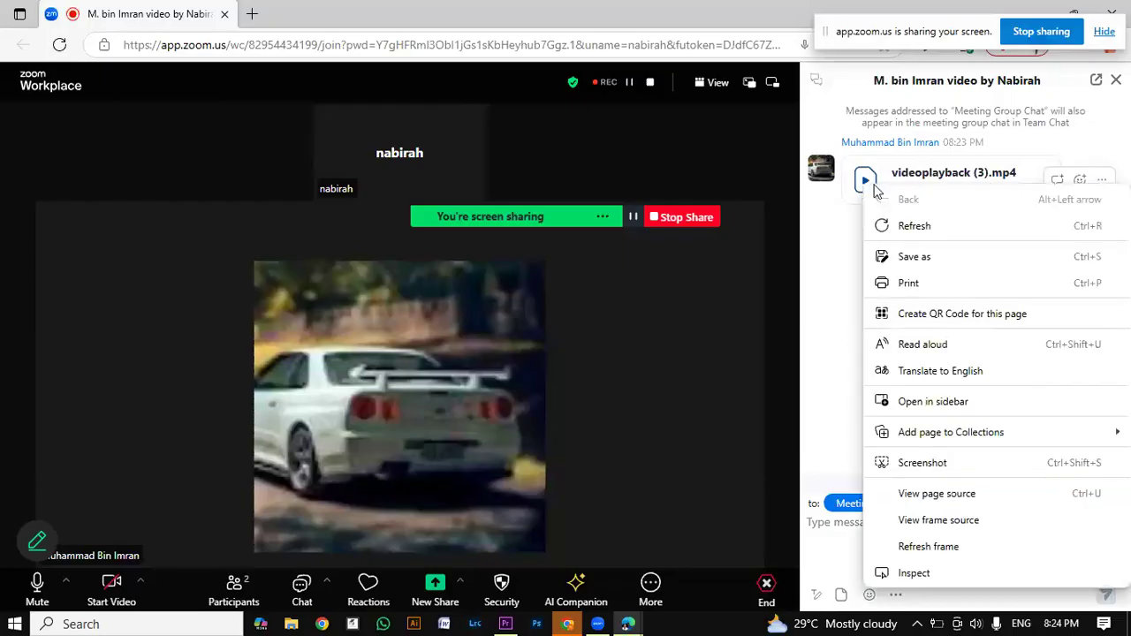
{"action": "left_click", "coordinate": [827, 367]}
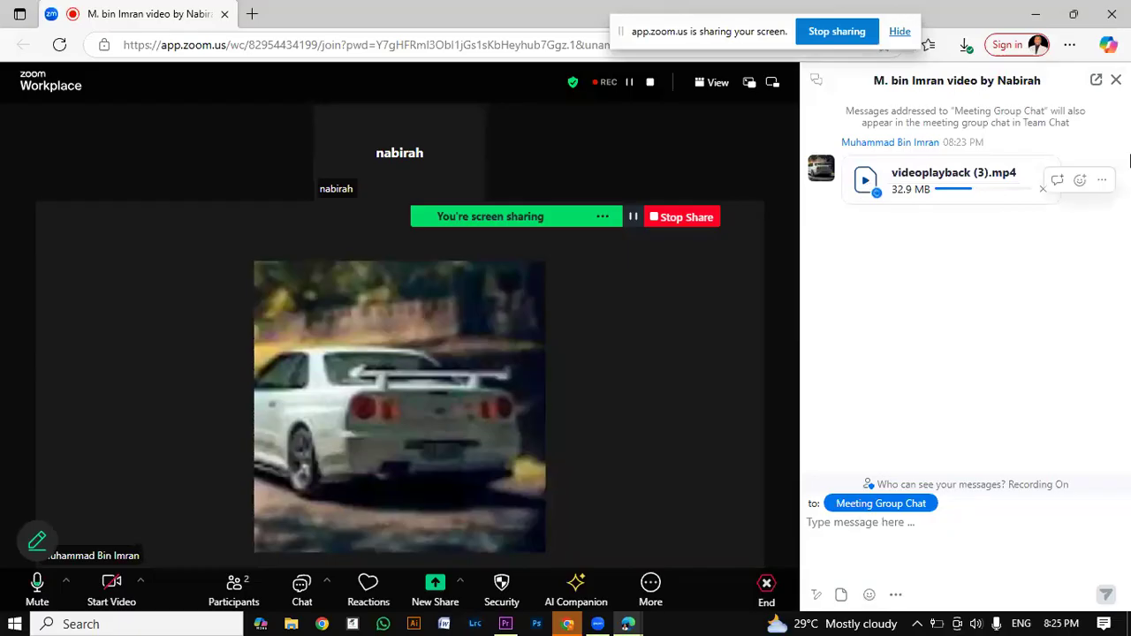
Step: Switch back to Premiere Pro, return the playhead to the start of the sequence, and raise the system volume
{"action": "left_click", "coordinate": [509, 625]}
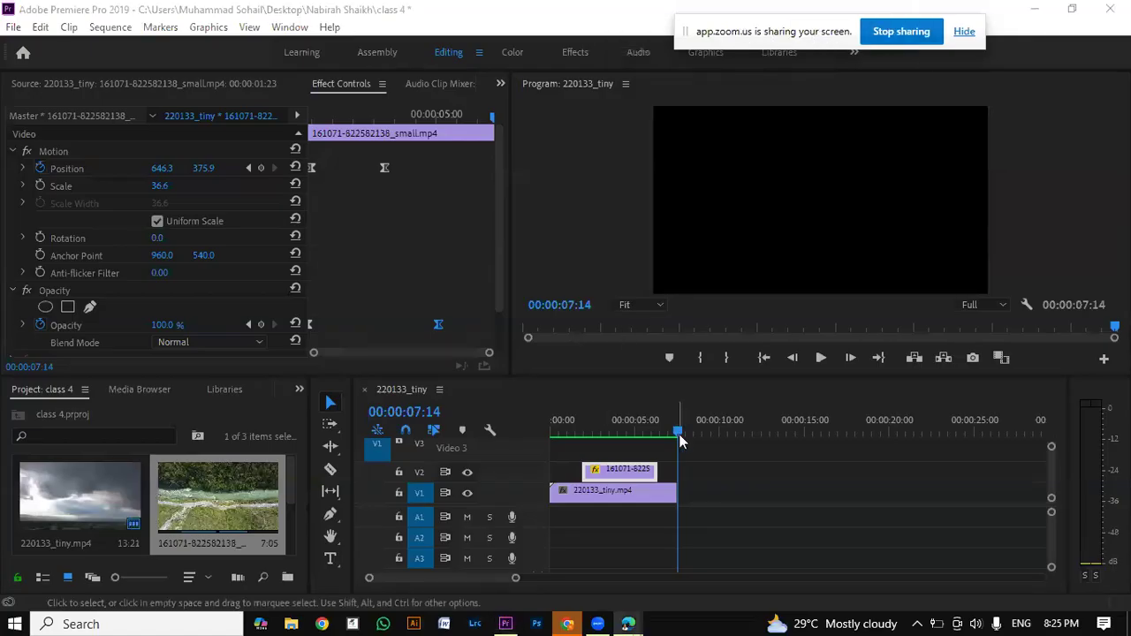
{"action": "left_click_drag", "start_coordinate": [679, 434], "coordinate": [541, 469]}
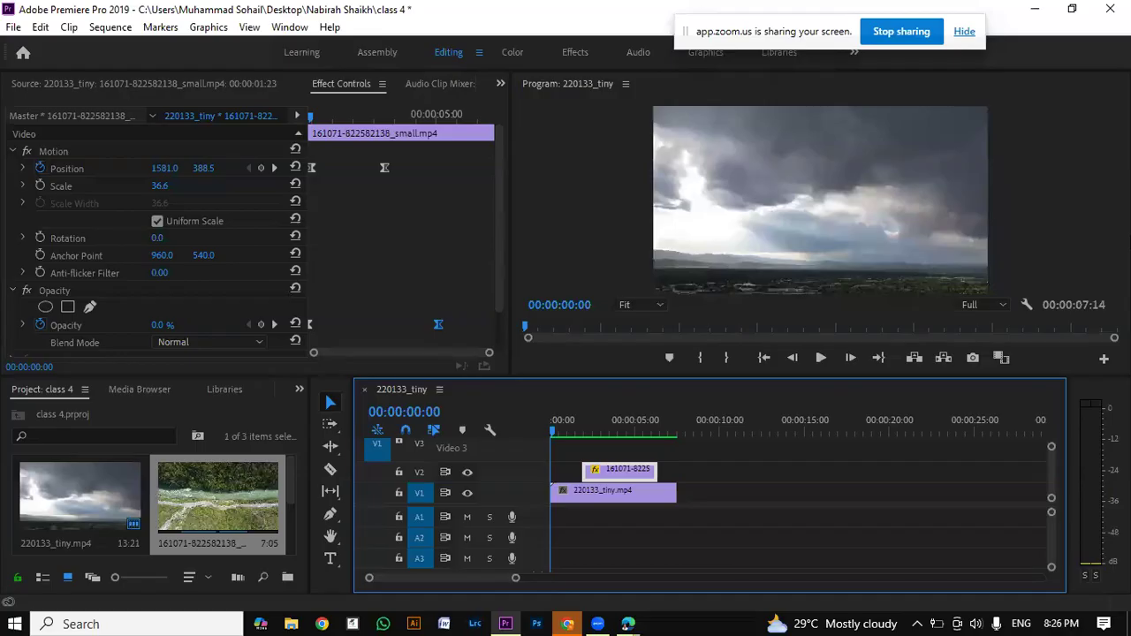
{"action": "left_click", "coordinate": [978, 625]}
{"action": "left_click_drag", "start_coordinate": [952, 587], "coordinate": [1078, 588]}
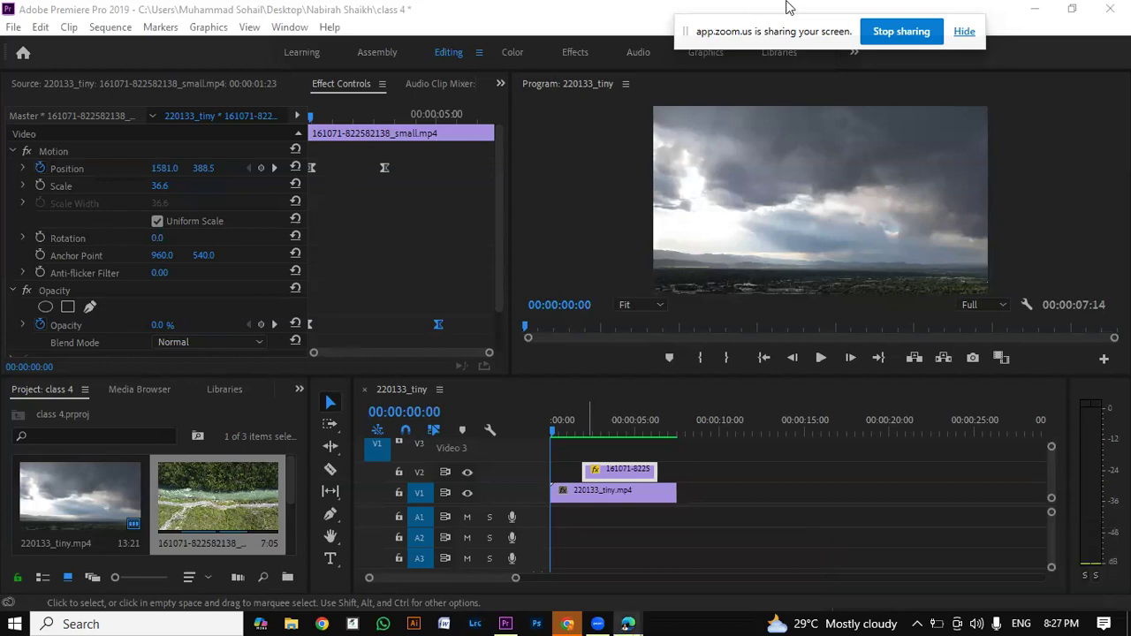
{"action": "left_click_drag", "start_coordinate": [707, 21], "coordinate": [944, 26]}
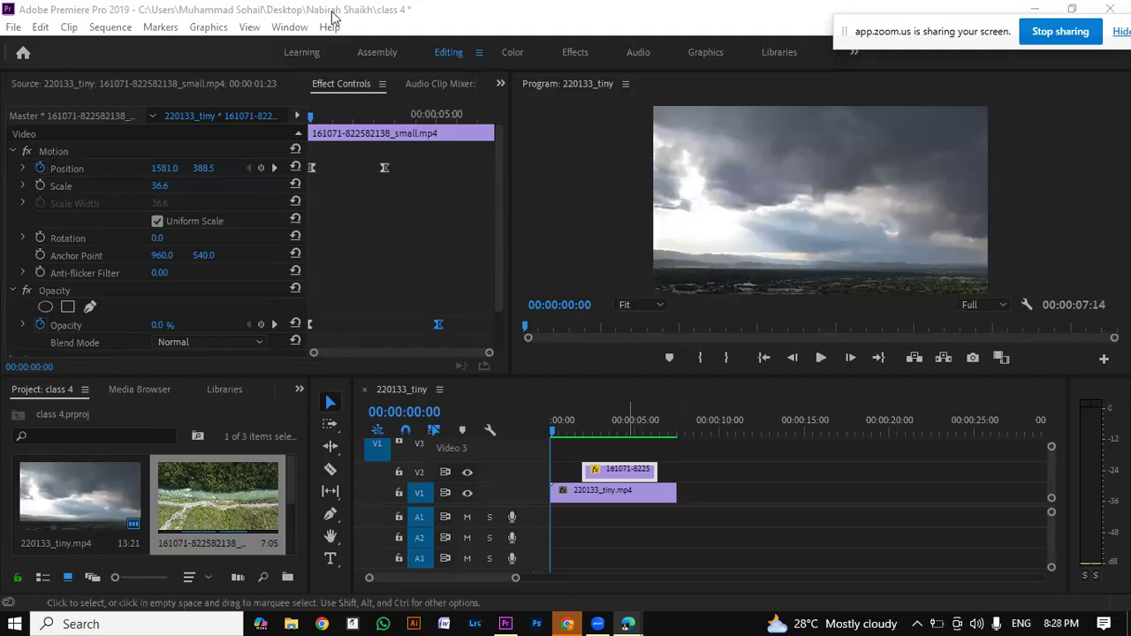
Step: Create a legacy title named "heading" with the default video settings and reposition its editor window
{"action": "left_click", "coordinate": [436, 235]}
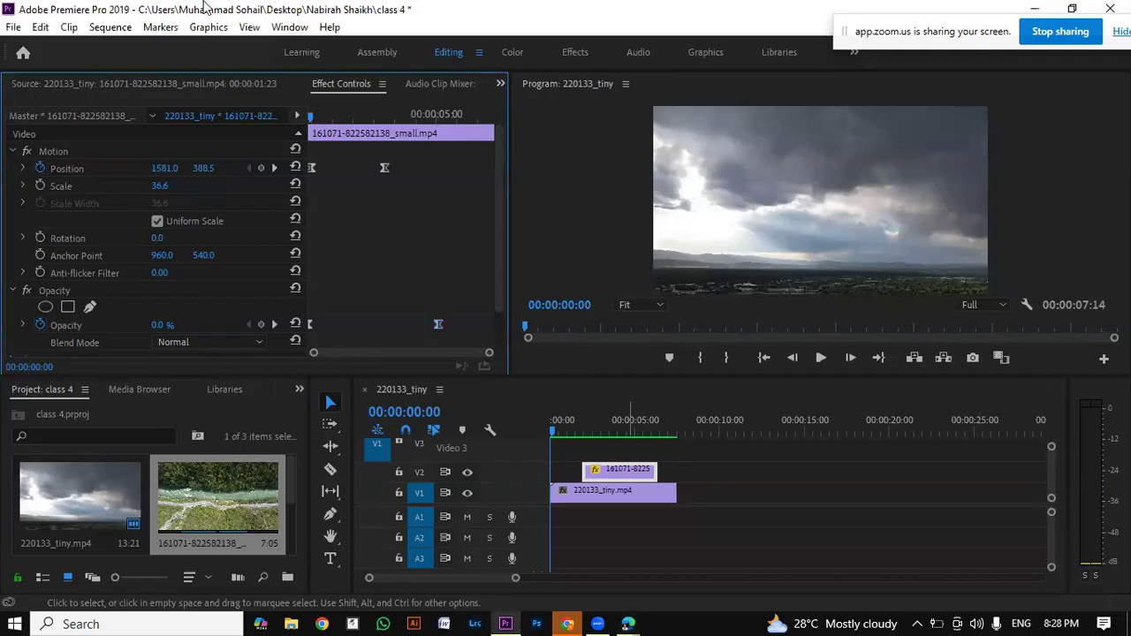
{"action": "left_click", "coordinate": [10, 31]}
{"action": "mouse_move", "coordinate": [98, 46]}
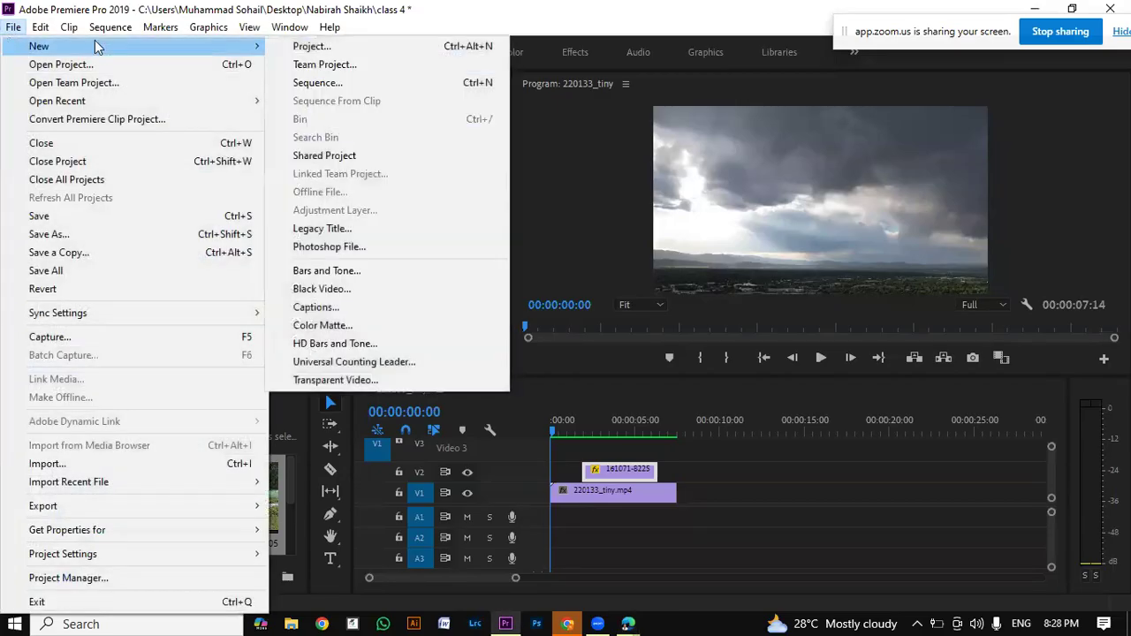
{"action": "left_click", "coordinate": [439, 227]}
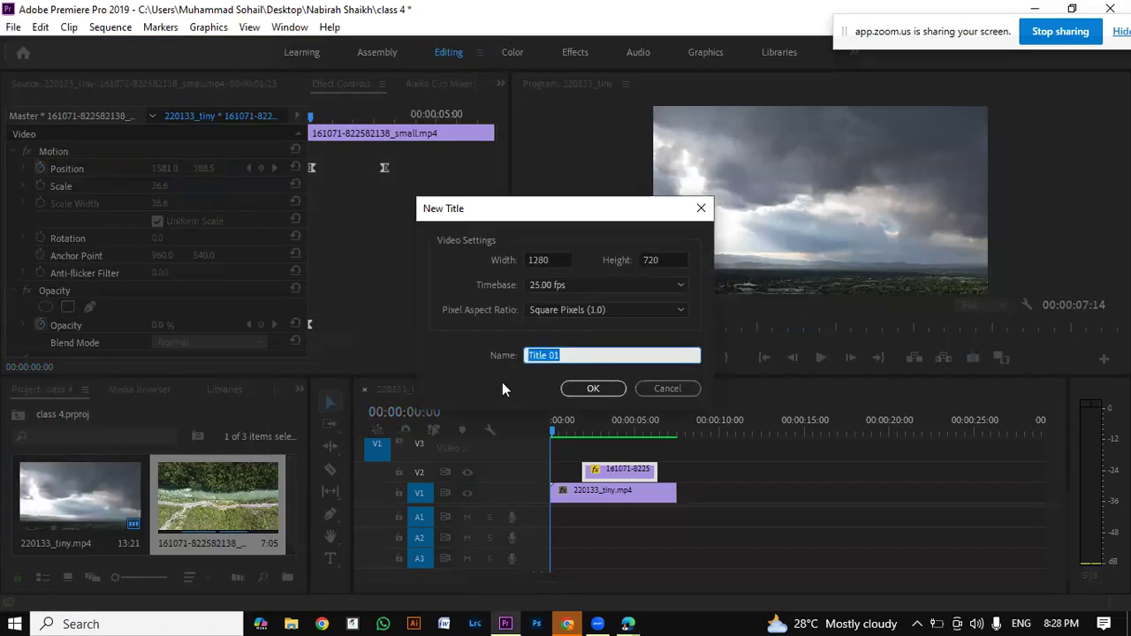
{"action": "type", "text": "heading"}
{"action": "key", "text": "Return"}
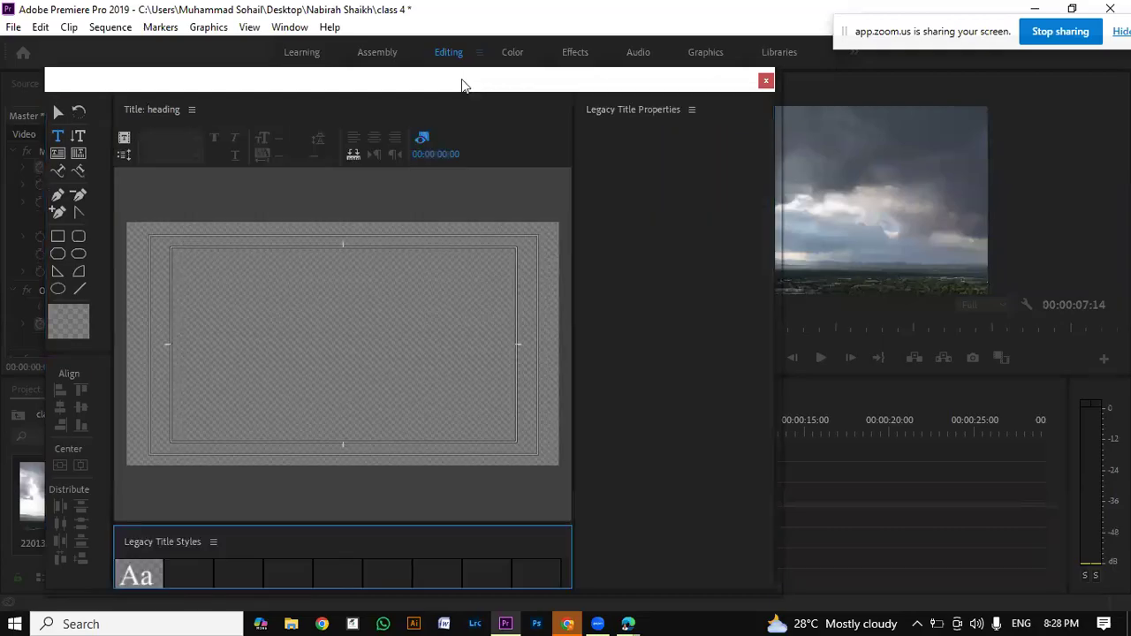
{"action": "left_click_drag", "start_coordinate": [463, 85], "coordinate": [513, 64]}
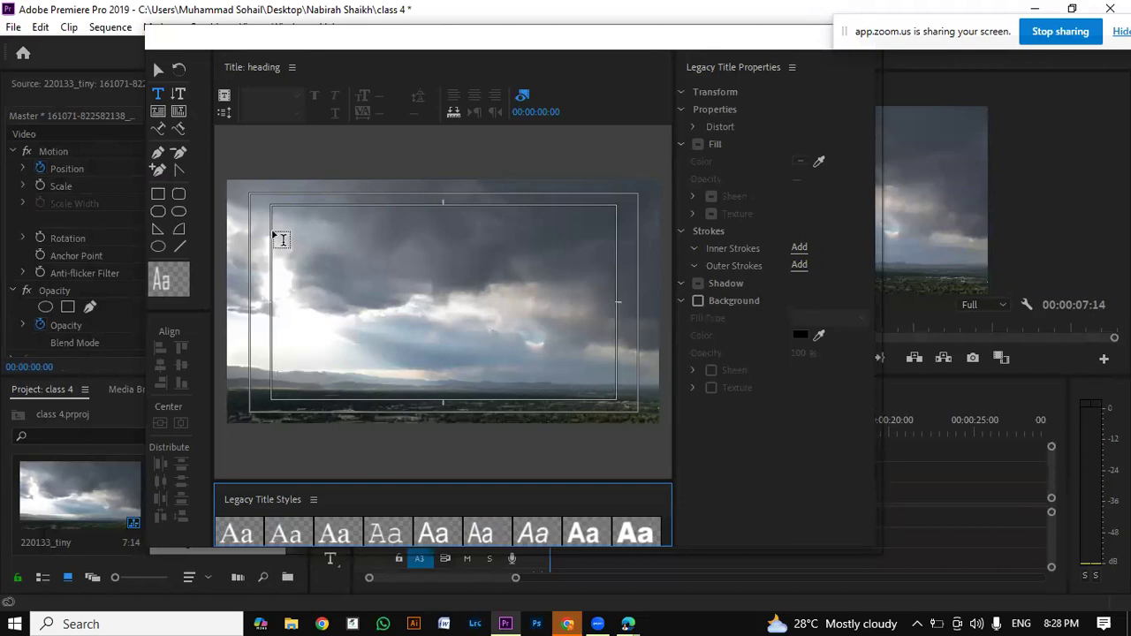
Step: Add the text "SKY IS BLUE" in the upper part of the title canvas with the Type tool
{"action": "left_click", "coordinate": [163, 98]}
{"action": "left_click", "coordinate": [347, 263]}
{"action": "left_click", "coordinate": [341, 246]}
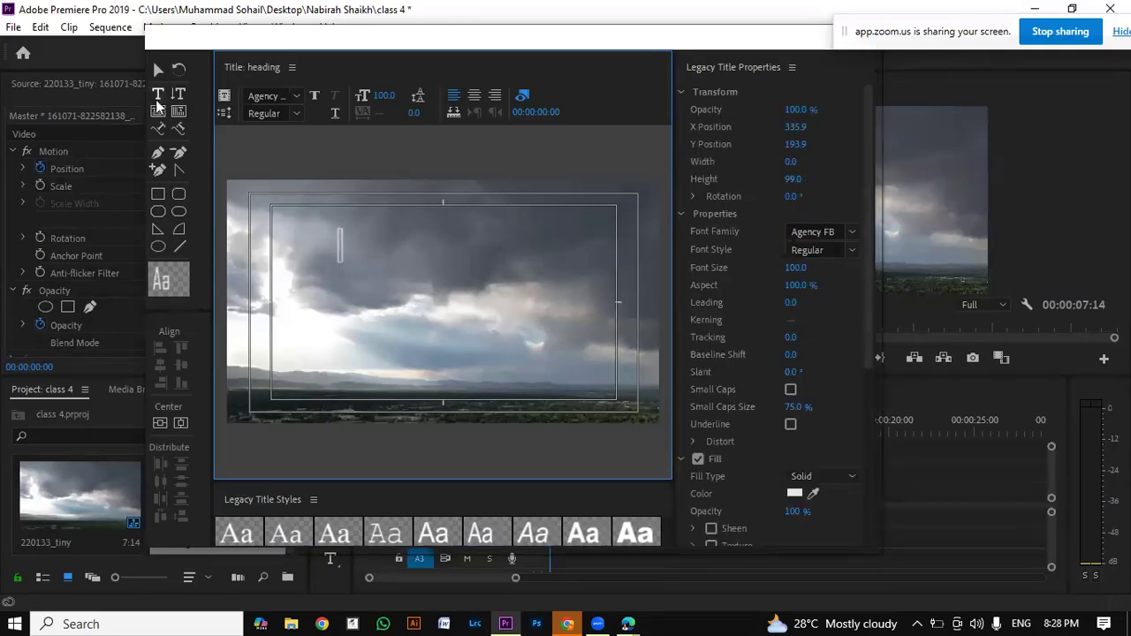
{"action": "left_click", "coordinate": [156, 96]}
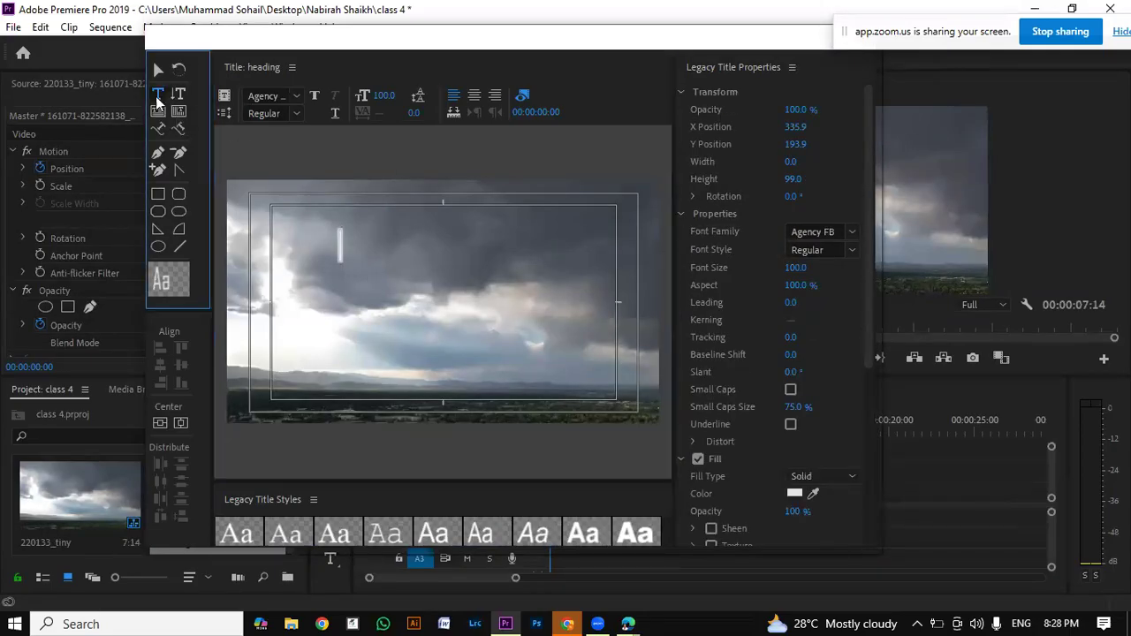
{"action": "left_click", "coordinate": [348, 237]}
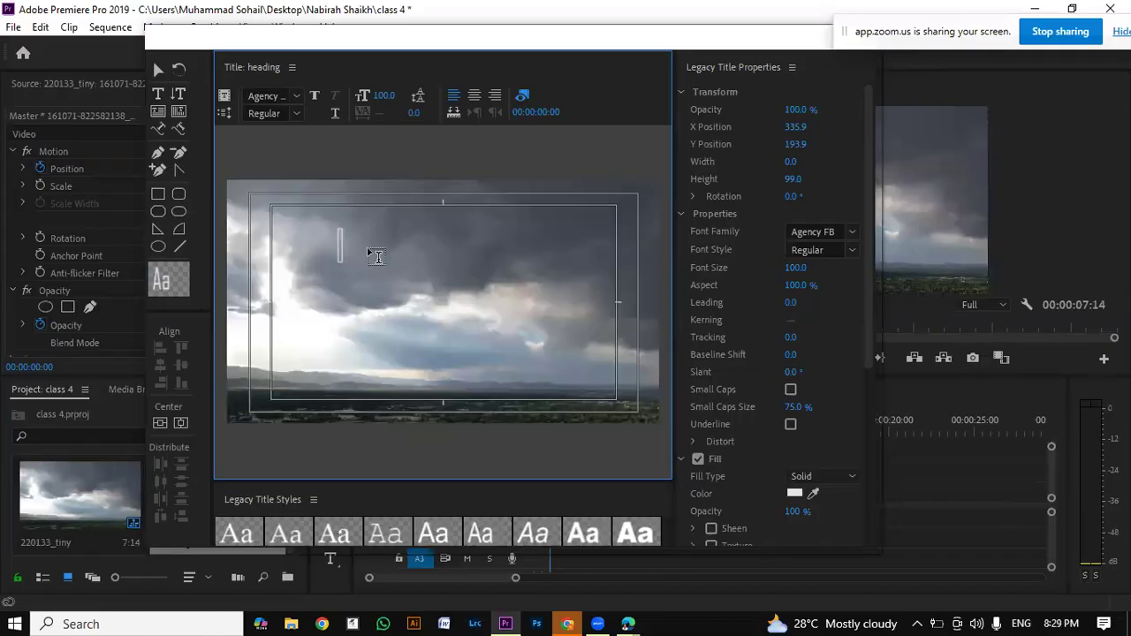
{"action": "type", "text": "SKY IS BLUE"}
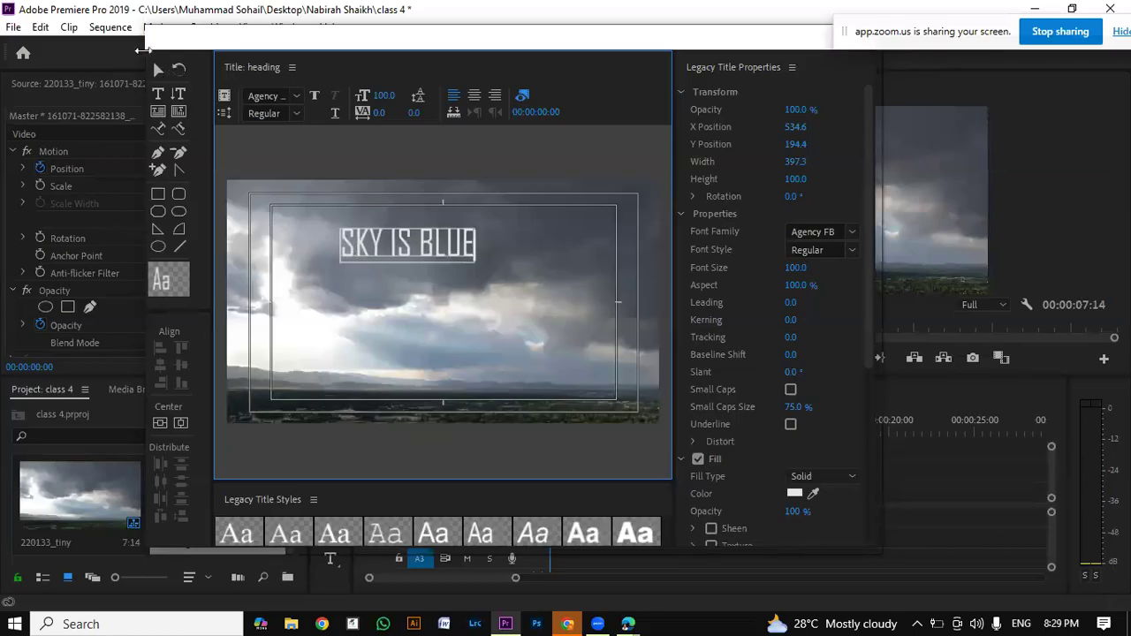
Step: Move the SKY IS BLUE text toward the canvas centre and enlarge it to about 640 × 320
{"action": "left_click", "coordinate": [160, 72]}
{"action": "left_click_drag", "start_coordinate": [434, 248], "coordinate": [461, 283]}
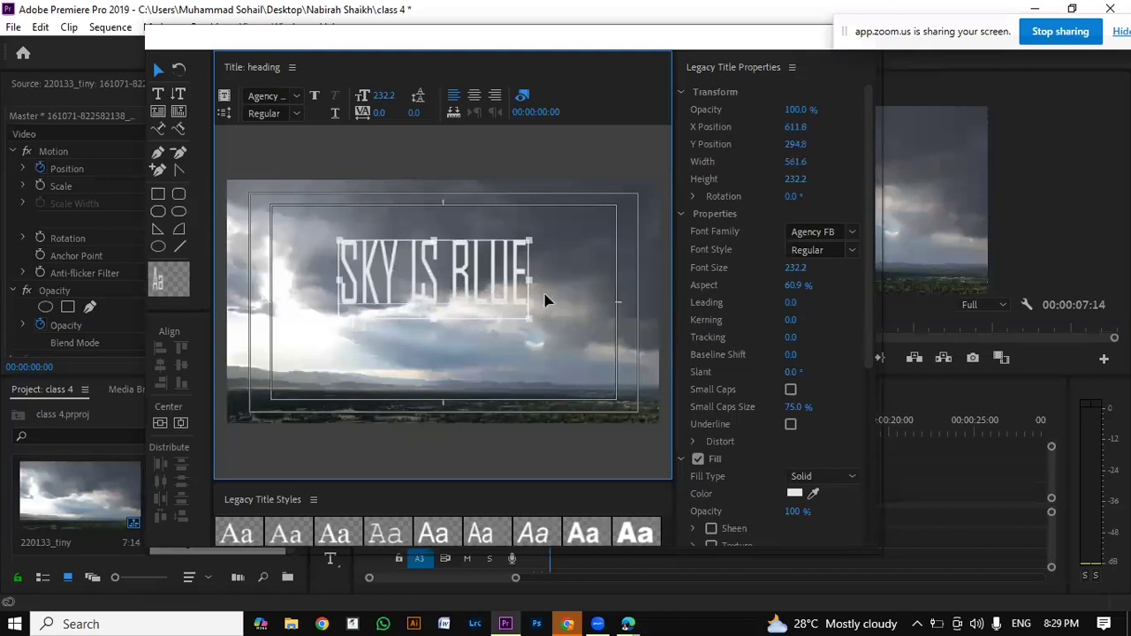
{"action": "left_click_drag", "start_coordinate": [531, 315], "coordinate": [555, 349]}
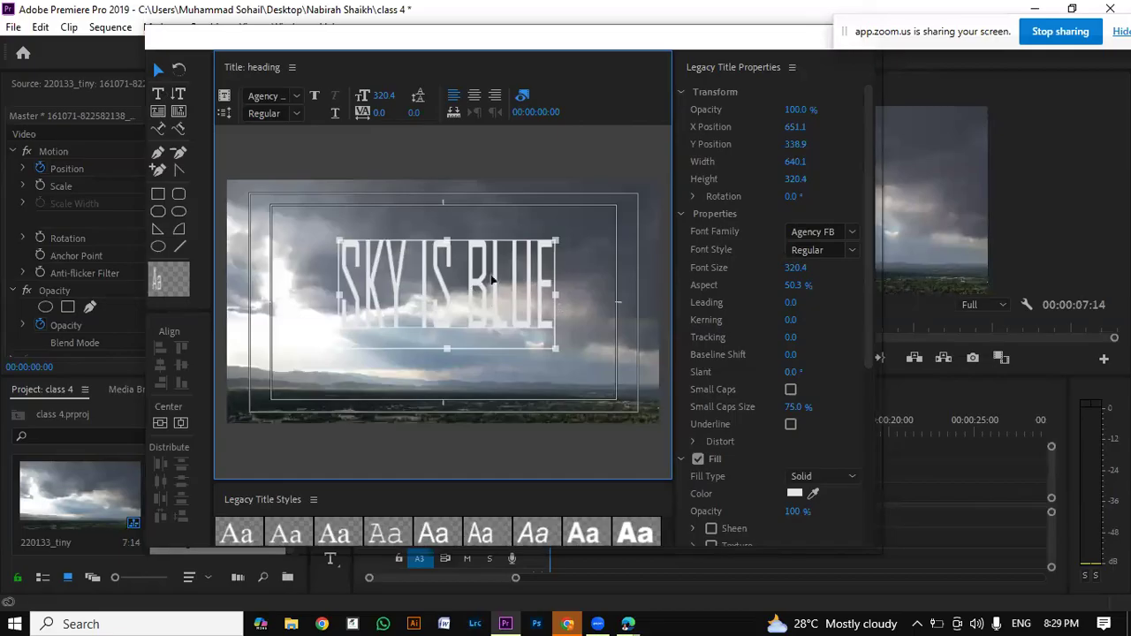
Step: Enlarge the SKY IS BLUE text further to about 768 × 443, keeping it near the middle of the canvas
{"action": "left_click", "coordinate": [160, 77]}
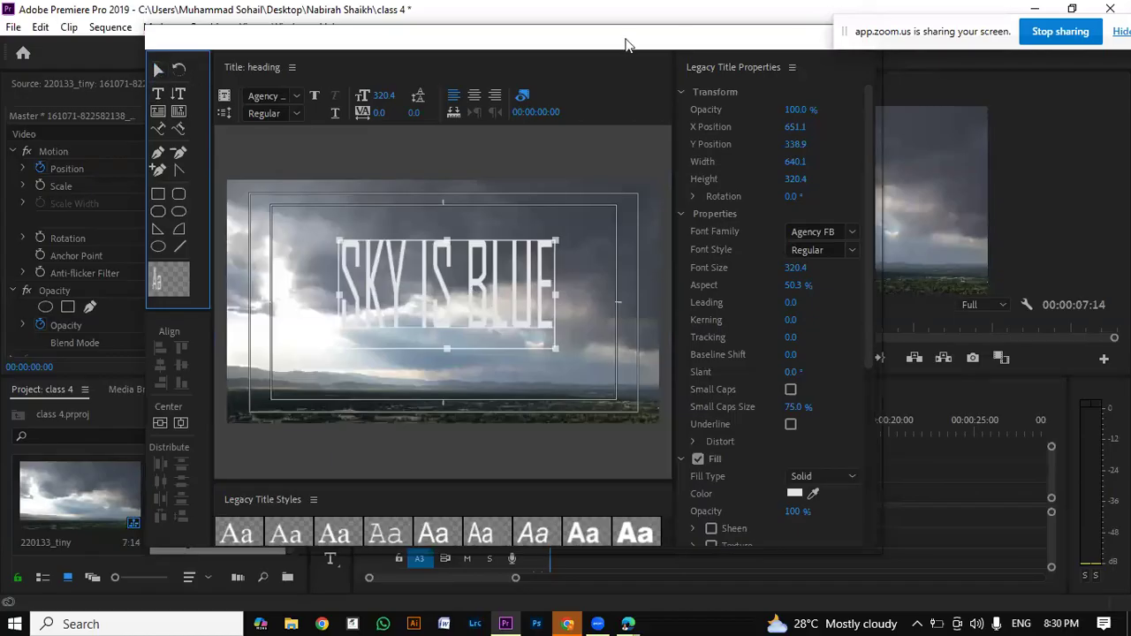
{"action": "left_click_drag", "start_coordinate": [625, 44], "coordinate": [918, 53]}
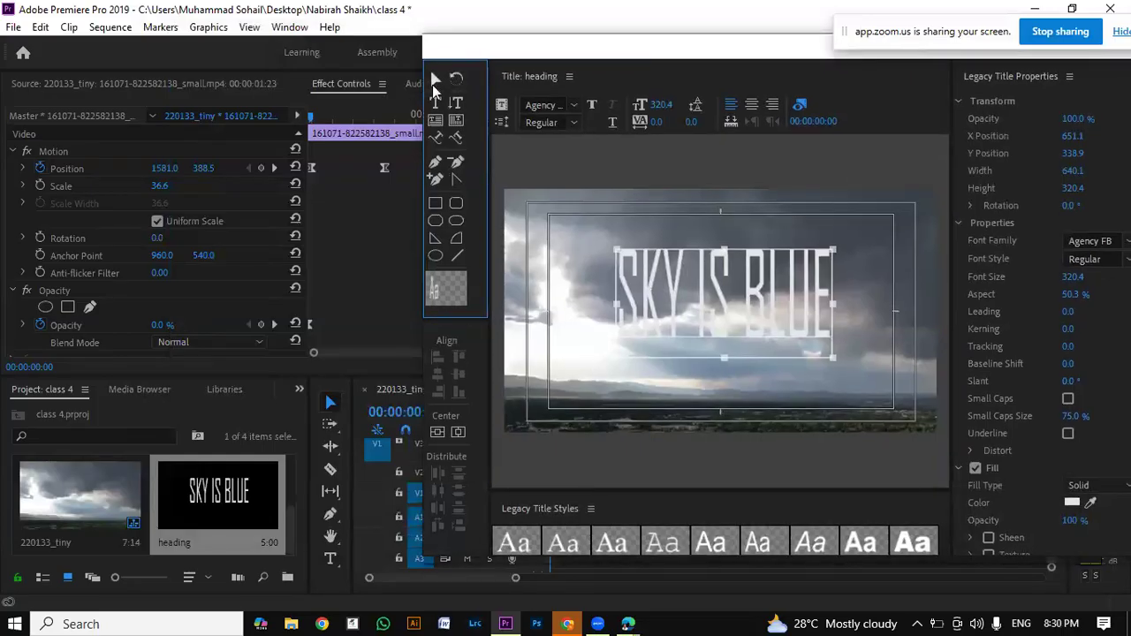
{"action": "left_click_drag", "start_coordinate": [741, 310], "coordinate": [741, 313]}
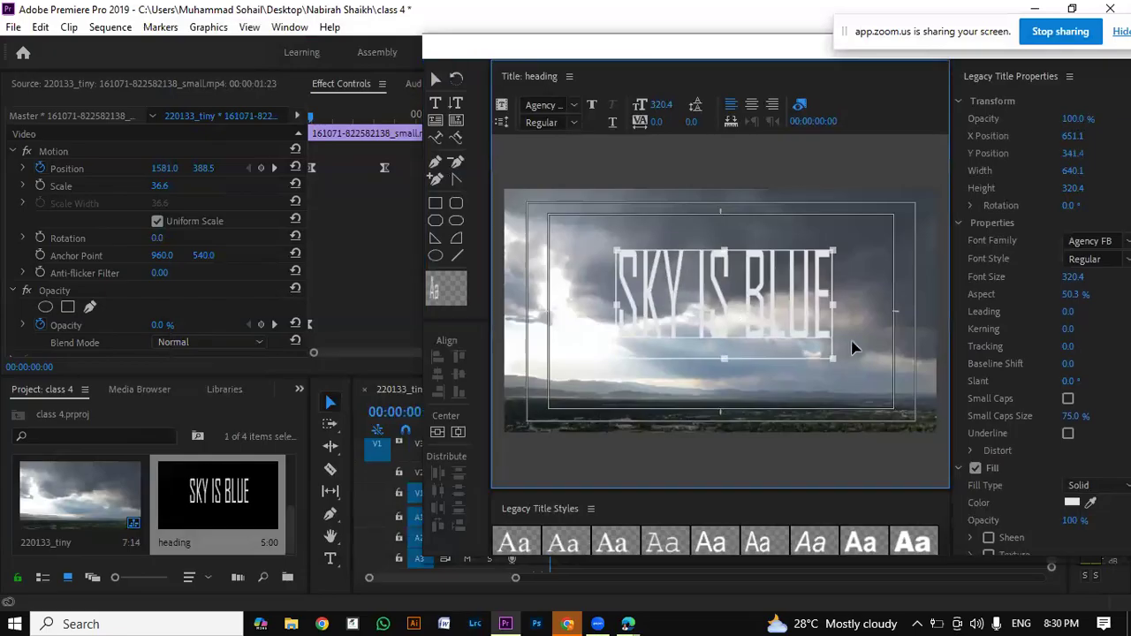
{"action": "left_click_drag", "start_coordinate": [833, 360], "coordinate": [877, 402]}
{"action": "left_click_drag", "start_coordinate": [826, 363], "coordinate": [826, 345]}
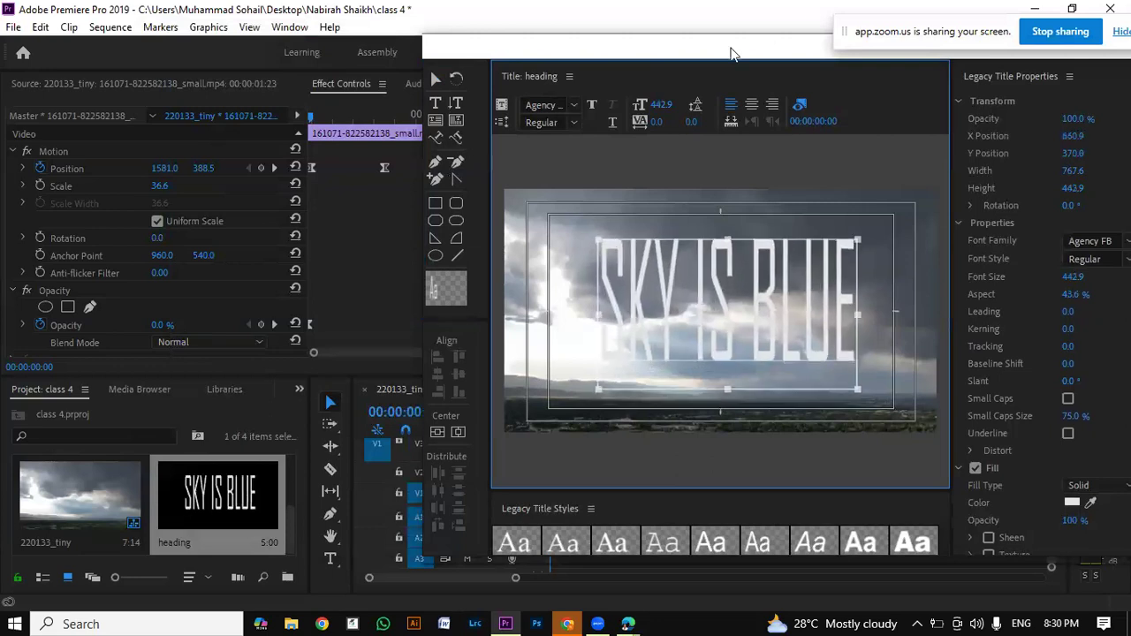
Step: Reposition the title editor window so the complete Legacy Title Properties are within reach
{"action": "left_click_drag", "start_coordinate": [724, 54], "coordinate": [625, 38]}
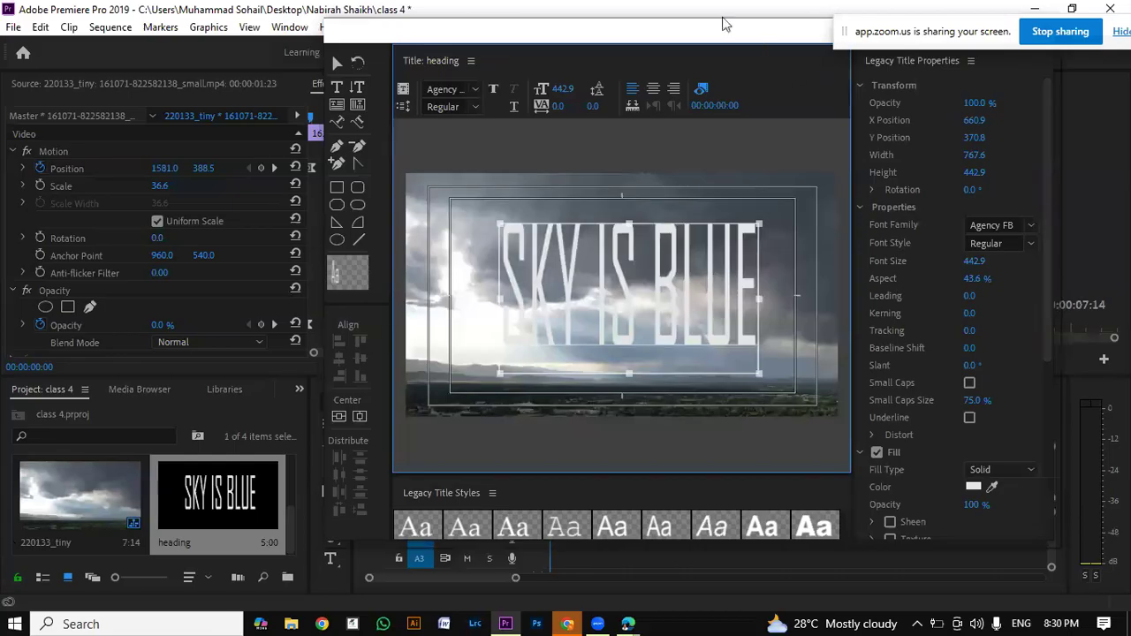
{"action": "left_click_drag", "start_coordinate": [723, 17], "coordinate": [613, 48]}
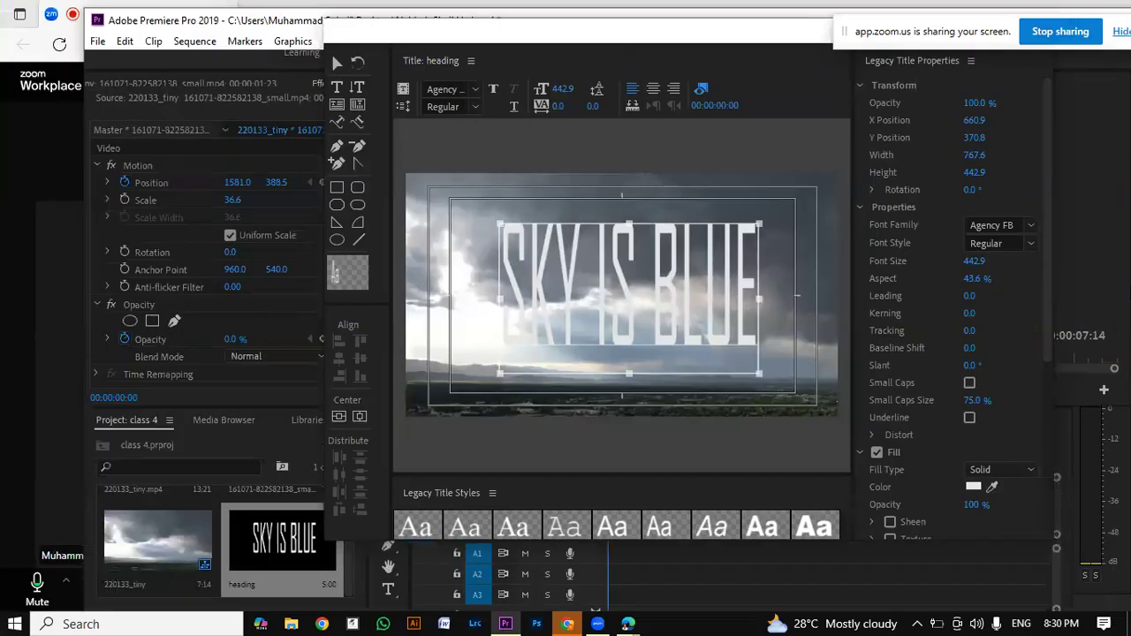
{"action": "left_click_drag", "start_coordinate": [753, 23], "coordinate": [684, 39]}
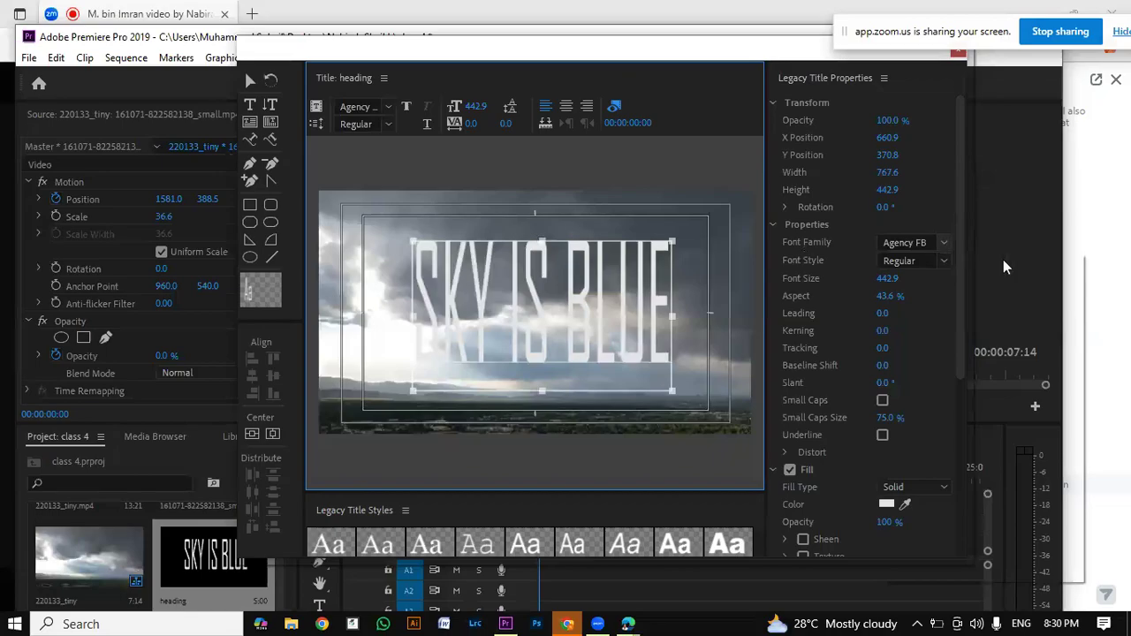
Step: Set the font family of the SKY IS BLUE text to Brown Fox
{"action": "left_click", "coordinate": [935, 241]}
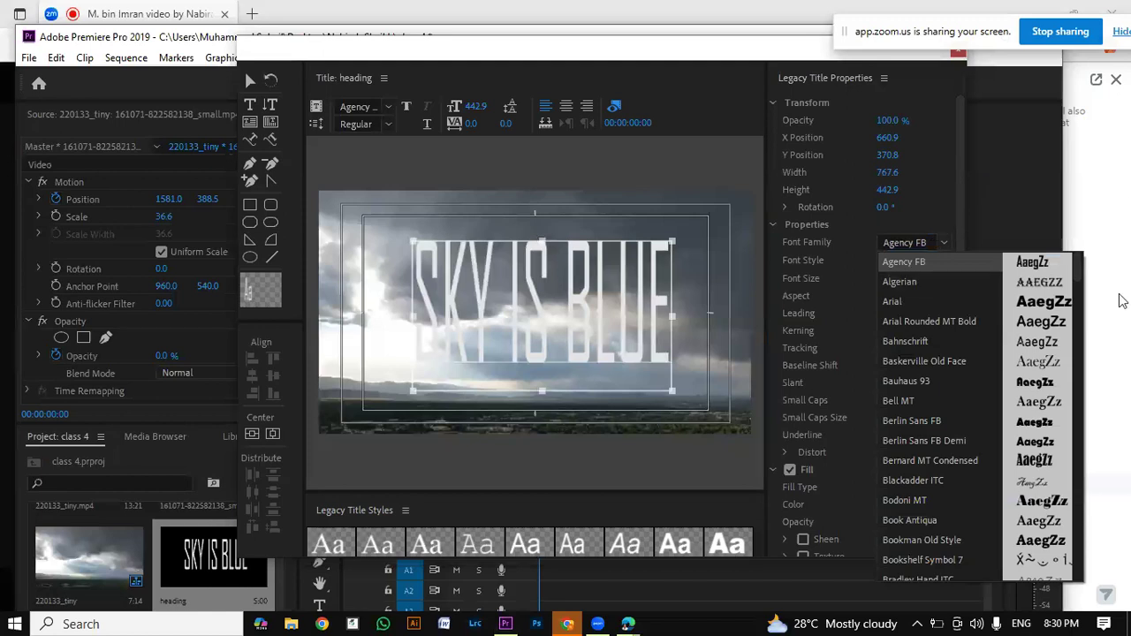
{"action": "scroll", "coordinate": [1078, 281], "scroll_direction": "down", "scroll_amount": 1}
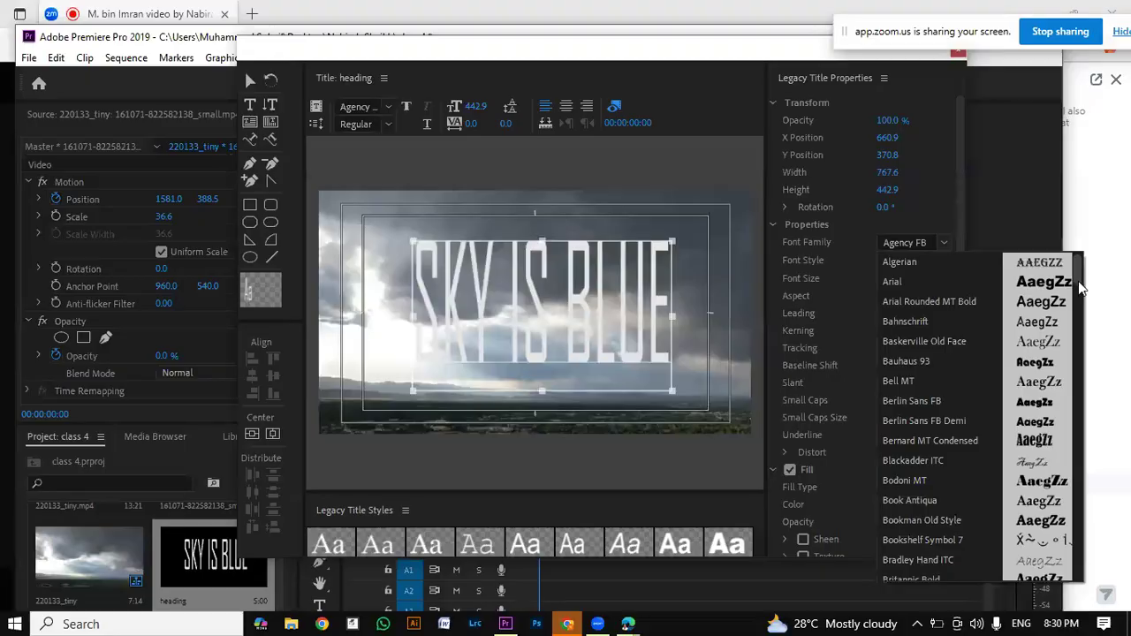
{"action": "scroll", "coordinate": [1076, 292], "scroll_direction": "down", "scroll_amount": 2}
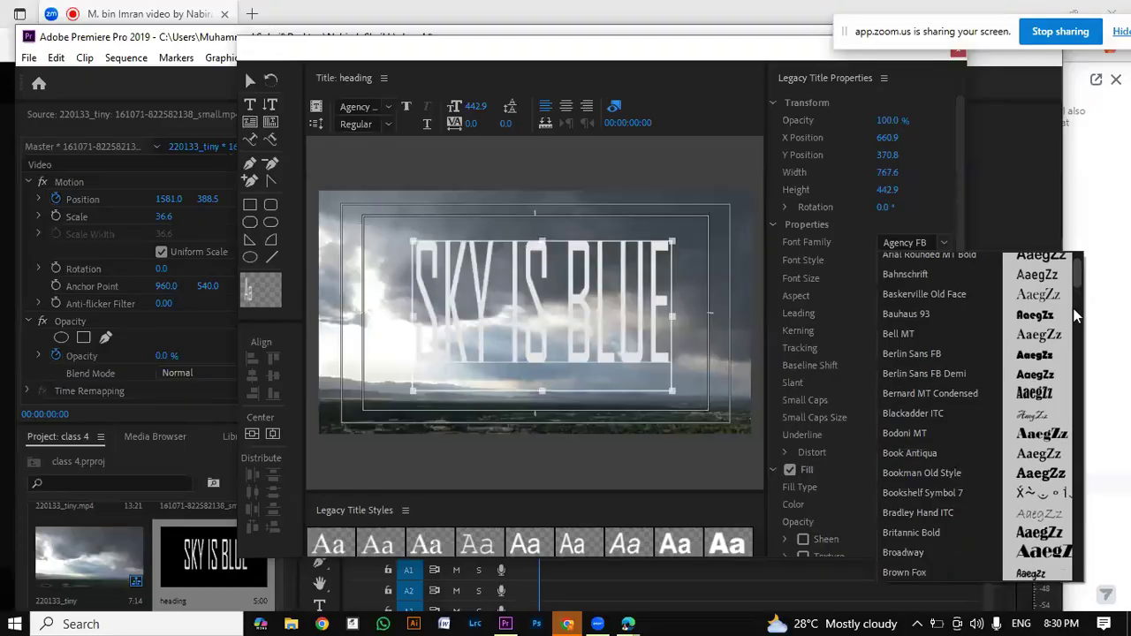
{"action": "scroll", "coordinate": [1052, 573], "scroll_direction": "down", "scroll_amount": 3}
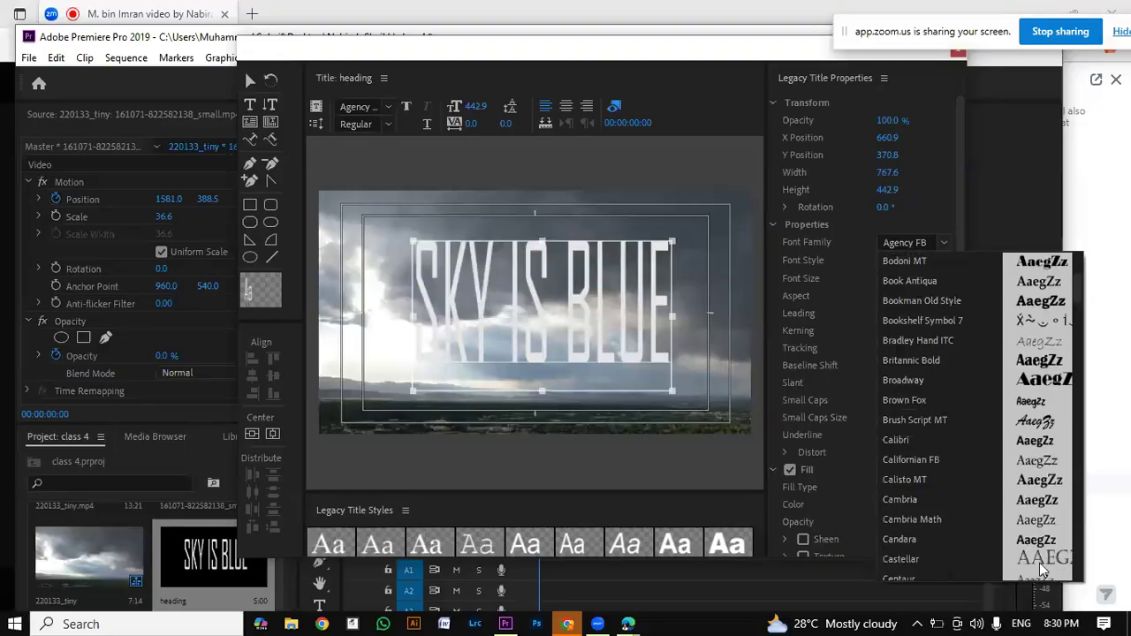
{"action": "left_click", "coordinate": [1039, 402]}
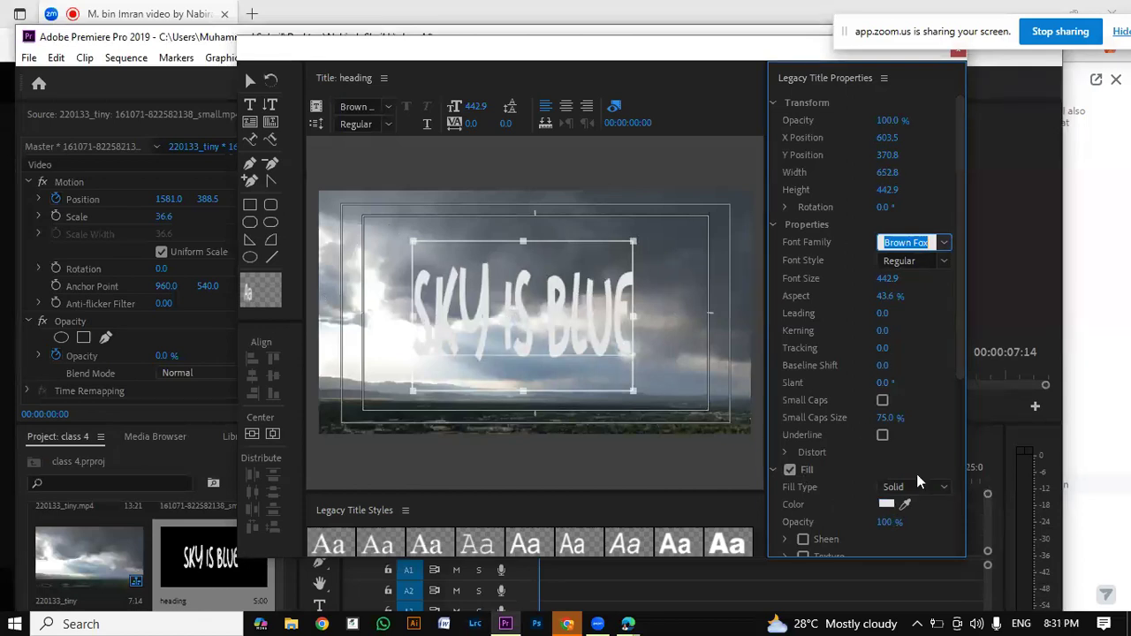
Step: Try fill colours for the SKY IS BLUE text by sampling the sky image with the eyedropper
{"action": "scroll", "coordinate": [963, 349], "scroll_direction": "down", "scroll_amount": 2}
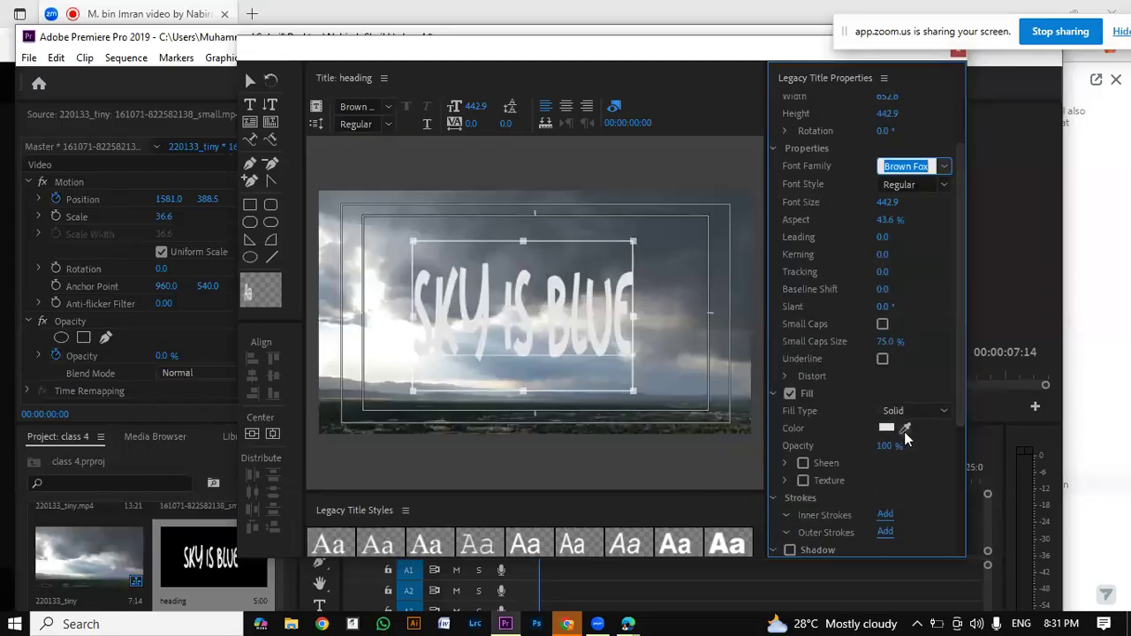
{"action": "left_click", "coordinate": [905, 431]}
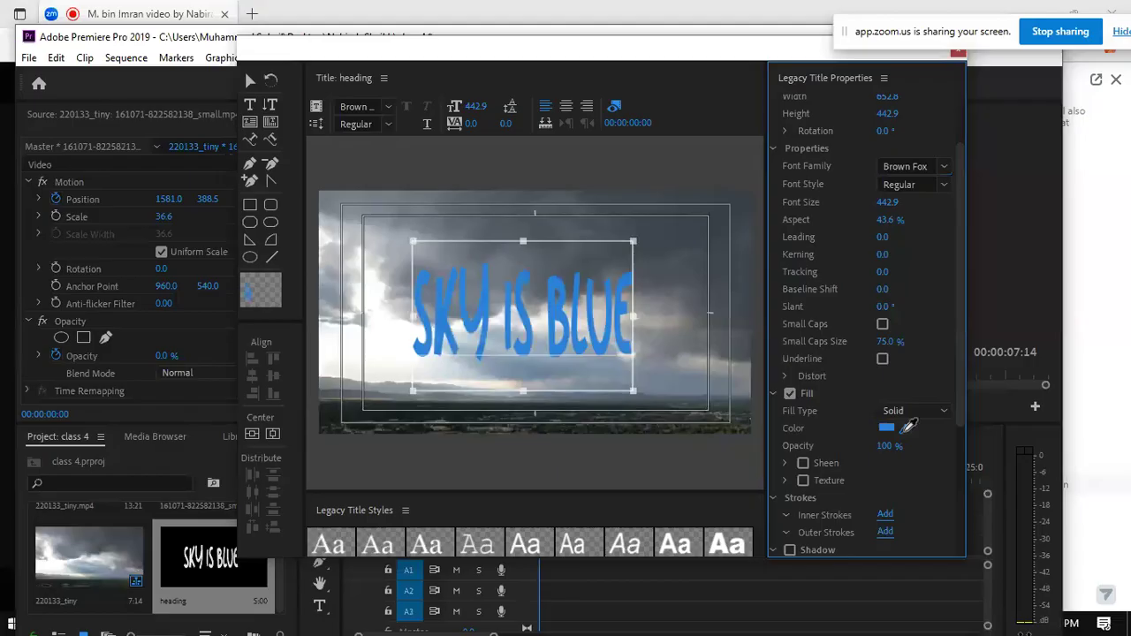
{"action": "left_click", "coordinate": [663, 304]}
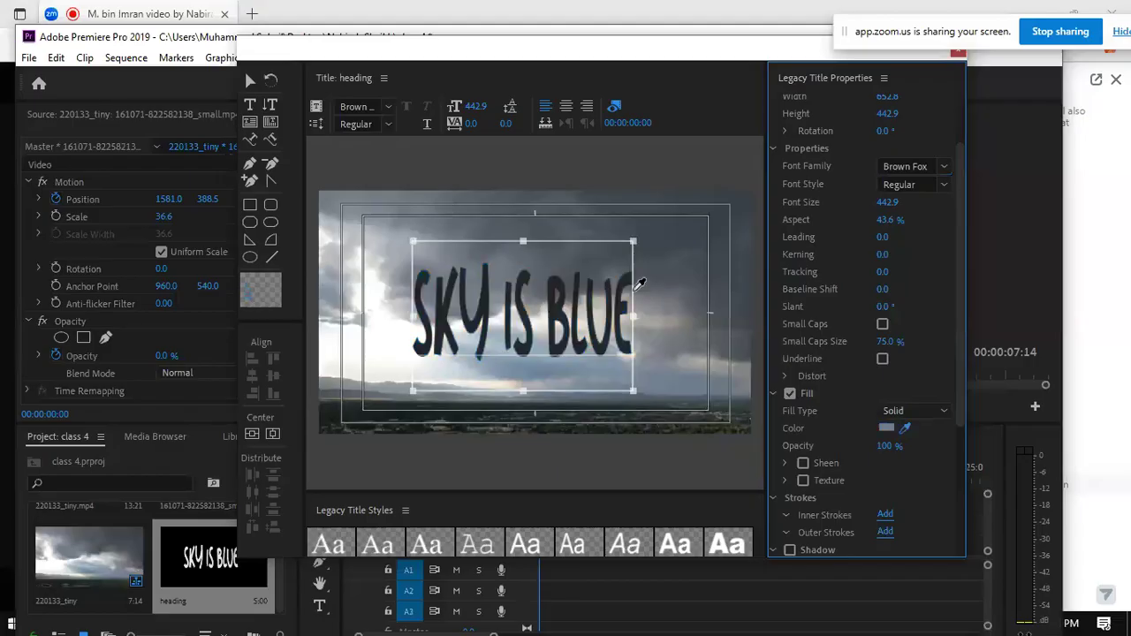
{"action": "left_click", "coordinate": [394, 239]}
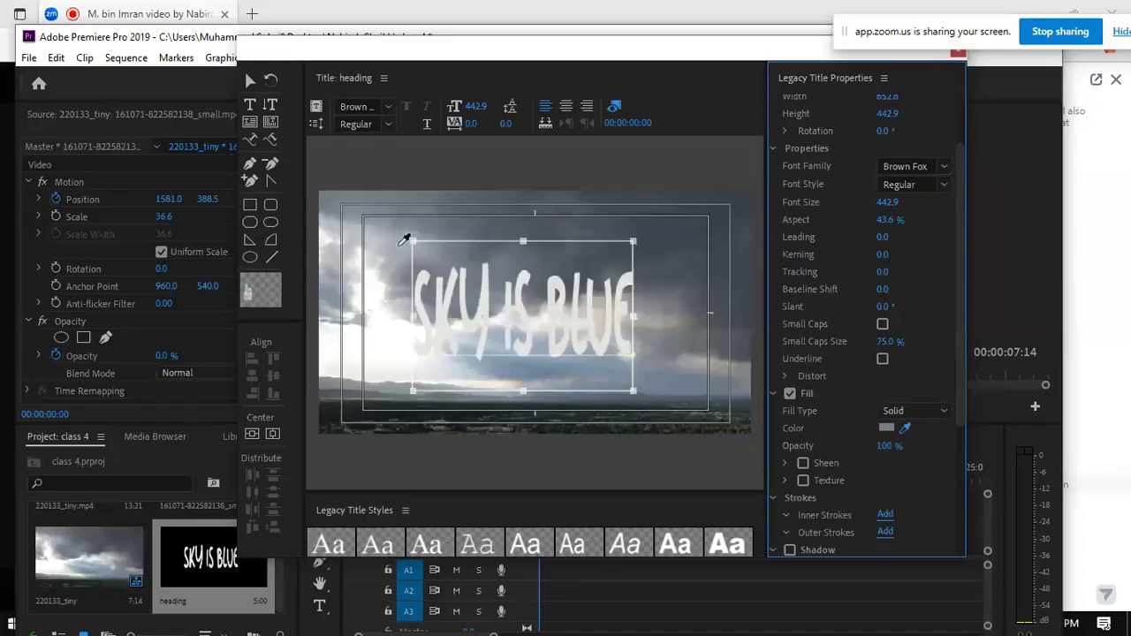
{"action": "left_click", "coordinate": [910, 427]}
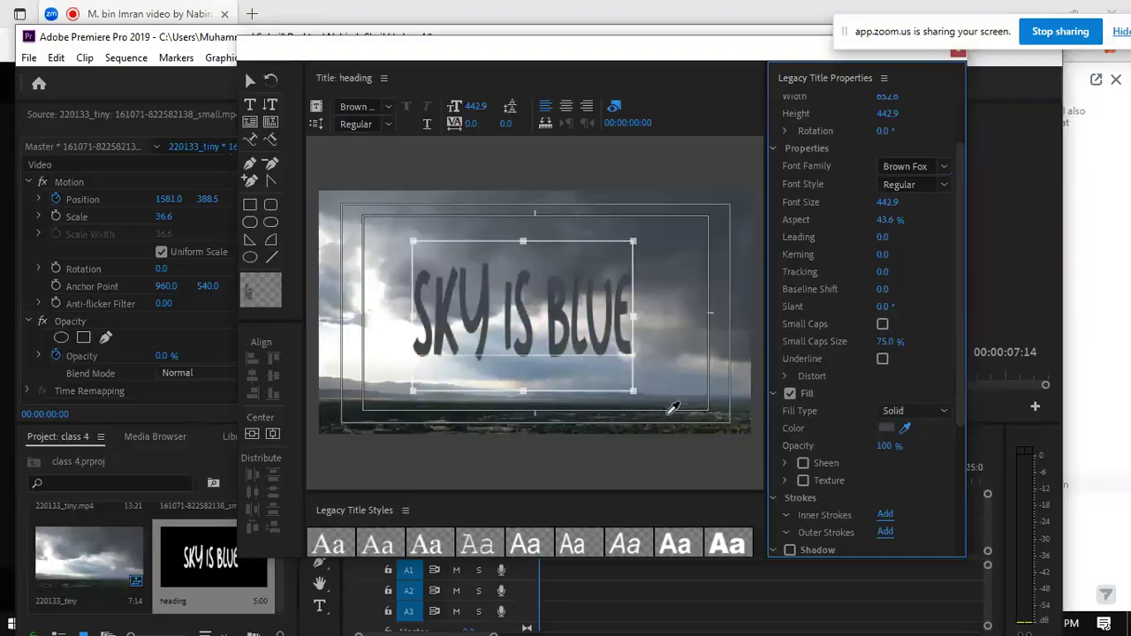
{"action": "left_click", "coordinate": [512, 397]}
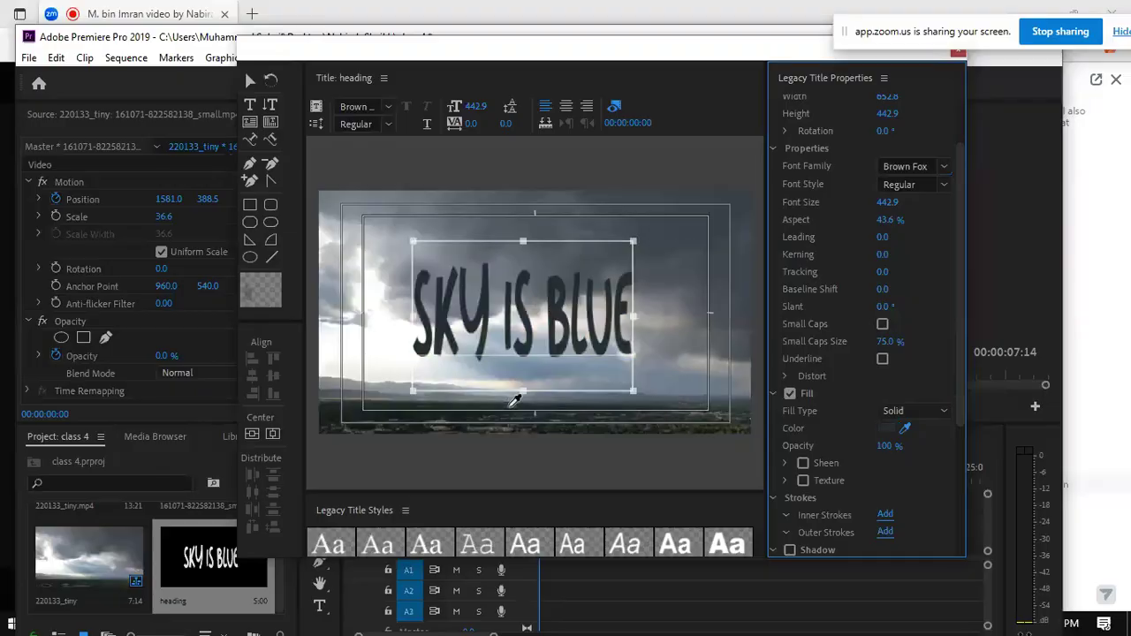
Step: Set the text's fill colour to dark blue 0B2035 and resize the text to about 758 × 423
{"action": "left_click", "coordinate": [887, 431]}
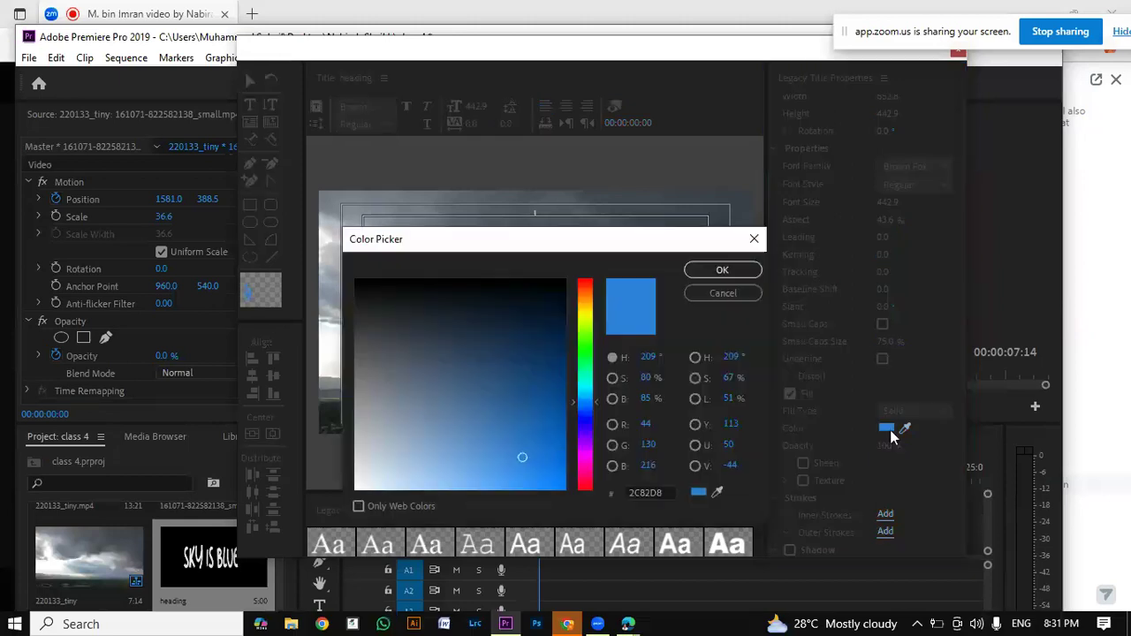
{"action": "mouse_move", "coordinate": [518, 311]}
{"action": "left_mouse_down"}
{"action": "mouse_move", "coordinate": [486, 333]}
{"action": "mouse_move", "coordinate": [495, 310]}
{"action": "mouse_move", "coordinate": [507, 341]}
{"action": "mouse_move", "coordinate": [521, 322]}
{"action": "left_mouse_up"}
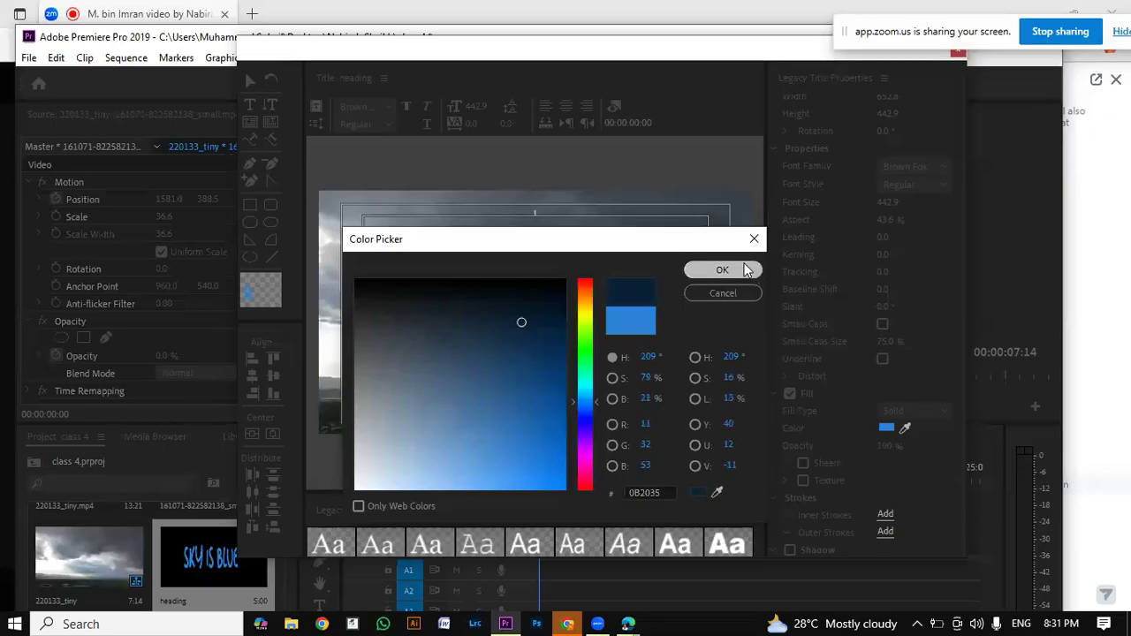
{"action": "left_click", "coordinate": [746, 269]}
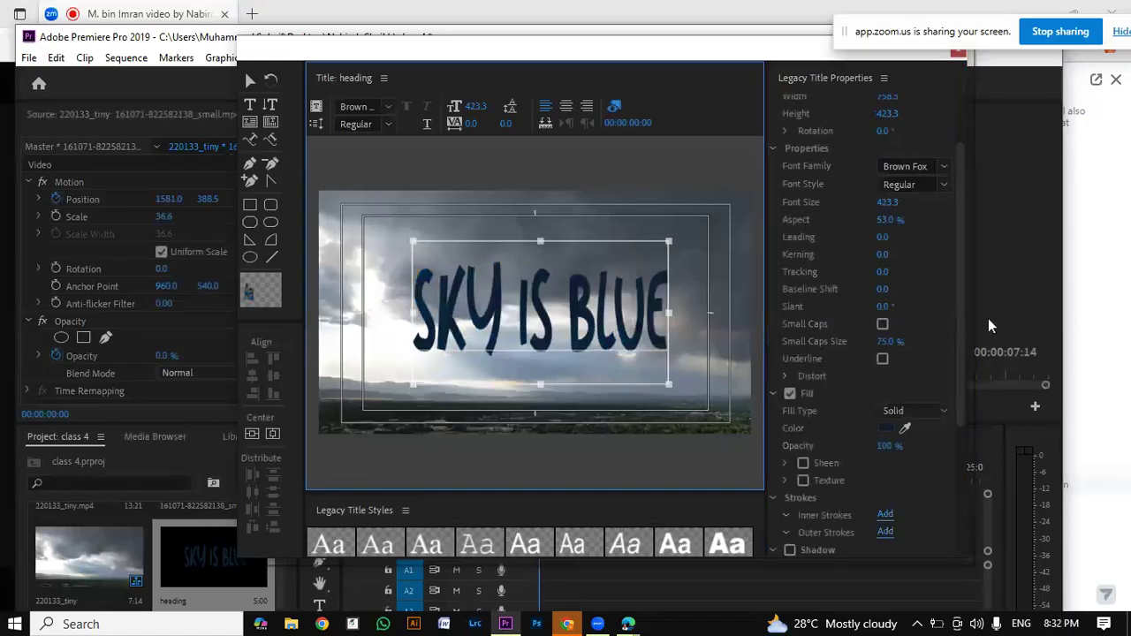
Step: Turn on the text's Shadow, then try the title Background and switch it off again
{"action": "left_click", "coordinate": [958, 315]}
{"action": "mouse_move", "coordinate": [958, 315]}
{"action": "left_mouse_down"}
{"action": "mouse_move", "coordinate": [967, 353]}
{"action": "mouse_move", "coordinate": [950, 445]}
{"action": "left_mouse_up"}
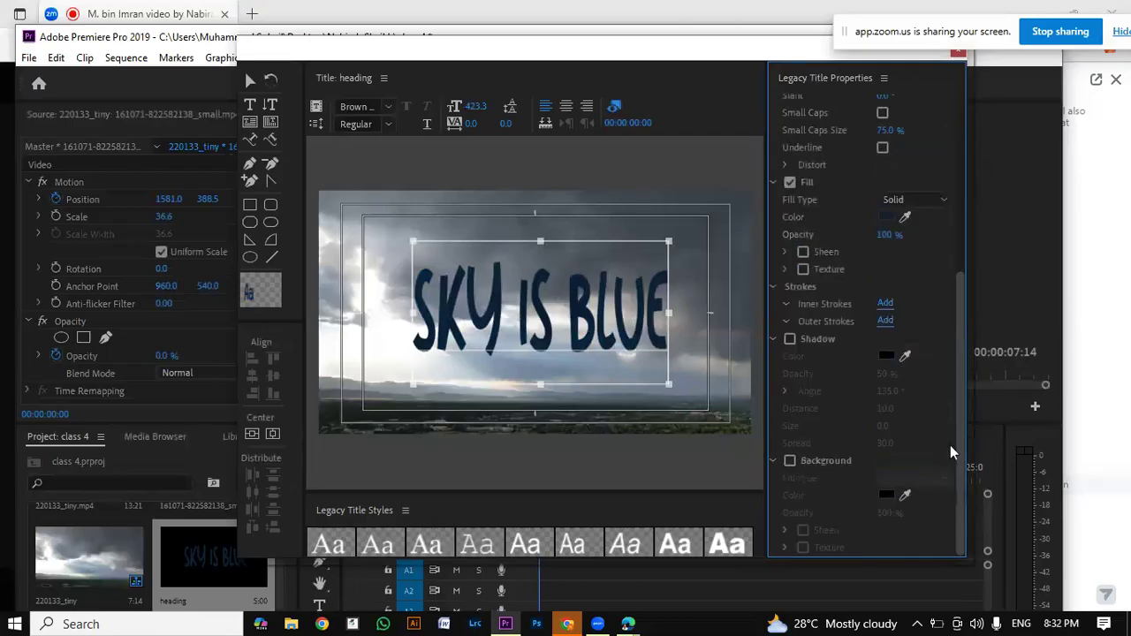
{"action": "left_click", "coordinate": [790, 340]}
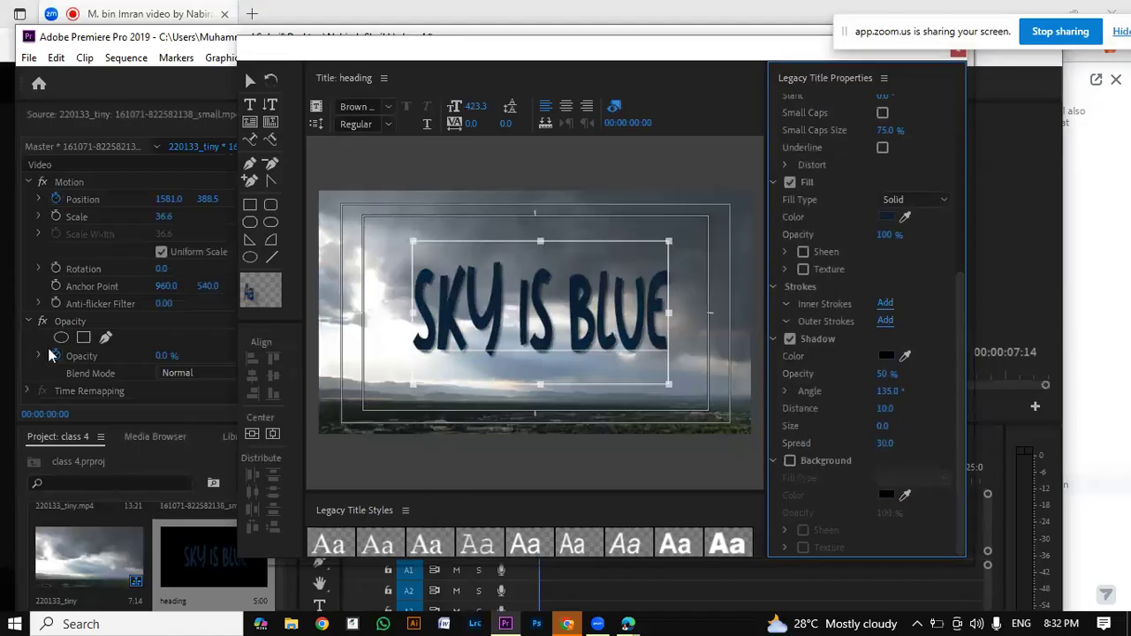
{"action": "left_click", "coordinate": [790, 461]}
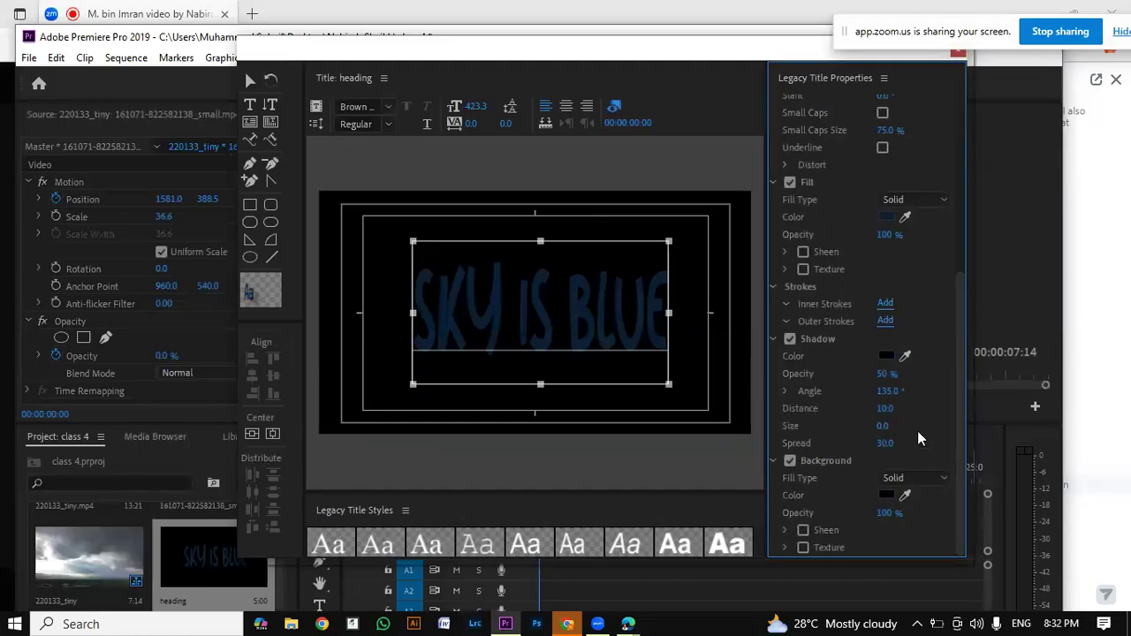
{"action": "left_click", "coordinate": [789, 460]}
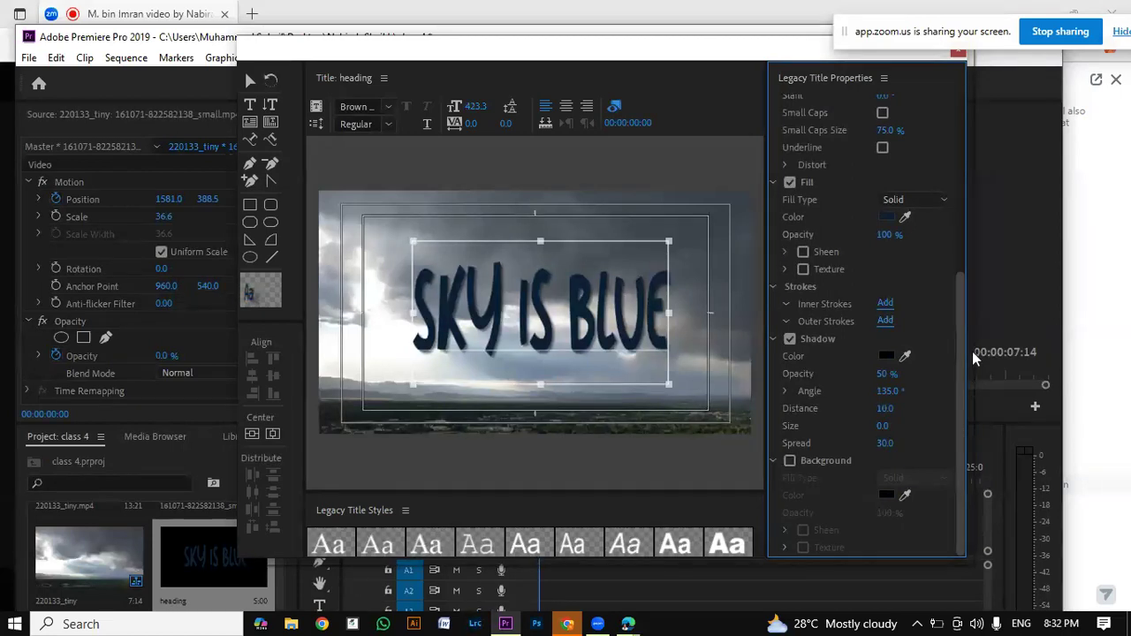
Step: Try the SKY IS BLUE text at a Transform opacity of 80 % and return it to 100 %
{"action": "left_click_drag", "start_coordinate": [972, 351], "coordinate": [972, 330]}
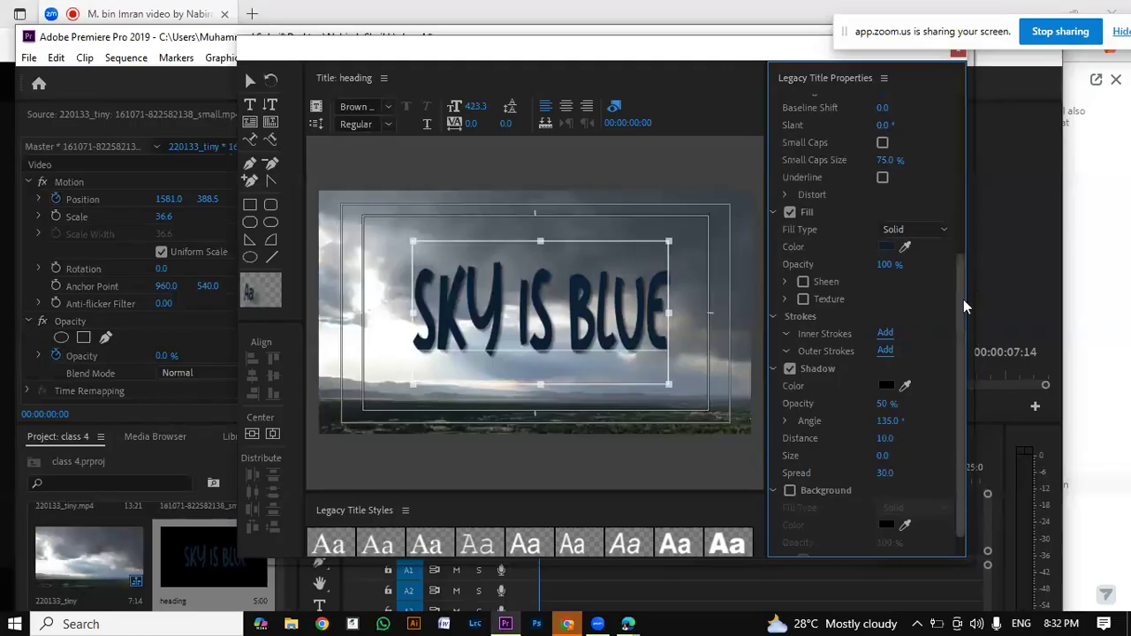
{"action": "scroll", "coordinate": [946, 126], "scroll_direction": "up", "scroll_amount": 5}
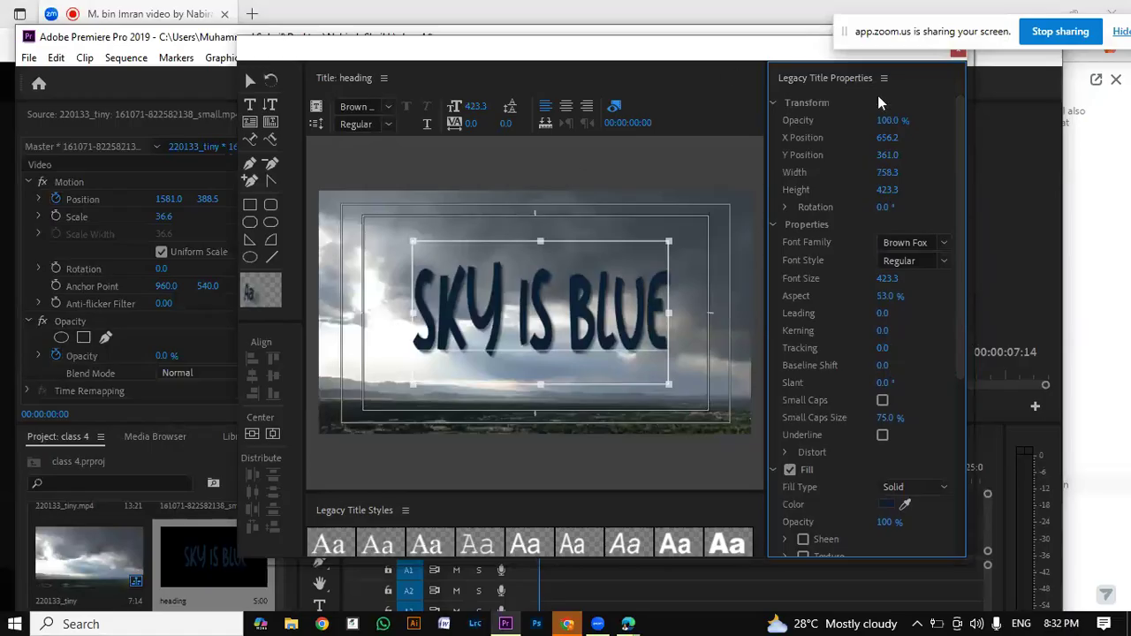
{"action": "left_click_drag", "start_coordinate": [882, 119], "coordinate": [967, 122]}
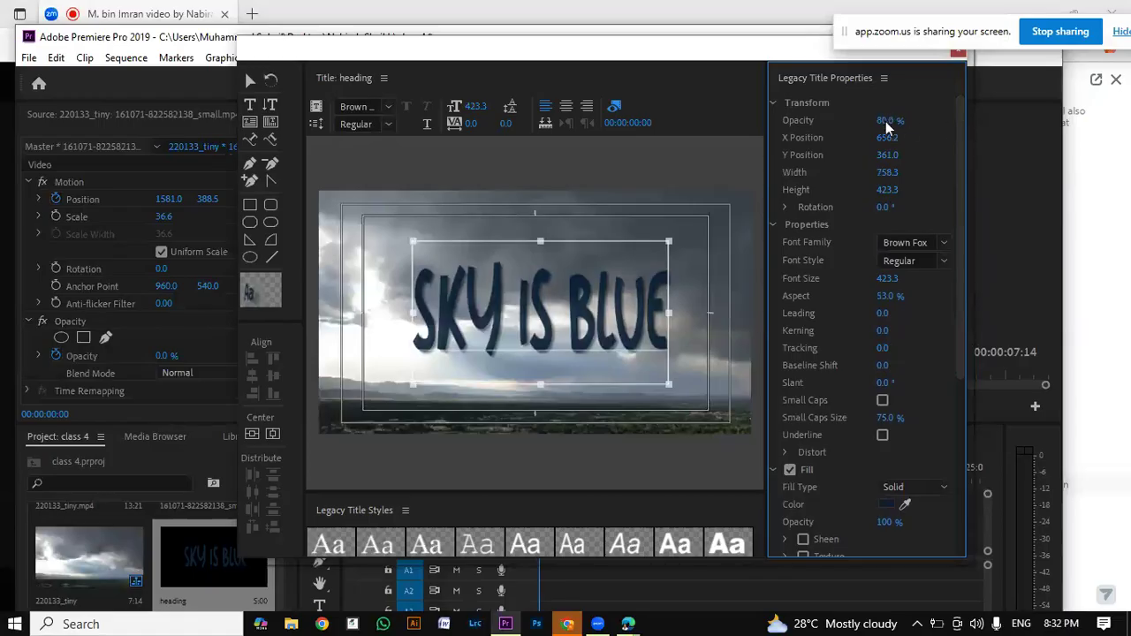
{"action": "left_click_drag", "start_coordinate": [911, 125], "coordinate": [887, 137]}
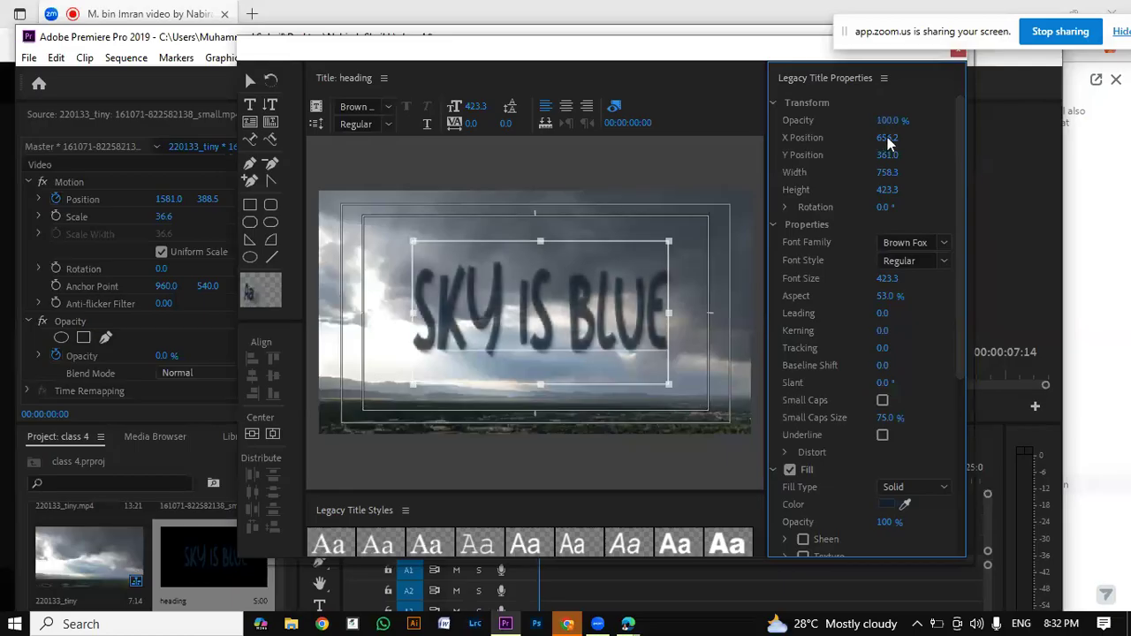
Step: Close the title editor and place the heading title at the start of the Video 3 track
{"action": "left_click", "coordinate": [681, 309]}
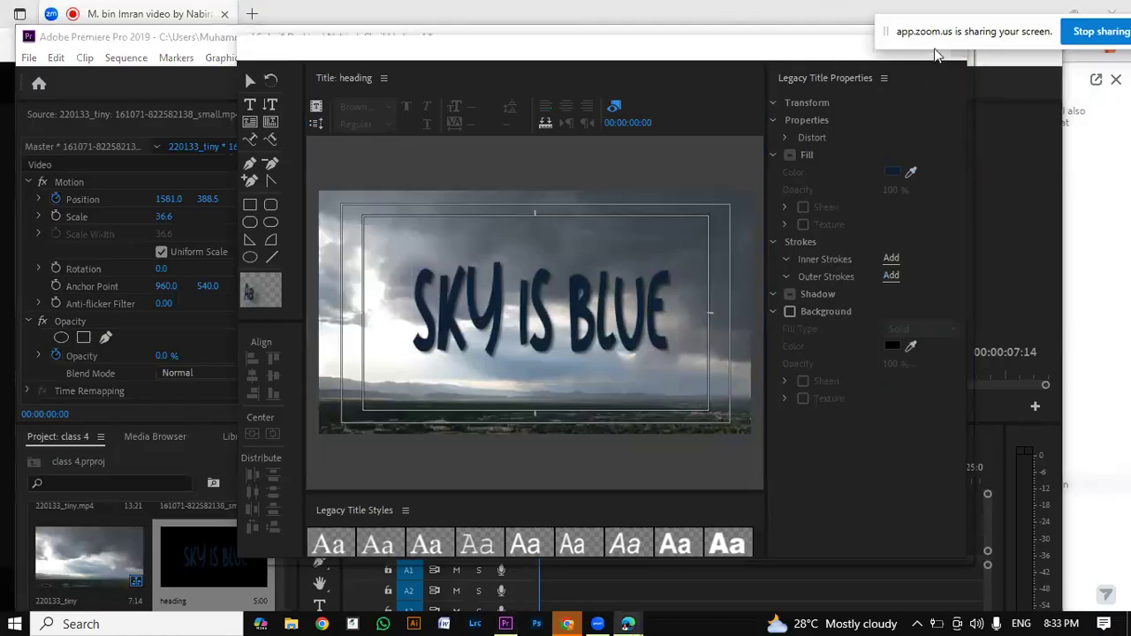
{"action": "left_click_drag", "start_coordinate": [885, 38], "coordinate": [517, 40]}
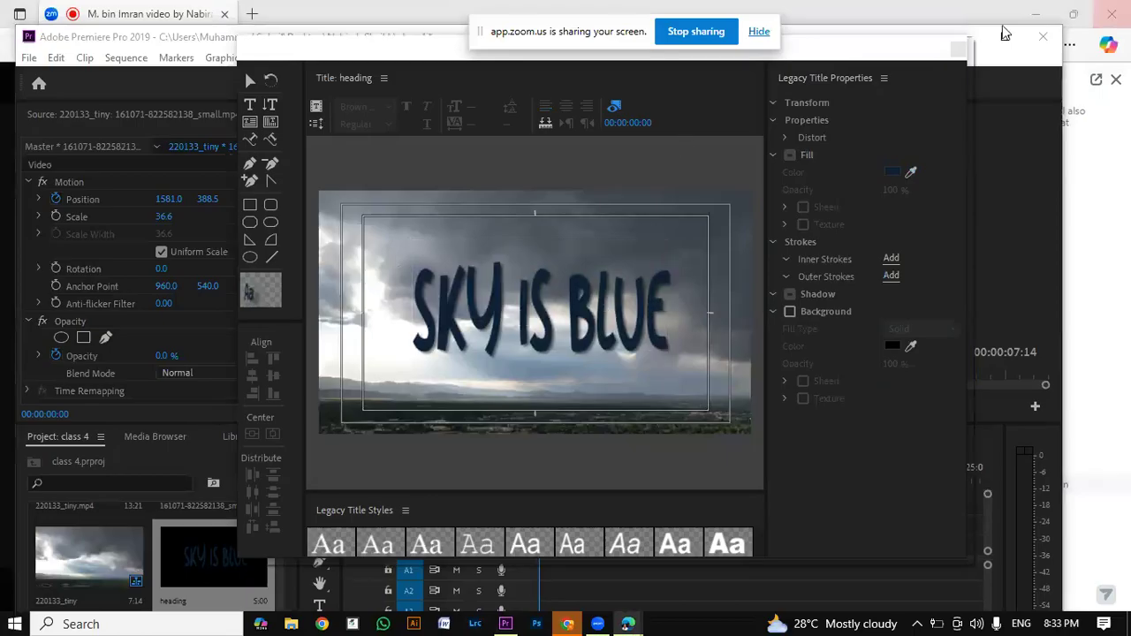
{"action": "left_click", "coordinate": [958, 50]}
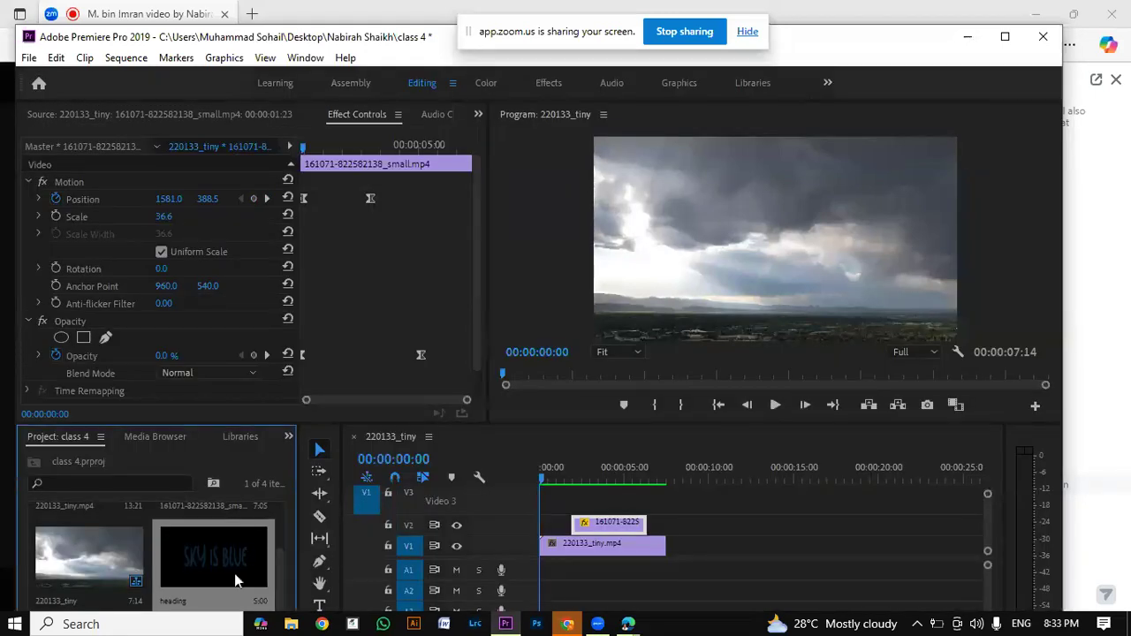
{"action": "left_click_drag", "start_coordinate": [242, 561], "coordinate": [539, 512]}
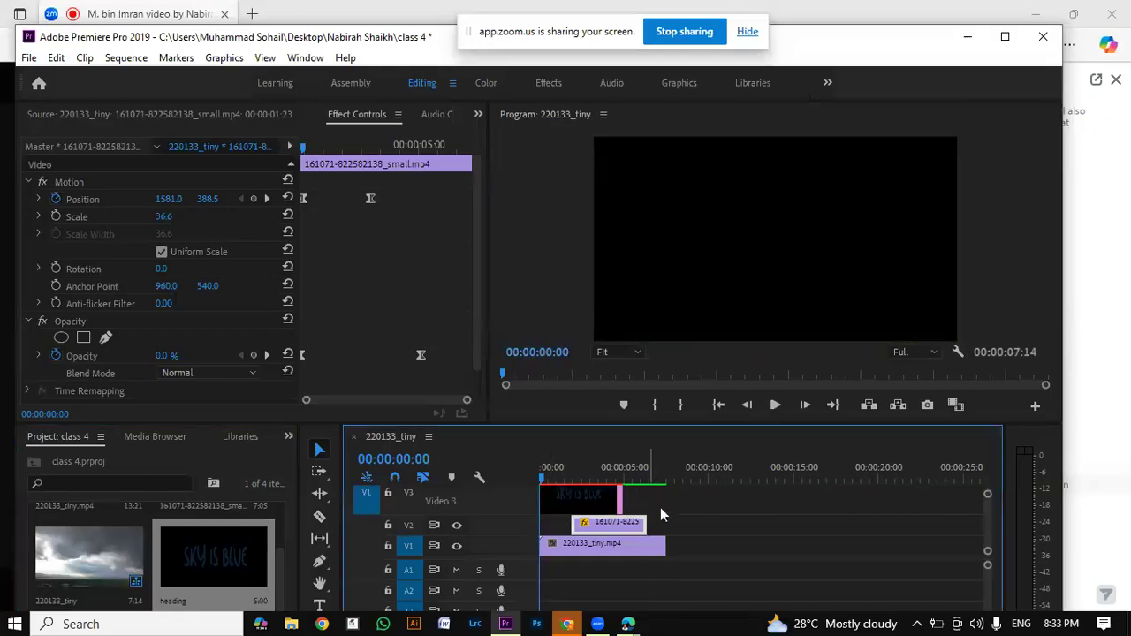
Step: Move the heading title to the start of Video 1, with 220133_tiny.mp4 following it from the river clip's start, and play the sequence
{"action": "left_click", "coordinate": [654, 544]}
{"action": "left_click_drag", "start_coordinate": [676, 536], "coordinate": [662, 555]}
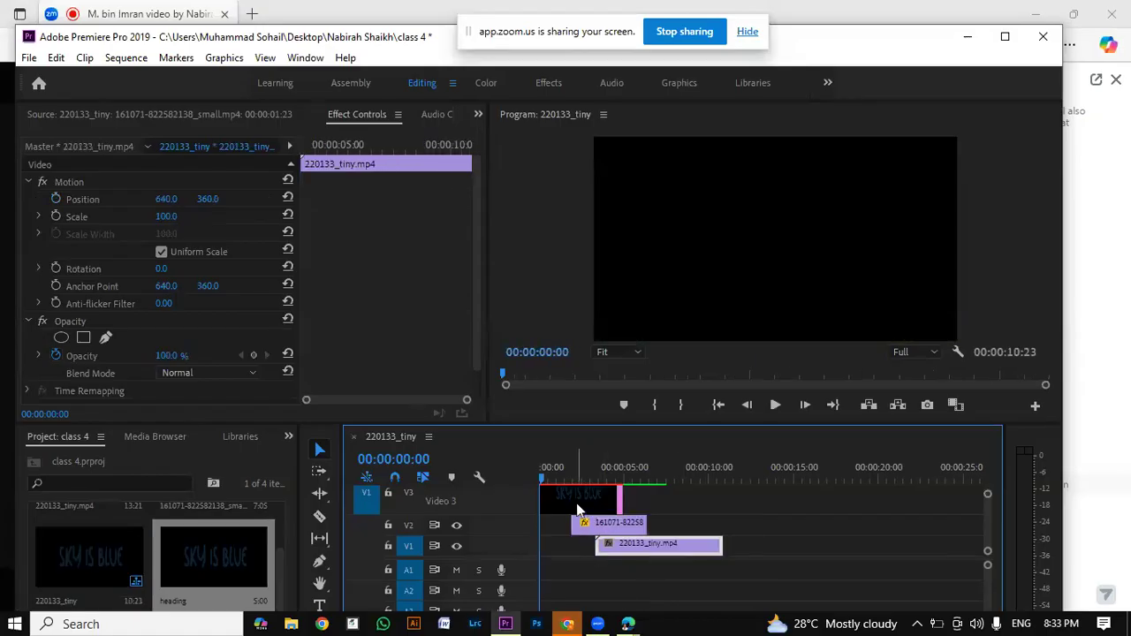
{"action": "left_click_drag", "start_coordinate": [579, 510], "coordinate": [640, 555]}
{"action": "left_click", "coordinate": [624, 546]}
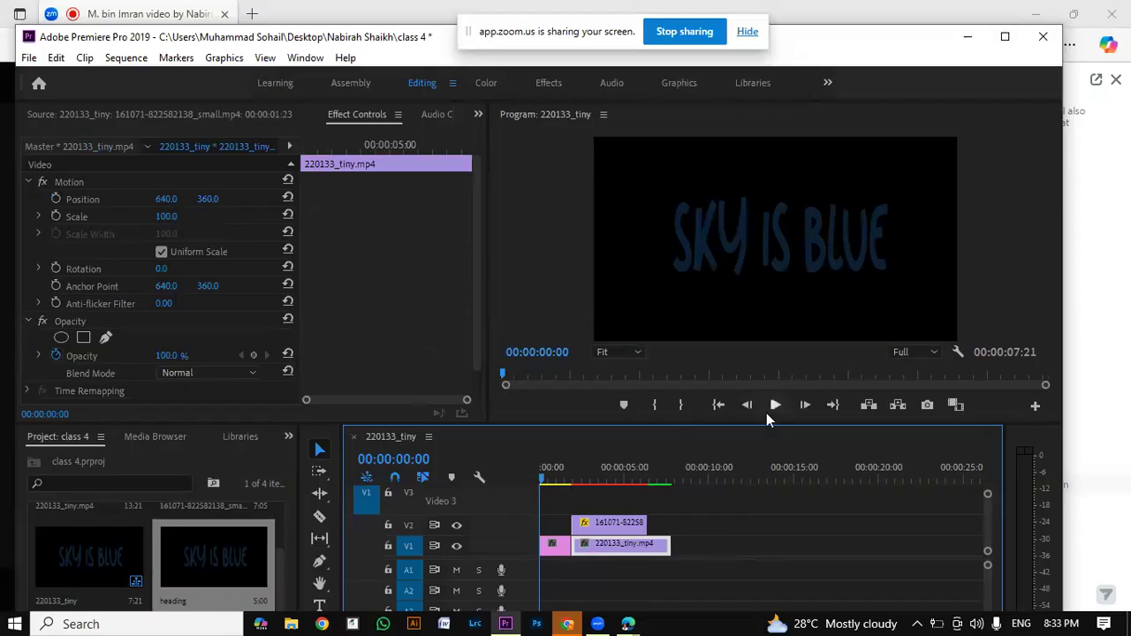
{"action": "left_click", "coordinate": [768, 411]}
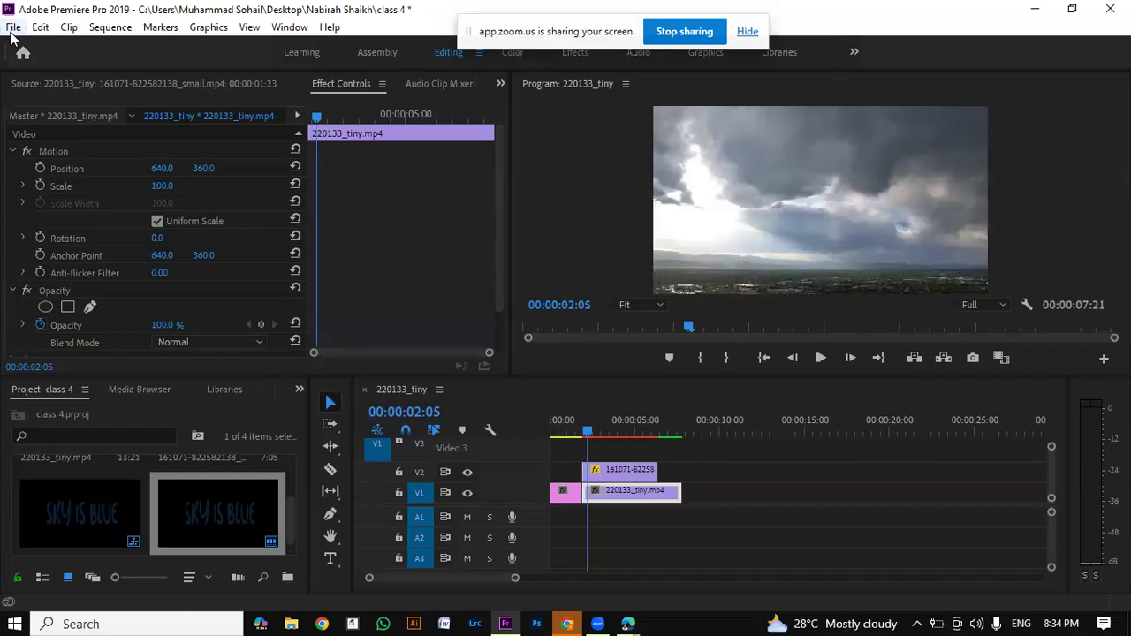
Step: Create a second legacy title named Title 02 and close the Home screen that covers the project
{"action": "left_click", "coordinate": [14, 28]}
{"action": "mouse_move", "coordinate": [53, 45]}
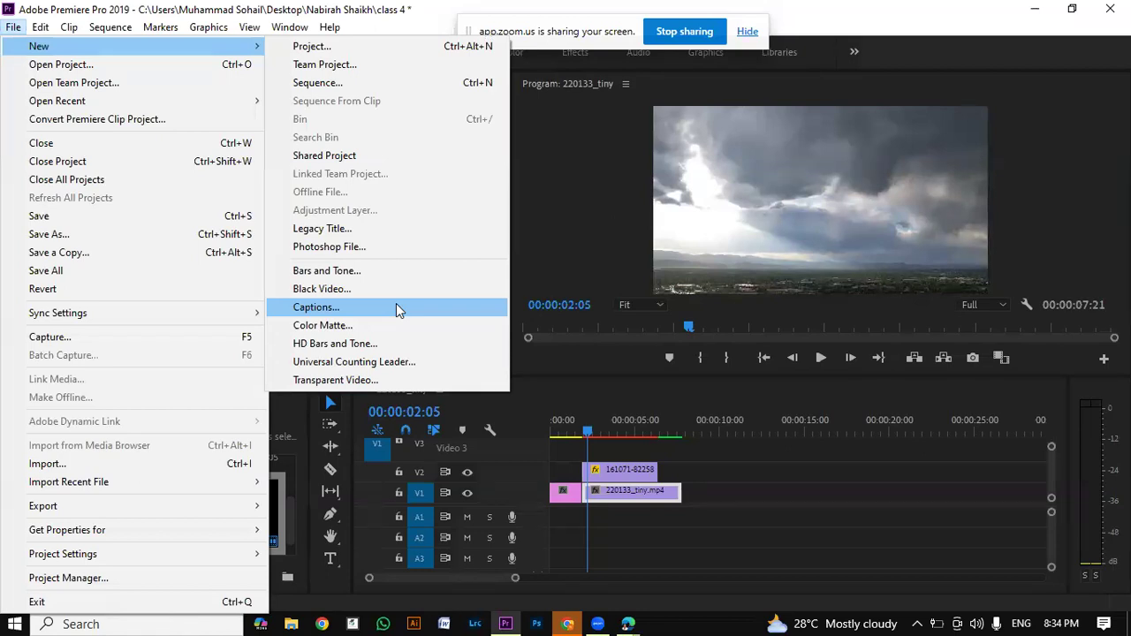
{"action": "left_click", "coordinate": [377, 156]}
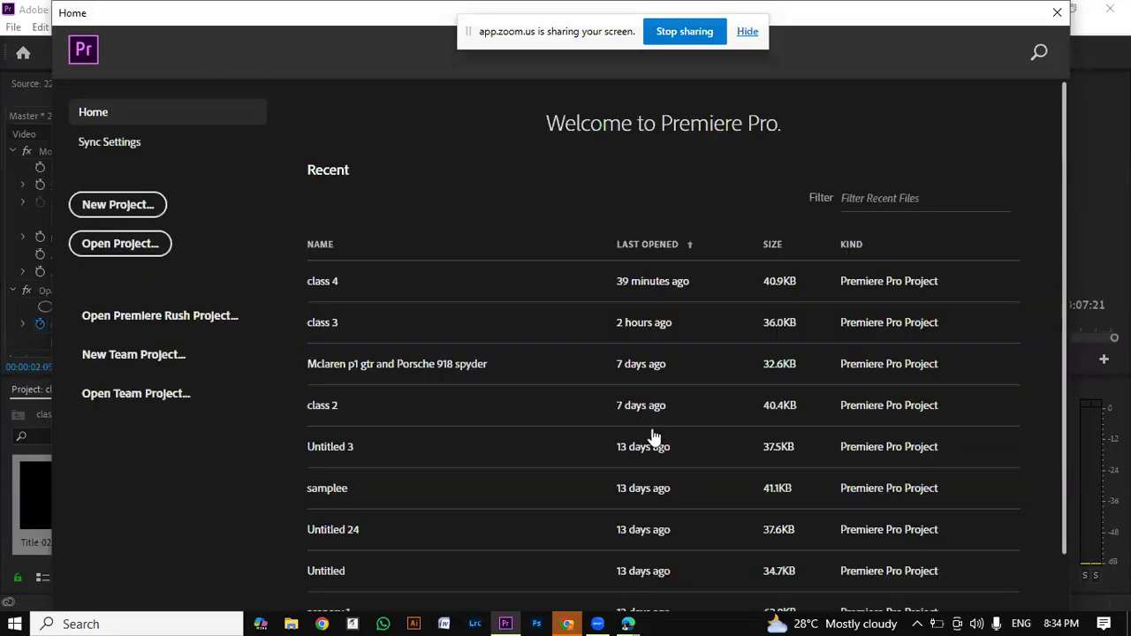
{"action": "left_click", "coordinate": [1116, 251]}
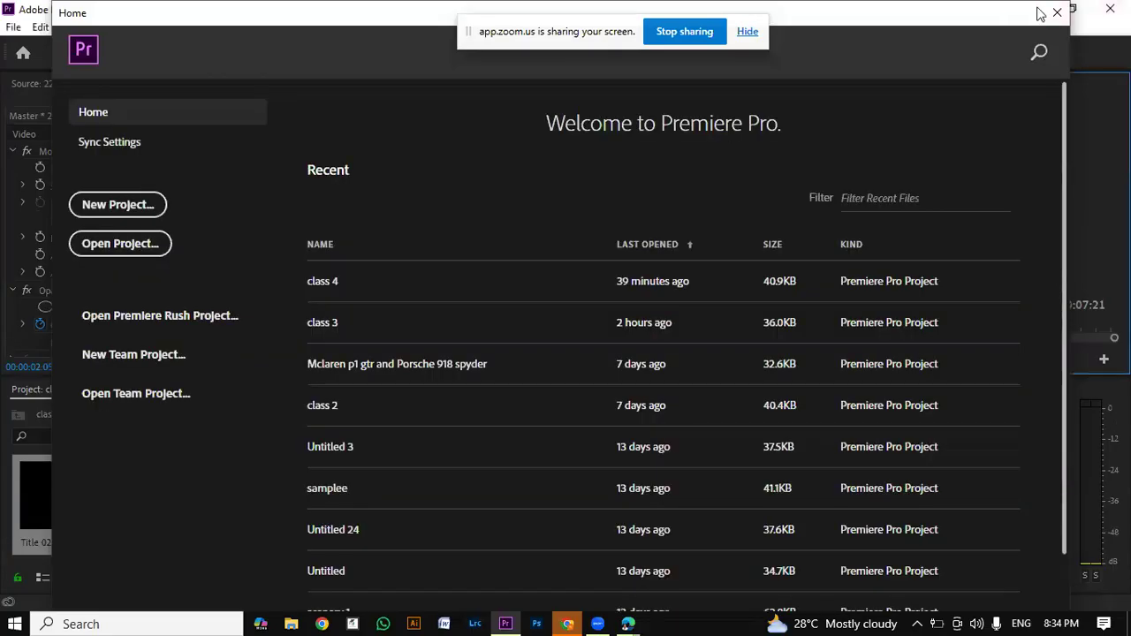
{"action": "left_click", "coordinate": [1059, 13]}
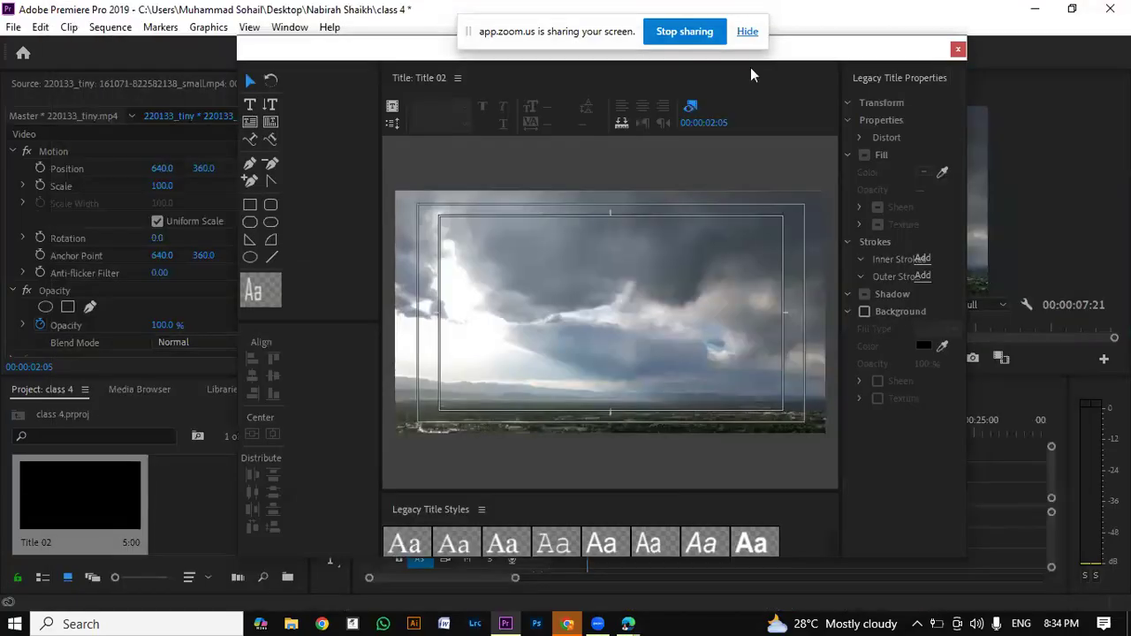
Step: Move the playhead to the sequence start so the heading shows behind Title 02, and reposition the title editor window
{"action": "left_click", "coordinate": [965, 563]}
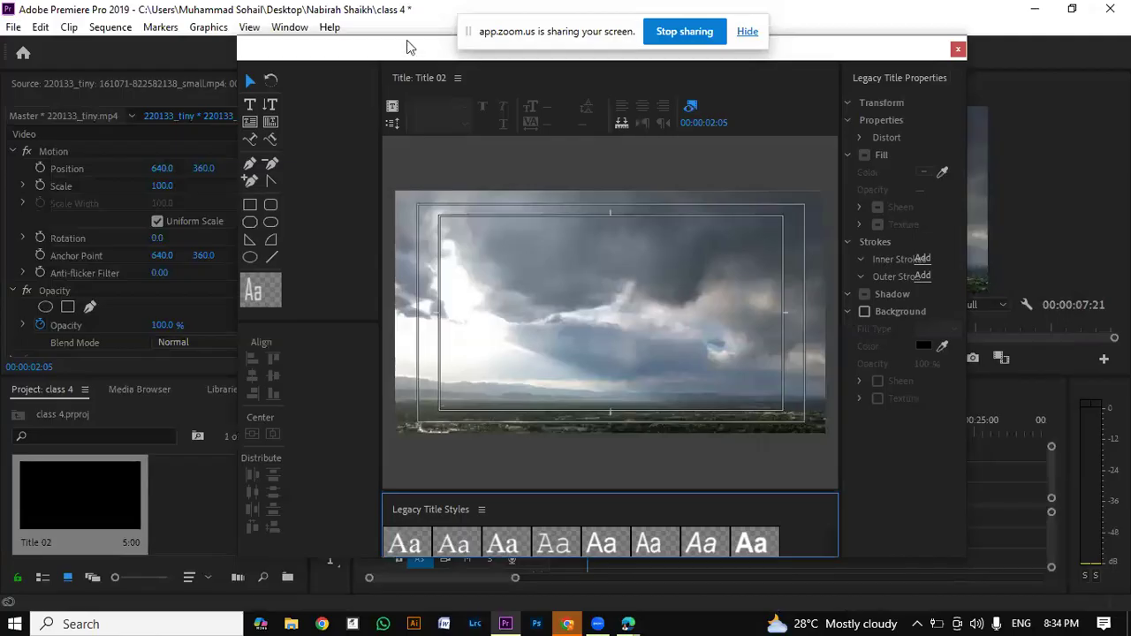
{"action": "left_click_drag", "start_coordinate": [429, 41], "coordinate": [370, 619]}
{"action": "left_click", "coordinate": [576, 431]}
{"action": "key", "text": "Home"}
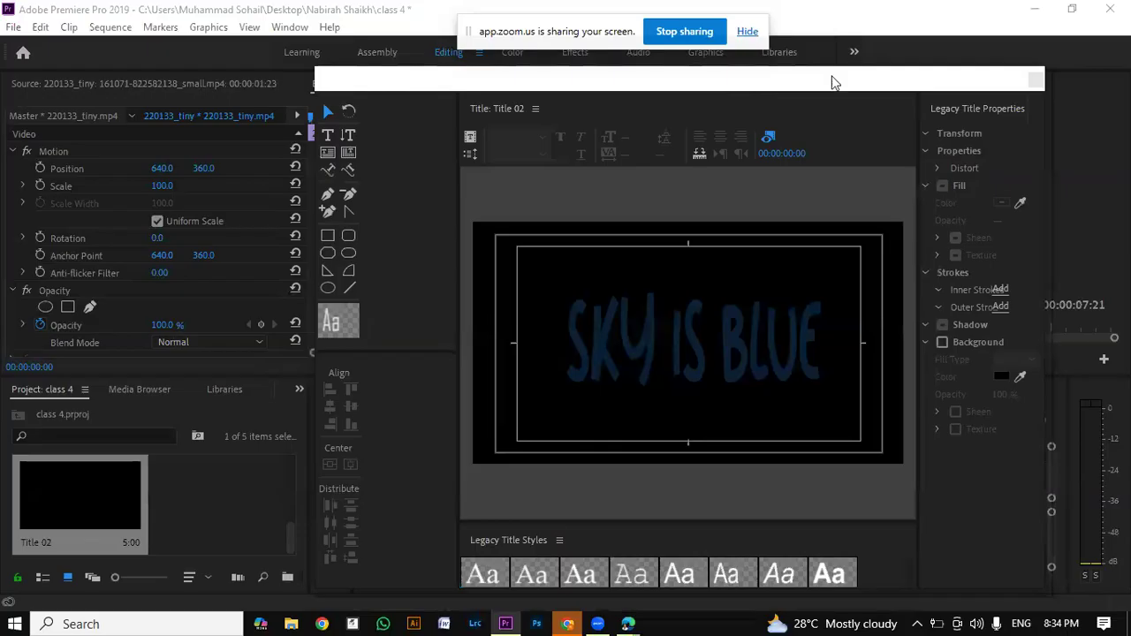
{"action": "left_click_drag", "start_coordinate": [831, 77], "coordinate": [966, 39]}
{"action": "left_click", "coordinate": [296, 543]}
{"action": "mouse_move", "coordinate": [289, 529]}
{"action": "left_mouse_down"}
{"action": "mouse_move", "coordinate": [296, 486]}
{"action": "mouse_move", "coordinate": [298, 547]}
{"action": "left_mouse_up"}
Step: Add the text "kjsahkuhkjscfujsikajes" to Title 02 over the SKY IS BLUE heading
{"action": "left_click", "coordinate": [709, 321]}
{"action": "left_click", "coordinate": [464, 98]}
{"action": "left_click", "coordinate": [750, 322]}
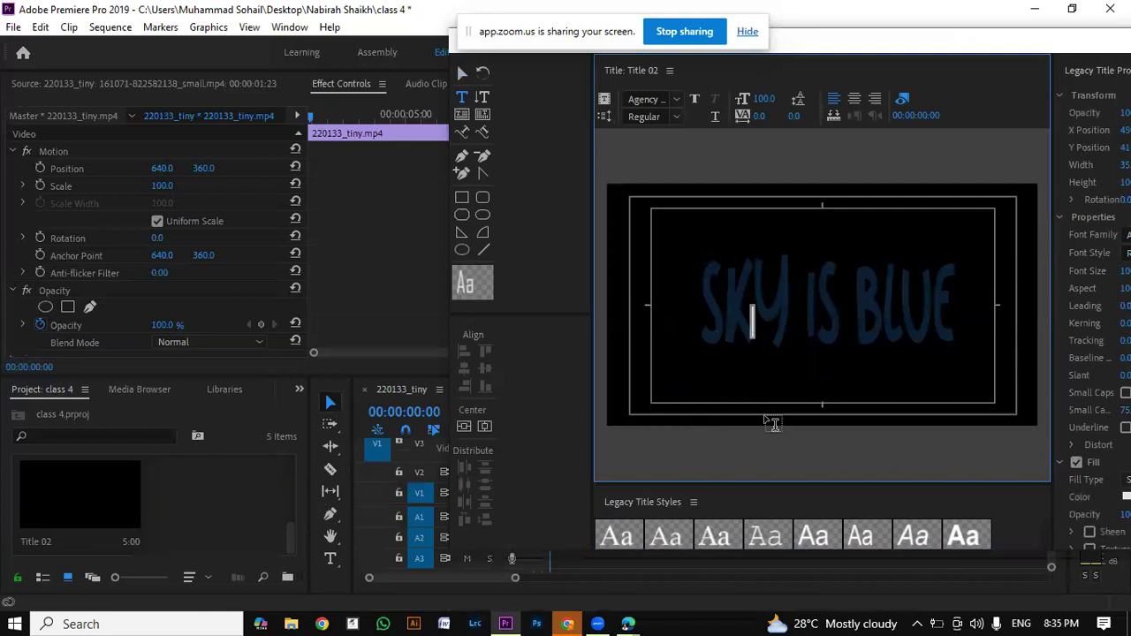
{"action": "type", "text": "kjsahkuhkjscfujsikajes"}
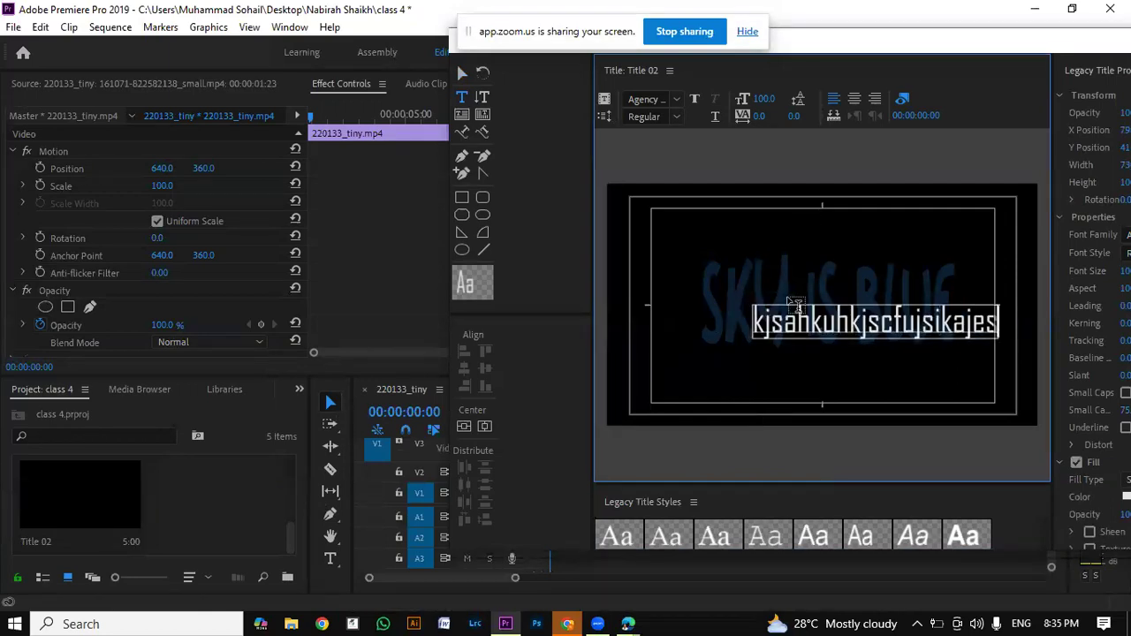
{"action": "left_click", "coordinate": [461, 77]}
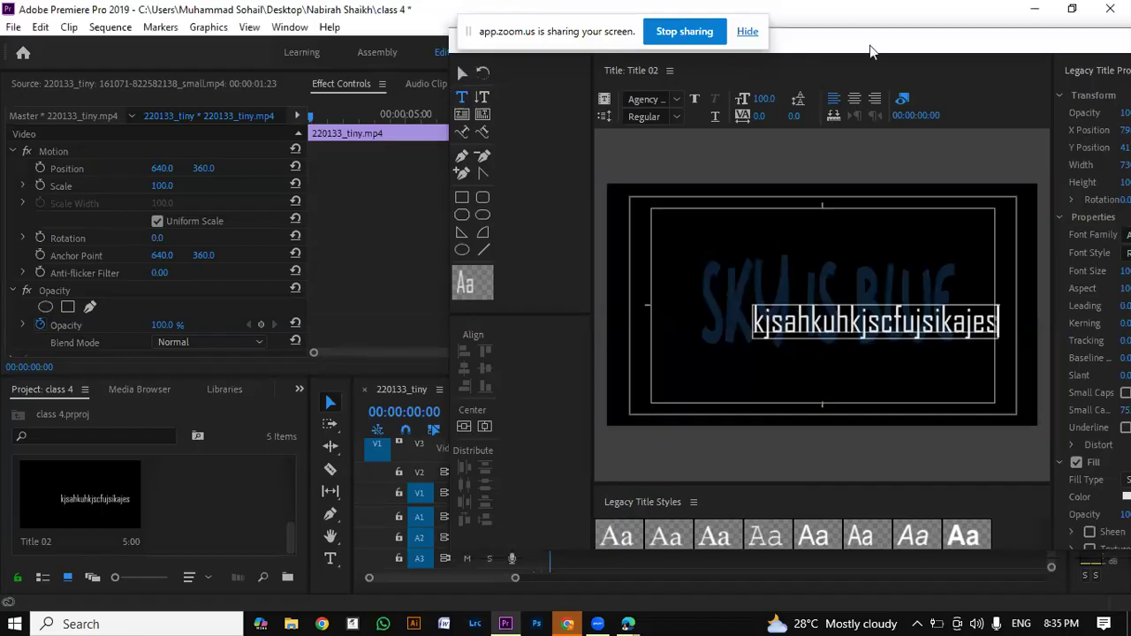
Step: Move the new text below the heading near the frame's lower edge and stretch it to a width of about 1633
{"action": "left_click_drag", "start_coordinate": [872, 51], "coordinate": [654, 41]}
{"action": "left_click", "coordinate": [245, 67]}
{"action": "left_click_drag", "start_coordinate": [568, 326], "coordinate": [535, 376]}
{"action": "left_click_drag", "start_coordinate": [731, 372], "coordinate": [962, 372]}
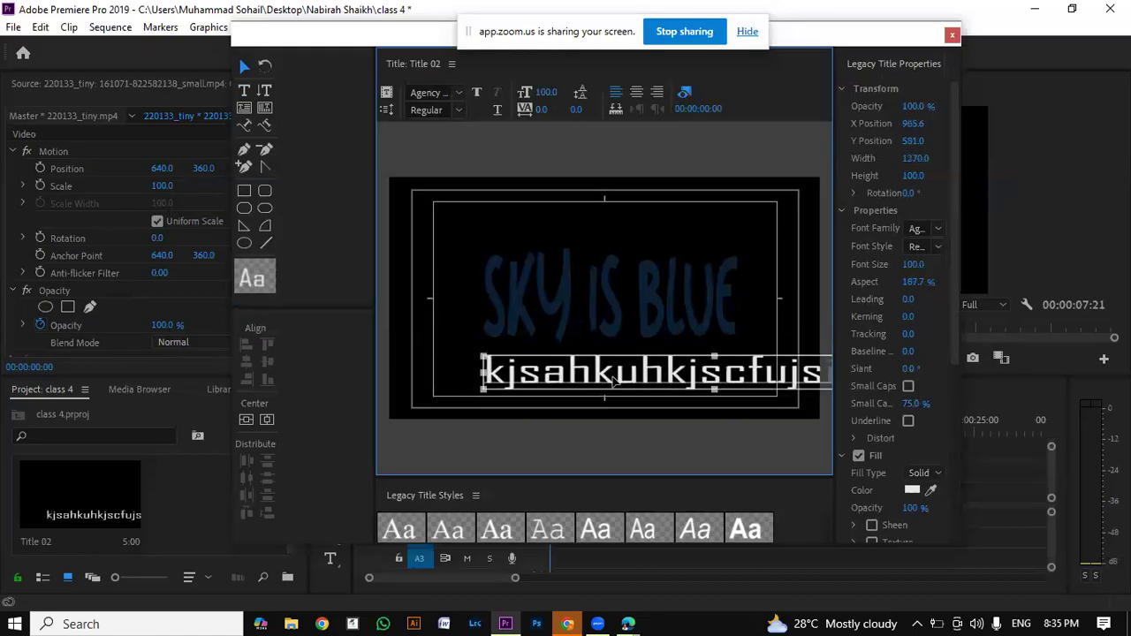
{"action": "left_click_drag", "start_coordinate": [484, 372], "coordinate": [394, 430]}
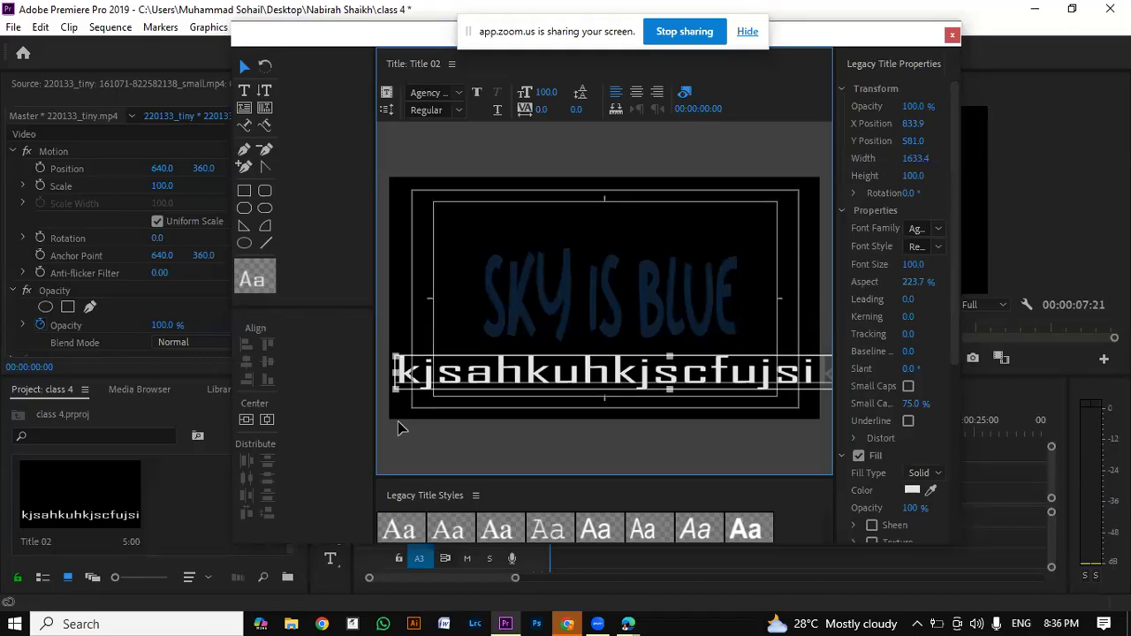
{"action": "mouse_move", "coordinate": [488, 378]}
{"action": "left_mouse_down"}
{"action": "mouse_move", "coordinate": [486, 402]}
{"action": "mouse_move", "coordinate": [580, 400]}
{"action": "mouse_move", "coordinate": [482, 420]}
{"action": "mouse_move", "coordinate": [485, 399]}
{"action": "left_mouse_up"}
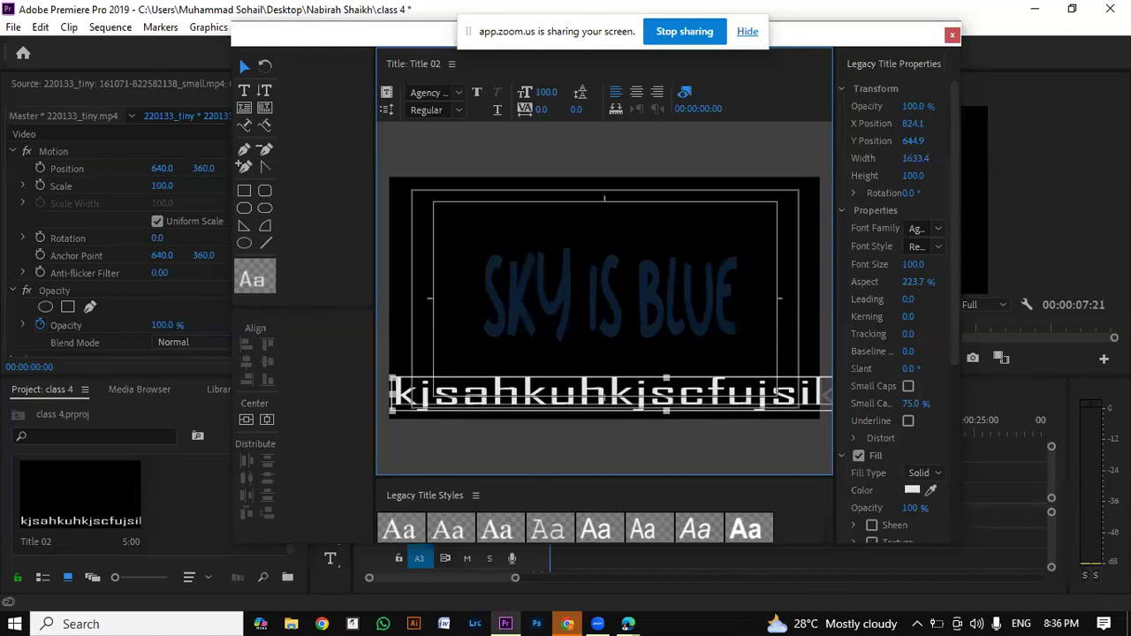
Step: Move the text up over the heading and draw a full-width rectangle strip, about 1286 by 67, near the frame's lower edge
{"action": "left_click_drag", "start_coordinate": [881, 37], "coordinate": [963, 16]}
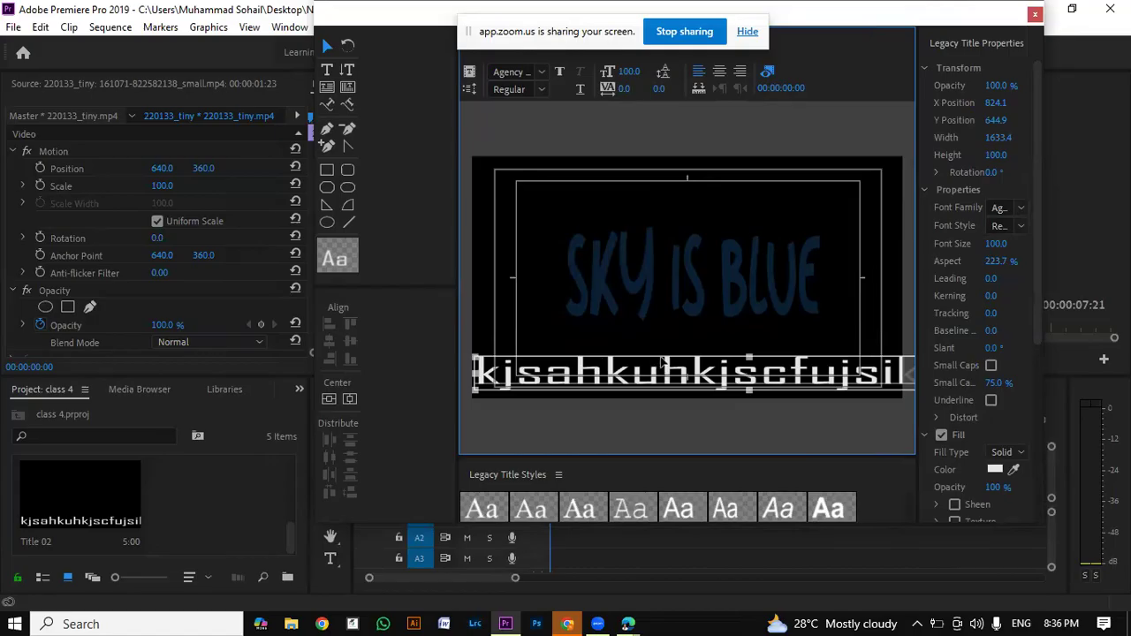
{"action": "left_click_drag", "start_coordinate": [594, 370], "coordinate": [610, 243]}
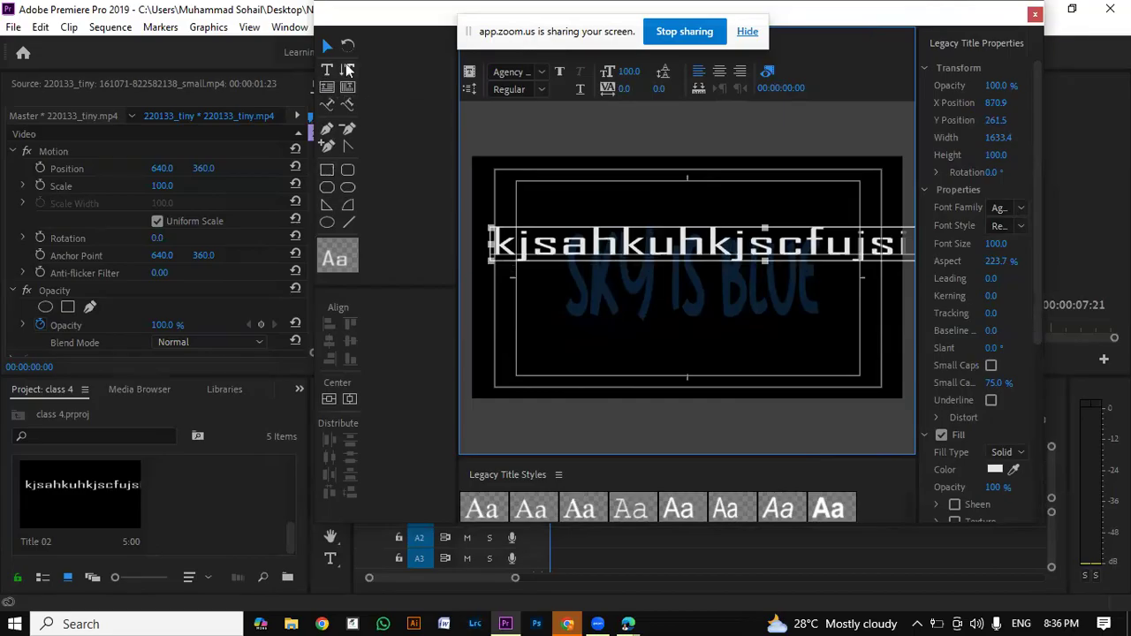
{"action": "left_click", "coordinate": [325, 169]}
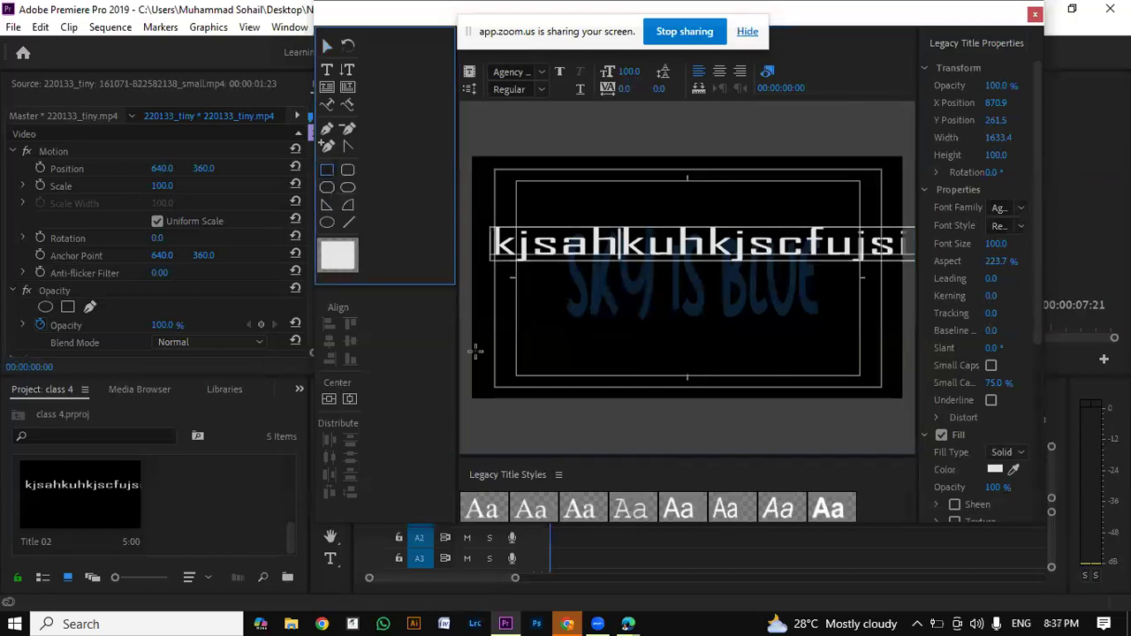
{"action": "mouse_move", "coordinate": [471, 351]}
{"action": "left_mouse_down"}
{"action": "mouse_move", "coordinate": [903, 363]}
{"action": "mouse_move", "coordinate": [887, 383]}
{"action": "mouse_move", "coordinate": [896, 389]}
{"action": "mouse_move", "coordinate": [908, 386]}
{"action": "mouse_move", "coordinate": [904, 373]}
{"action": "left_mouse_up"}
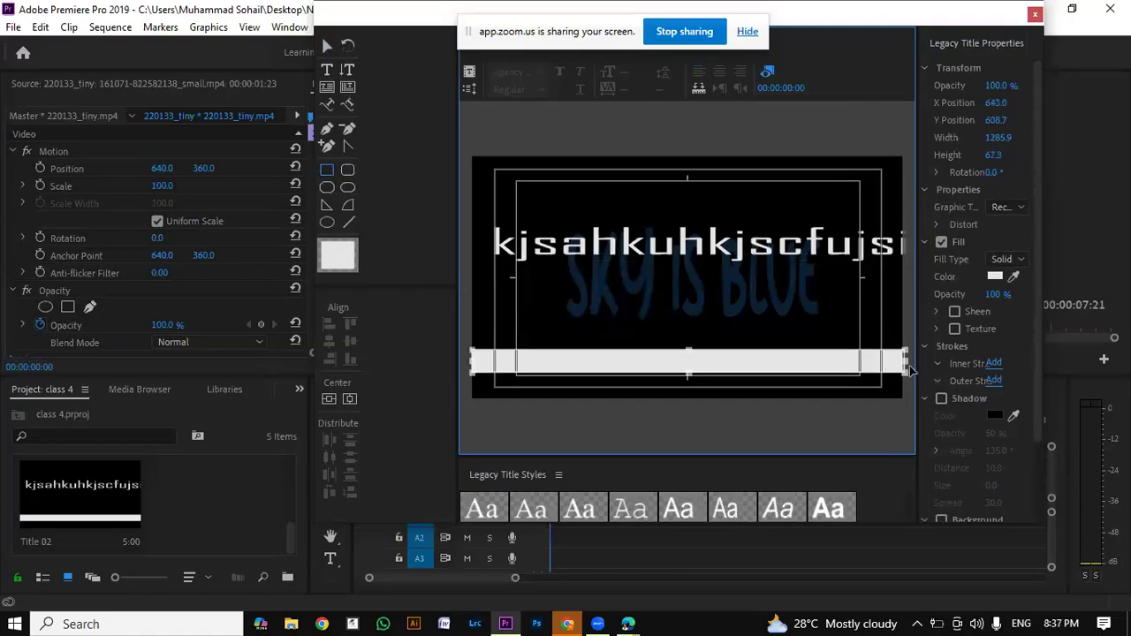
Step: Set the rectangle strip's fill color to pale teal 9EC6C0
{"action": "left_click", "coordinate": [996, 277]}
{"action": "left_click", "coordinate": [589, 265]}
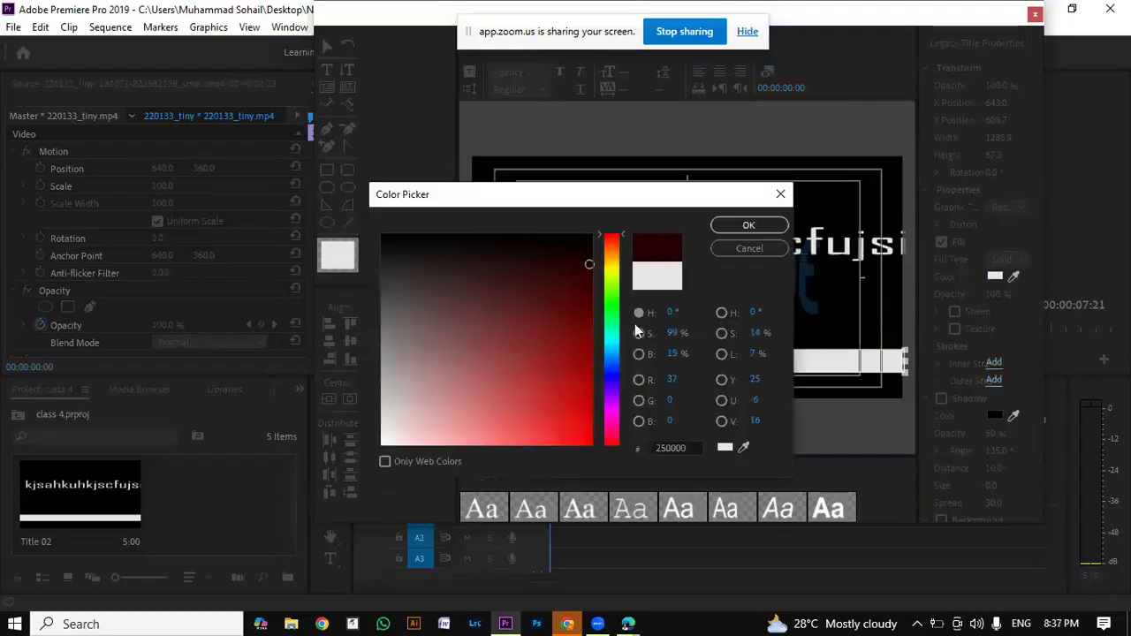
{"action": "left_click", "coordinate": [611, 314]}
{"action": "left_click", "coordinate": [613, 336]}
{"action": "mouse_move", "coordinate": [579, 339]}
{"action": "left_mouse_down"}
{"action": "mouse_move", "coordinate": [436, 381]}
{"action": "mouse_move", "coordinate": [439, 404]}
{"action": "mouse_move", "coordinate": [425, 412]}
{"action": "mouse_move", "coordinate": [423, 398]}
{"action": "left_mouse_up"}
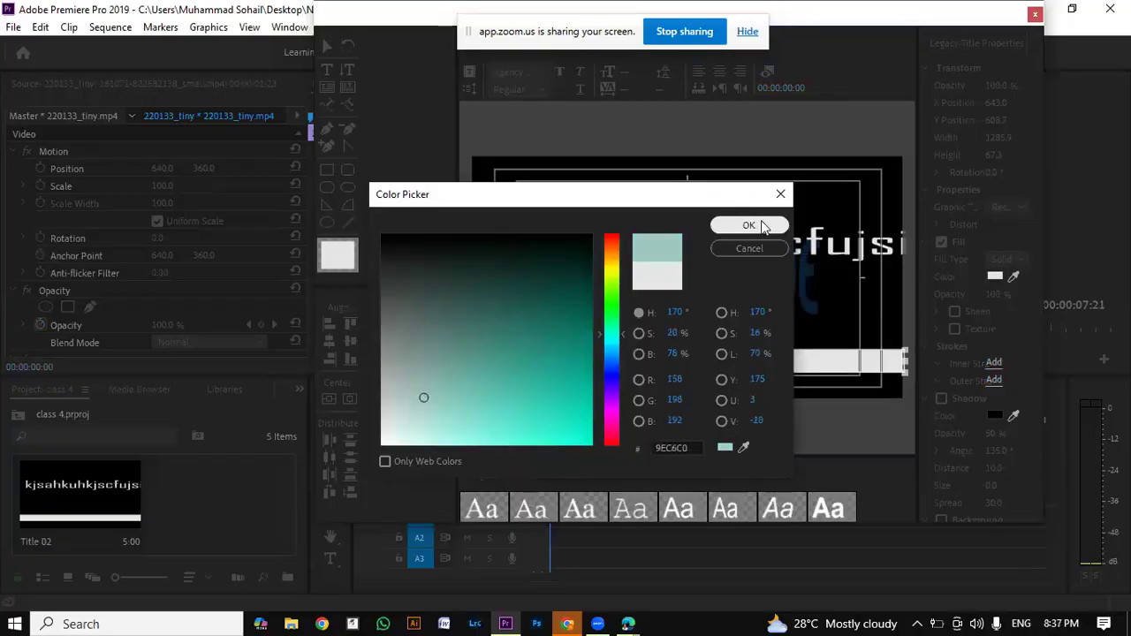
{"action": "left_click", "coordinate": [748, 225]}
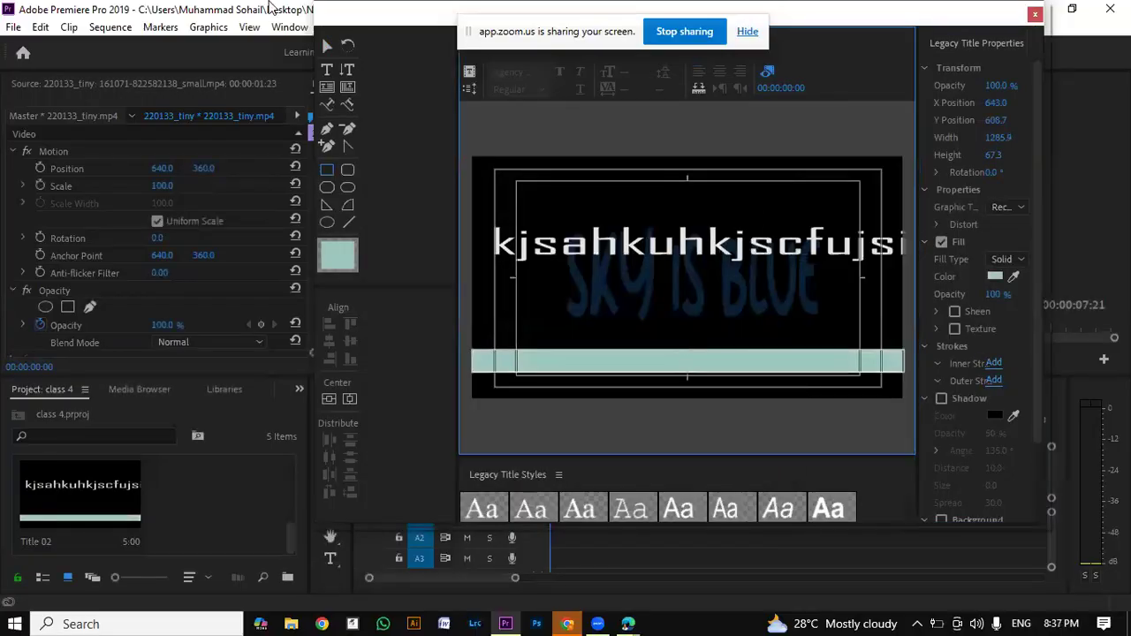
Step: Set the fill color of the "kjsahkuhkjscfujsikajes" text to dark blue 06014A
{"action": "left_click", "coordinate": [326, 46]}
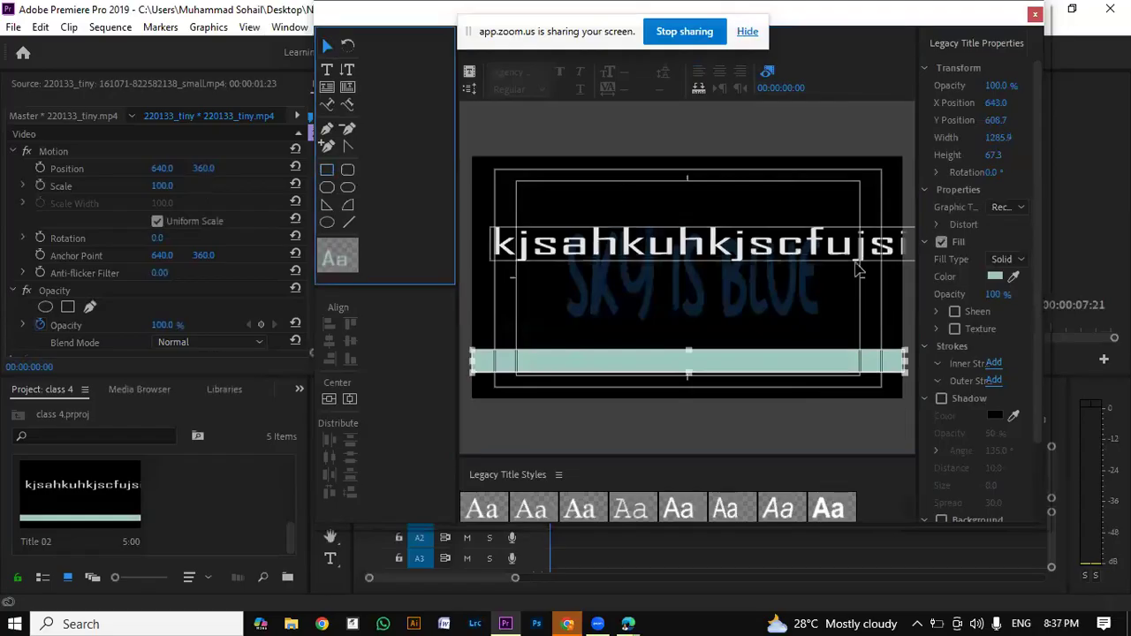
{"action": "left_click", "coordinate": [835, 252]}
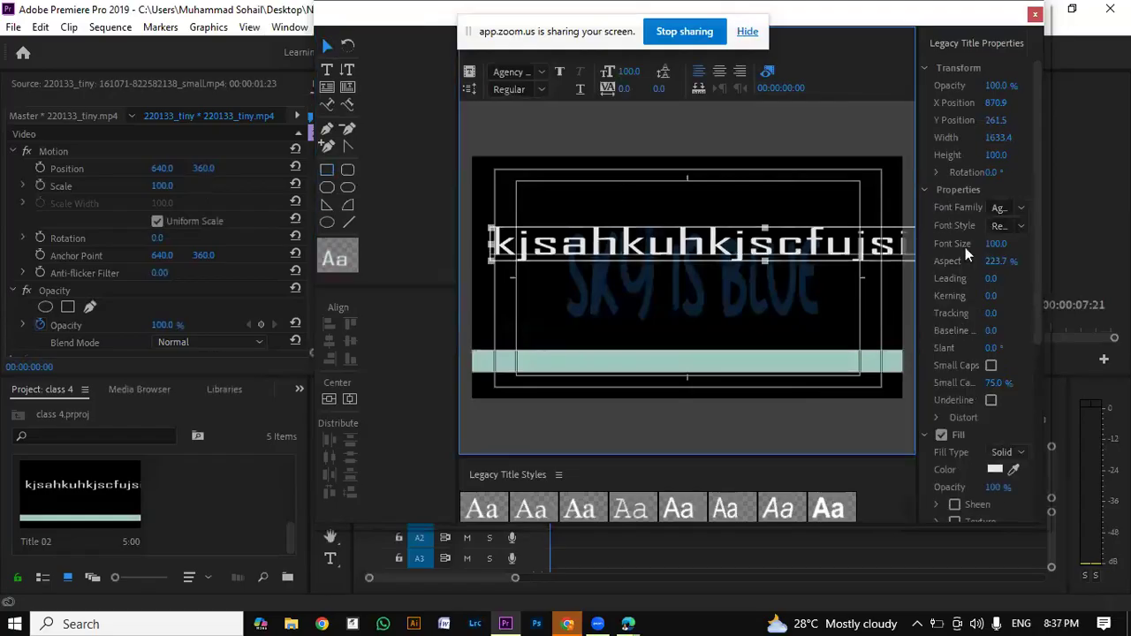
{"action": "left_click", "coordinate": [993, 473]}
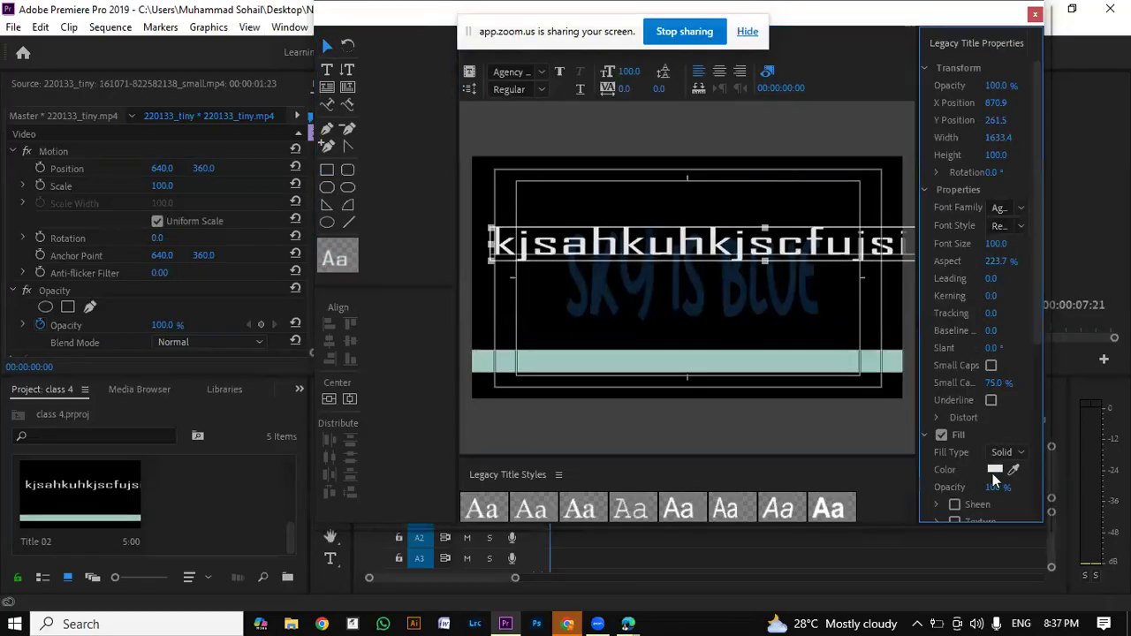
{"action": "left_click", "coordinate": [994, 471]}
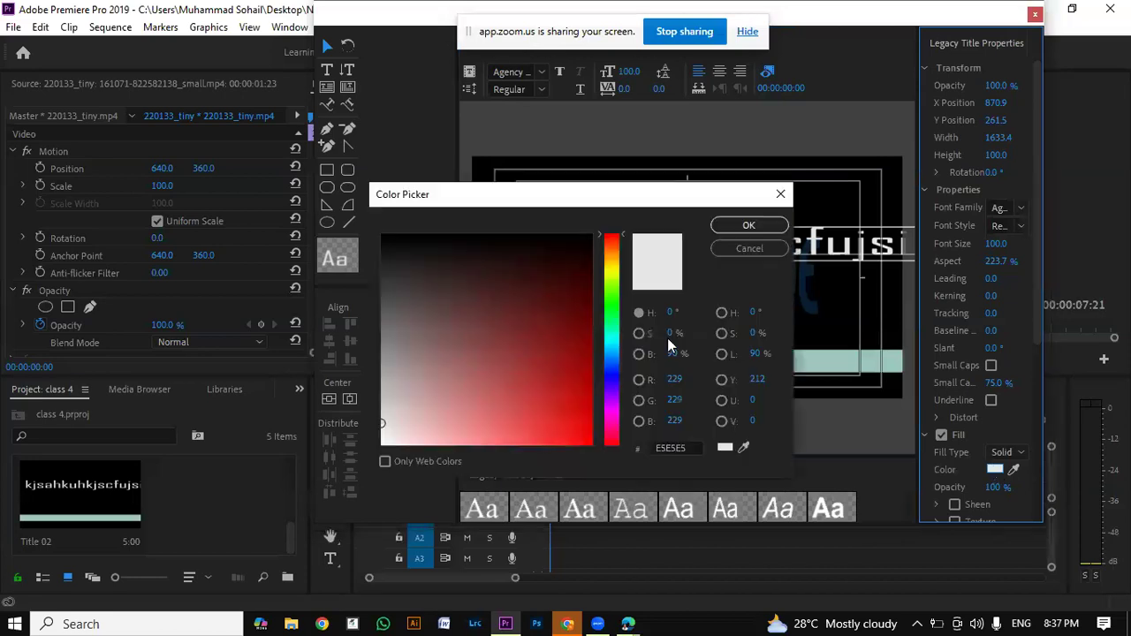
{"action": "left_click_drag", "start_coordinate": [608, 397], "coordinate": [616, 382]}
{"action": "mouse_move", "coordinate": [571, 336]}
{"action": "left_mouse_down"}
{"action": "mouse_move", "coordinate": [588, 371]}
{"action": "mouse_move", "coordinate": [589, 295]}
{"action": "left_mouse_up"}
{"action": "left_click", "coordinate": [749, 227]}
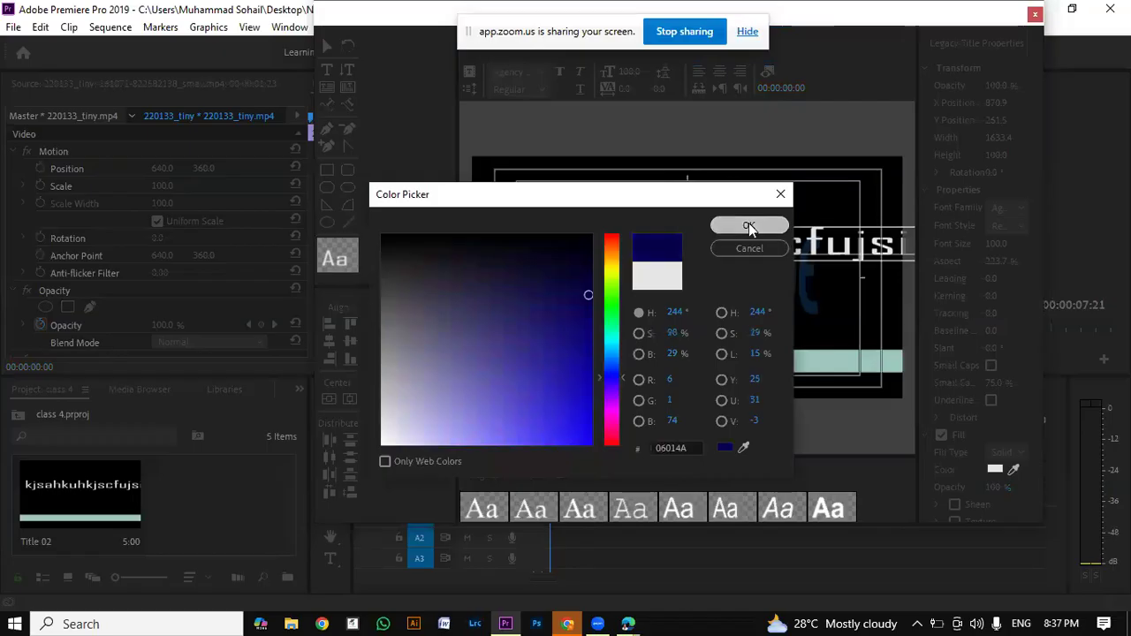
Step: Move the dark blue text down toward the strip, then try rotating the strip about 14° and undo the rotation
{"action": "left_click_drag", "start_coordinate": [699, 237], "coordinate": [702, 328]}
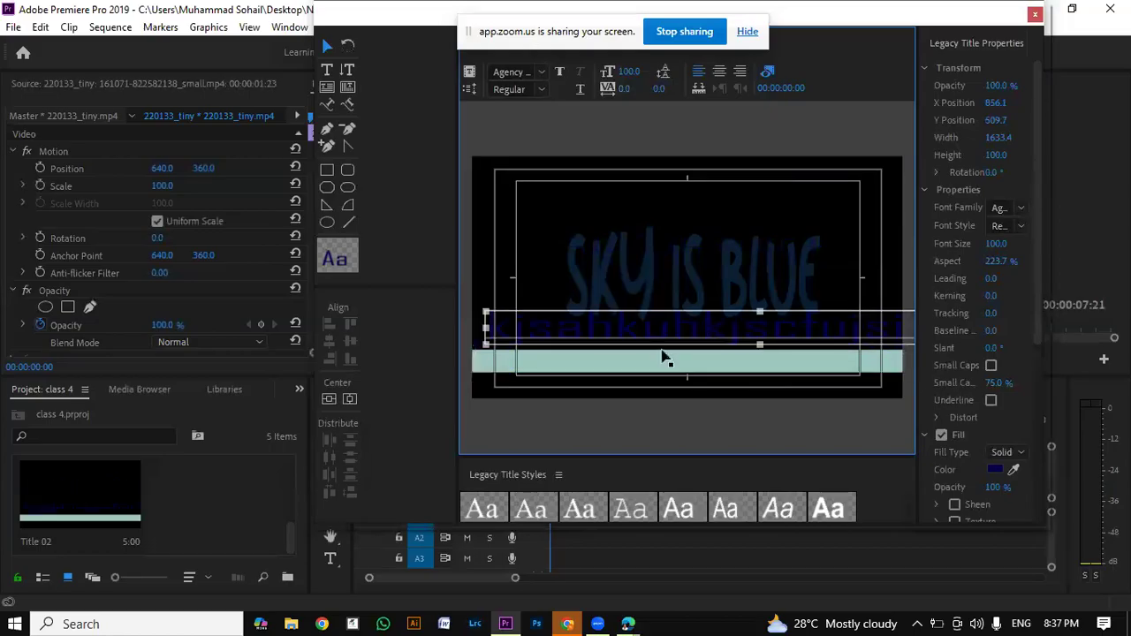
{"action": "left_click", "coordinate": [685, 362]}
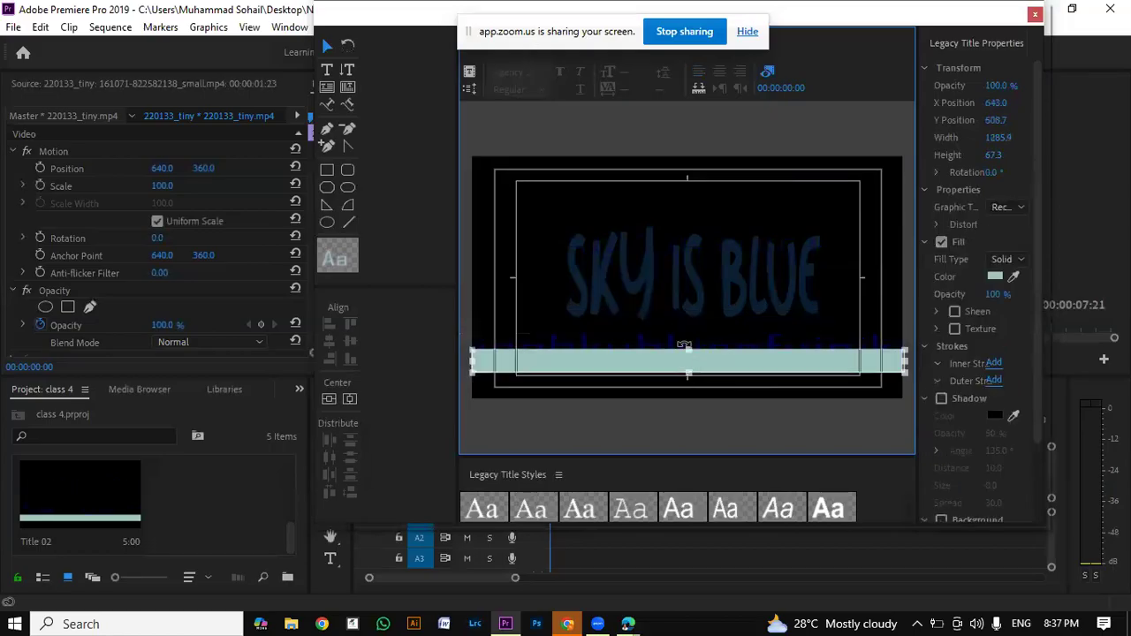
{"action": "left_click_drag", "start_coordinate": [688, 322], "coordinate": [698, 323]}
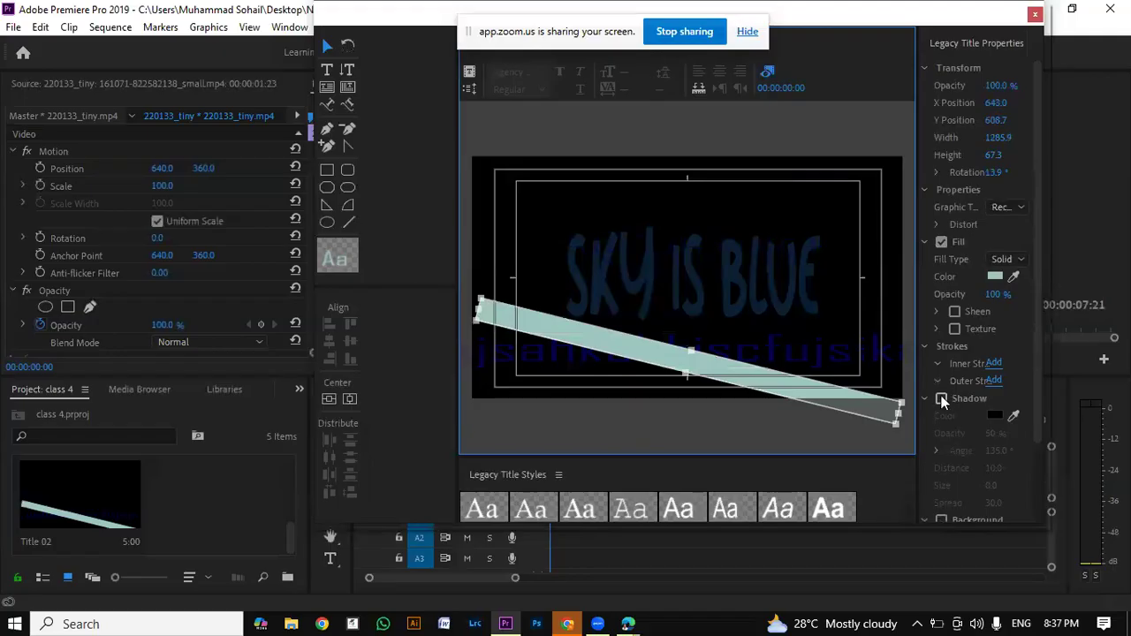
{"action": "key", "text": "ctrl+z"}
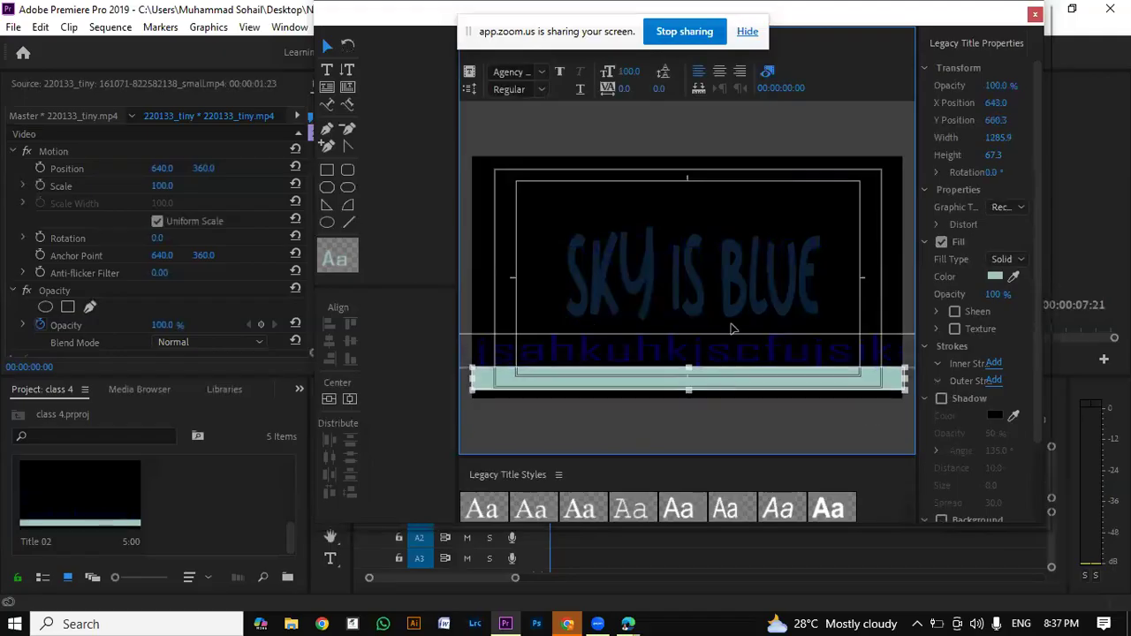
Step: Adjust the strip's vertical position and move the dark blue text onto it, at a Y Position of about 615
{"action": "left_click_drag", "start_coordinate": [731, 352], "coordinate": [731, 324]}
{"action": "left_click_drag", "start_coordinate": [722, 373], "coordinate": [739, 340]}
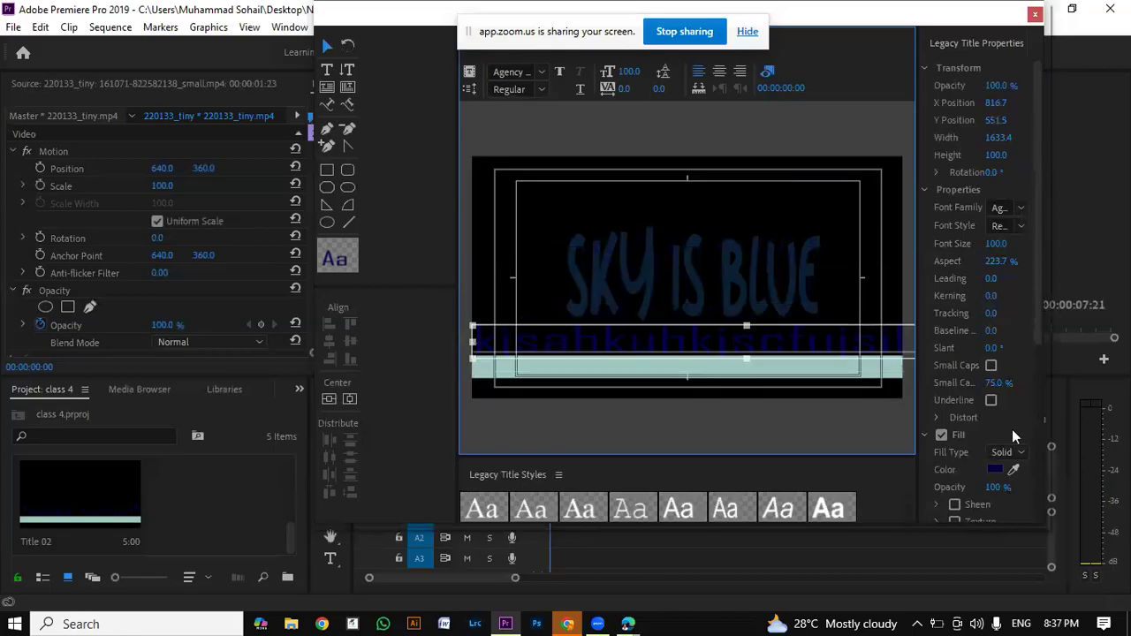
{"action": "mouse_move", "coordinate": [1037, 354]}
{"action": "left_mouse_down"}
{"action": "mouse_move", "coordinate": [1033, 411]}
{"action": "mouse_move", "coordinate": [1043, 290]}
{"action": "left_mouse_up"}
{"action": "mouse_move", "coordinate": [602, 363]}
{"action": "left_mouse_down"}
{"action": "mouse_move", "coordinate": [625, 362]}
{"action": "mouse_move", "coordinate": [601, 373]}
{"action": "mouse_move", "coordinate": [588, 330]}
{"action": "mouse_move", "coordinate": [591, 366]}
{"action": "left_mouse_up"}
{"action": "left_click", "coordinate": [598, 367]}
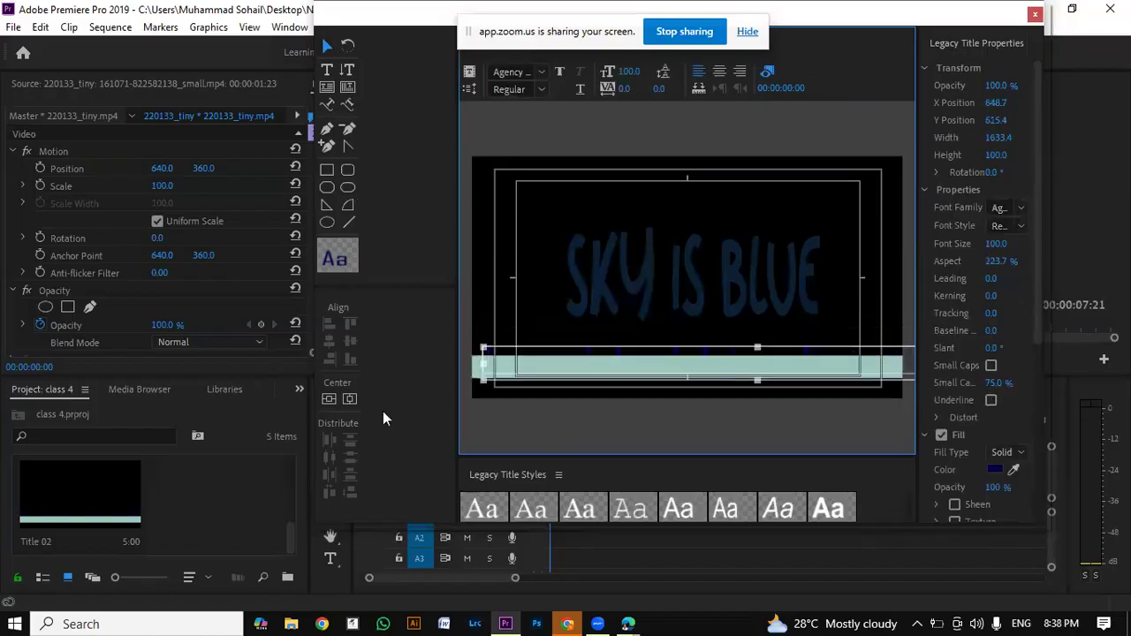
Step: Try centering the text horizontally and vertically in the frame, then move it back onto the strip at about X 769, Y 612
{"action": "left_click", "coordinate": [350, 400]}
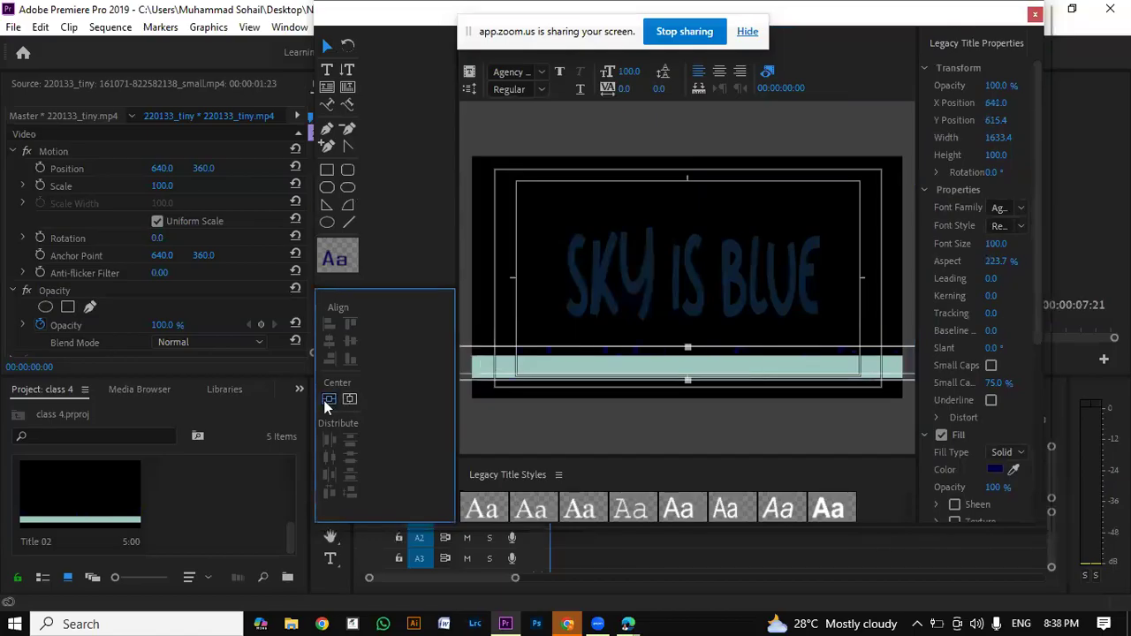
{"action": "left_click", "coordinate": [327, 399]}
{"action": "left_click", "coordinate": [551, 277]}
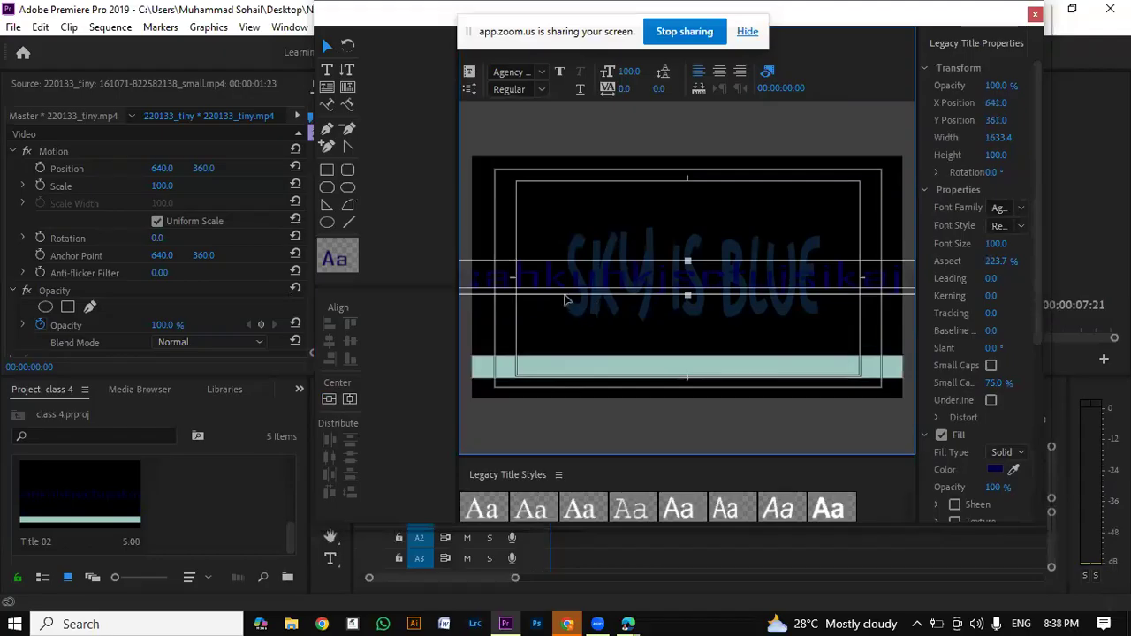
{"action": "left_click_drag", "start_coordinate": [592, 293], "coordinate": [624, 374]}
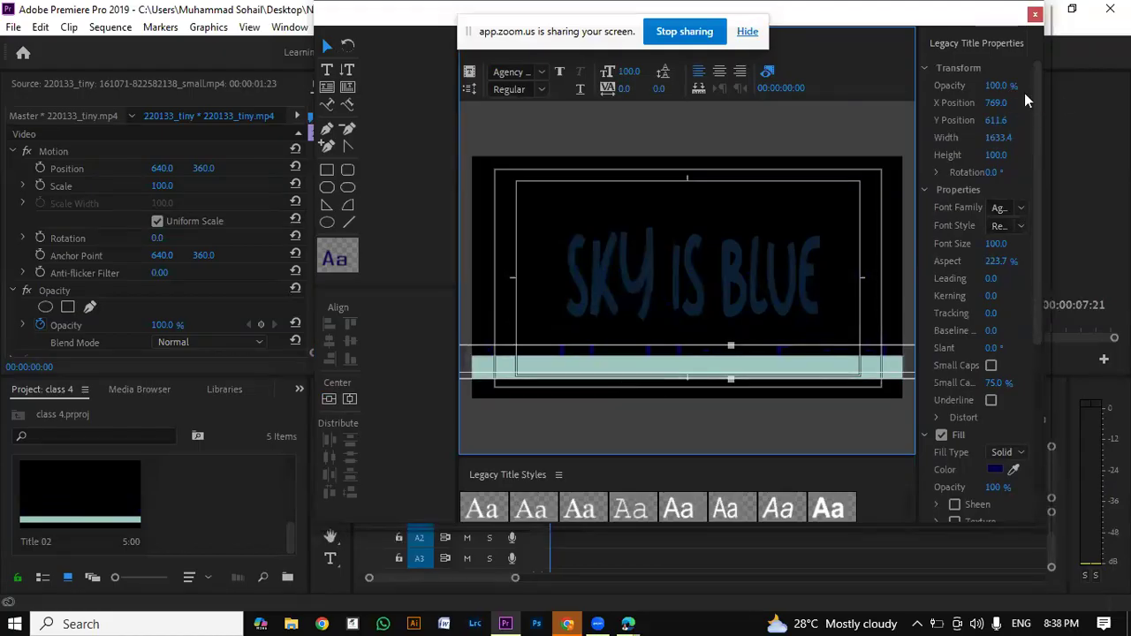
Step: Delete the light strip in Title 02 and move the dark blue text to about X 811, Y 626
{"action": "left_click_drag", "start_coordinate": [1040, 105], "coordinate": [1021, 177]}
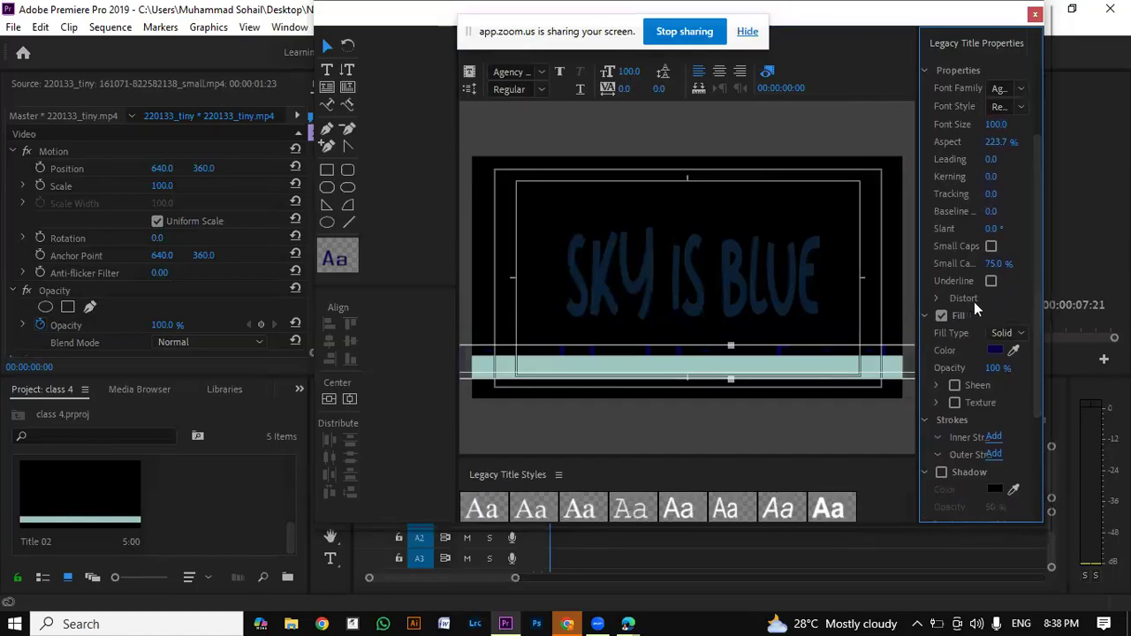
{"action": "left_click_drag", "start_coordinate": [1040, 206], "coordinate": [1033, 270]}
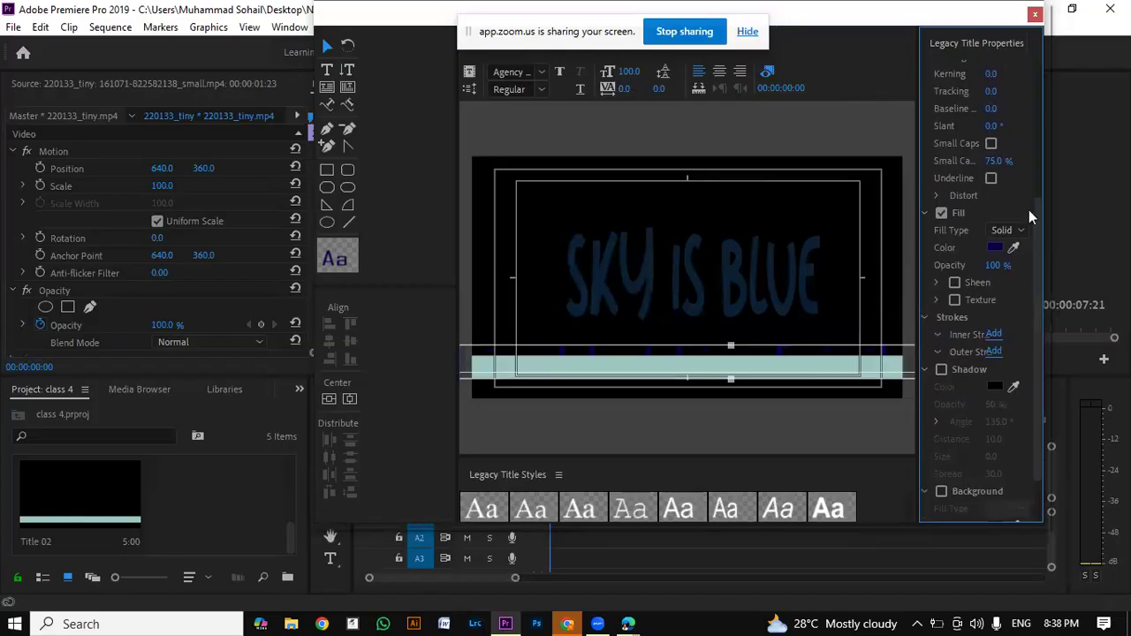
{"action": "left_click_drag", "start_coordinate": [780, 358], "coordinate": [794, 309]}
{"action": "key", "text": "Delete"}
{"action": "mouse_move", "coordinate": [779, 357]}
{"action": "left_mouse_down"}
{"action": "mouse_move", "coordinate": [799, 352]}
{"action": "mouse_move", "coordinate": [794, 367]}
{"action": "left_mouse_up"}
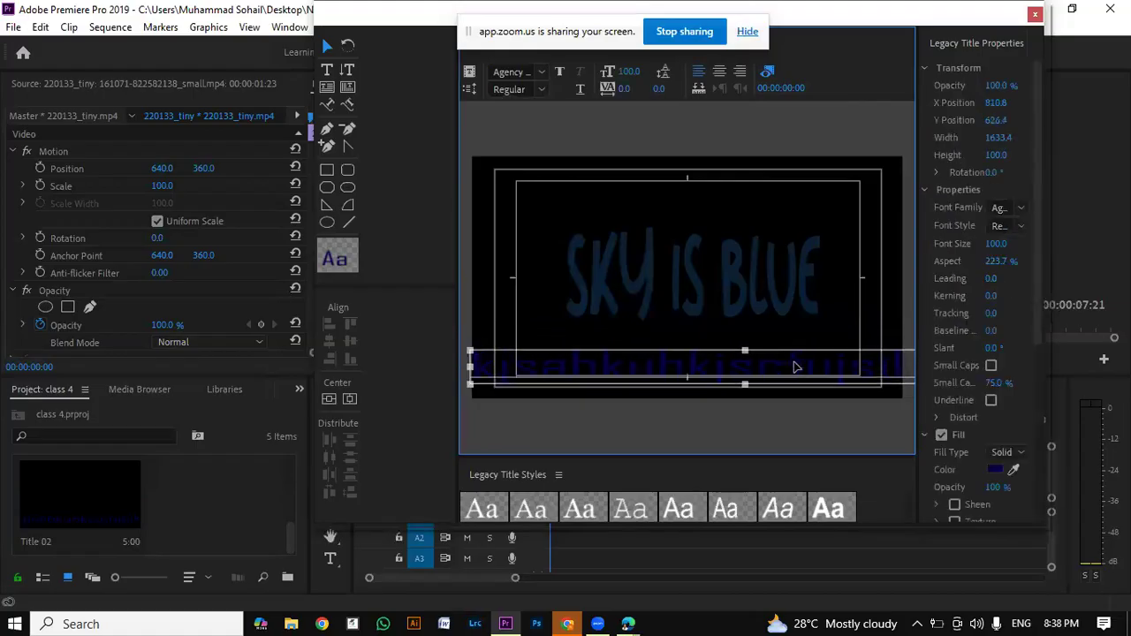
Step: Try enabling the Background option for the dark blue text, then turn it off again
{"action": "left_click", "coordinate": [757, 319]}
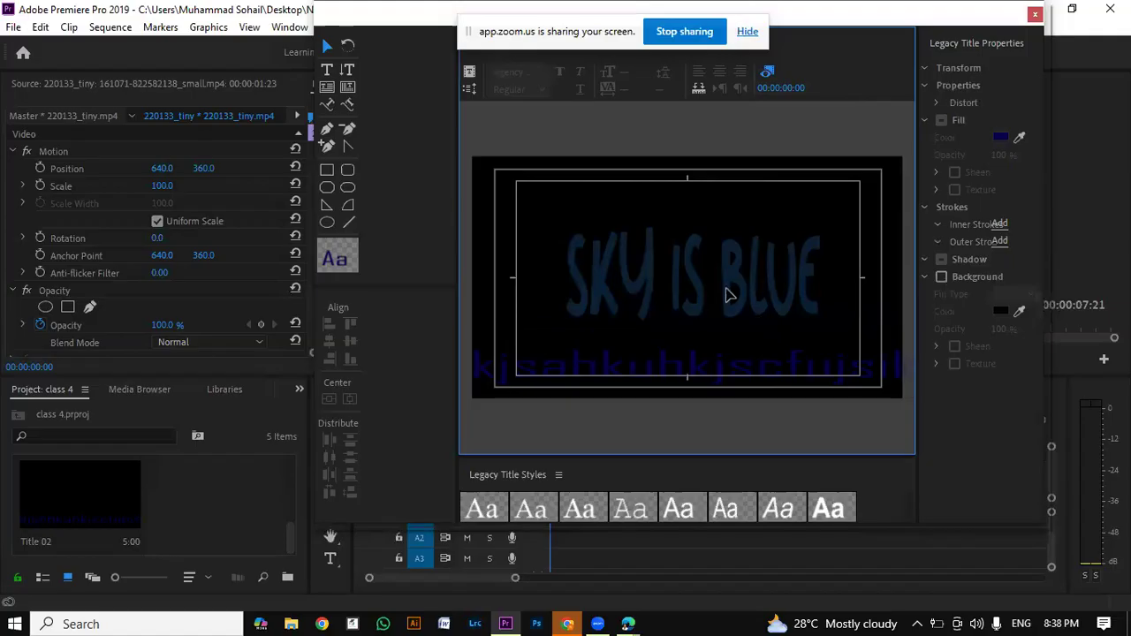
{"action": "left_click", "coordinate": [712, 371]}
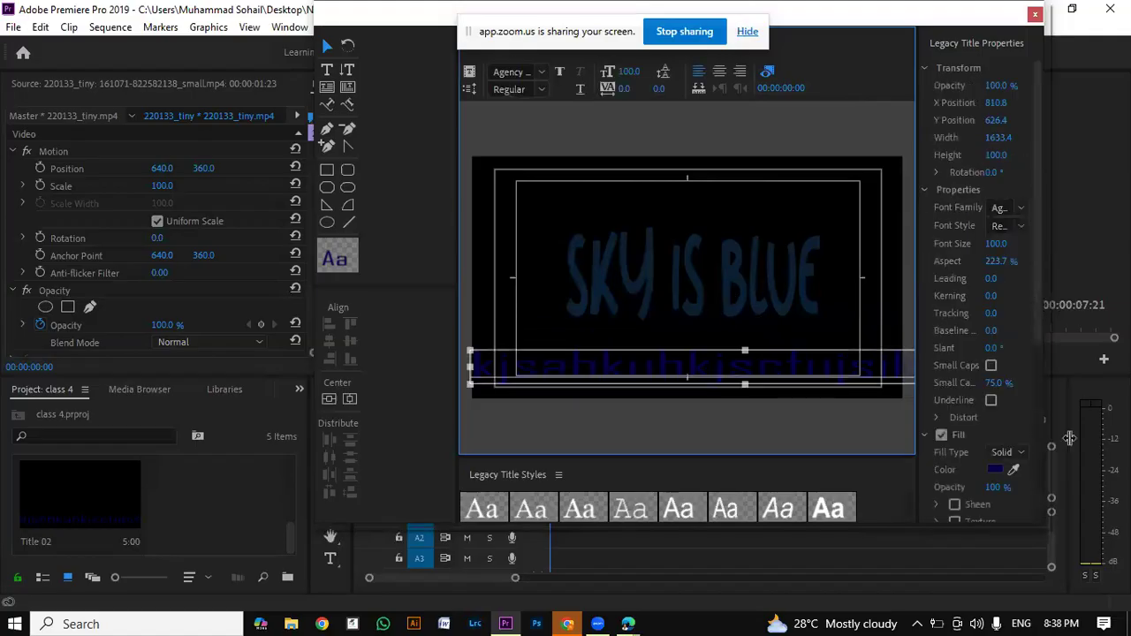
{"action": "left_click", "coordinate": [1040, 427]}
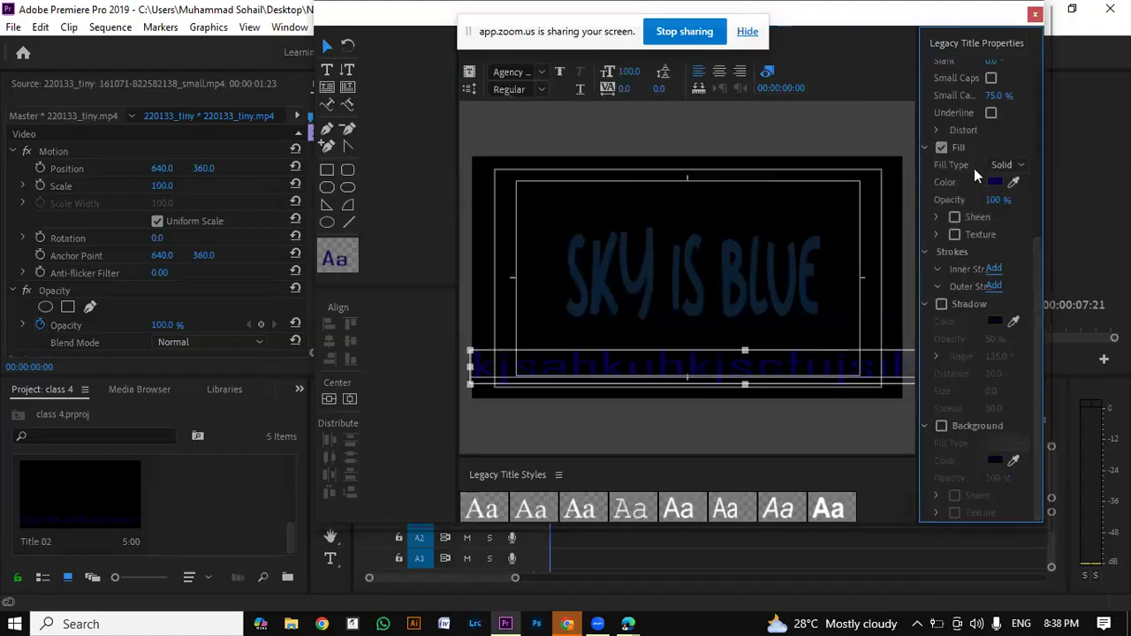
{"action": "left_click", "coordinate": [942, 428]}
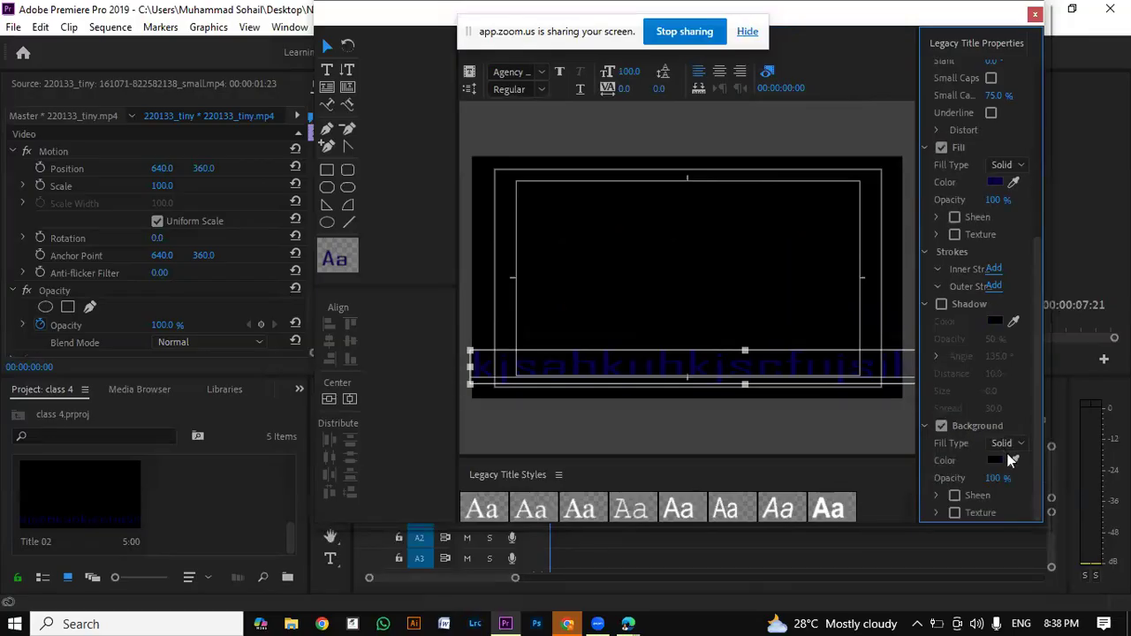
{"action": "left_click", "coordinate": [941, 427]}
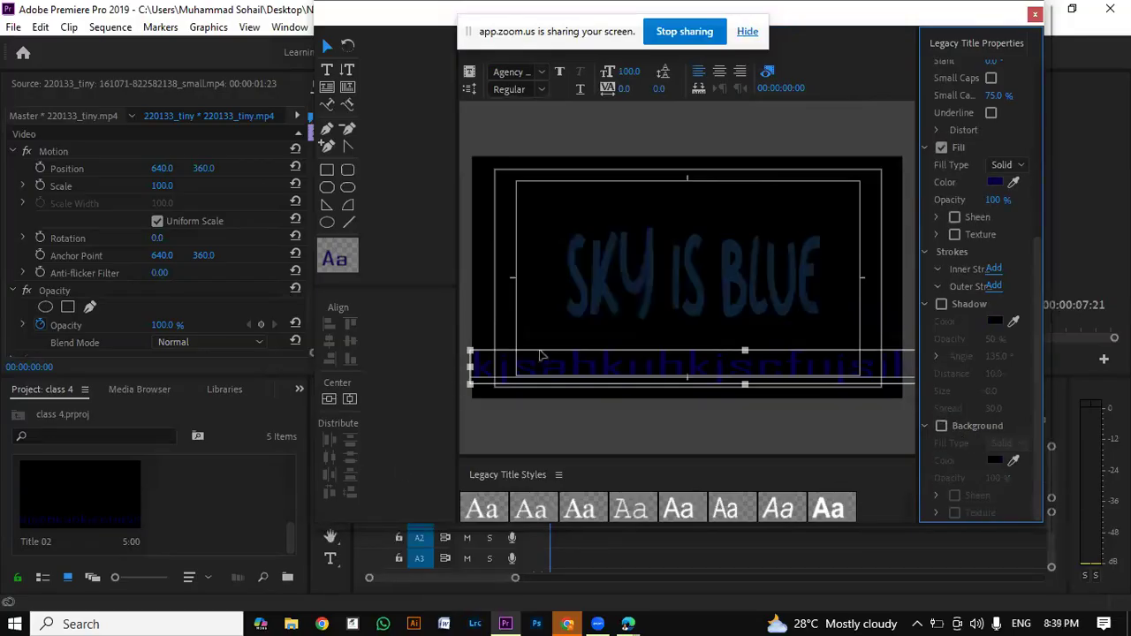
Step: Nudge the dark blue text to about X 828, Y 624 along the lower edge of the frame
{"action": "left_click", "coordinate": [702, 309]}
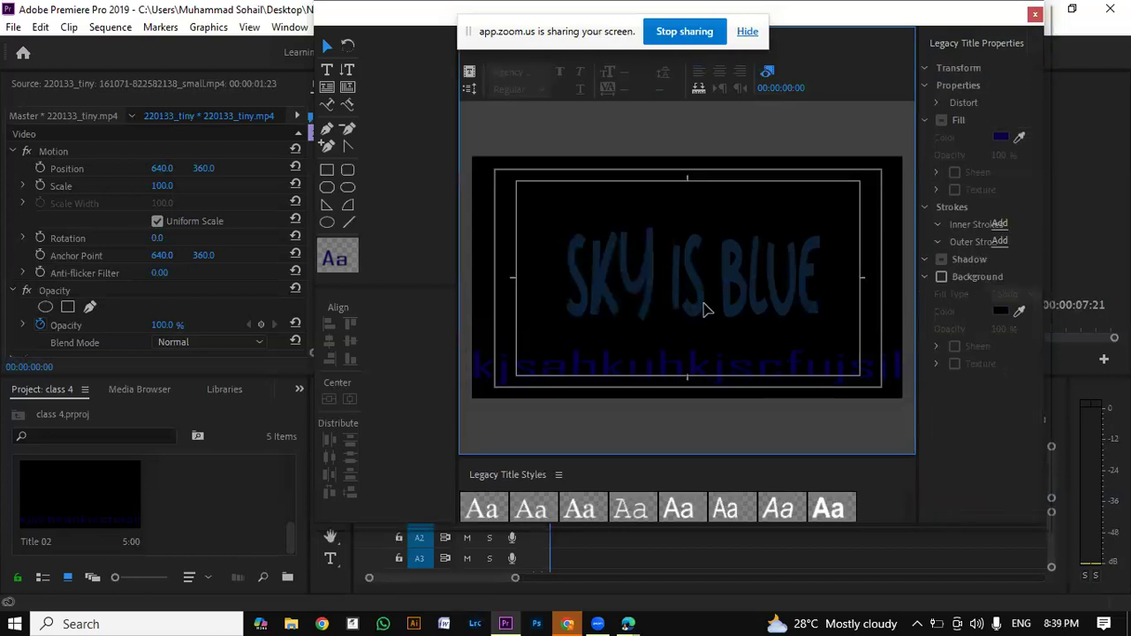
{"action": "left_click", "coordinate": [702, 361]}
{"action": "left_click_drag", "start_coordinate": [701, 357], "coordinate": [695, 360]}
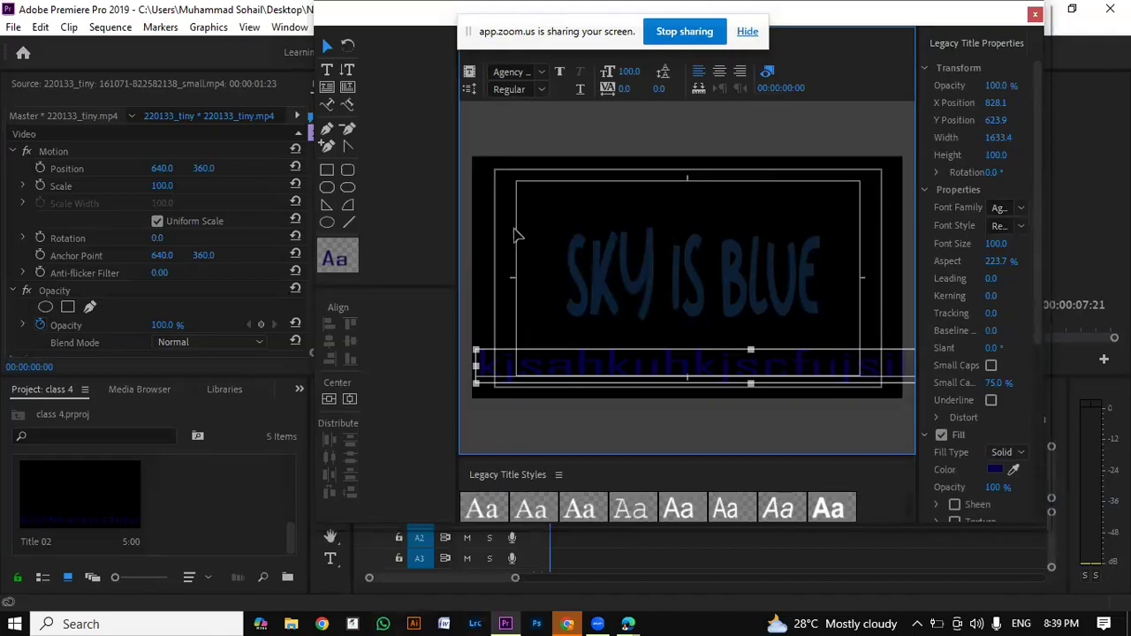
{"action": "left_click", "coordinate": [469, 89]}
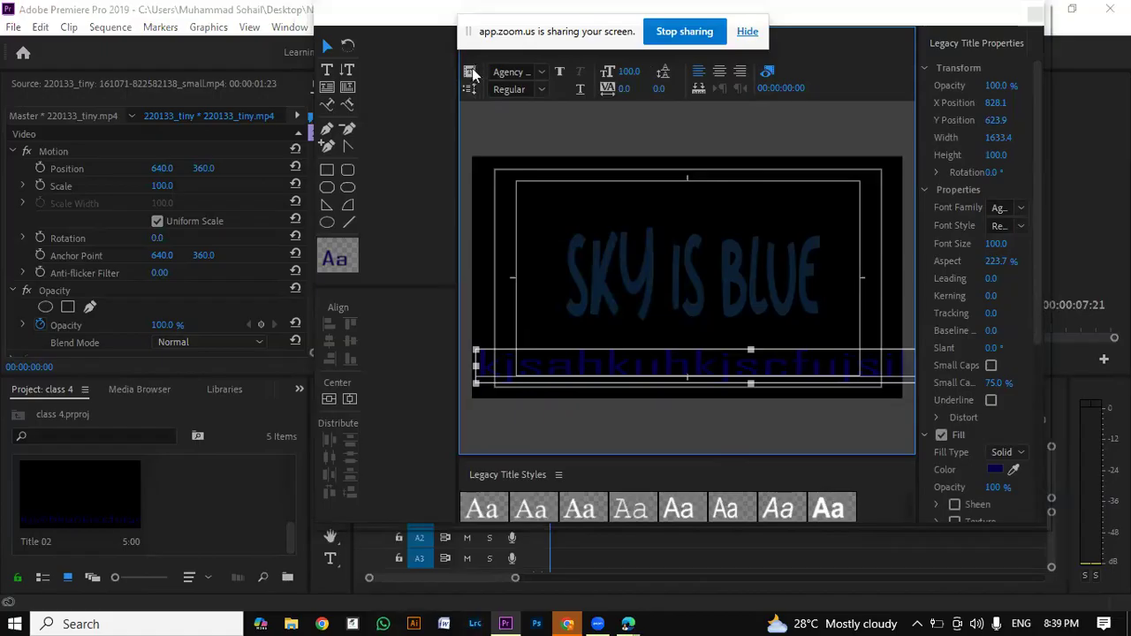
{"action": "left_click", "coordinate": [468, 92]}
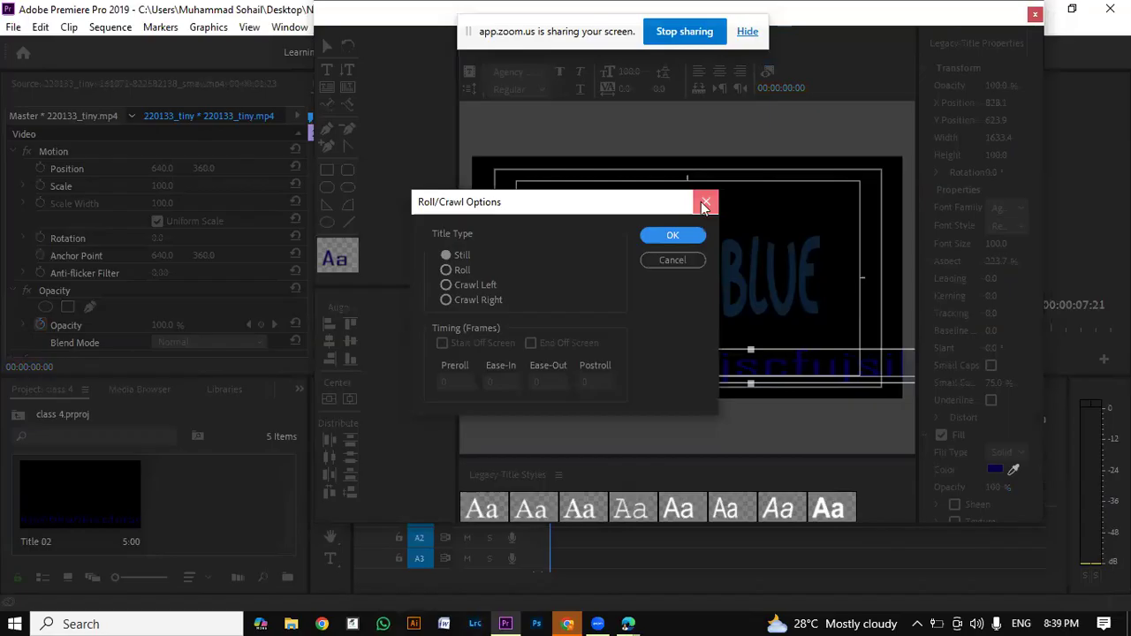
{"action": "left_click", "coordinate": [705, 204]}
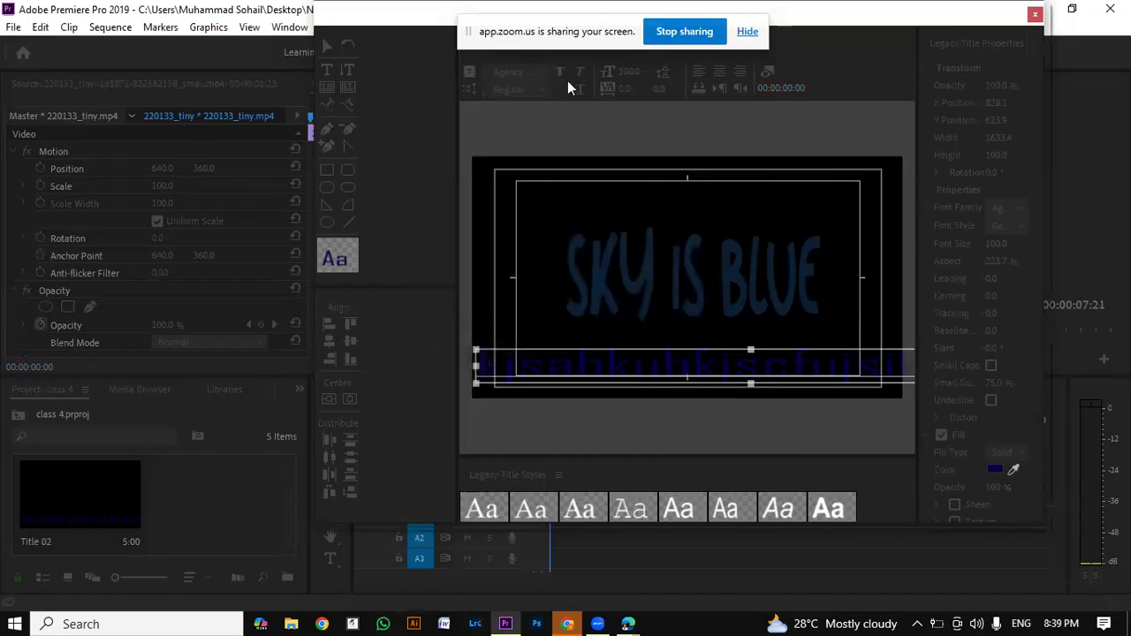
Step: Set Title 02 to Crawl Left with Start Off Screen and End Off Screen enabled
{"action": "left_click_drag", "start_coordinate": [616, 38], "coordinate": [240, 38]}
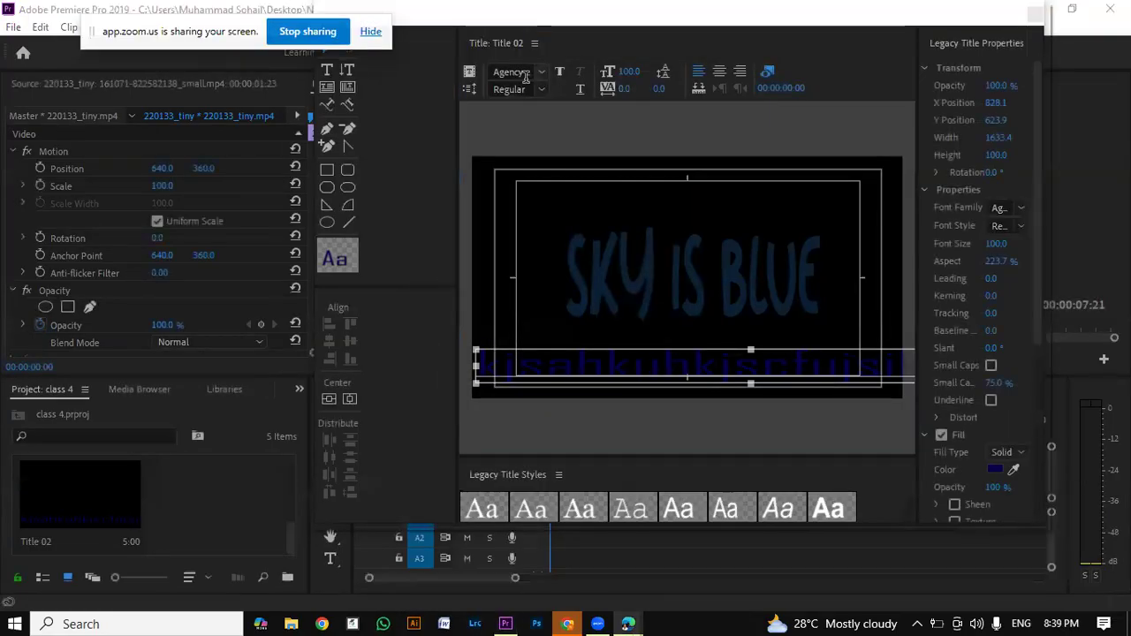
{"action": "left_click", "coordinate": [471, 92]}
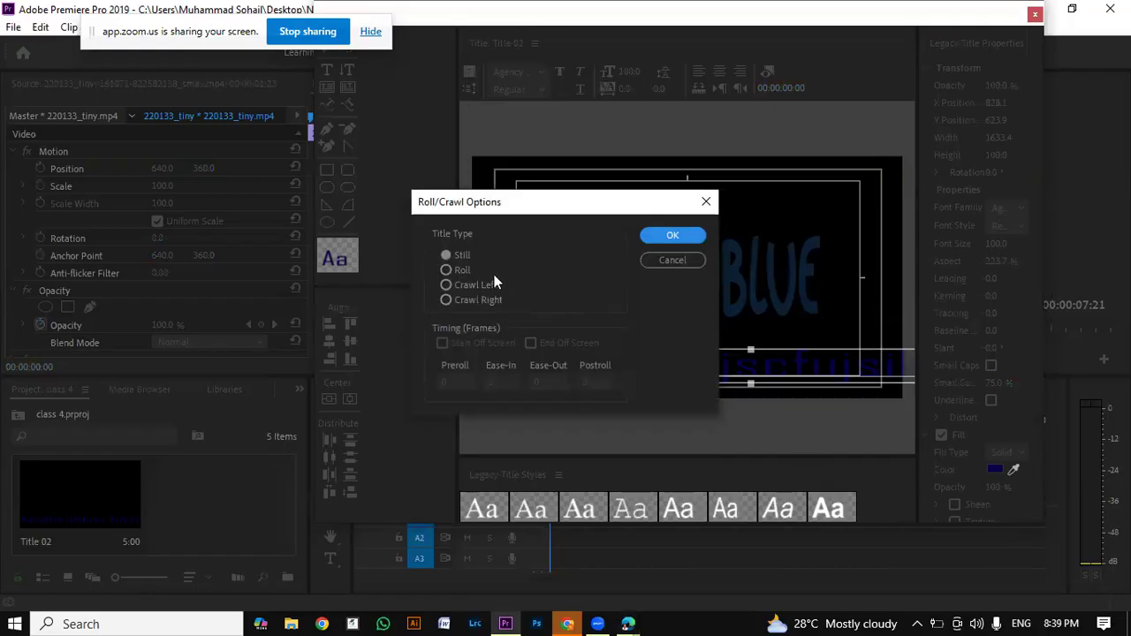
{"action": "left_click", "coordinate": [441, 284]}
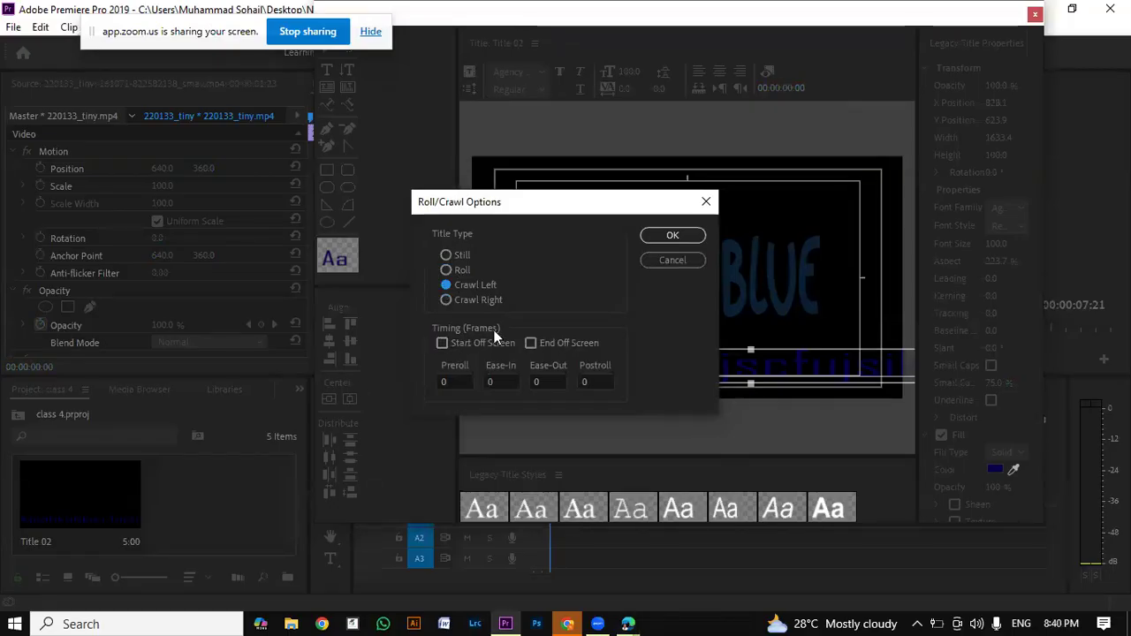
{"action": "left_click", "coordinate": [461, 344]}
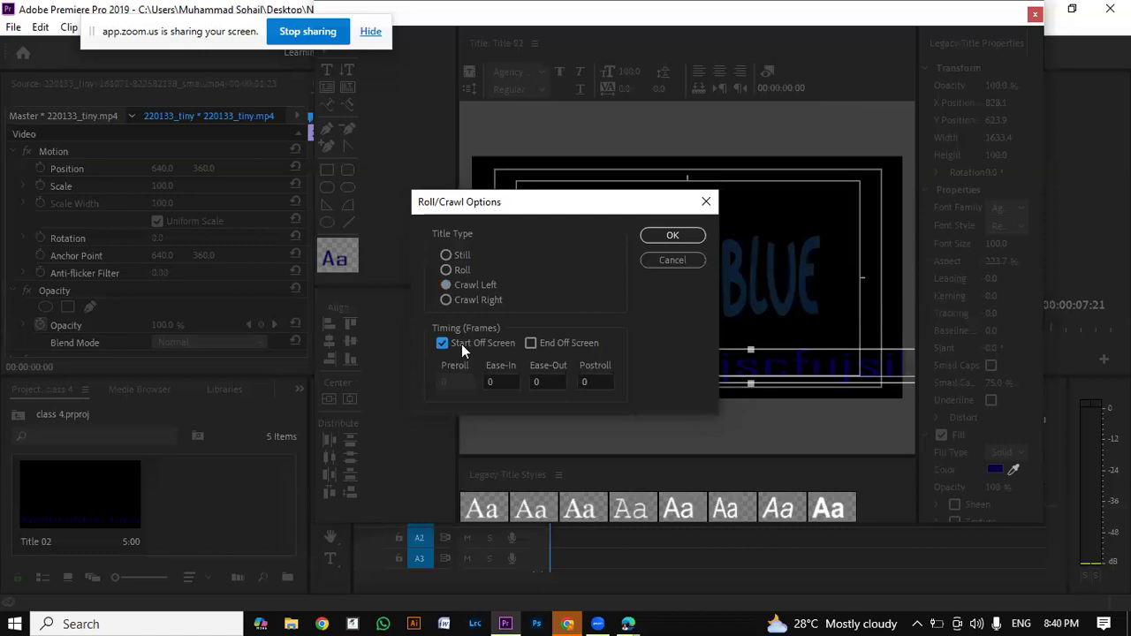
{"action": "left_click", "coordinate": [561, 344]}
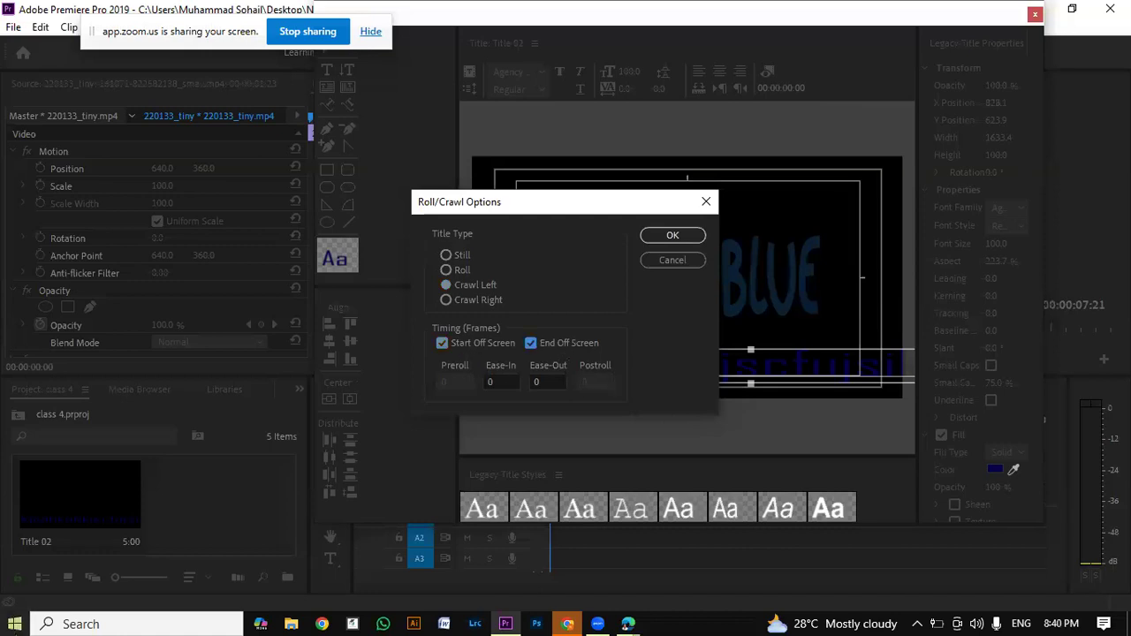
{"action": "left_click", "coordinate": [672, 236]}
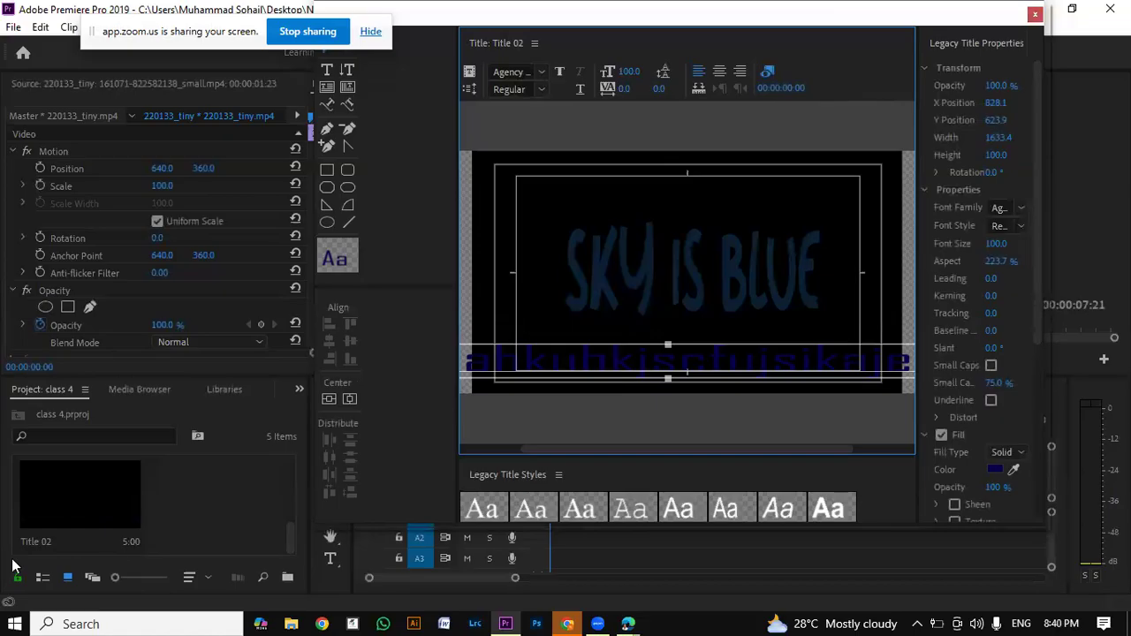
Step: Close the title editor and place Title 02 on track V2, starting at about 00:00:01:10
{"action": "left_click", "coordinate": [1034, 14]}
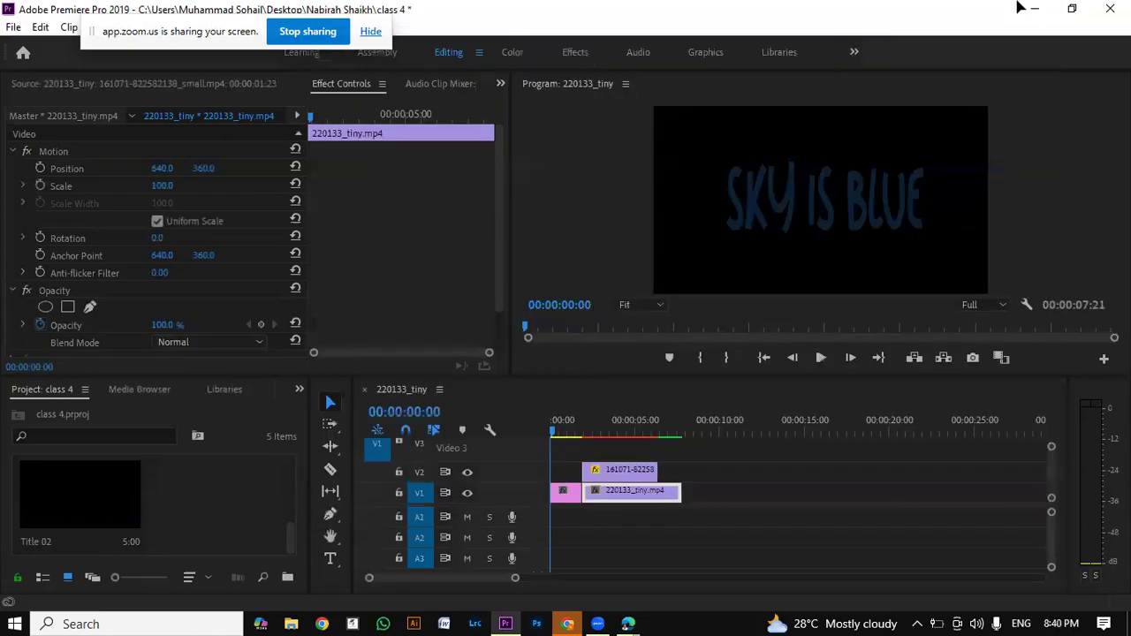
{"action": "left_click", "coordinate": [33, 524]}
{"action": "left_click_drag", "start_coordinate": [33, 523], "coordinate": [622, 471]}
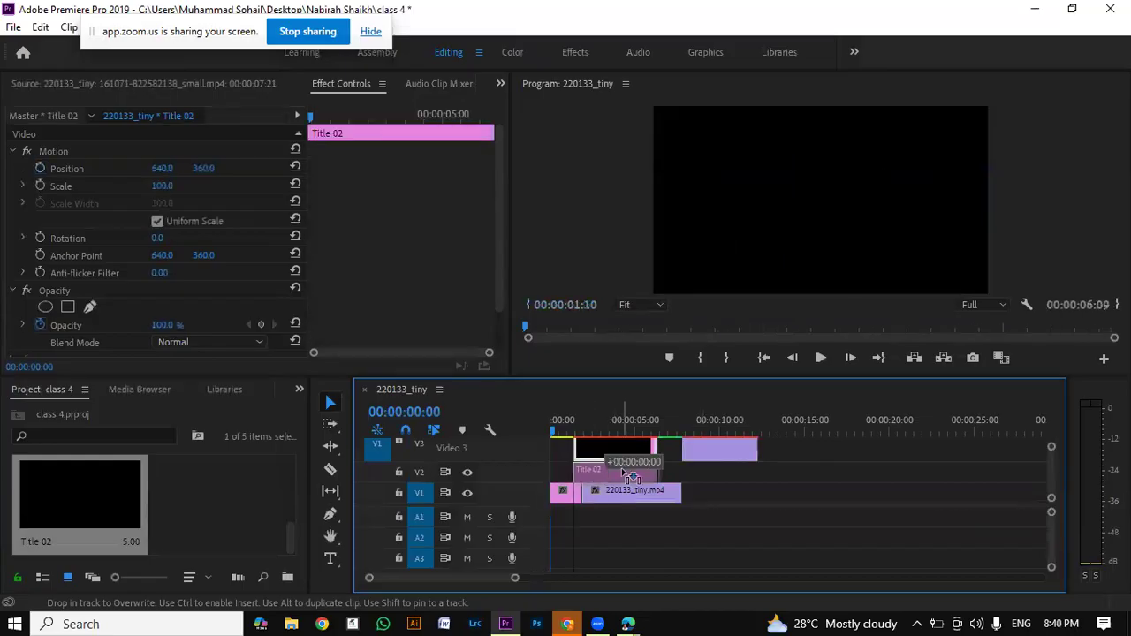
Step: Play back the crawling title, then return near the sequence start and render the previews
{"action": "key", "text": "space"}
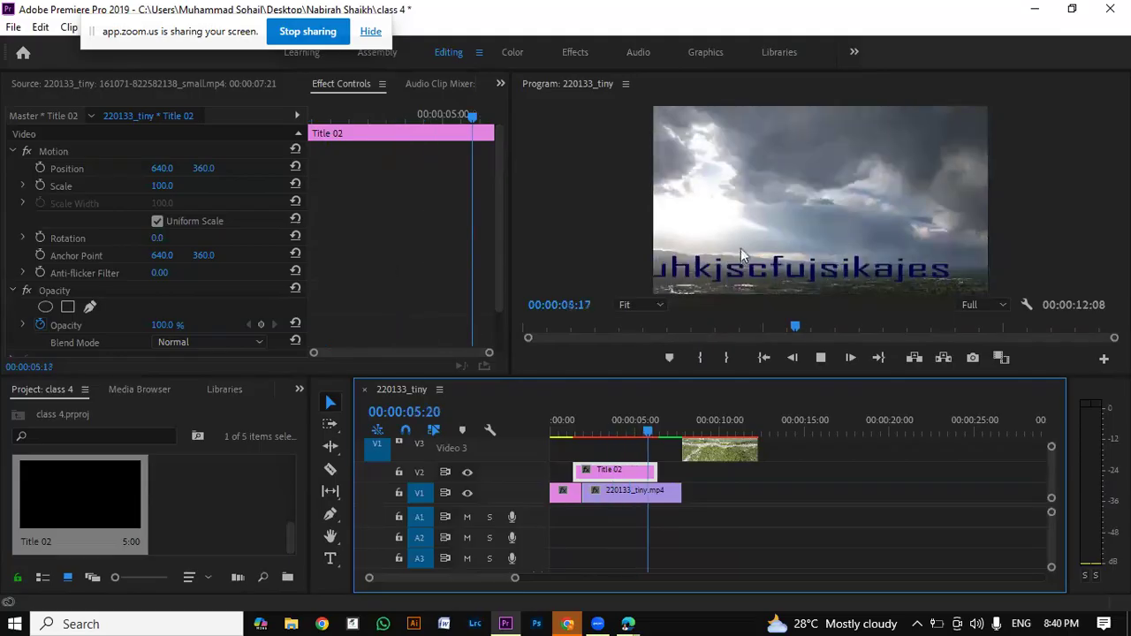
{"action": "left_click", "coordinate": [823, 357]}
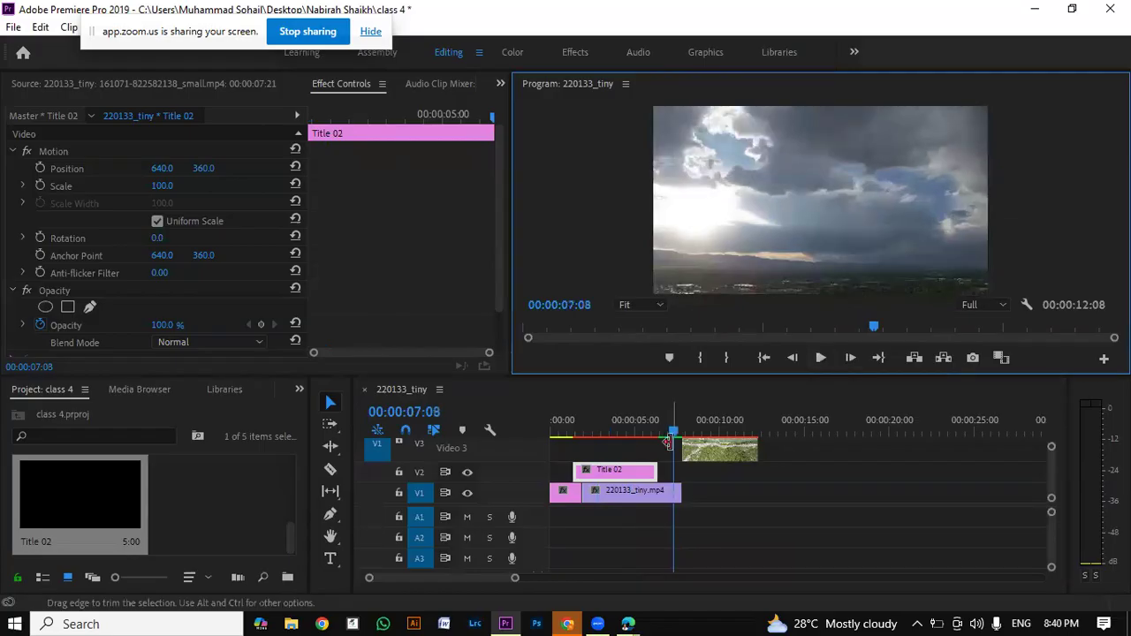
{"action": "left_click_drag", "start_coordinate": [675, 433], "coordinate": [553, 435]}
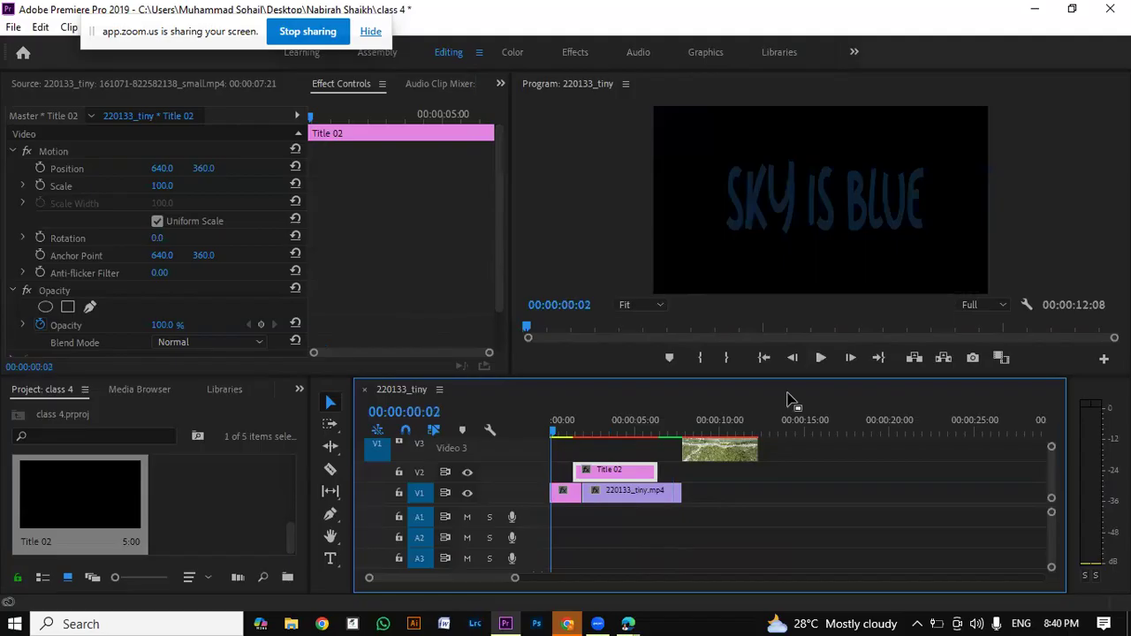
{"action": "key", "text": "Return"}
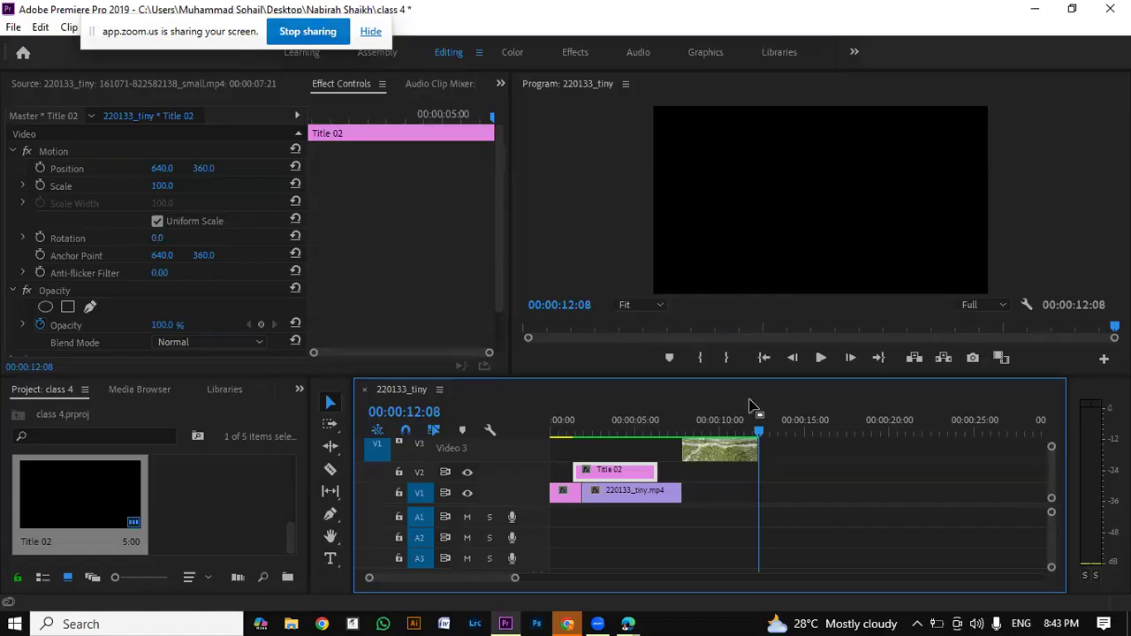
Step: Move the river clip on V3 over Title 02 and trim it to start at 00:00:01:10 and end with the title
{"action": "mouse_move", "coordinate": [707, 451]}
{"action": "left_mouse_down"}
{"action": "mouse_move", "coordinate": [648, 464]}
{"action": "mouse_move", "coordinate": [634, 455]}
{"action": "mouse_move", "coordinate": [699, 449]}
{"action": "left_mouse_up"}
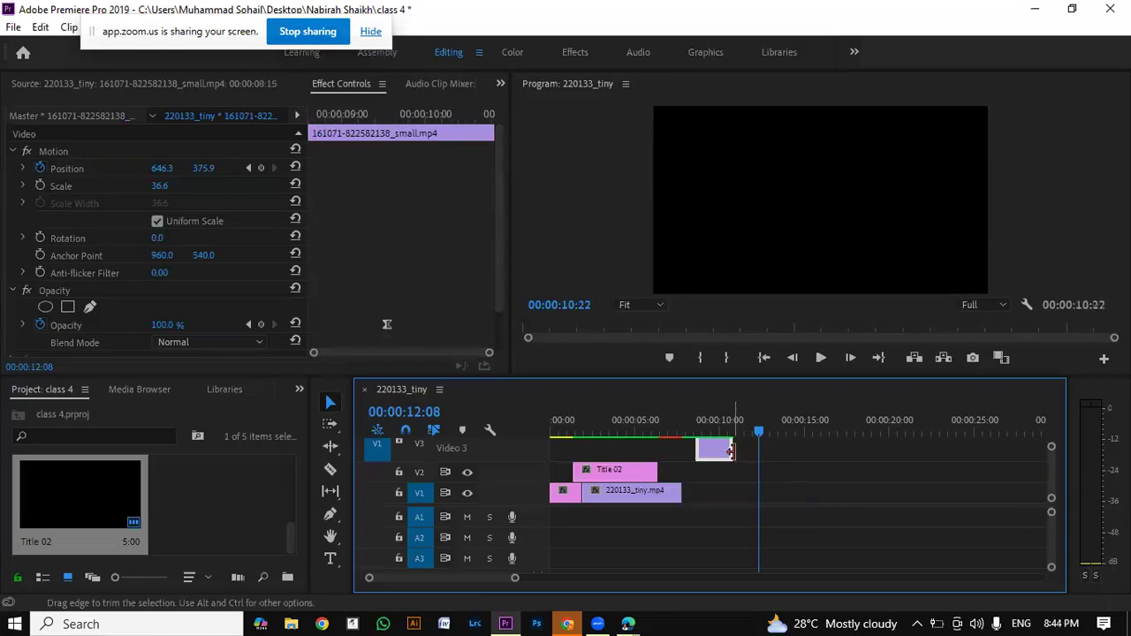
{"action": "key", "text": "ctrl+z"}
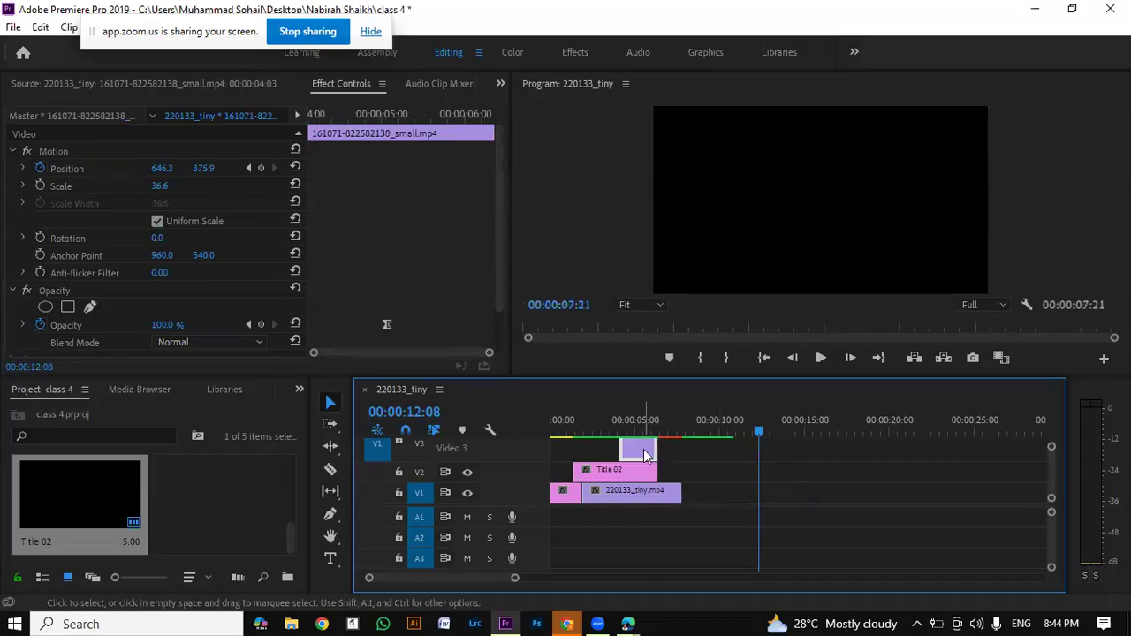
{"action": "left_click_drag", "start_coordinate": [625, 448], "coordinate": [578, 454]}
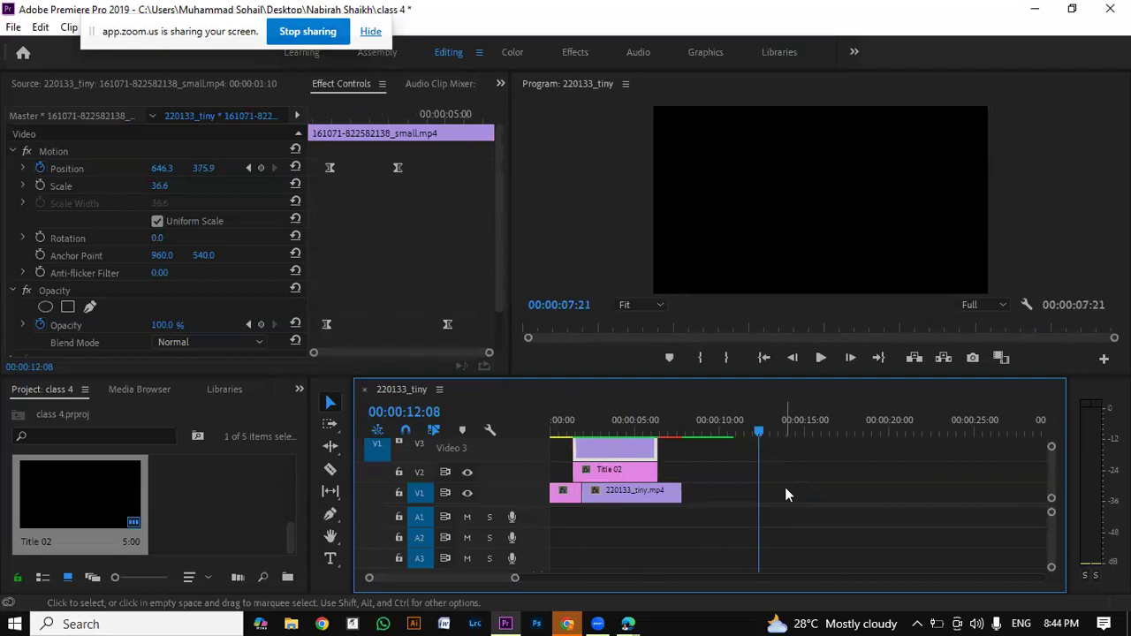
Step: Move the playhead back to 00:00:01:21 and try rendering the sequence previews, then cancel the render
{"action": "left_click_drag", "start_coordinate": [758, 433], "coordinate": [618, 433]}
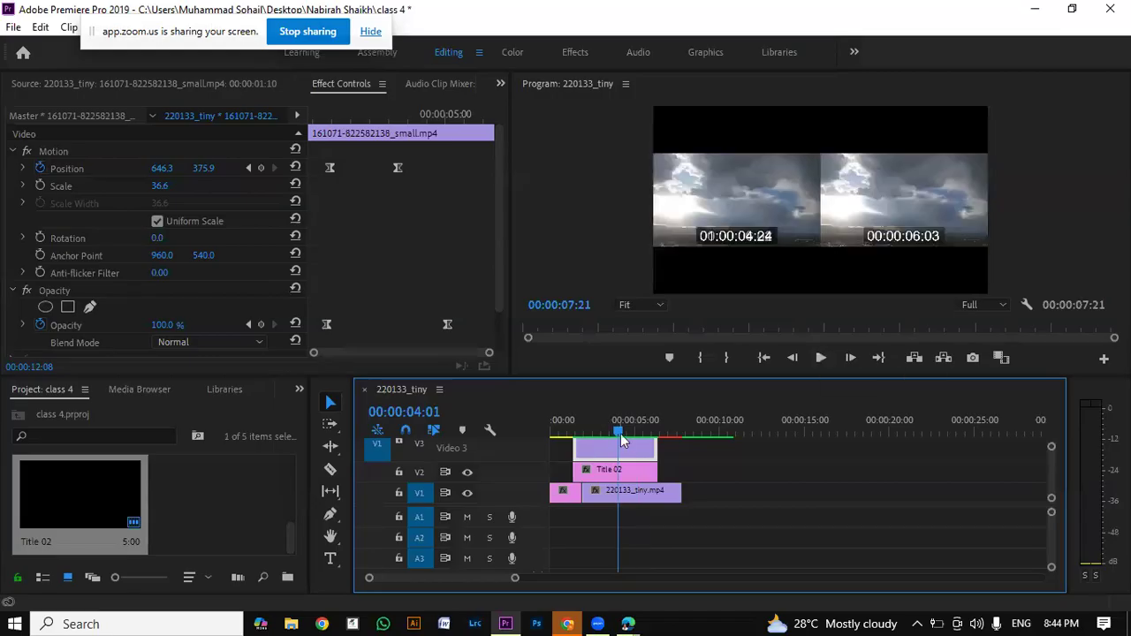
{"action": "left_click_drag", "start_coordinate": [620, 433], "coordinate": [585, 447]}
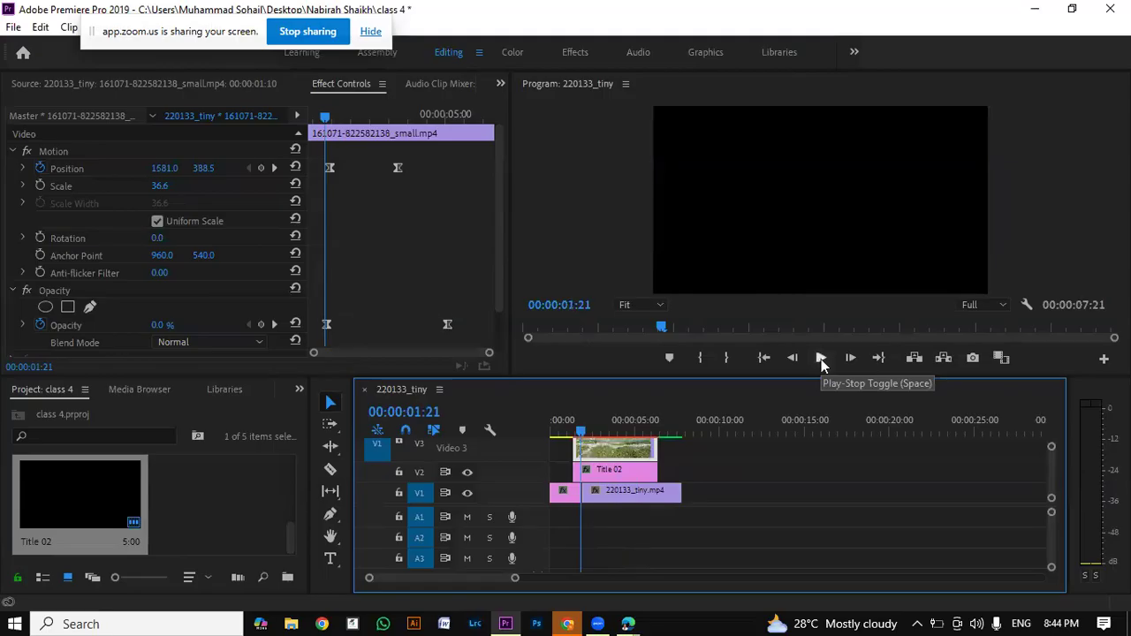
{"action": "key", "text": "Return"}
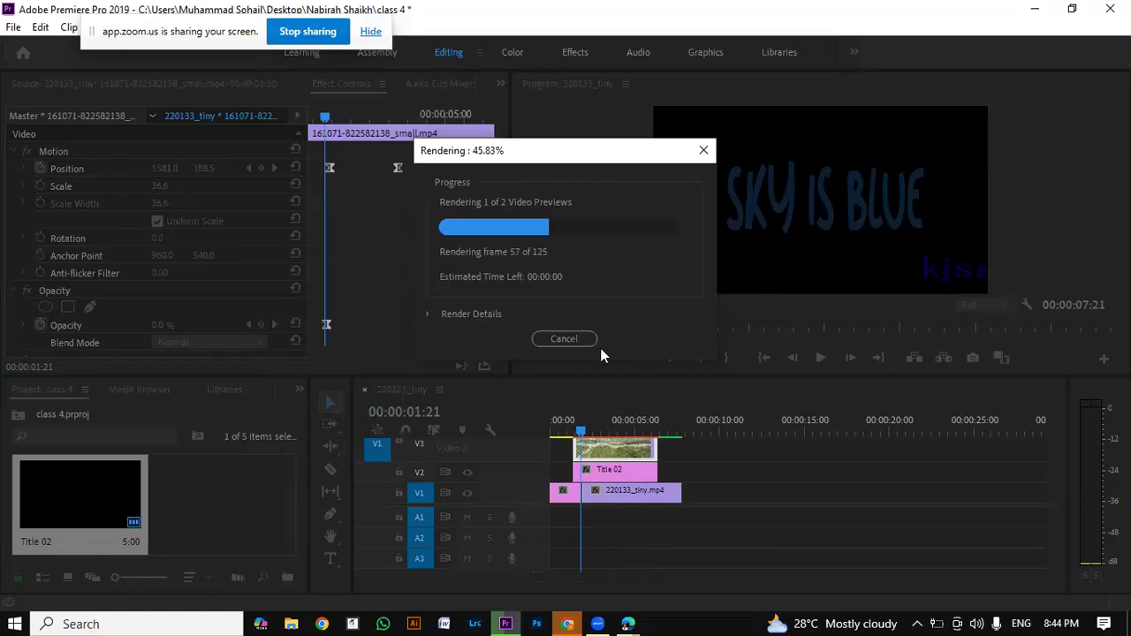
{"action": "left_click", "coordinate": [595, 343]}
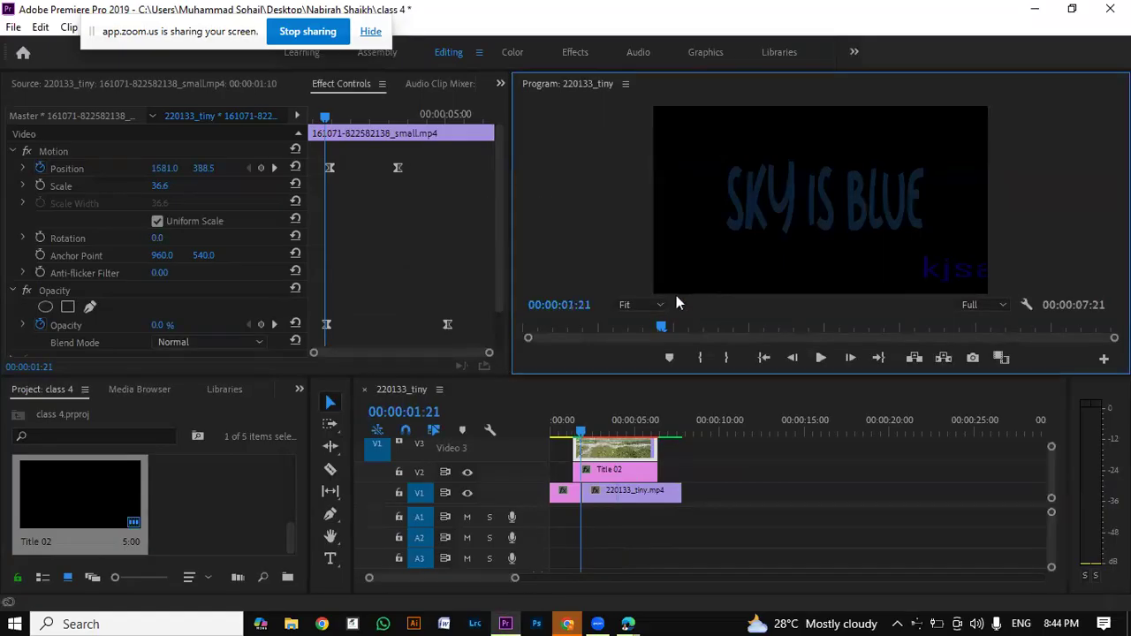
Step: Delete the Title 02 clip from track V2
{"action": "left_click", "coordinate": [639, 473]}
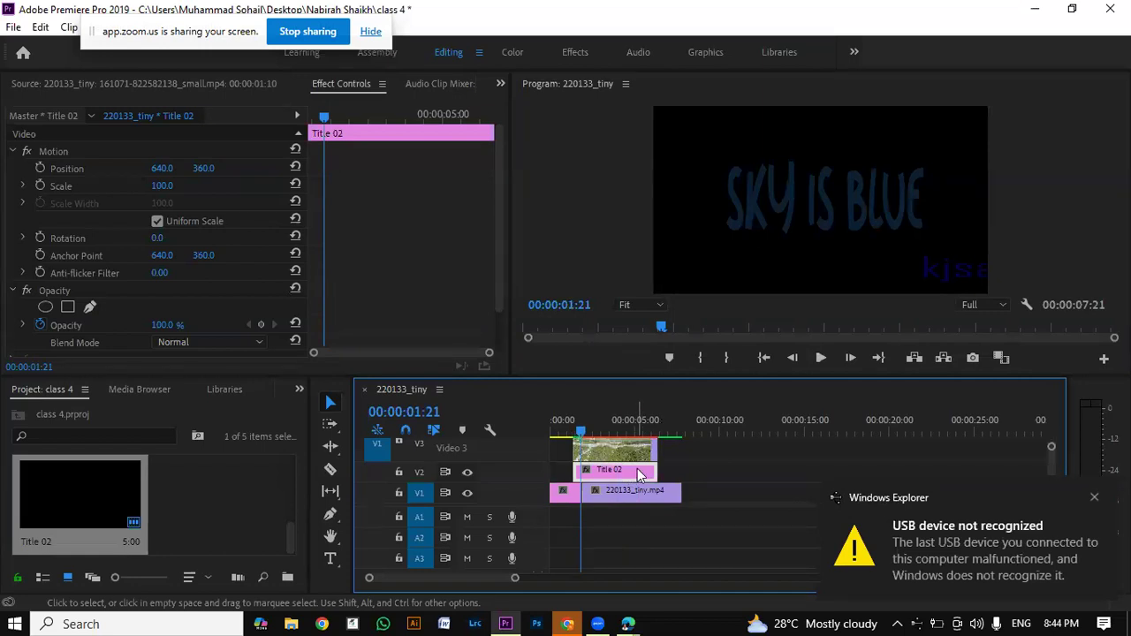
{"action": "key", "text": "Delete"}
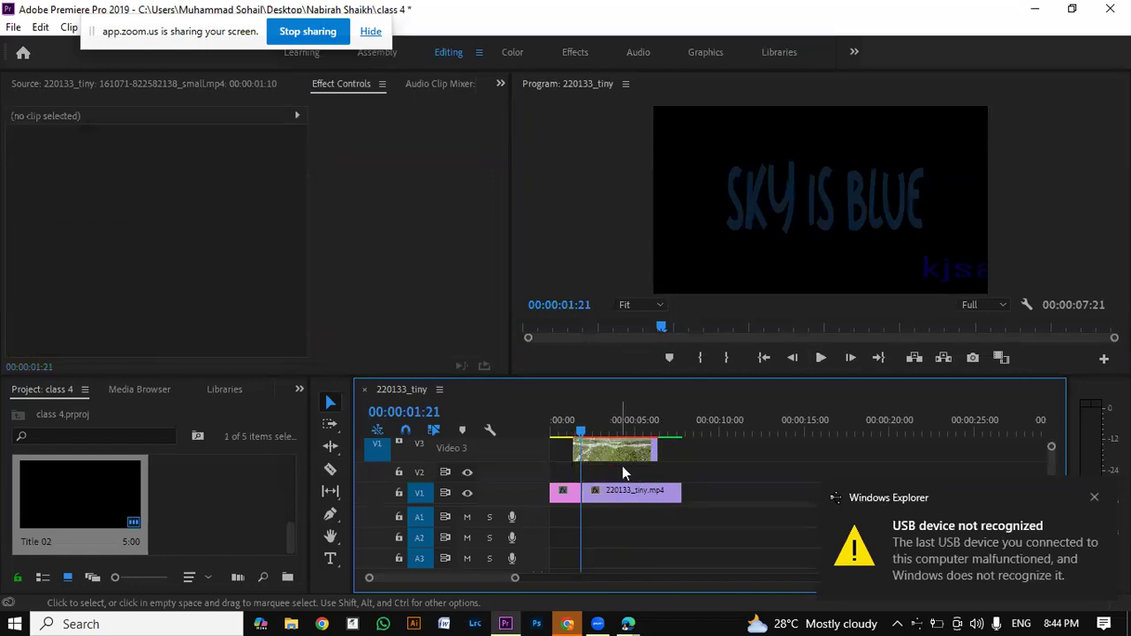
{"action": "left_click", "coordinate": [469, 229]}
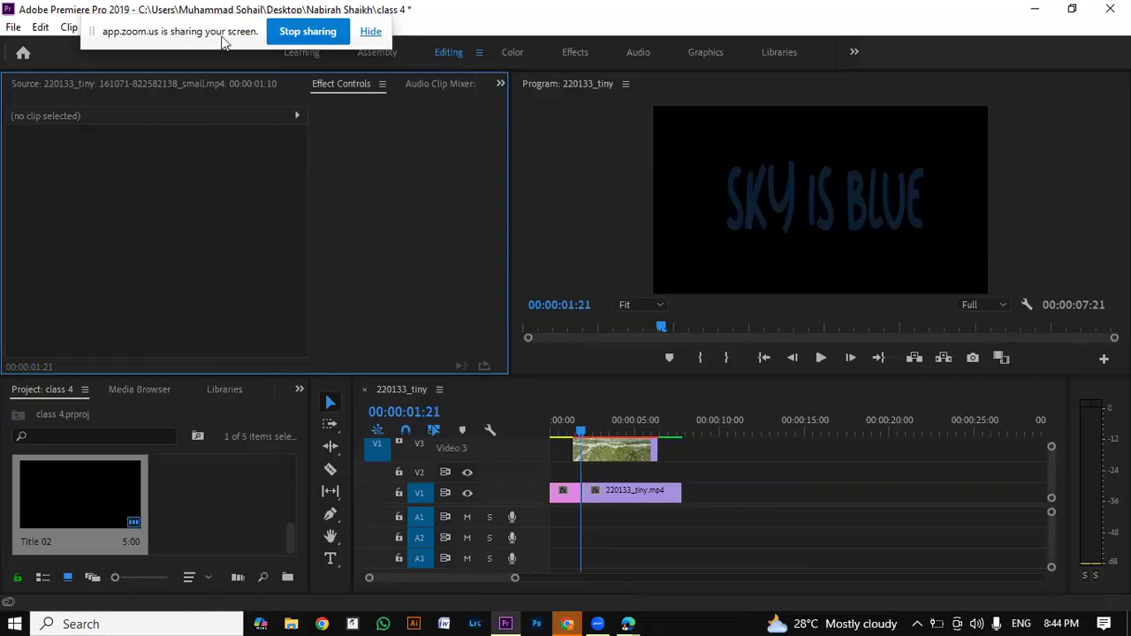
{"action": "left_click_drag", "start_coordinate": [223, 42], "coordinate": [656, 57]}
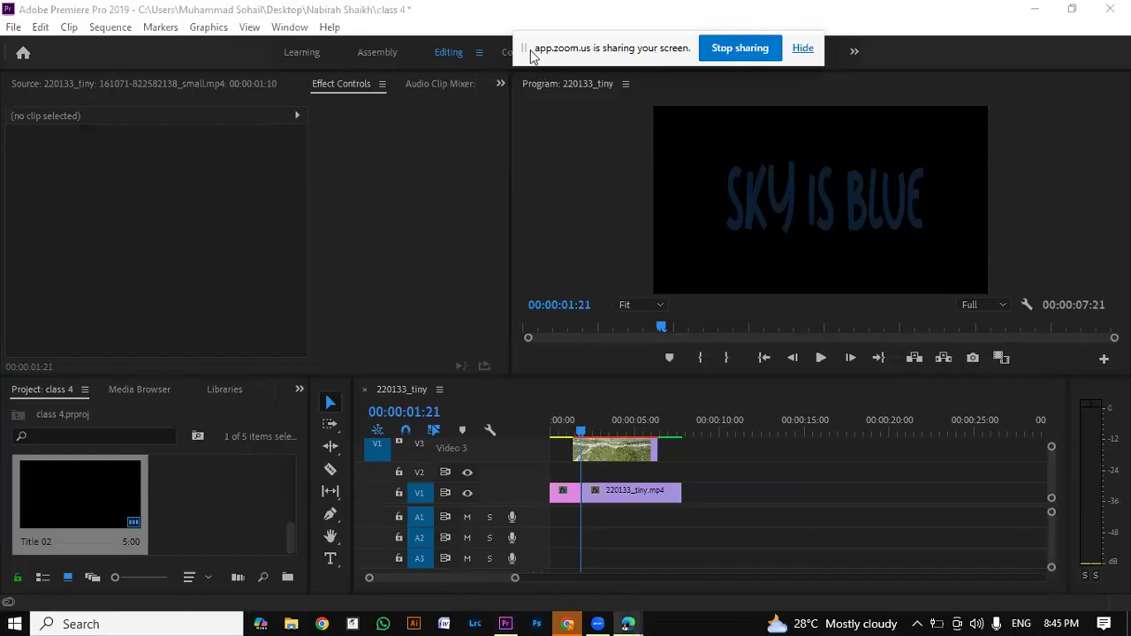
{"action": "left_click_drag", "start_coordinate": [524, 66], "coordinate": [844, 68]}
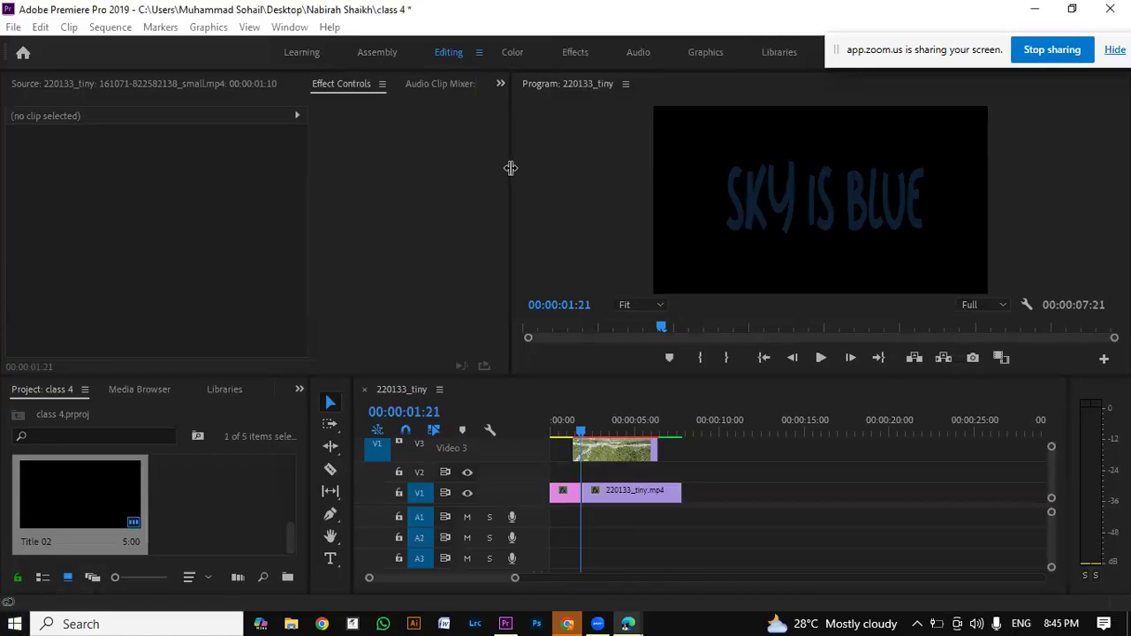
{"action": "left_click_drag", "start_coordinate": [510, 167], "coordinate": [517, 167]}
{"action": "left_click", "coordinate": [410, 211]}
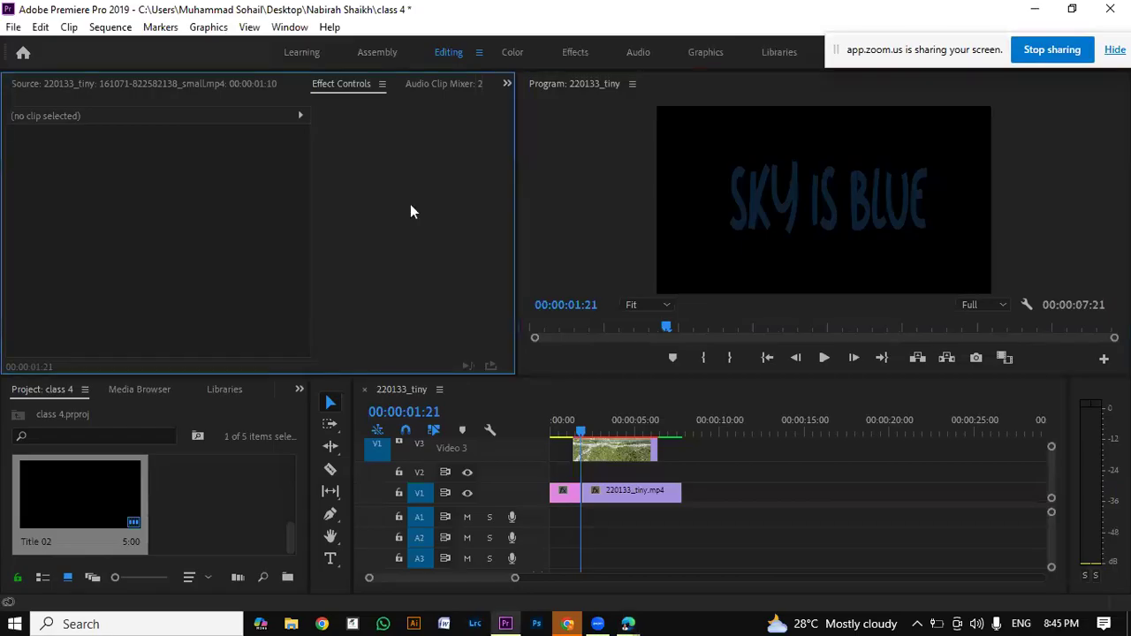
{"action": "left_click", "coordinate": [567, 210]}
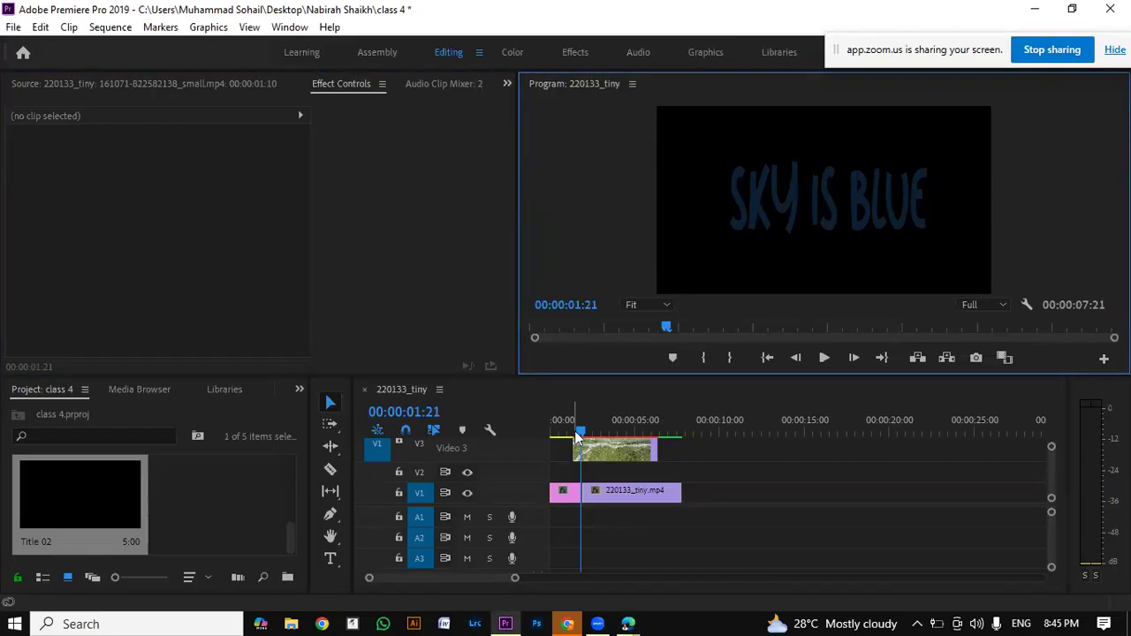
Step: Move the playhead to 00:00:07:19 and open Title 02 from the project for editing
{"action": "left_click_drag", "start_coordinate": [577, 435], "coordinate": [5, 493]}
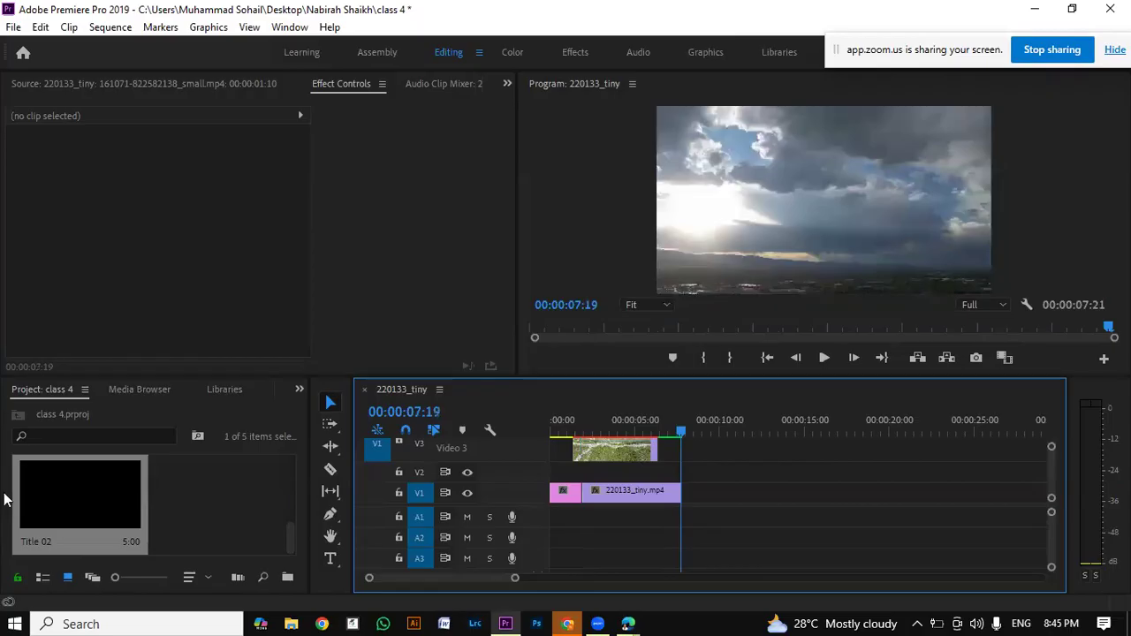
{"action": "double_click", "coordinate": [66, 526]}
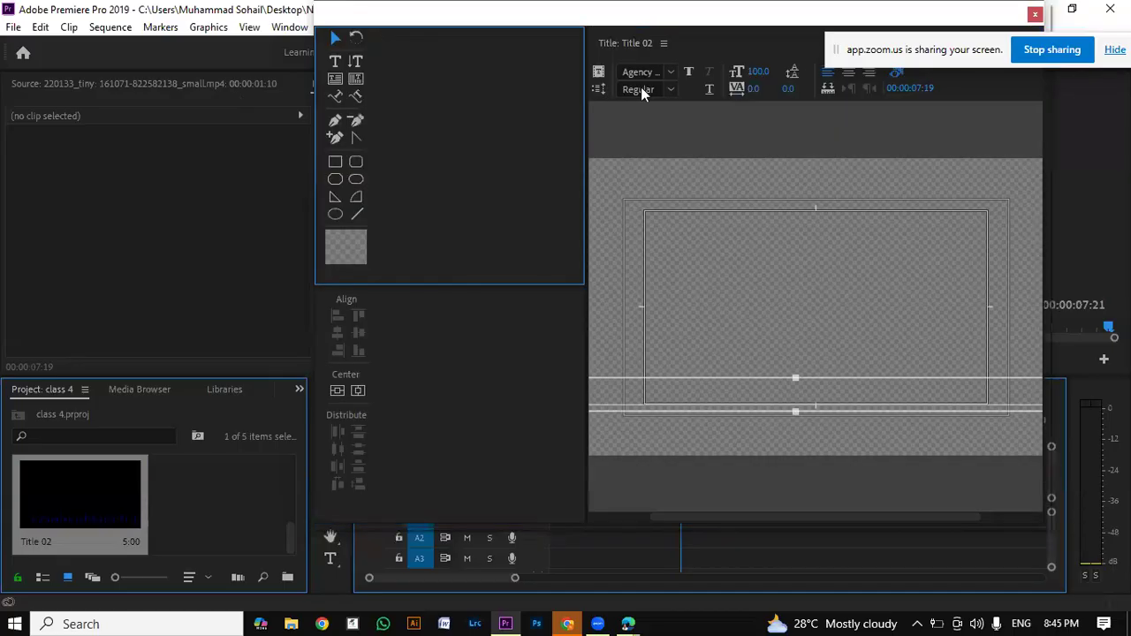
{"action": "left_click", "coordinate": [76, 518]}
{"action": "right_click", "coordinate": [79, 488]}
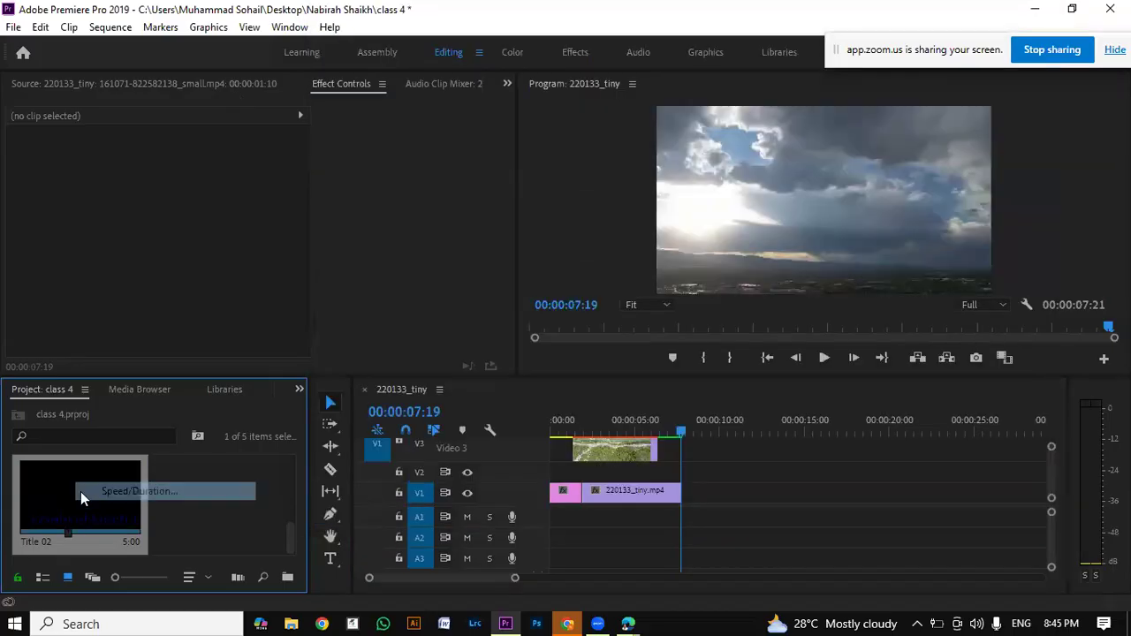
{"action": "left_click", "coordinate": [81, 492]}
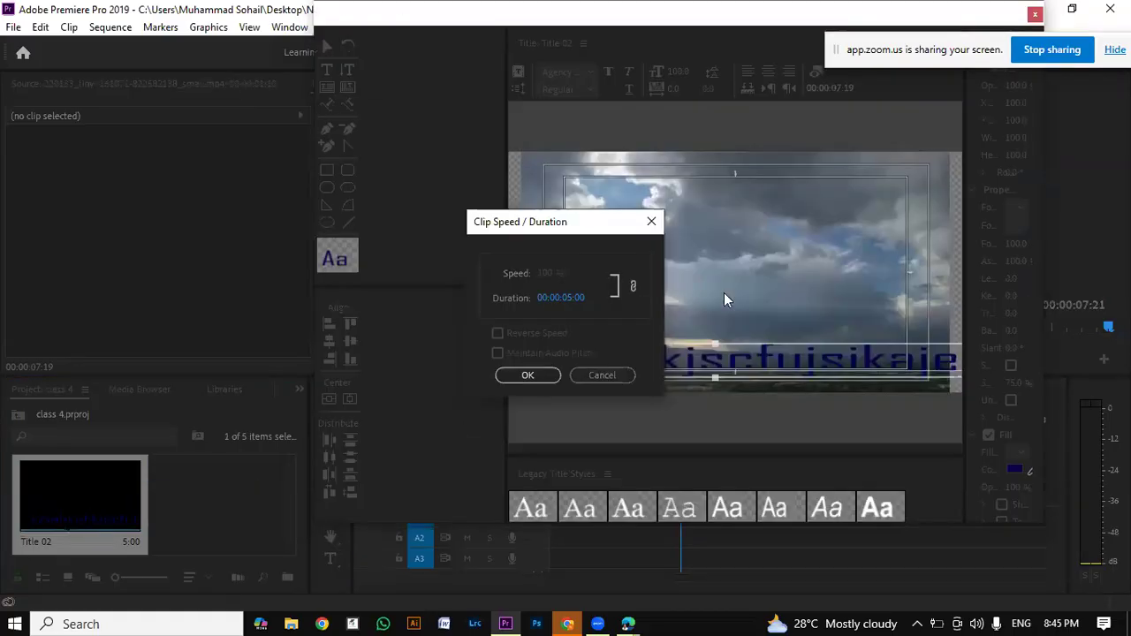
{"action": "left_click", "coordinate": [646, 226]}
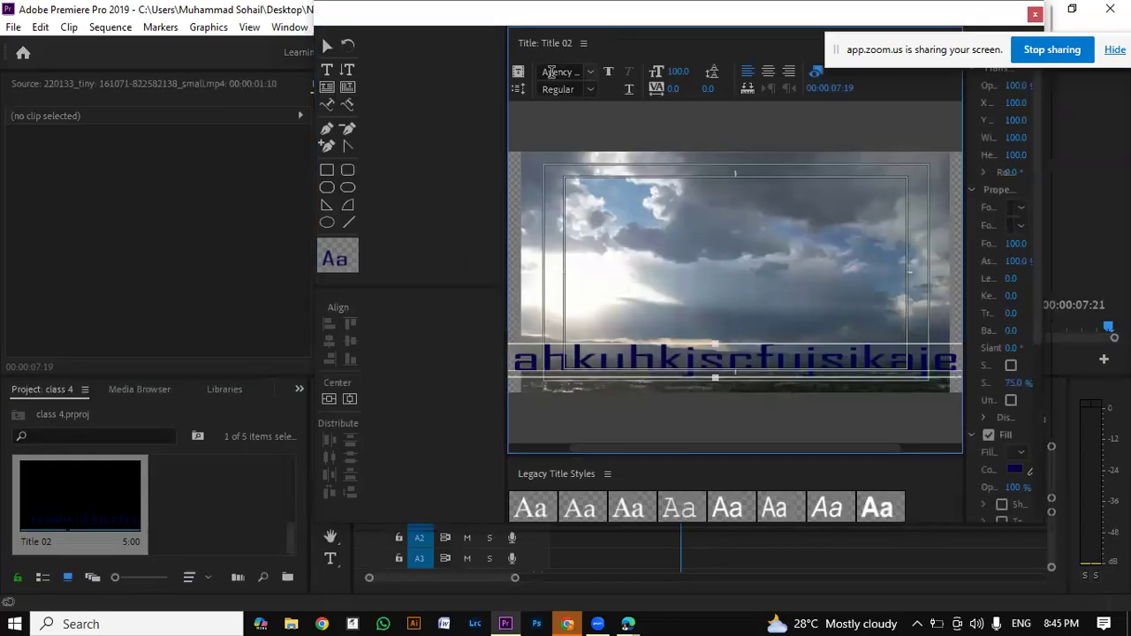
Step: Set Title 02 to the Roll title type with Start Off Screen and End Off Screen enabled
{"action": "left_click", "coordinate": [572, 89]}
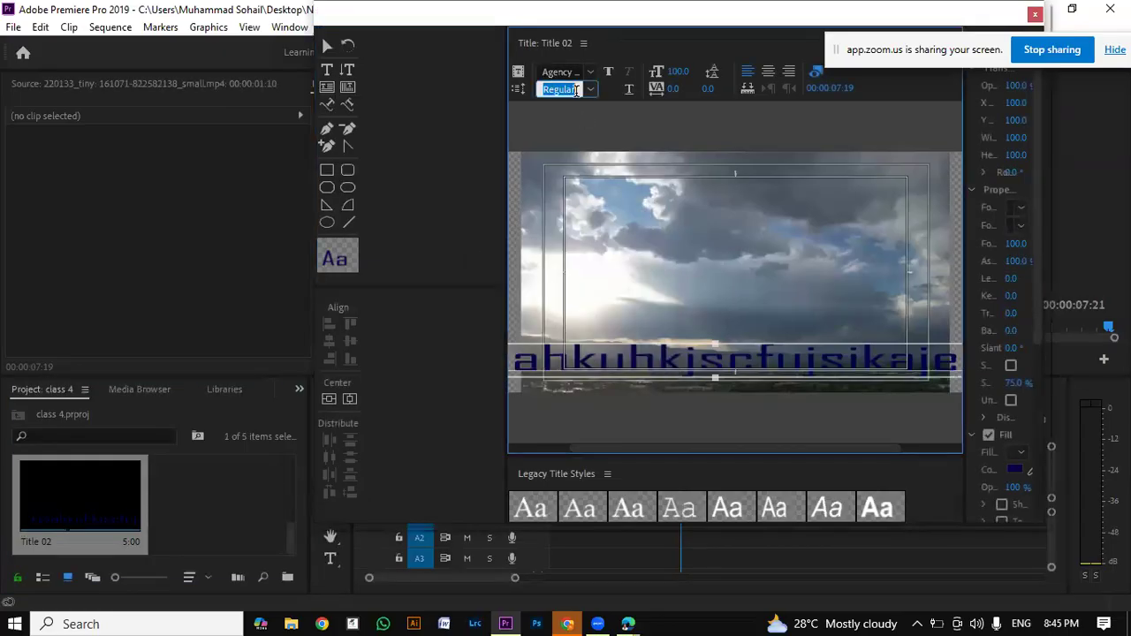
{"action": "left_click", "coordinate": [524, 94]}
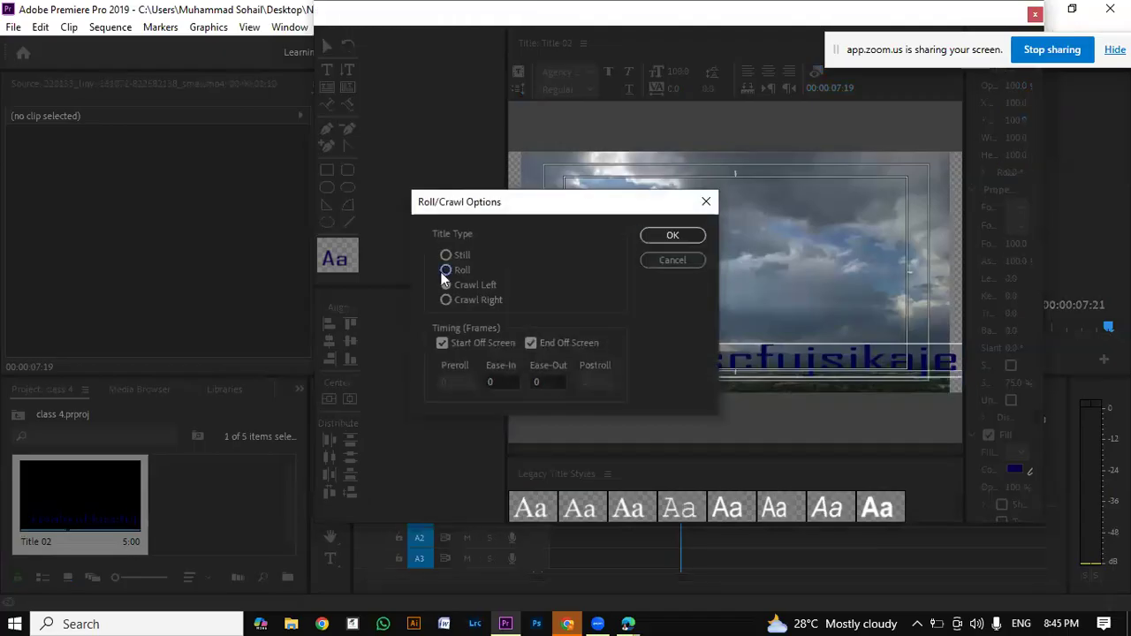
{"action": "left_click", "coordinate": [678, 237]}
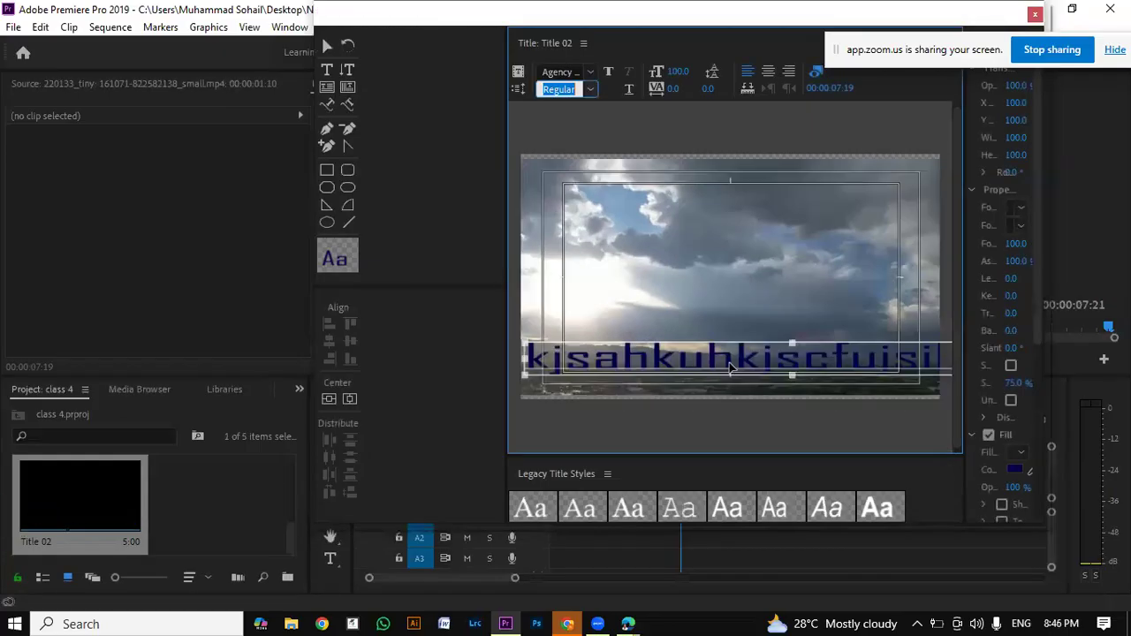
Step: Move the Title 02 text line up into the upper part of the frame, to about Y 267.7
{"action": "left_click", "coordinate": [646, 355]}
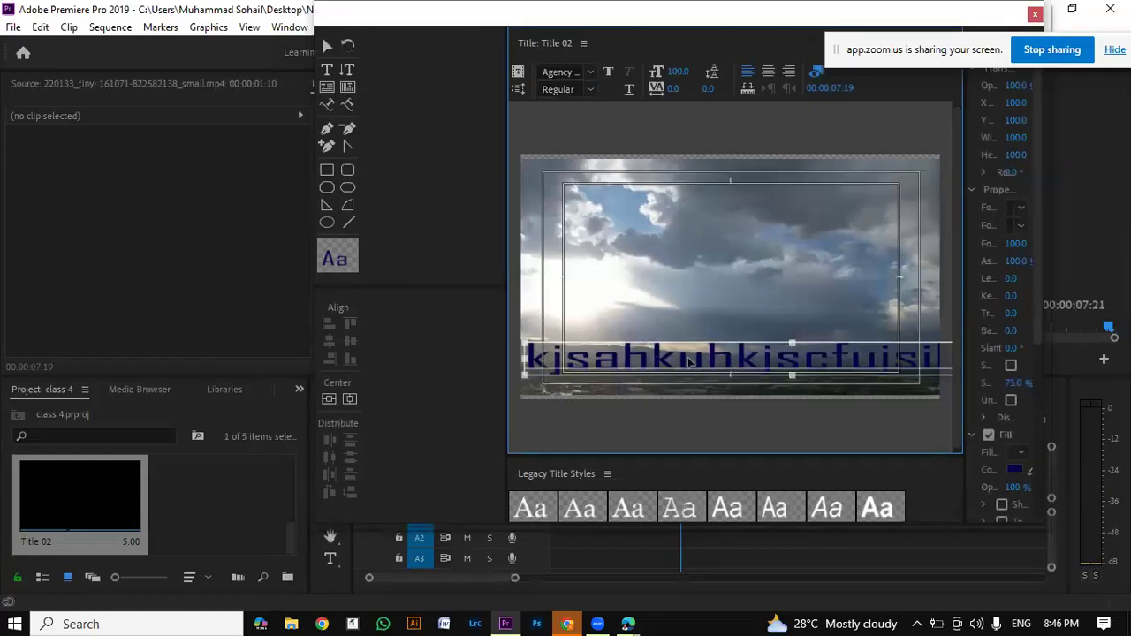
{"action": "left_click_drag", "start_coordinate": [632, 361], "coordinate": [684, 346]}
{"action": "left_click_drag", "start_coordinate": [786, 352], "coordinate": [785, 247]}
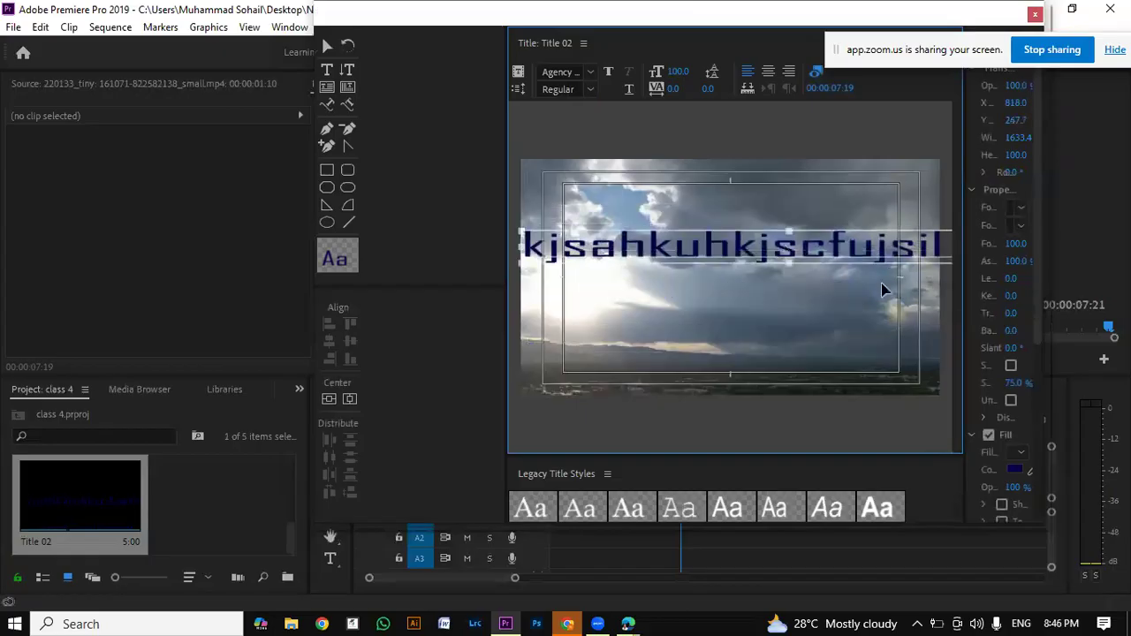
Step: Start an empty text line above the existing text in Title 02, then close the title editor
{"action": "key", "text": "t"}
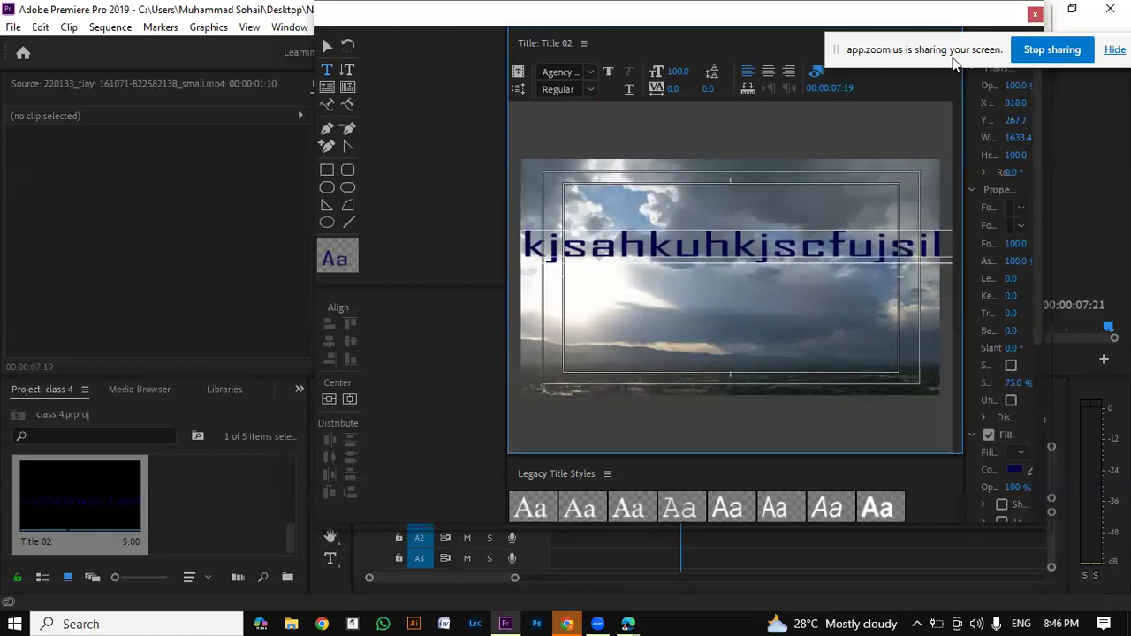
{"action": "left_click_drag", "start_coordinate": [940, 53], "coordinate": [745, 34]}
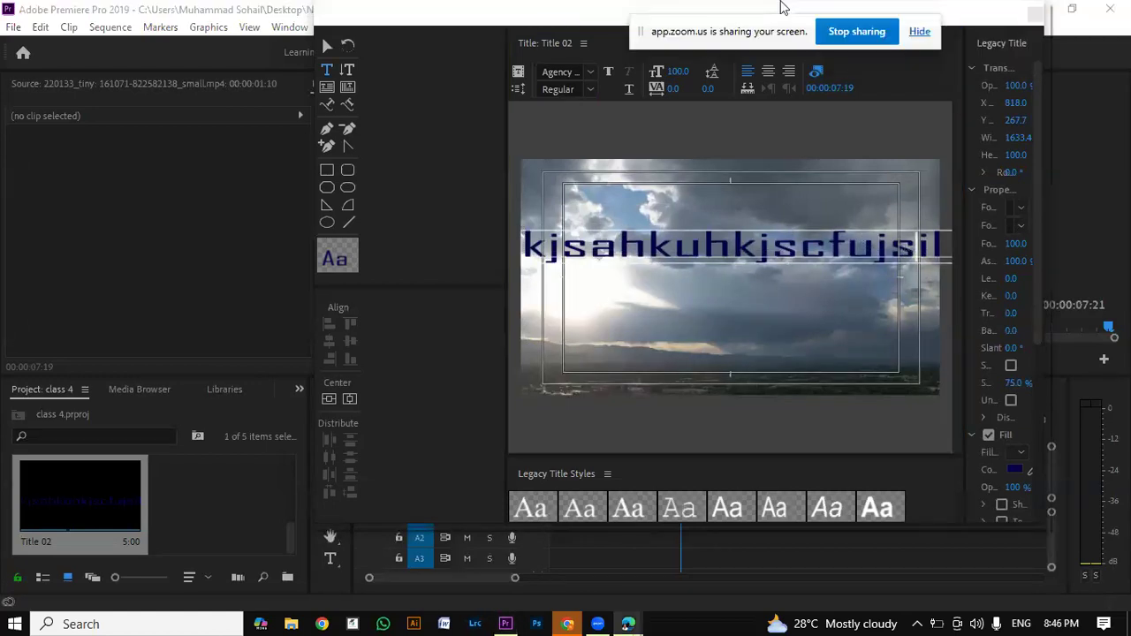
{"action": "left_click", "coordinate": [694, 199]}
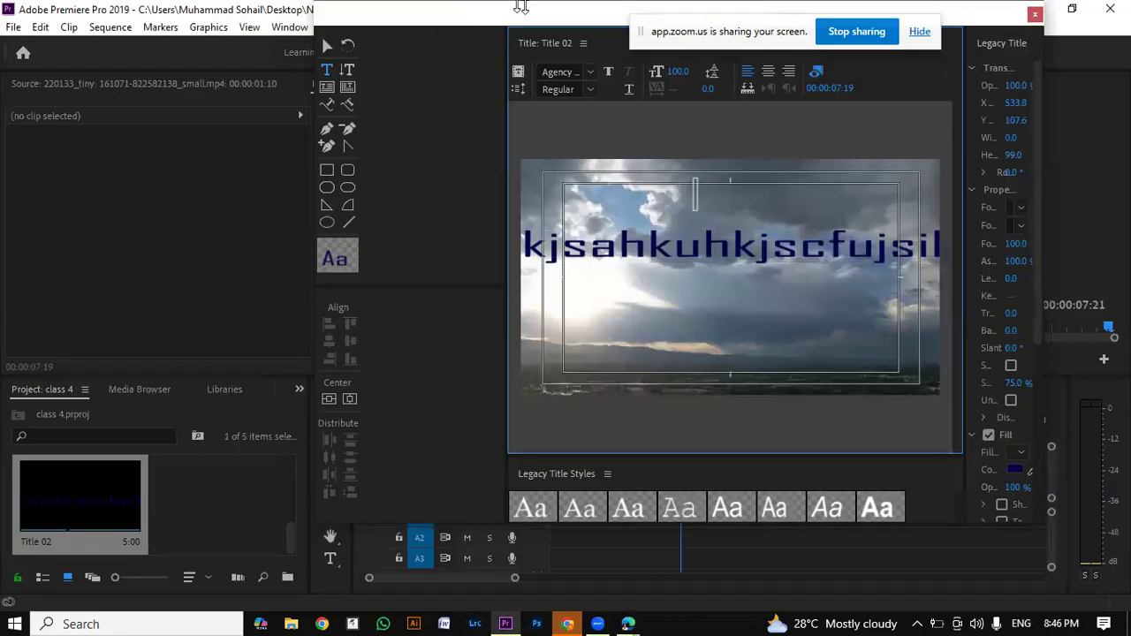
{"action": "double_click", "coordinate": [599, 7]}
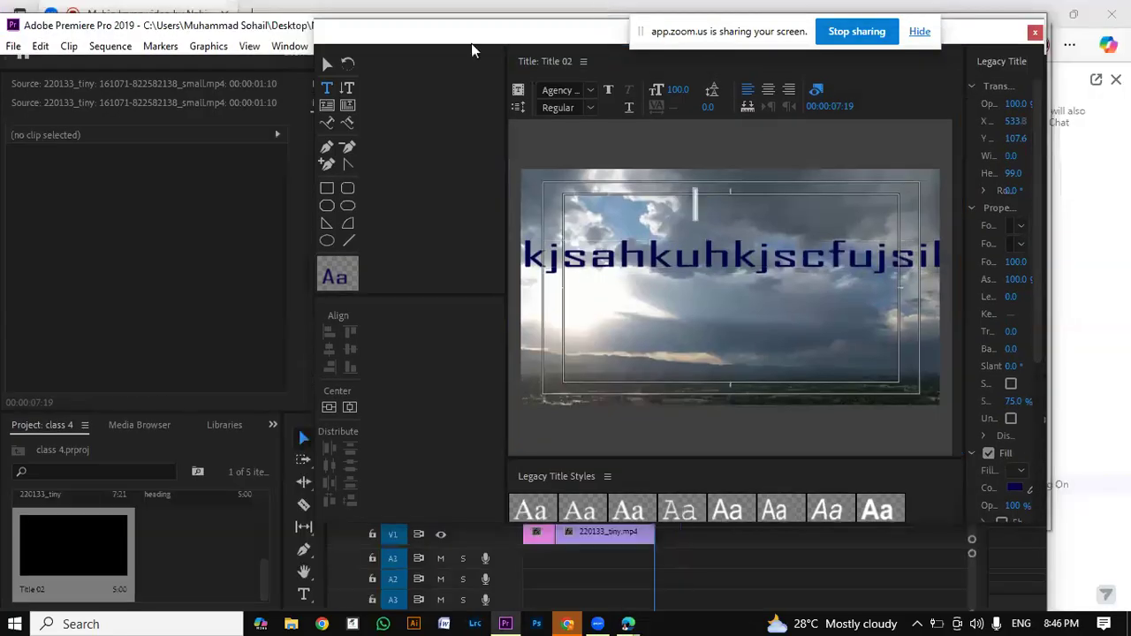
{"action": "left_click_drag", "start_coordinate": [471, 44], "coordinate": [416, 52]}
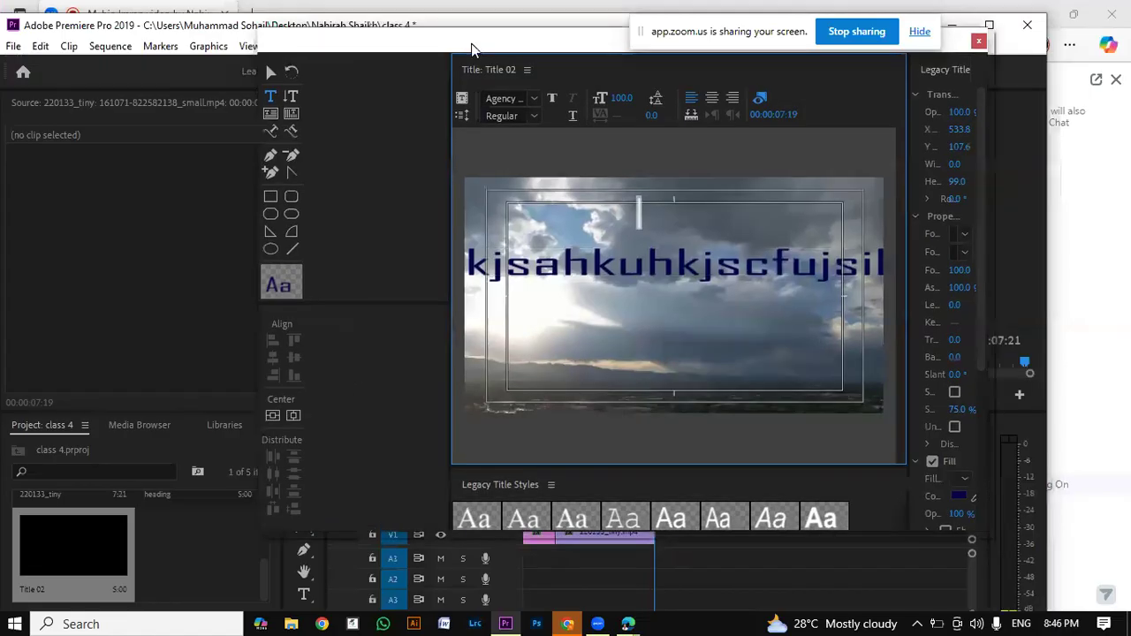
{"action": "left_click", "coordinate": [979, 42]}
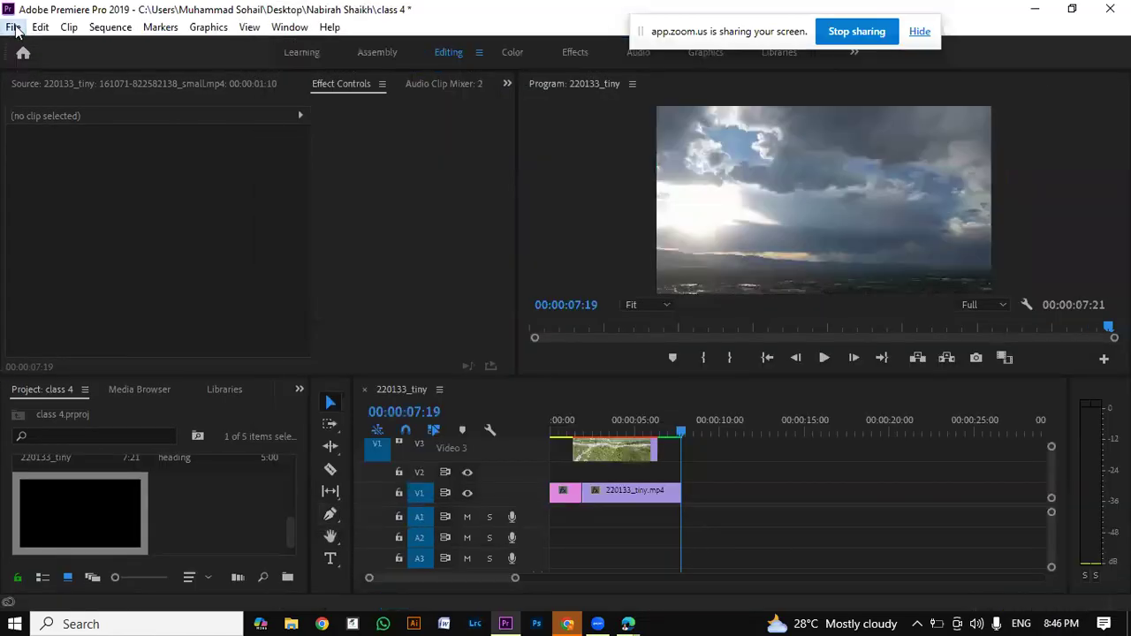
Step: Create a new legacy title at 1280 × 720, 25 fps and square pixels, keeping the suggested name
{"action": "left_click", "coordinate": [14, 27]}
{"action": "mouse_move", "coordinate": [119, 48]}
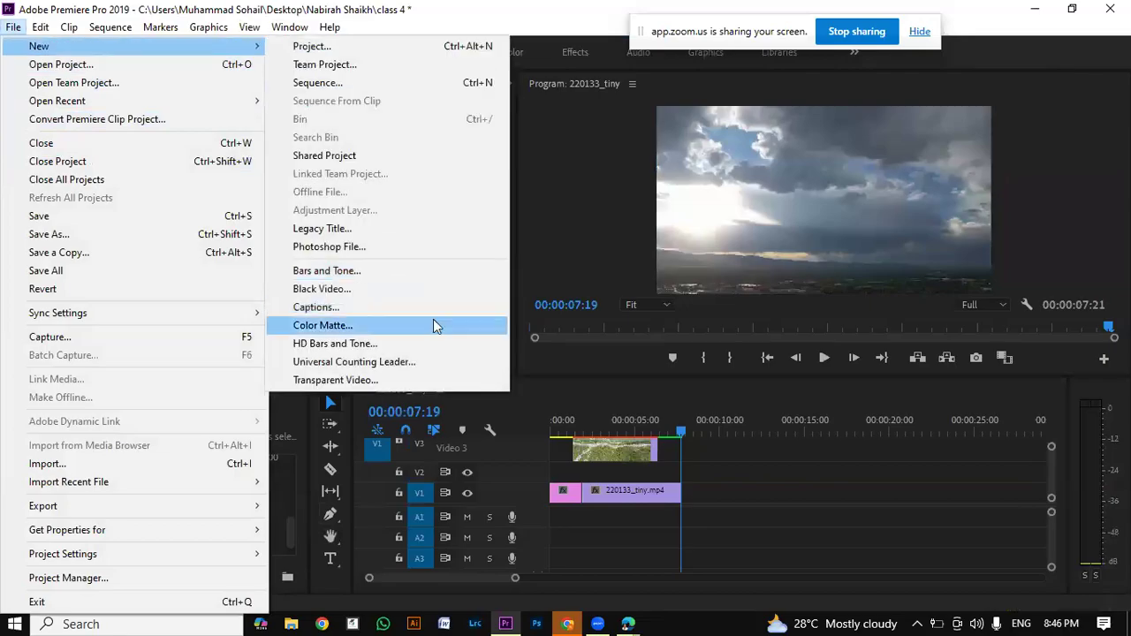
{"action": "left_click", "coordinate": [430, 228]}
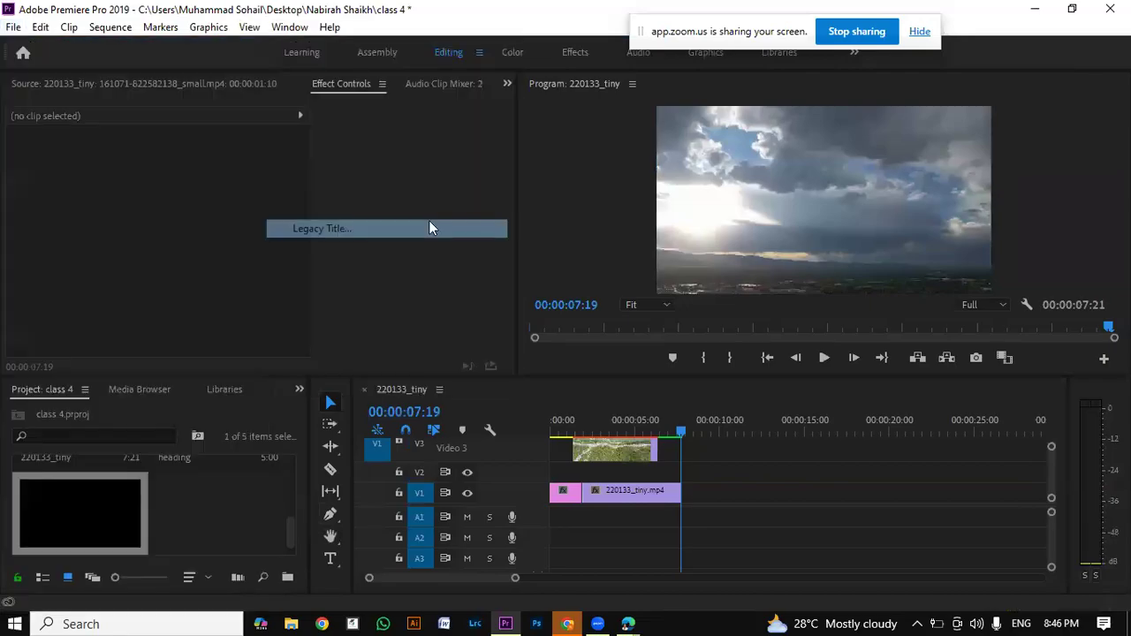
{"action": "left_click", "coordinate": [580, 354]}
{"action": "double_click", "coordinate": [579, 354]}
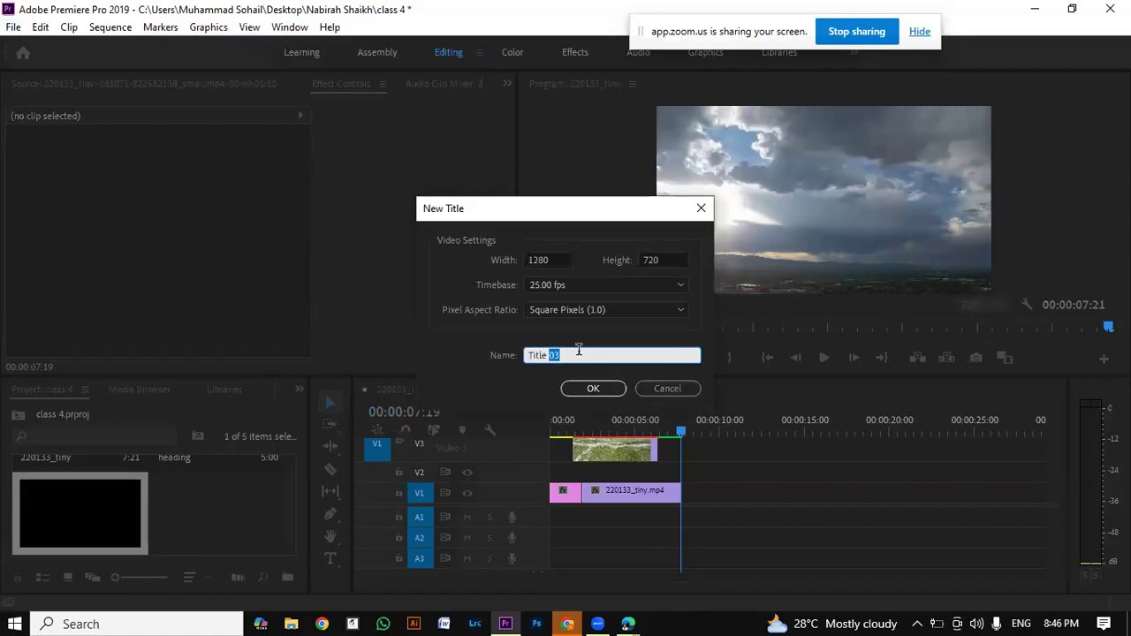
{"action": "left_click", "coordinate": [591, 389]}
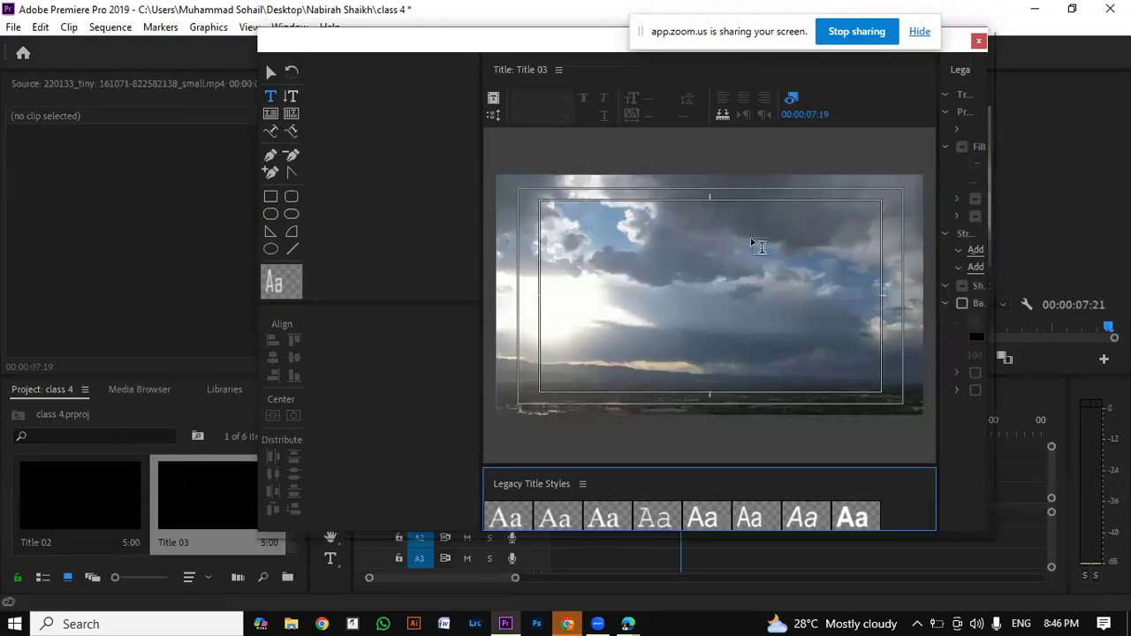
Step: Add the title text "sky is blue in color" in the upper middle of the frame, one word per line
{"action": "left_click", "coordinate": [677, 246]}
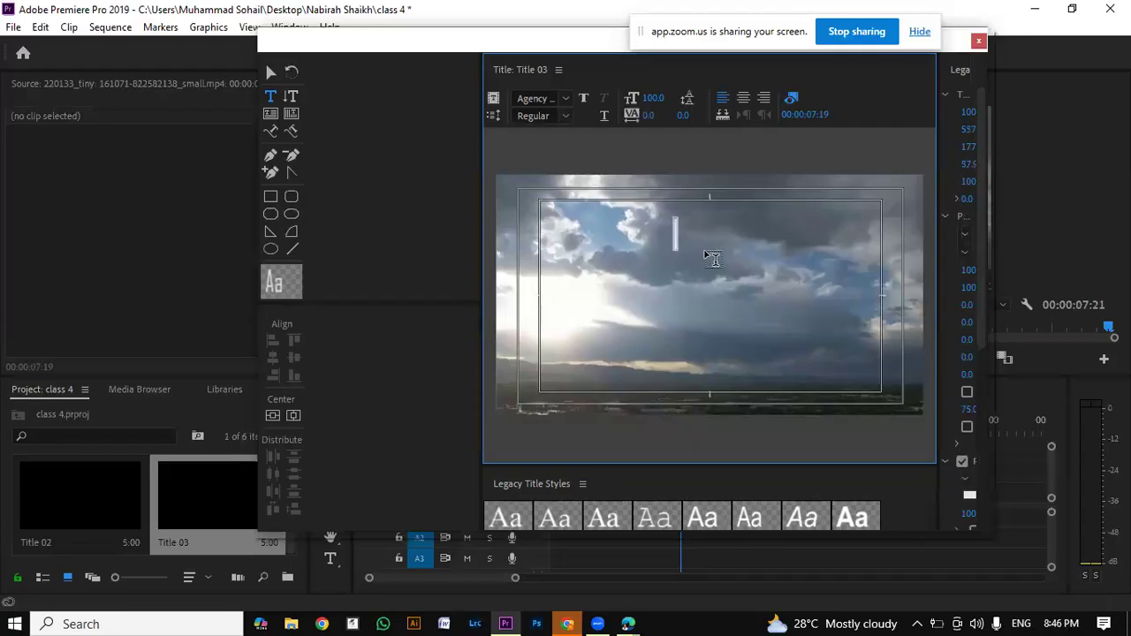
{"action": "type", "text": "sky"}
{"action": "key", "text": "Return"}
{"action": "type", "text": "is"}
{"action": "key", "text": "Return"}
{"action": "type", "text": "blue"}
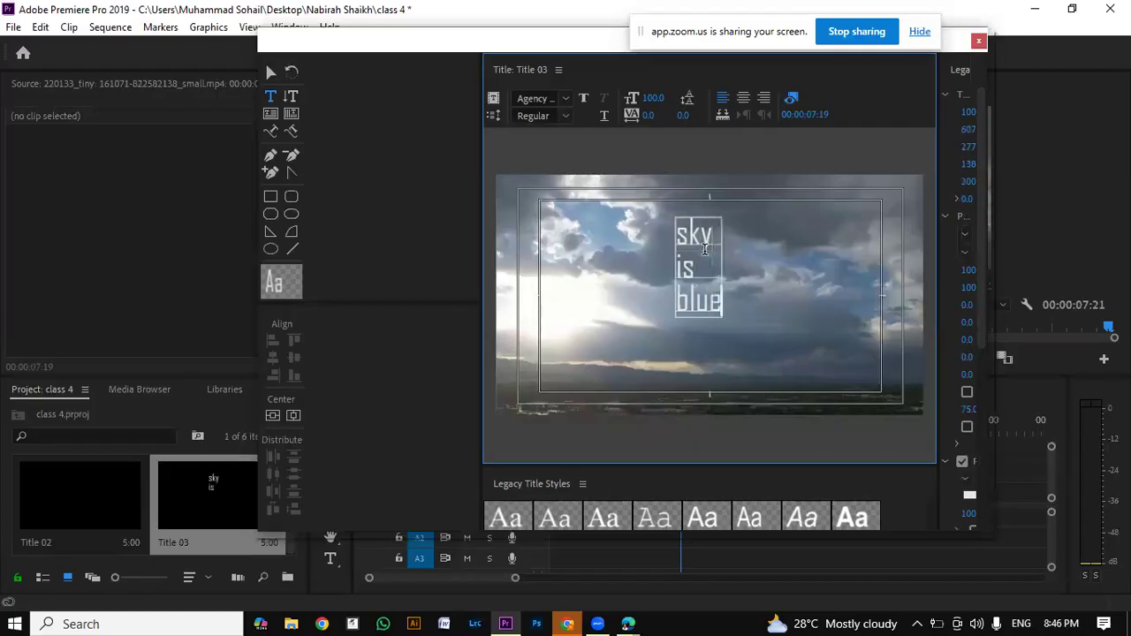
{"action": "key", "text": "Return"}
{"action": "type", "text": "in"}
{"action": "key", "text": "Return"}
{"action": "type", "text": "color"}
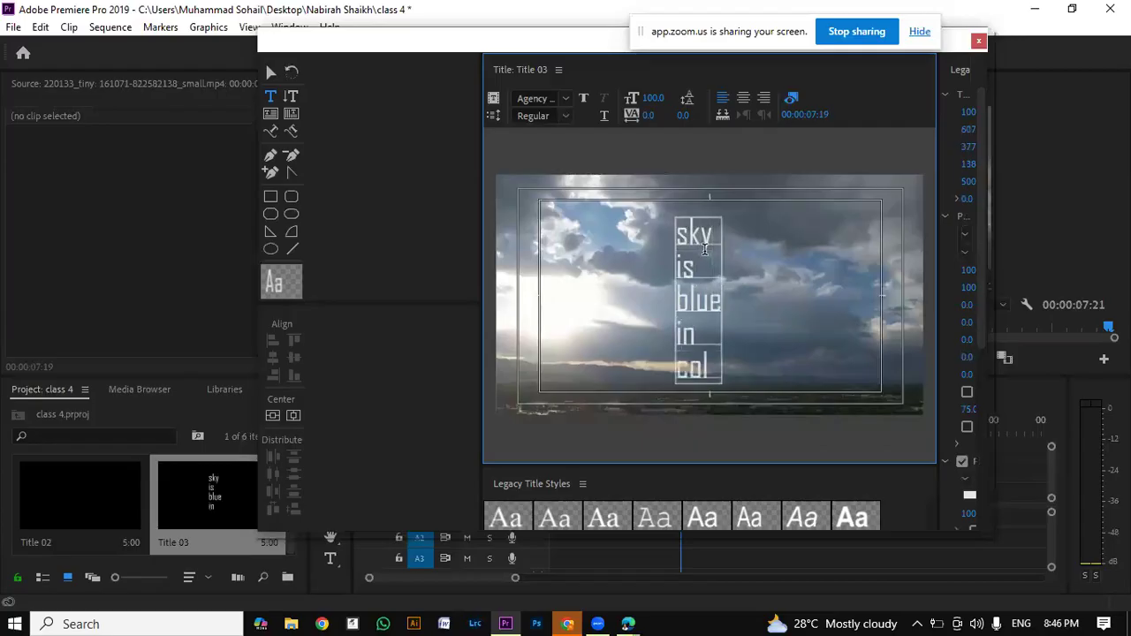
{"action": "key", "text": "Return"}
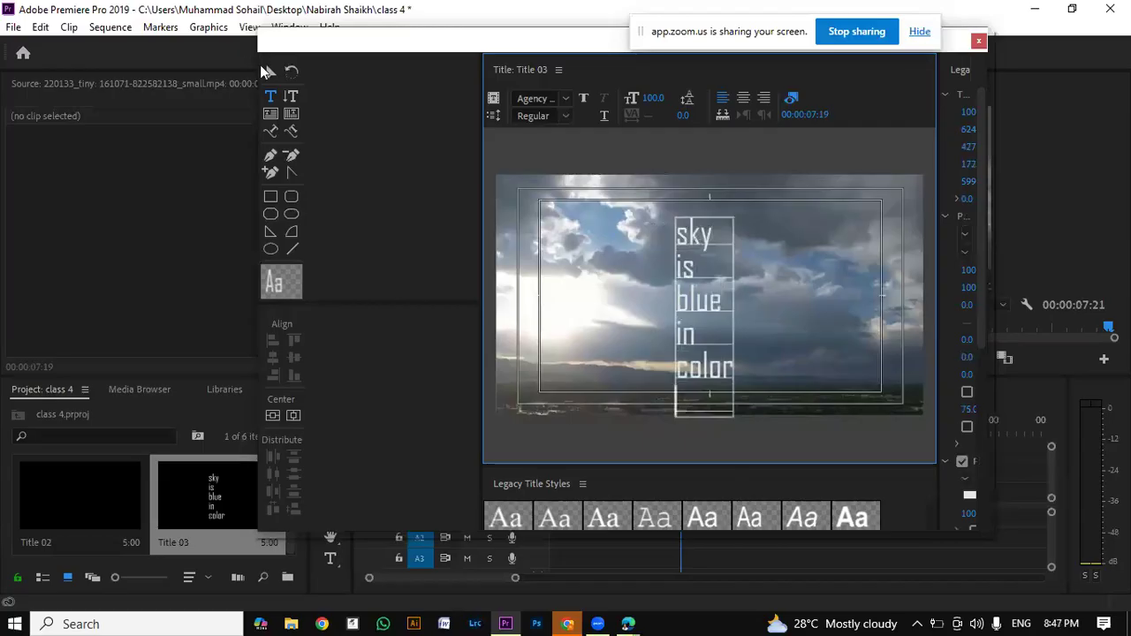
Step: Scale up the stacked title text to a block about 403 wide and 720 high
{"action": "left_click", "coordinate": [270, 71]}
{"action": "left_click_drag", "start_coordinate": [733, 218], "coordinate": [778, 162]}
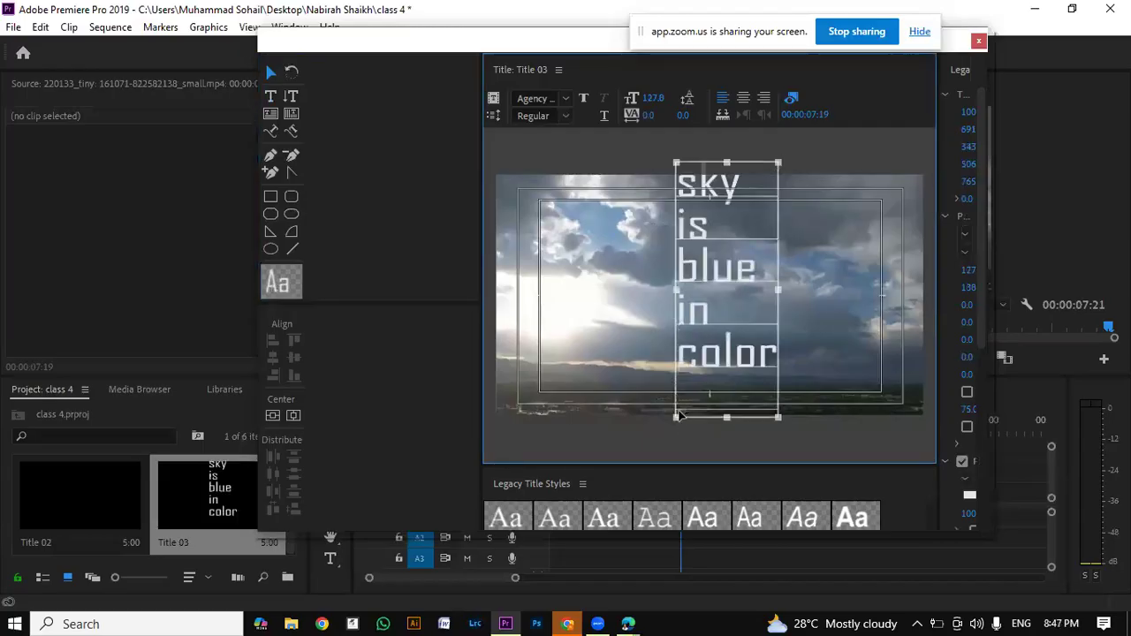
{"action": "left_click_drag", "start_coordinate": [676, 417], "coordinate": [581, 460]}
{"action": "left_click_drag", "start_coordinate": [706, 375], "coordinate": [738, 369]}
{"action": "left_click_drag", "start_coordinate": [616, 451], "coordinate": [674, 394]}
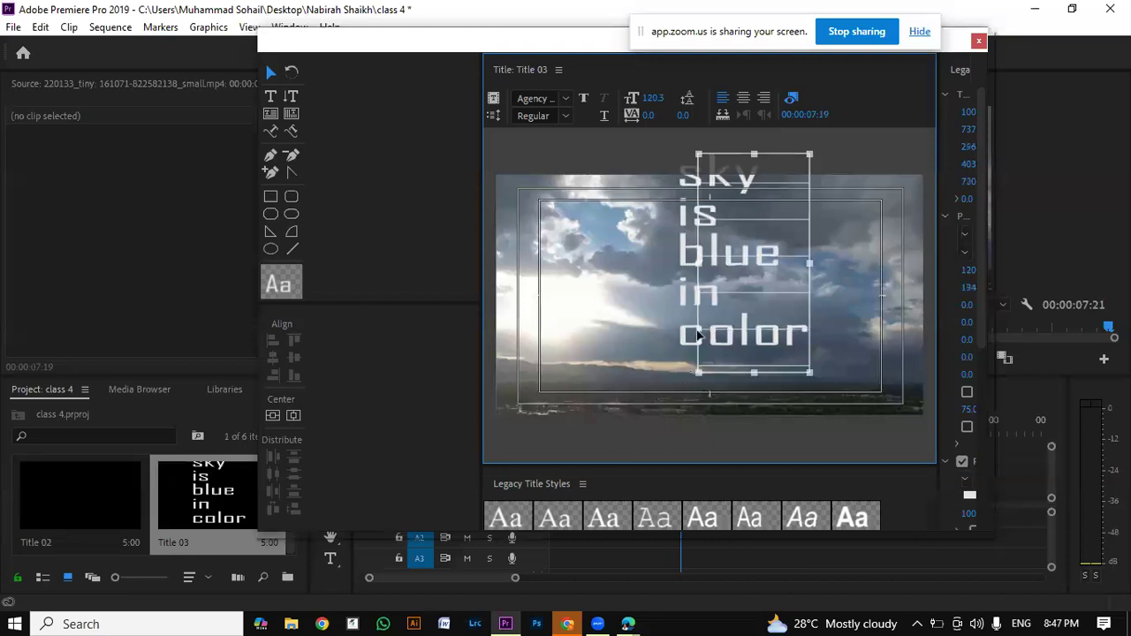
Step: Position the stacked text block near the middle of the frame, at about X 690, Y 415
{"action": "left_click_drag", "start_coordinate": [703, 327], "coordinate": [697, 337]}
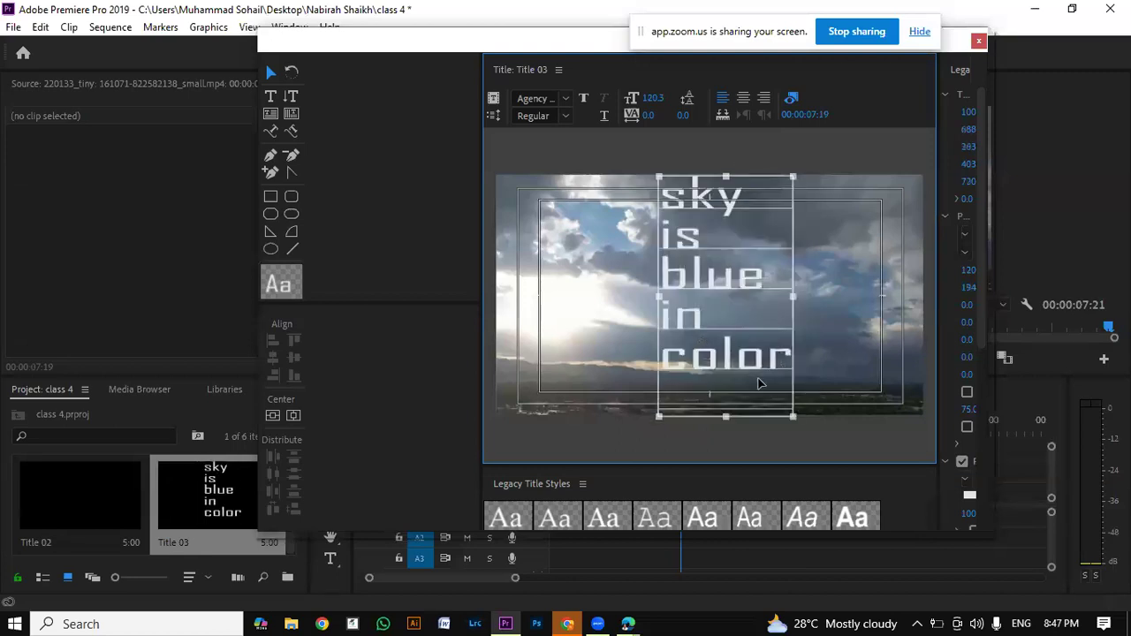
{"action": "left_click_drag", "start_coordinate": [757, 309], "coordinate": [759, 308]}
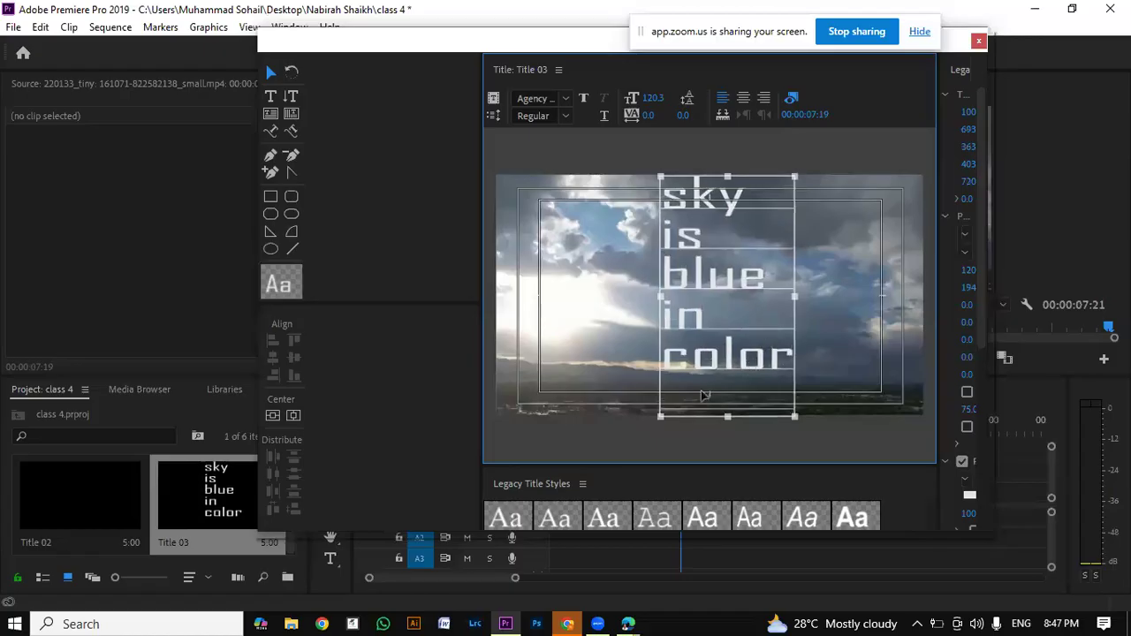
{"action": "mouse_move", "coordinate": [720, 390]}
{"action": "left_mouse_down"}
{"action": "mouse_move", "coordinate": [720, 425]}
{"action": "mouse_move", "coordinate": [721, 407]}
{"action": "left_mouse_up"}
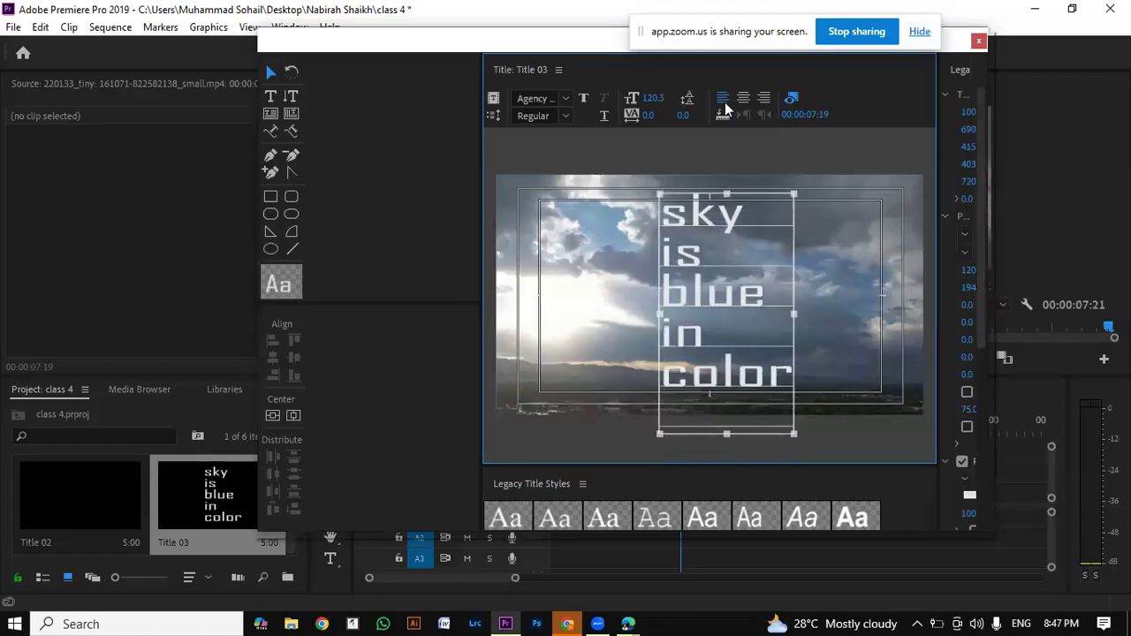
{"action": "left_click_drag", "start_coordinate": [694, 39], "coordinate": [608, 39]}
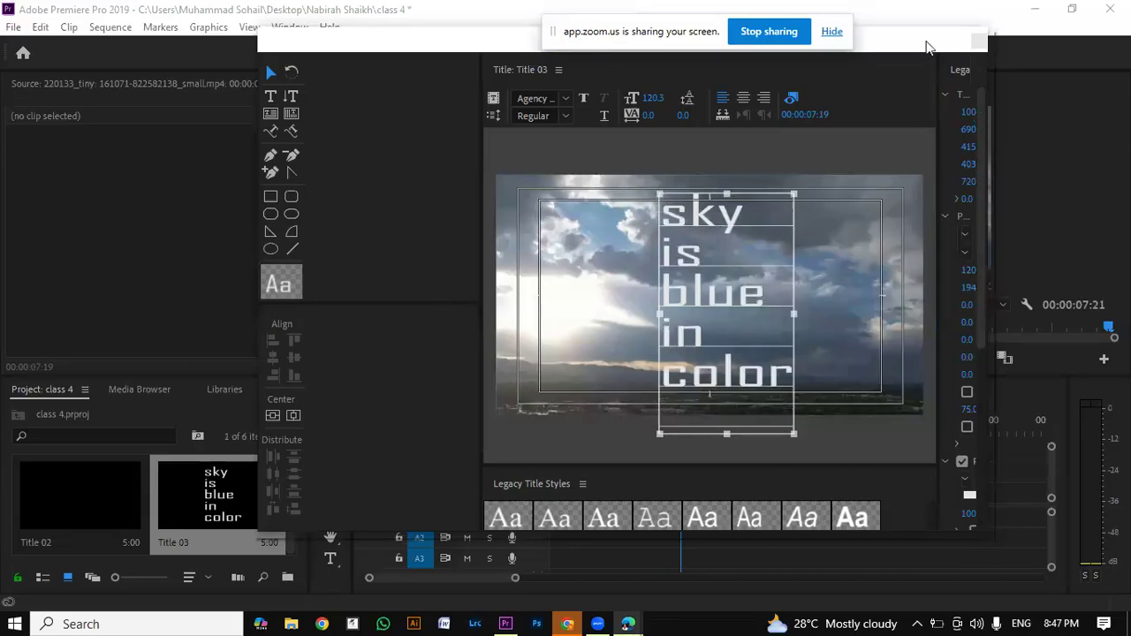
{"action": "left_click_drag", "start_coordinate": [926, 46], "coordinate": [879, 55]}
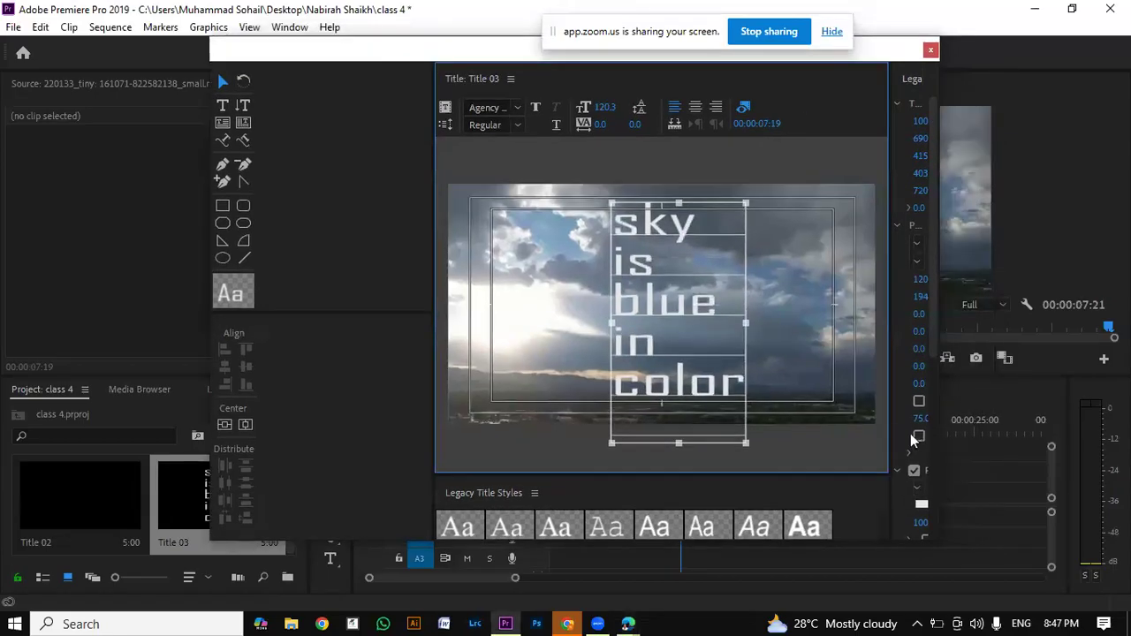
{"action": "left_click_drag", "start_coordinate": [939, 542], "coordinate": [982, 566]}
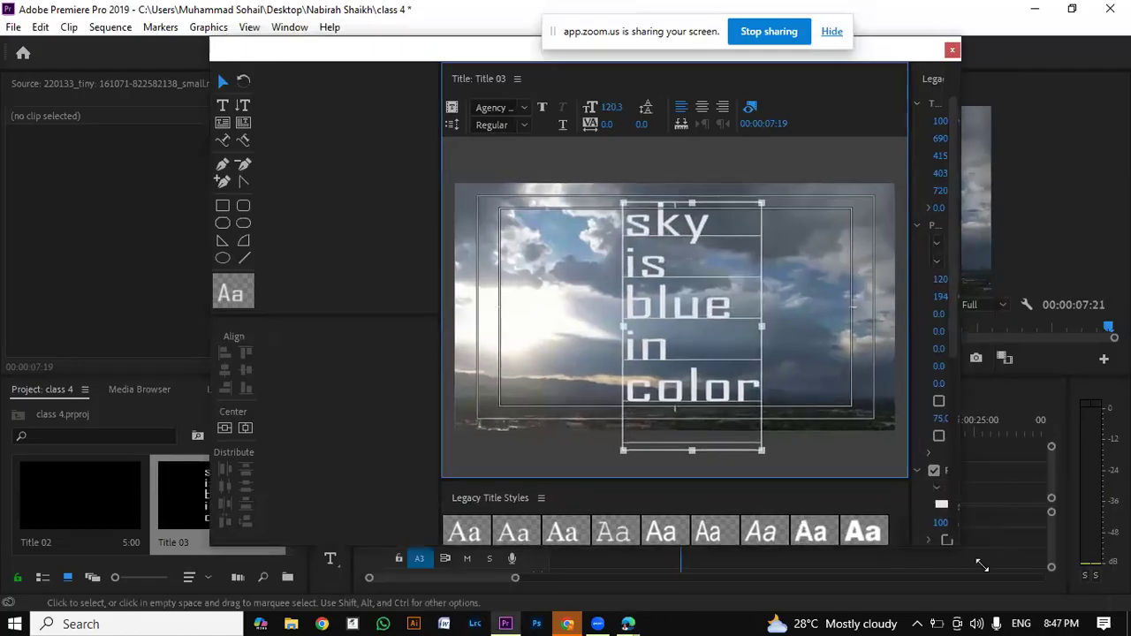
{"action": "left_click_drag", "start_coordinate": [428, 62], "coordinate": [515, 72]}
{"action": "left_click", "coordinate": [15, 29]}
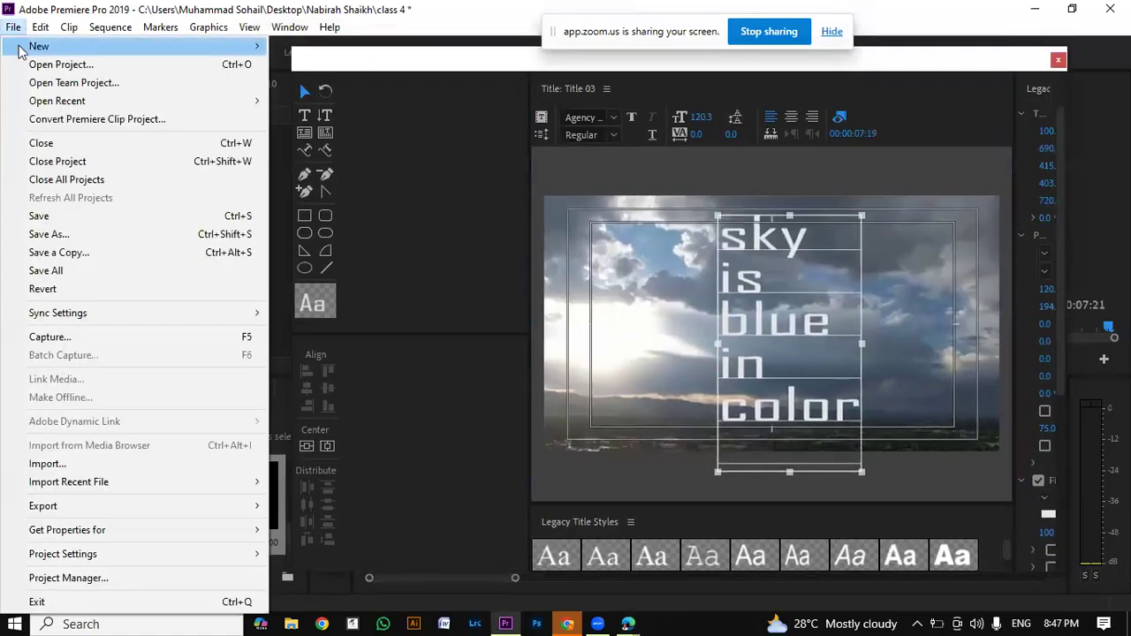
{"action": "mouse_move", "coordinate": [53, 46]}
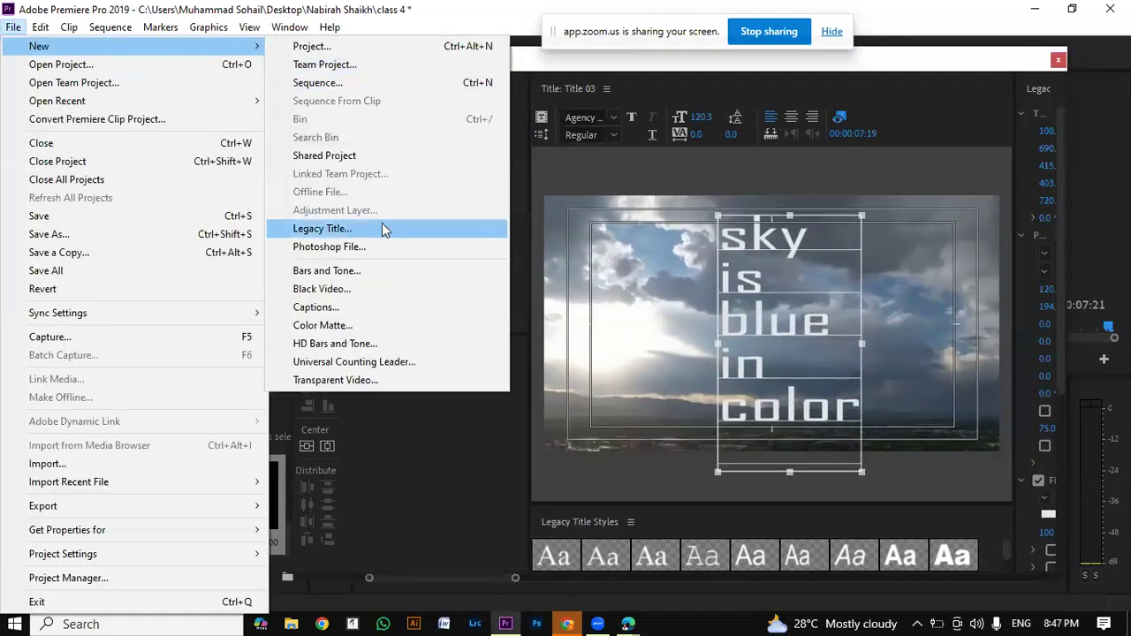
{"action": "left_click", "coordinate": [530, 182]}
Step: Enlarge the title window to show its full properties and set the stacked text's fill color to black (000000)
{"action": "left_click_drag", "start_coordinate": [477, 71], "coordinate": [337, 26]}
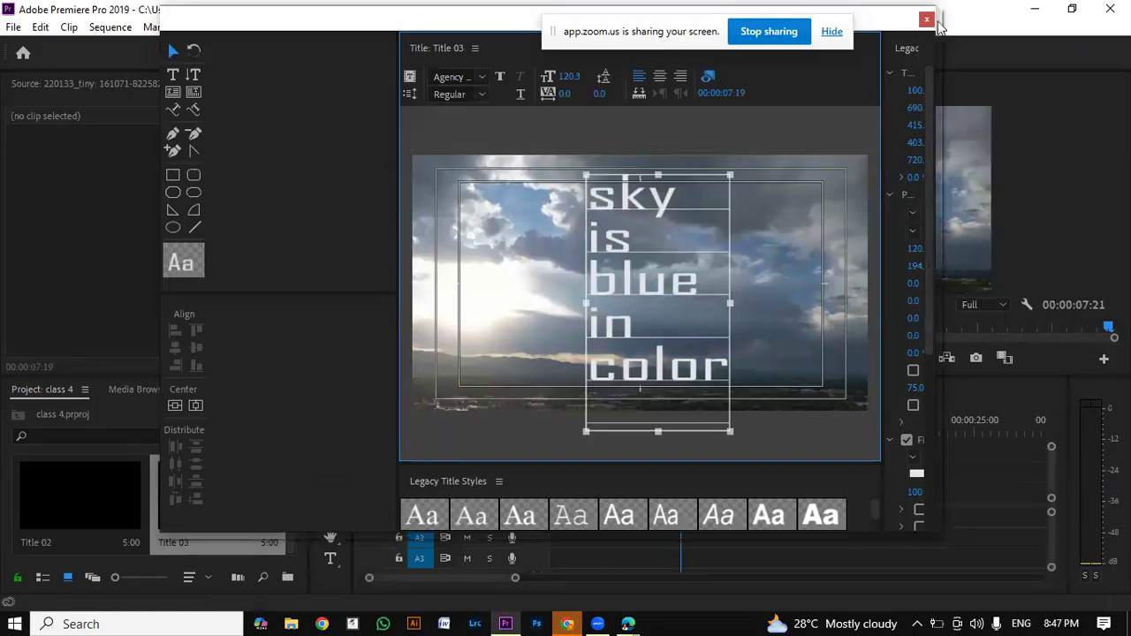
{"action": "left_click_drag", "start_coordinate": [942, 532], "coordinate": [1012, 522]}
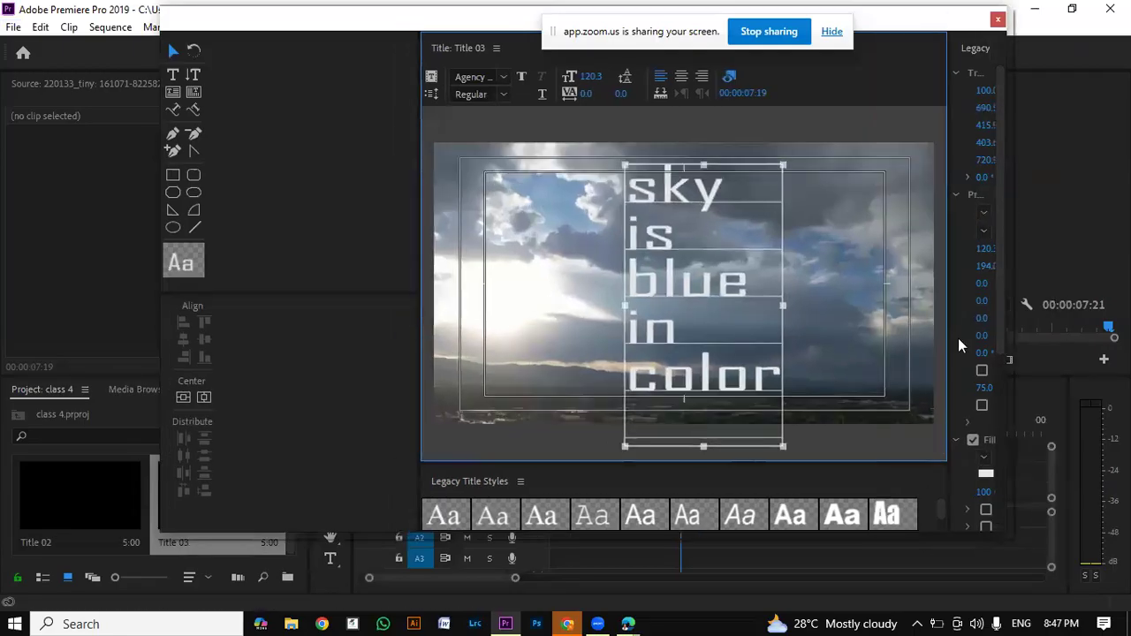
{"action": "left_click_drag", "start_coordinate": [948, 347], "coordinate": [801, 346]}
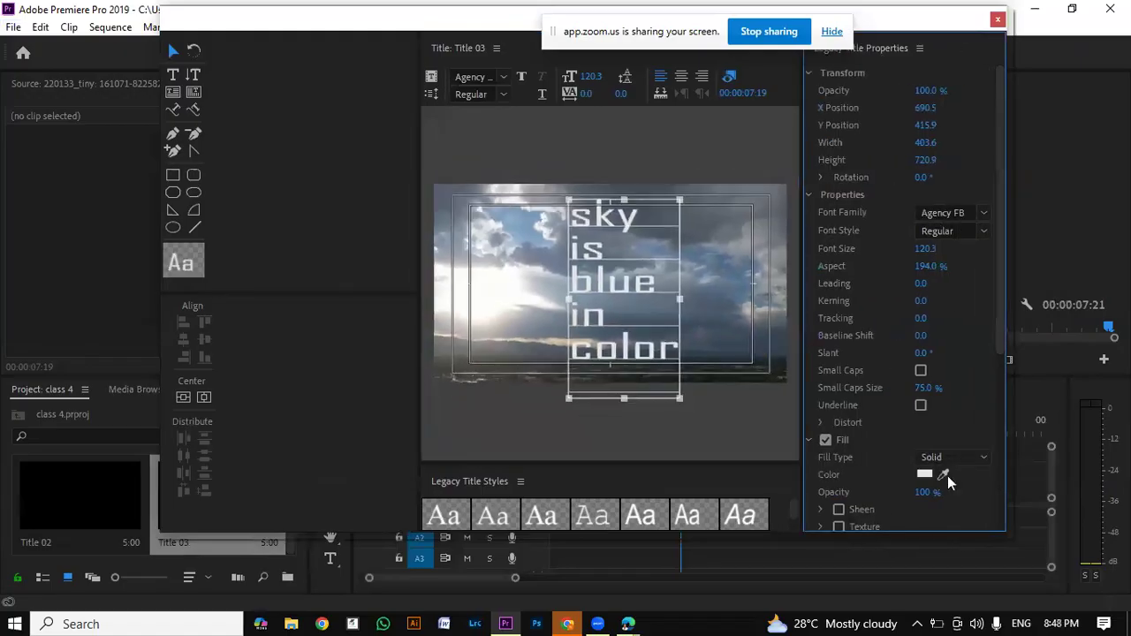
{"action": "left_click", "coordinate": [925, 475]}
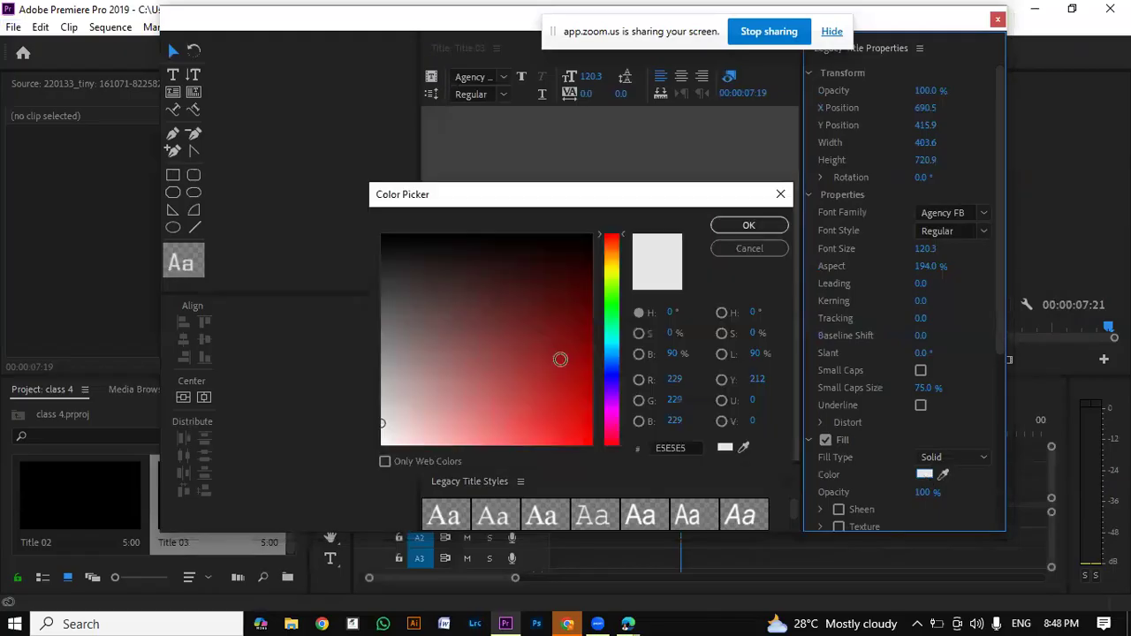
{"action": "left_click", "coordinate": [726, 228]}
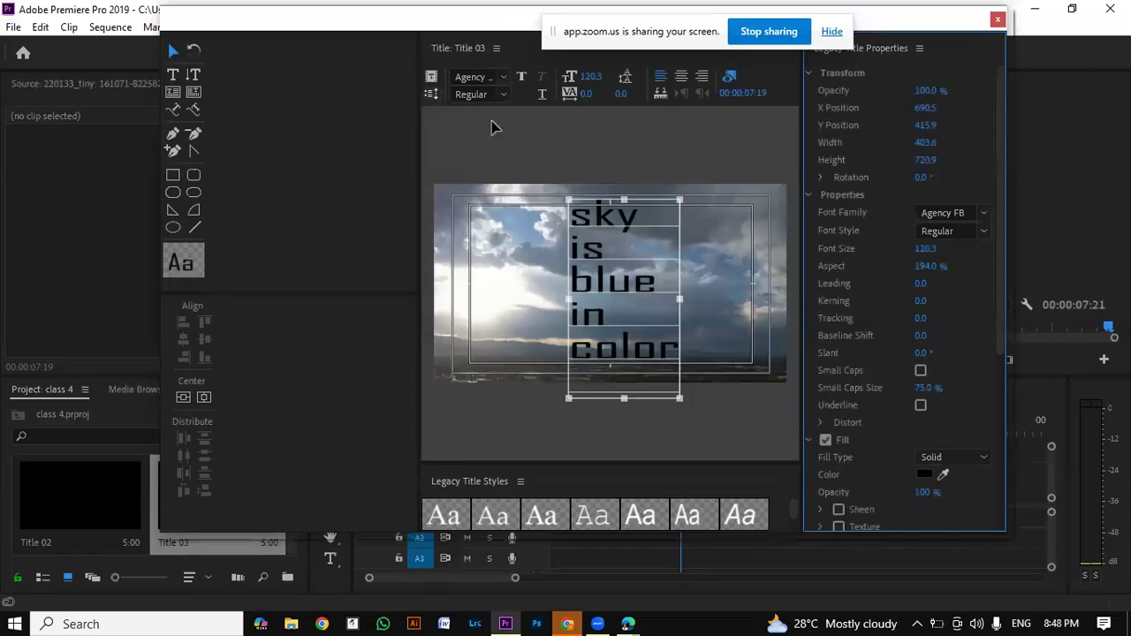
{"action": "left_click", "coordinate": [520, 164]}
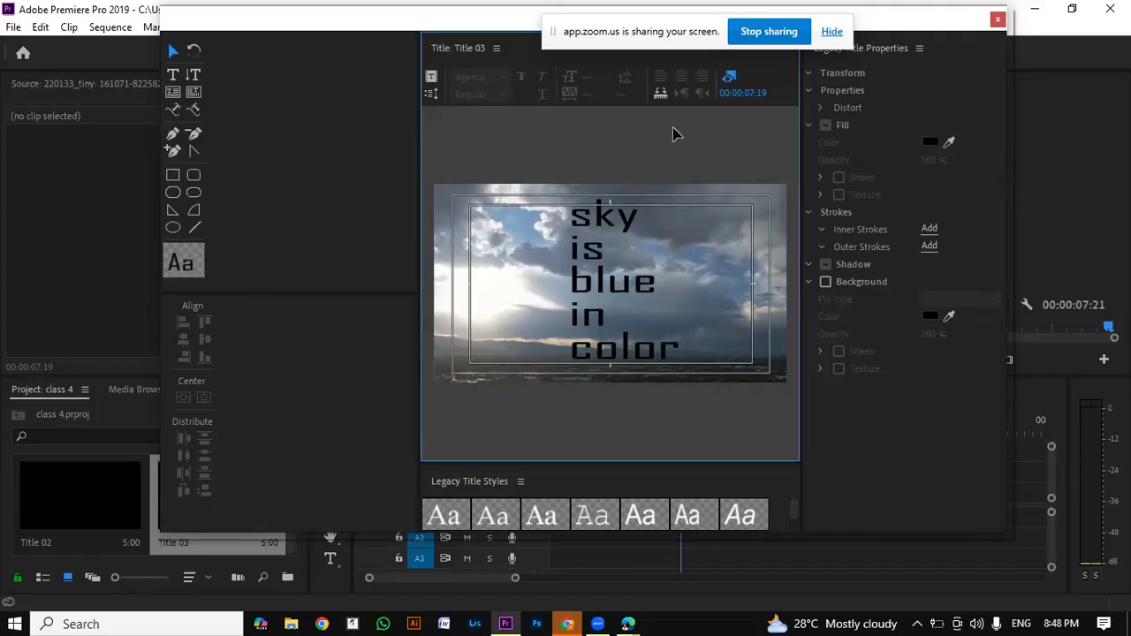
{"action": "left_click", "coordinate": [673, 229]}
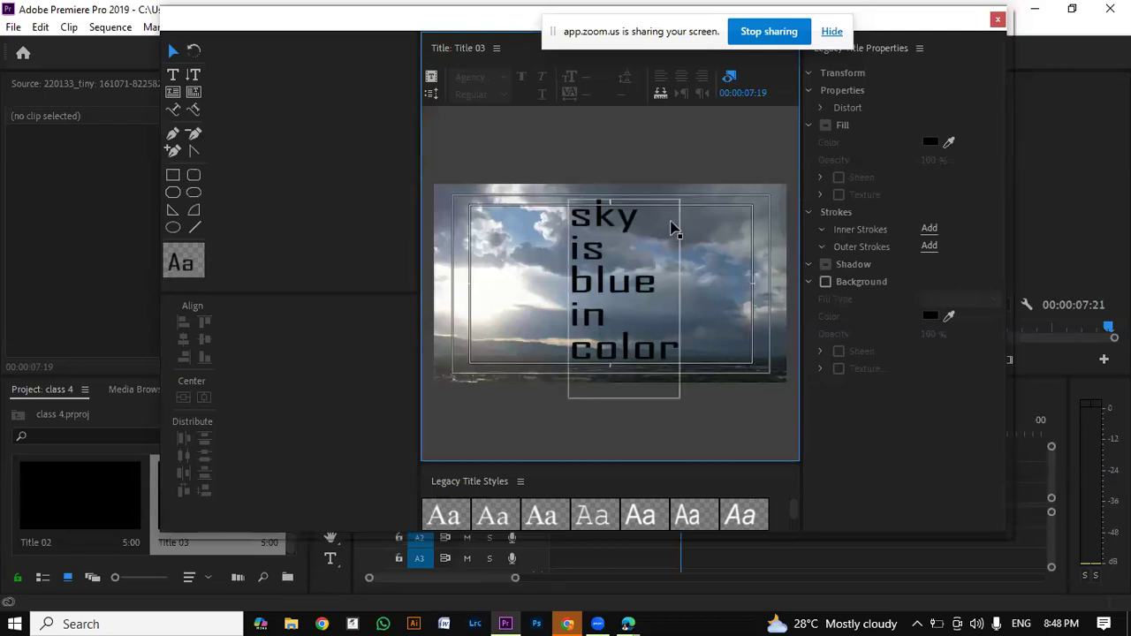
{"action": "left_click", "coordinate": [424, 387]}
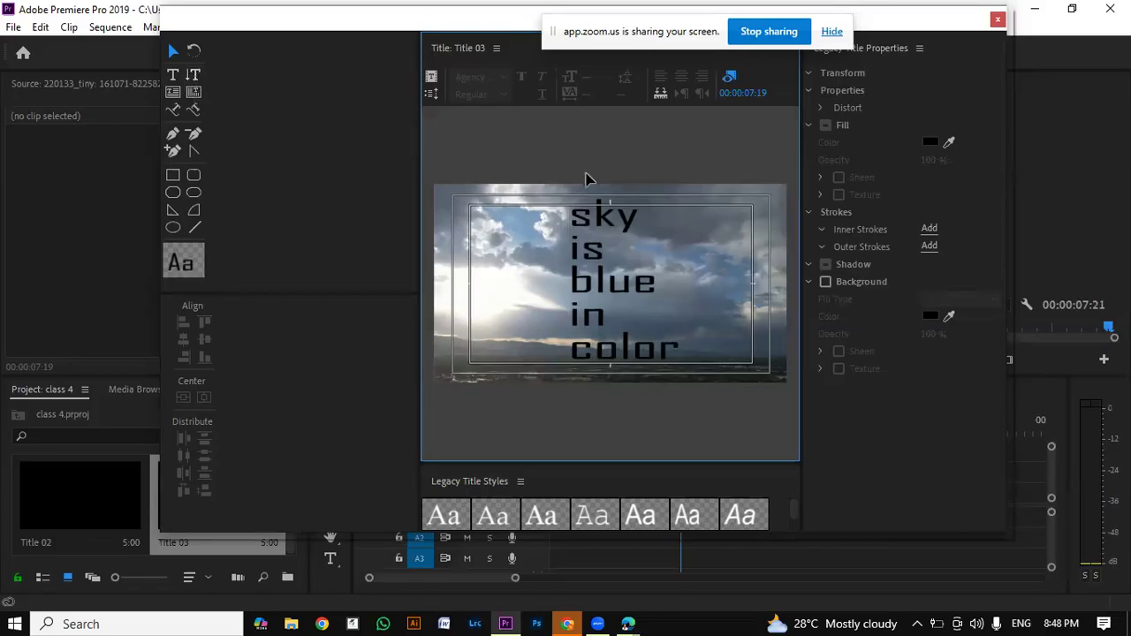
{"action": "left_click", "coordinate": [623, 217]}
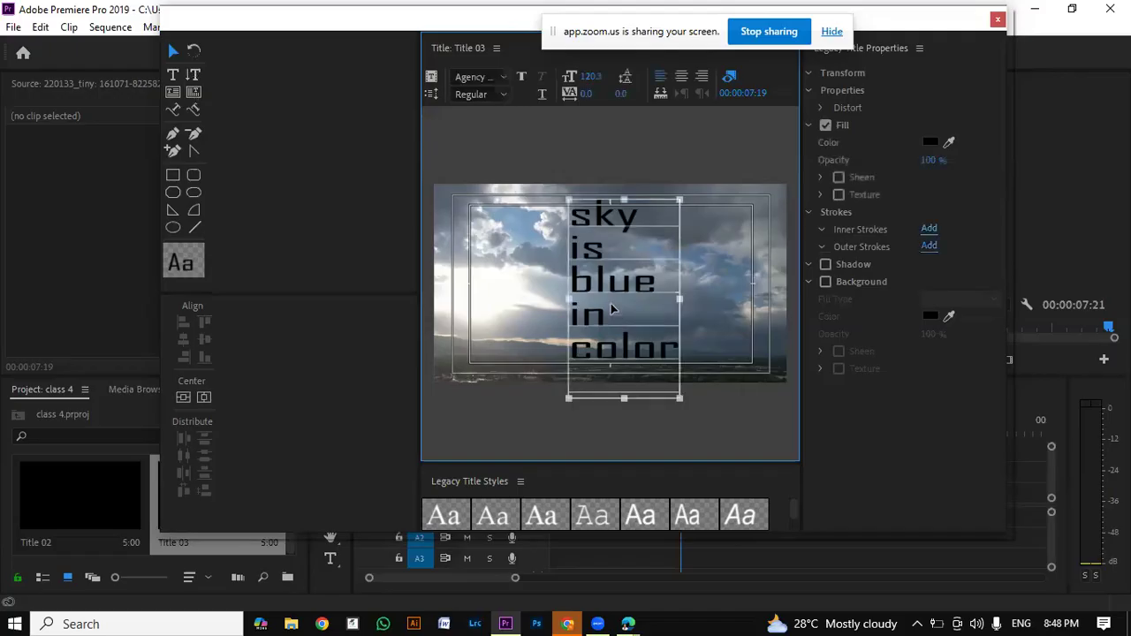
{"action": "left_click", "coordinate": [664, 144]}
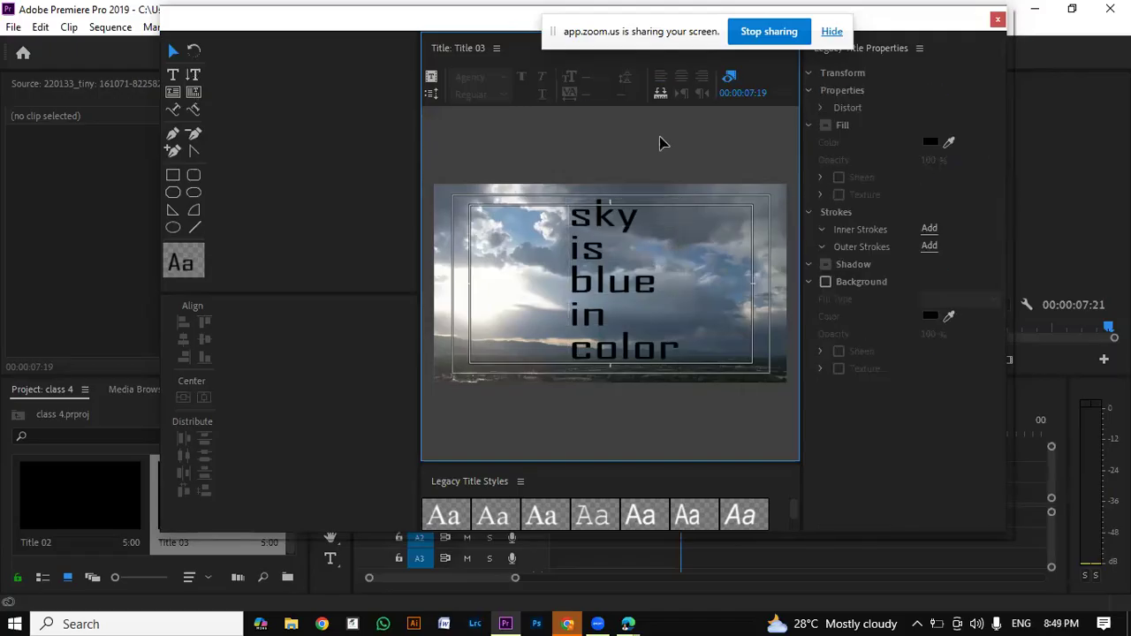
Step: Set the title type to Roll with Start Off Screen and End Off Screen enabled, and close the title window
{"action": "left_click", "coordinate": [642, 257]}
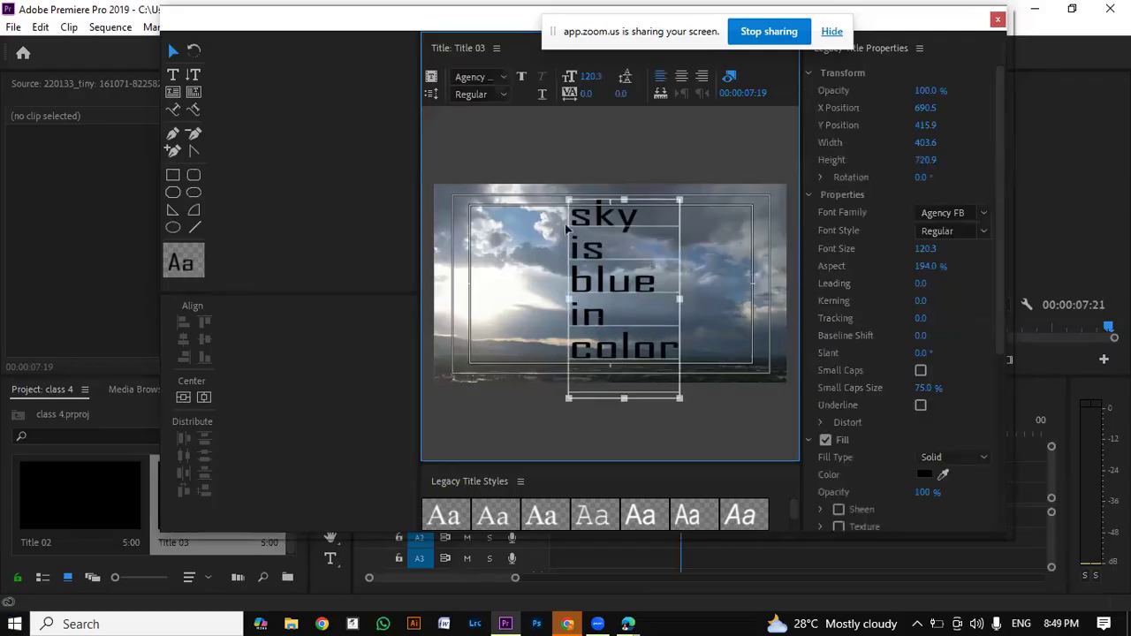
{"action": "left_click", "coordinate": [432, 92]}
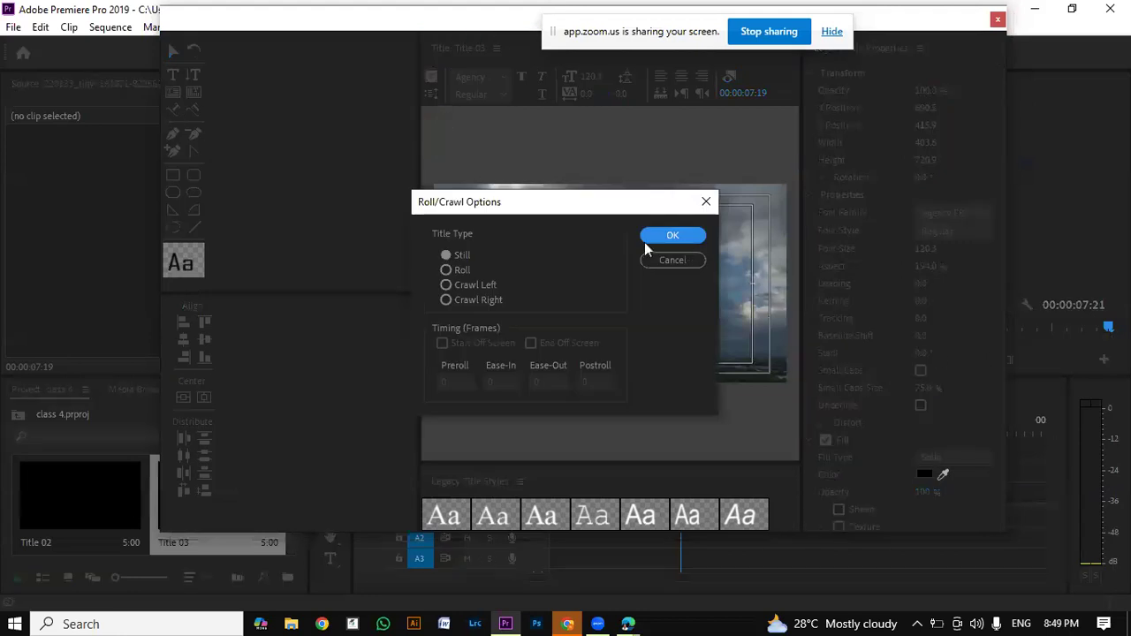
{"action": "left_click", "coordinate": [446, 270]}
{"action": "left_click", "coordinate": [483, 344]}
{"action": "left_click", "coordinate": [583, 344]}
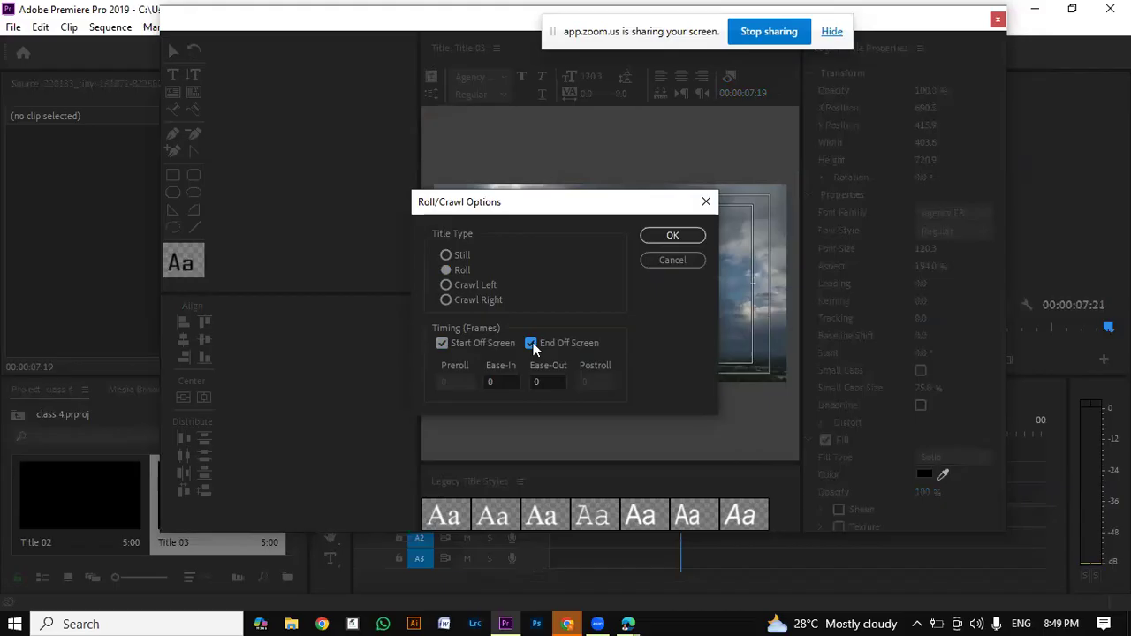
{"action": "left_click", "coordinate": [676, 239]}
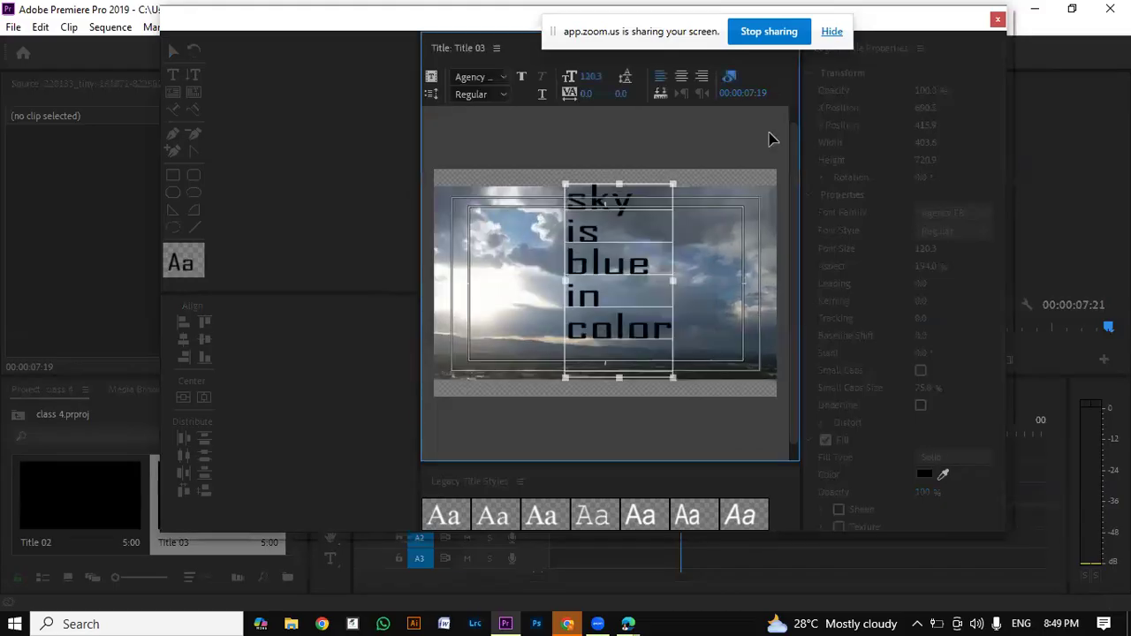
{"action": "left_click", "coordinate": [998, 21]}
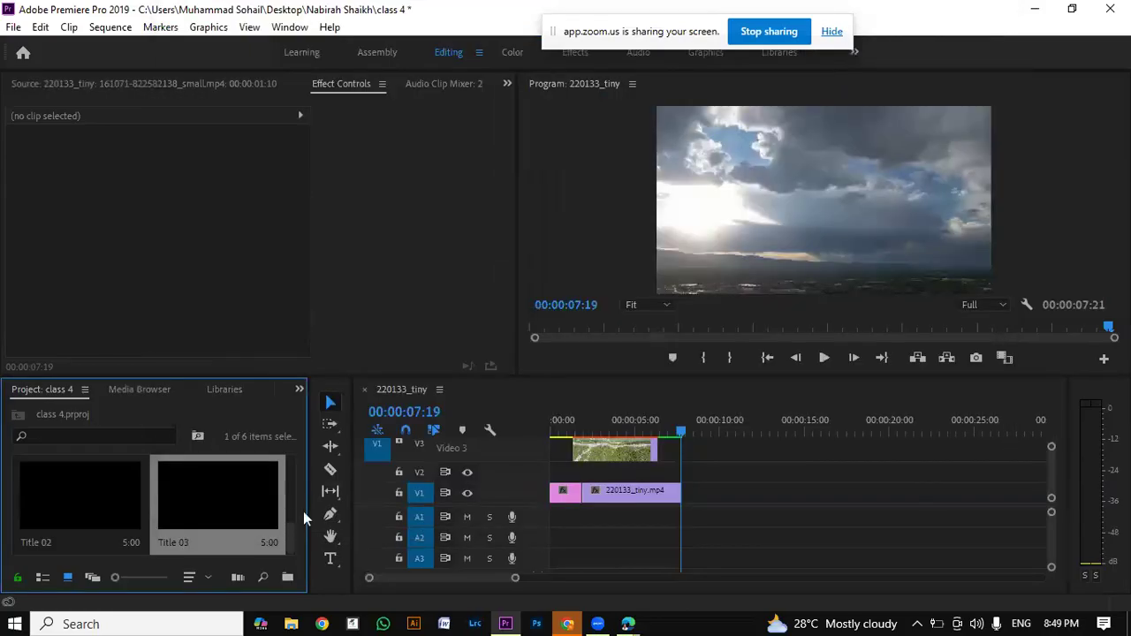
Step: Place Title 03 on track V2 above the sky clip's end, starting at about 00:00:06:10, and render the sequence previews
{"action": "left_click_drag", "start_coordinate": [223, 504], "coordinate": [666, 470]}
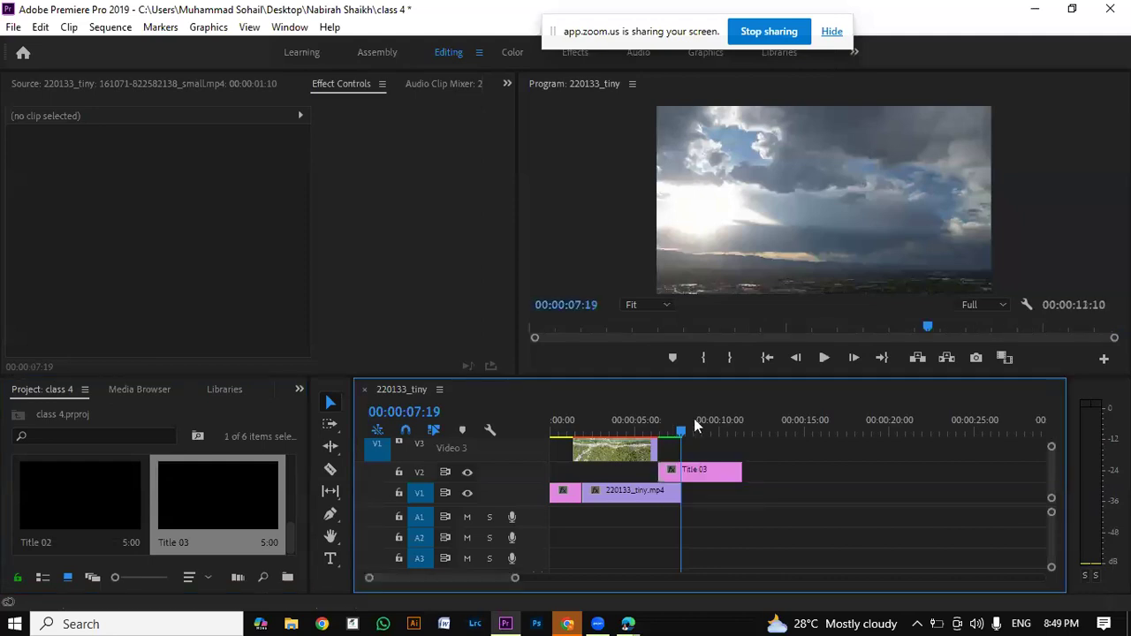
{"action": "left_click", "coordinate": [588, 428]}
{"action": "left_click", "coordinate": [822, 361]}
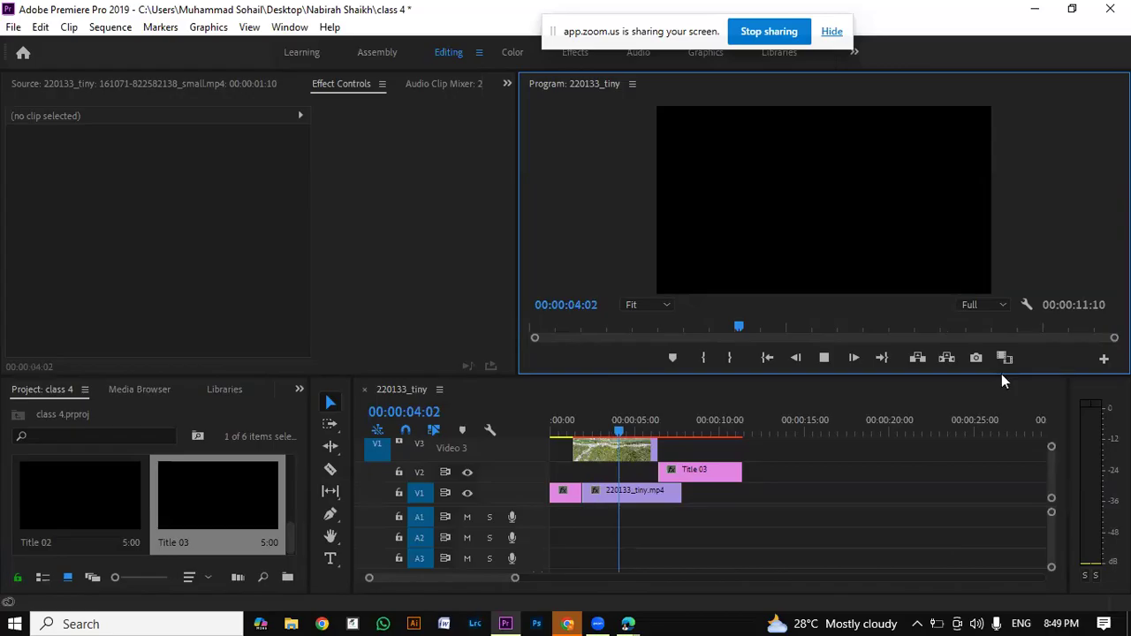
{"action": "key", "text": "Return"}
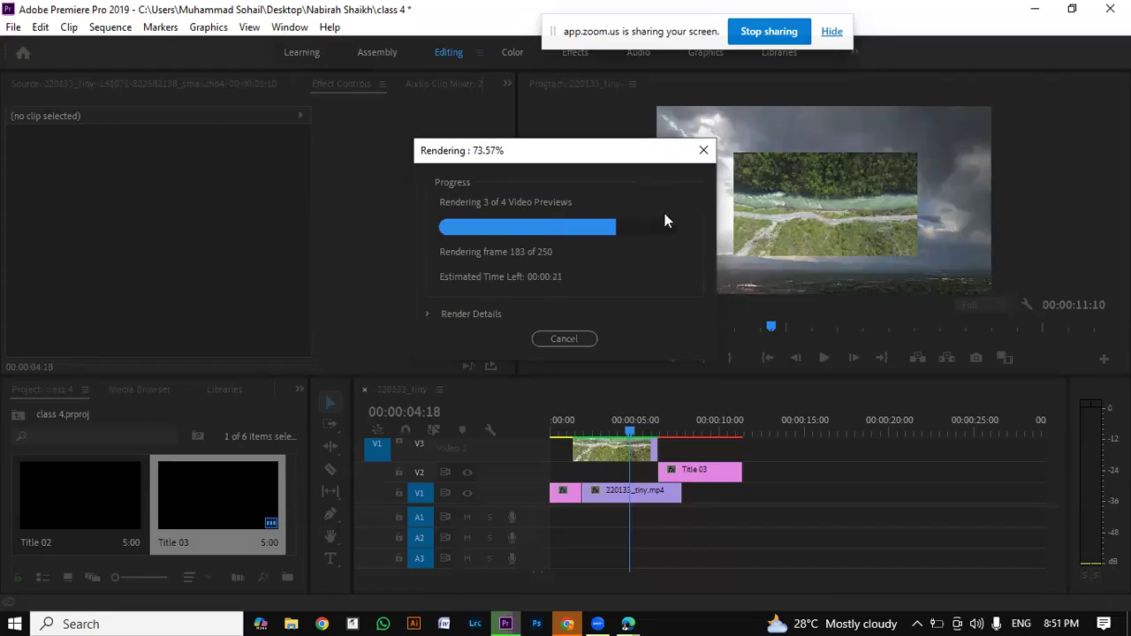
{"action": "left_click_drag", "start_coordinate": [607, 163], "coordinate": [494, 71]}
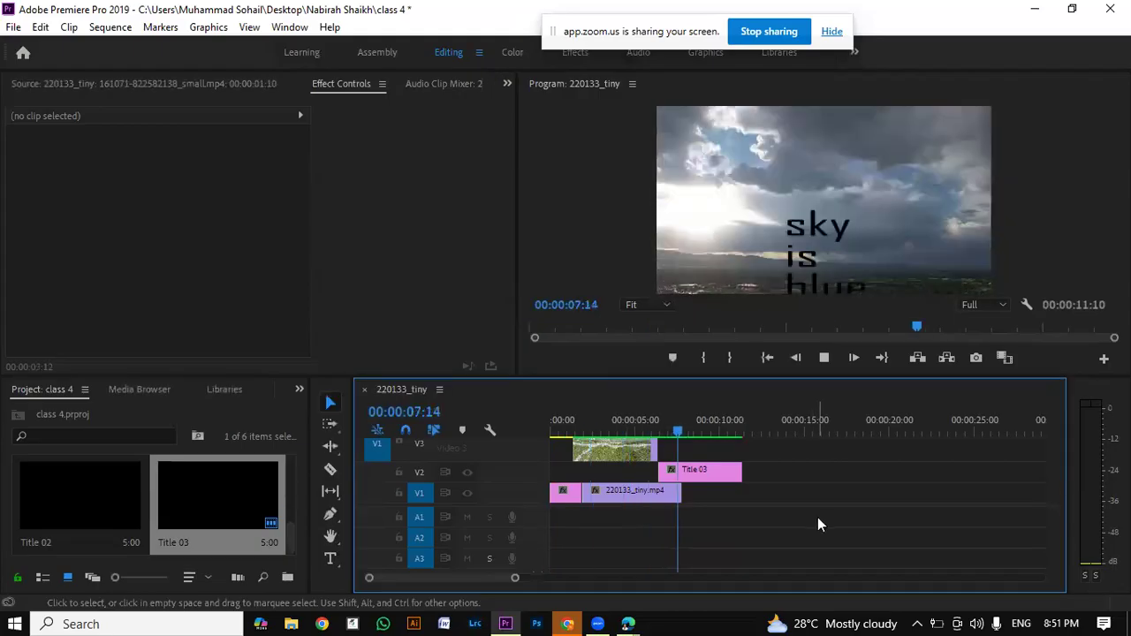
Step: Move the Title 03 clip on track V2 earlier by 00:00:01:19 so it overlaps more of the sky clip
{"action": "left_click", "coordinate": [714, 472]}
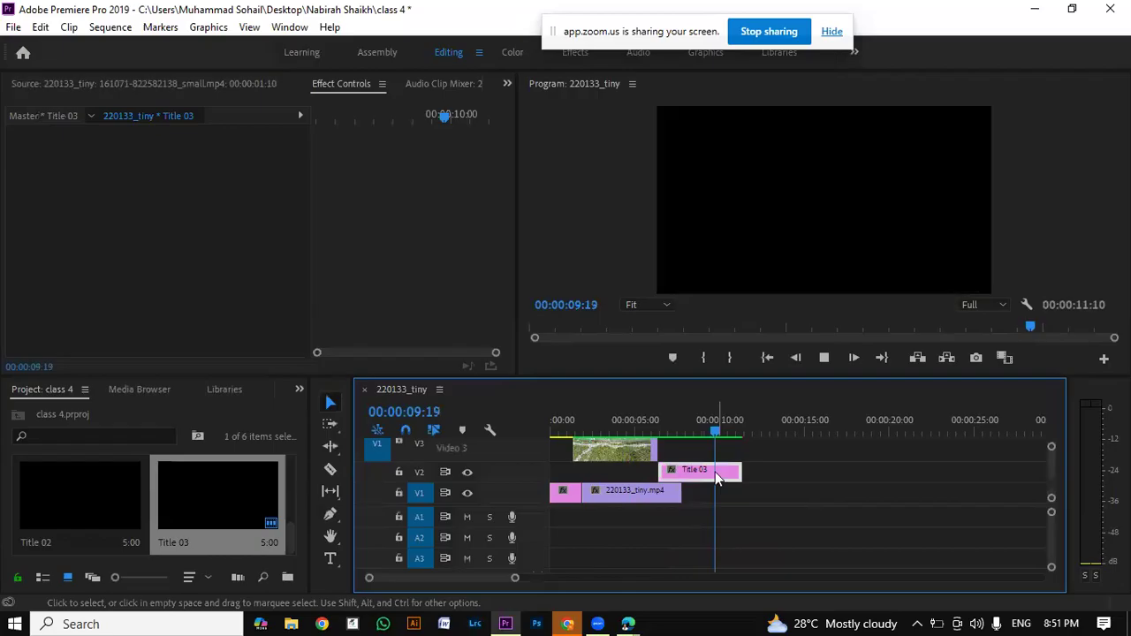
{"action": "left_click_drag", "start_coordinate": [688, 478], "coordinate": [659, 502]}
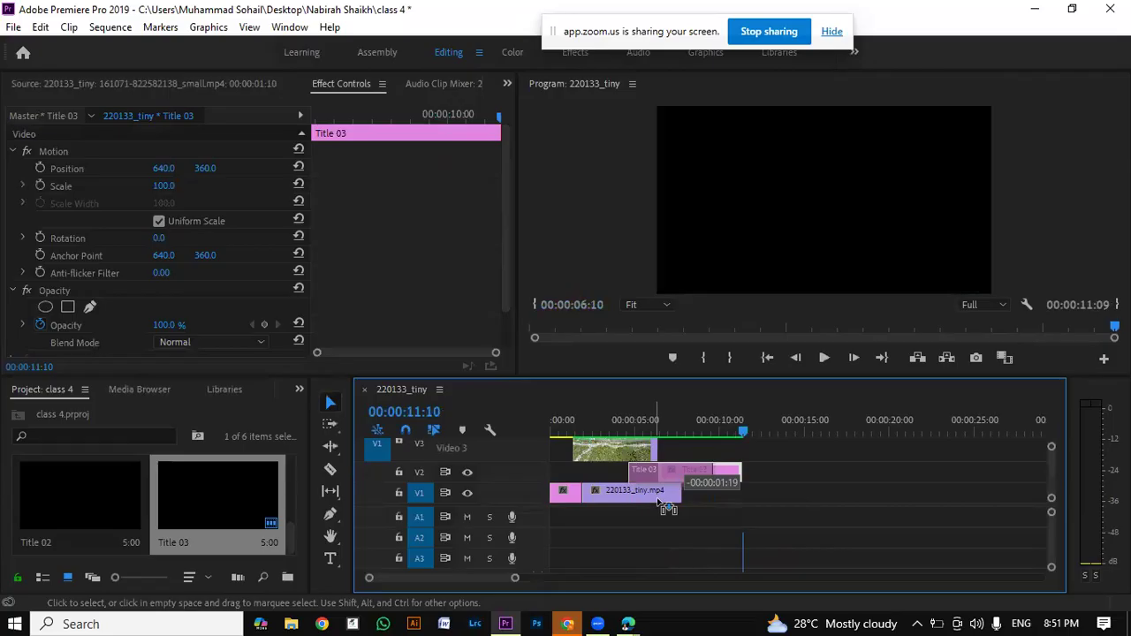
{"action": "left_click_drag", "start_coordinate": [667, 508], "coordinate": [672, 495]}
Step: Extend the sky clip on track V1 to end at about 00:00:11:00 and render the sequence previews again
{"action": "double_click", "coordinate": [674, 493]}
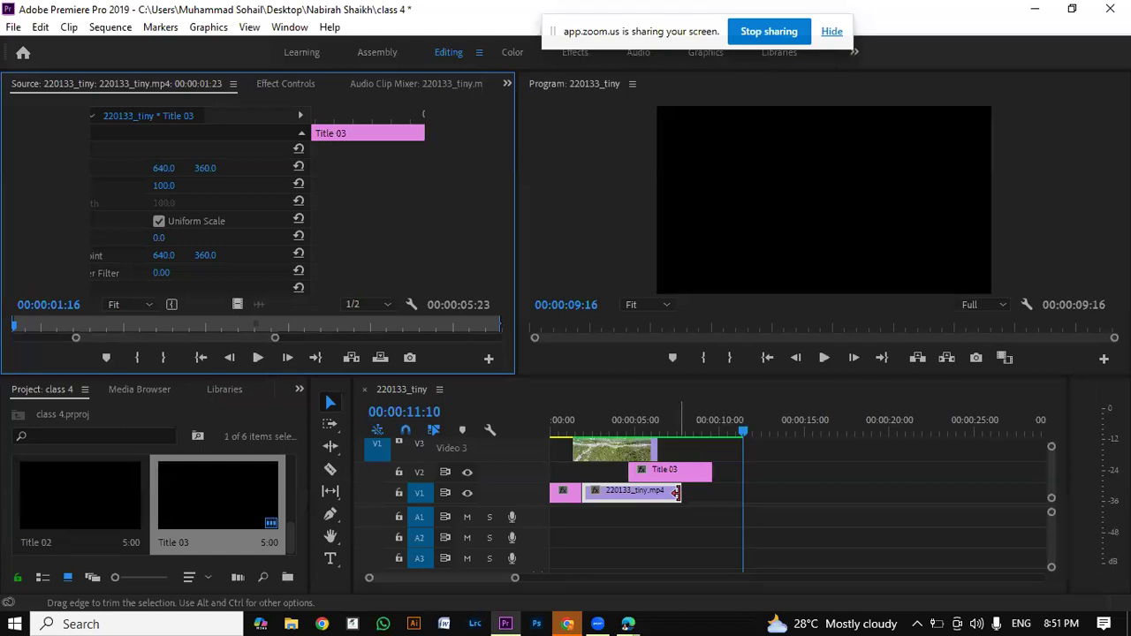
{"action": "left_click_drag", "start_coordinate": [676, 494], "coordinate": [734, 484]}
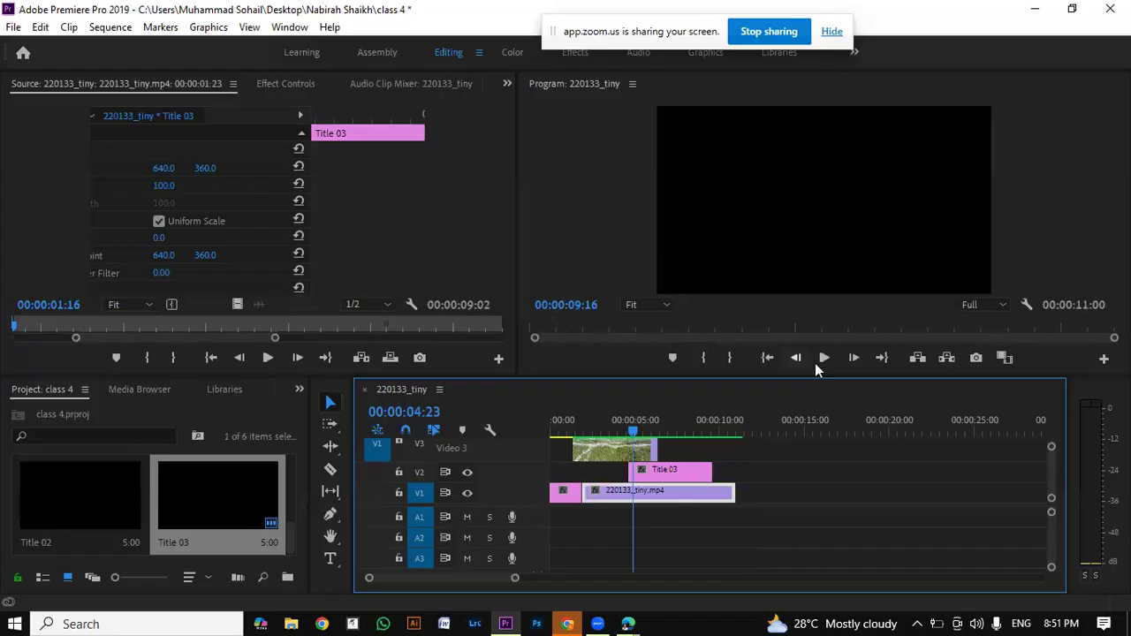
{"action": "left_click", "coordinate": [653, 419]}
{"action": "key", "text": "Return"}
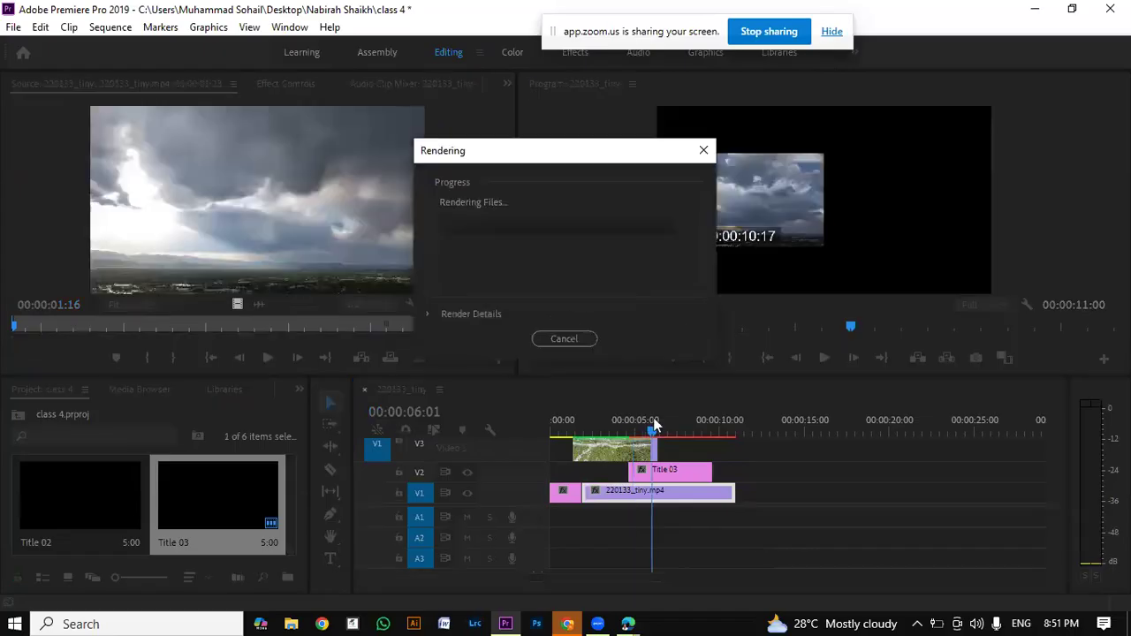
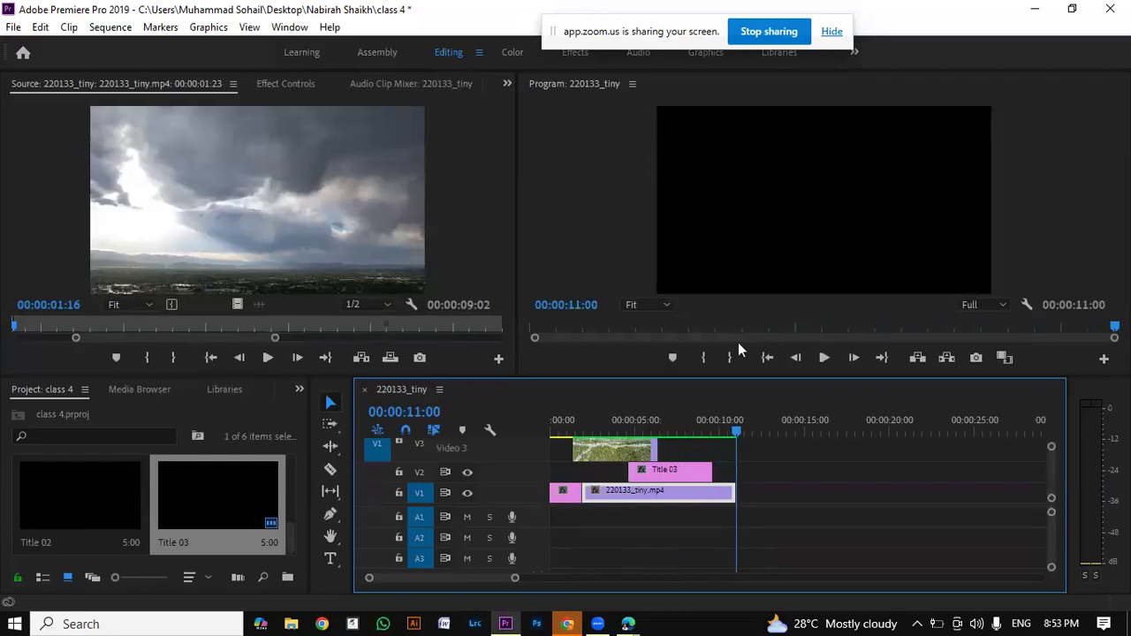
{"action": "left_click", "coordinate": [824, 357]}
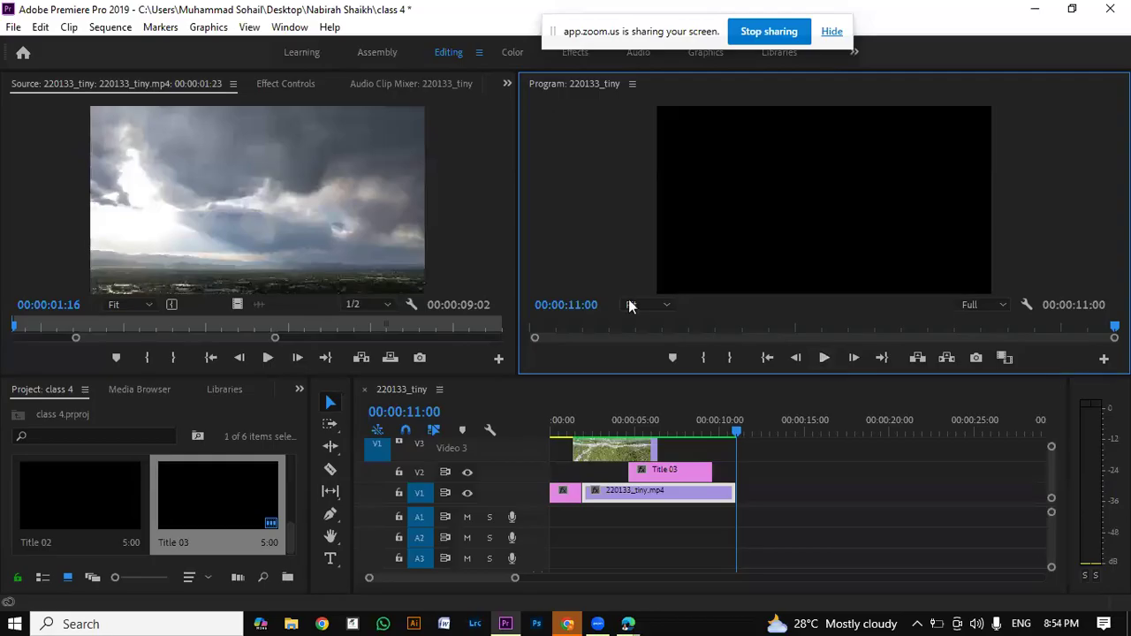
{"action": "left_click_drag", "start_coordinate": [609, 39], "coordinate": [689, 6]}
{"action": "left_click", "coordinate": [745, 256]}
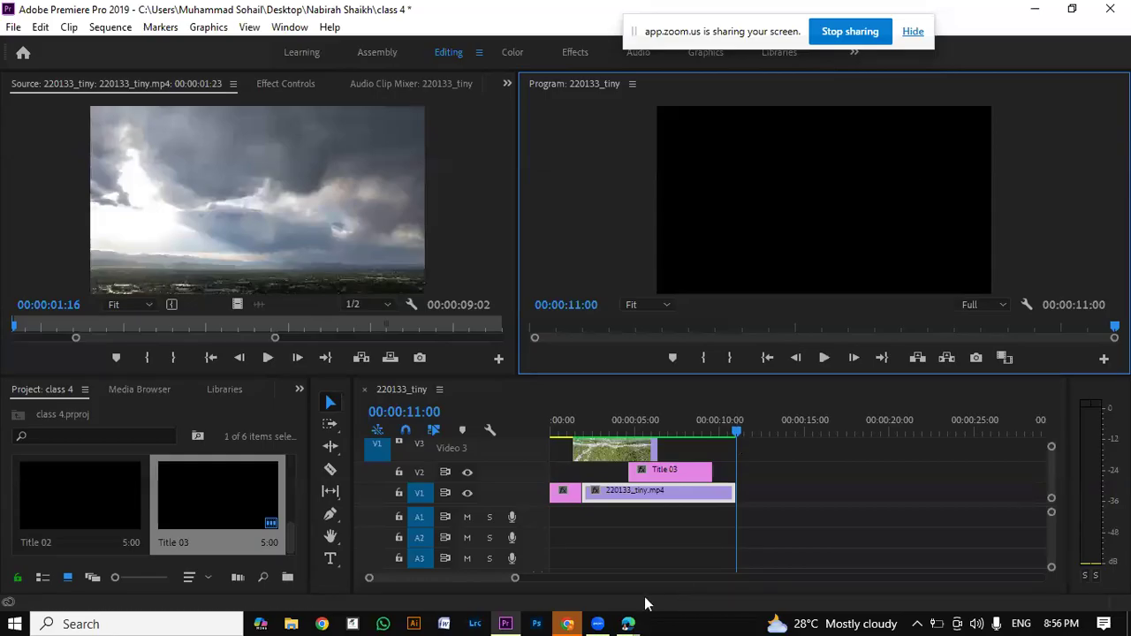
Step: Switch to the Zoom meeting in the browser and download videoplayback (3).mp4 from the meeting group chat
{"action": "left_click", "coordinate": [630, 624]}
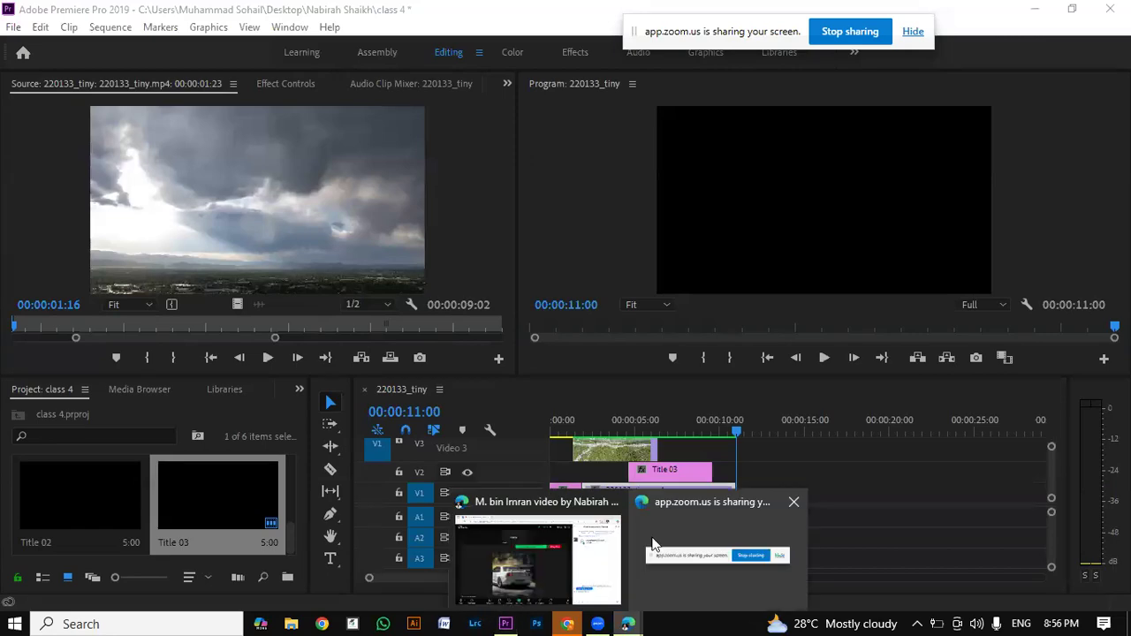
{"action": "left_click", "coordinate": [654, 532]}
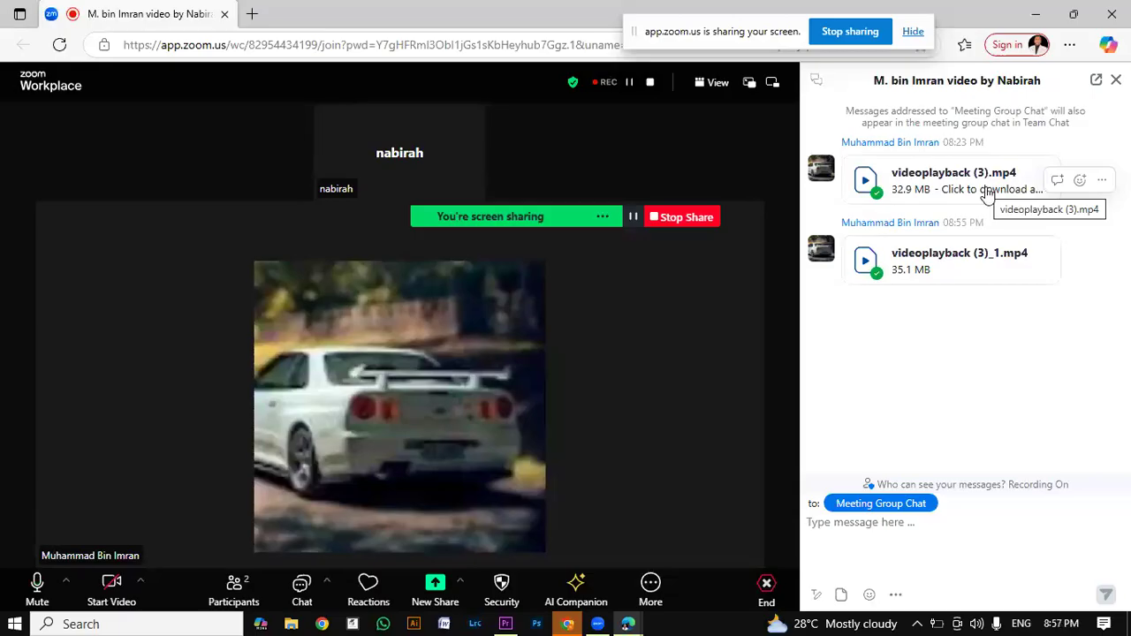
{"action": "left_click", "coordinate": [987, 195]}
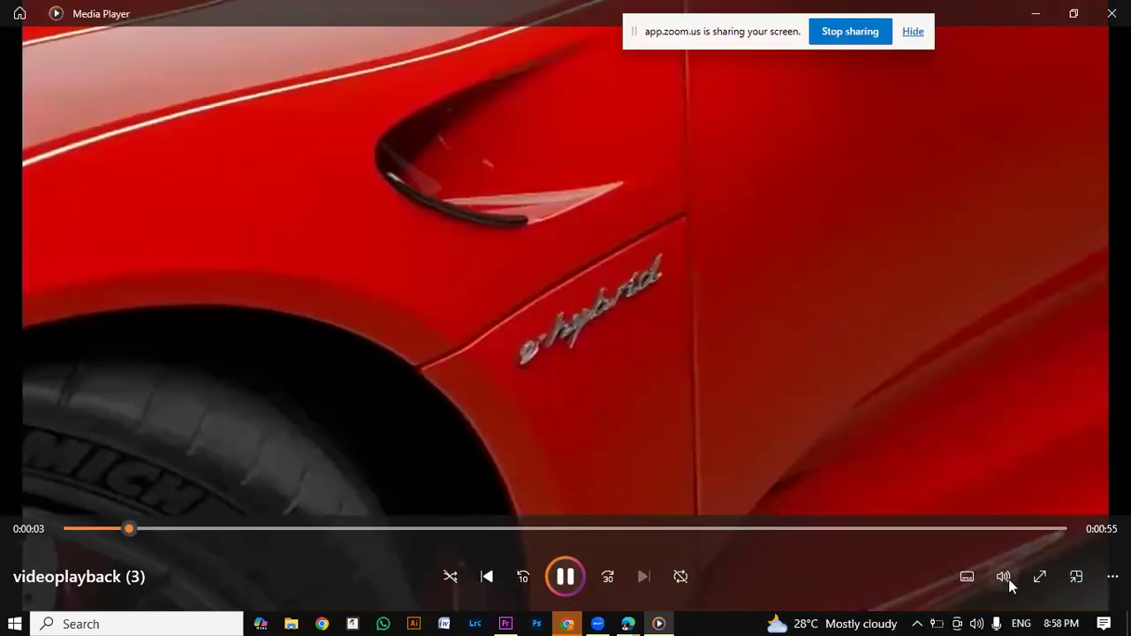
Step: Lower the Media Player volume step by step during playback of videoplayback (3) until the sound is muted
{"action": "left_click", "coordinate": [1009, 579]}
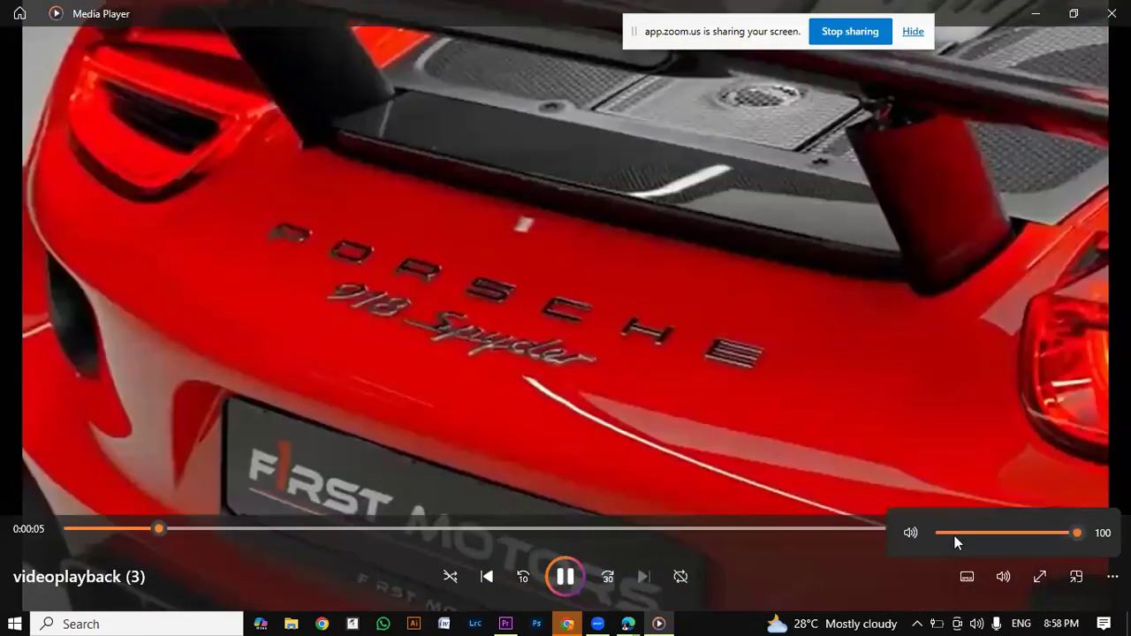
{"action": "left_click", "coordinate": [955, 533]}
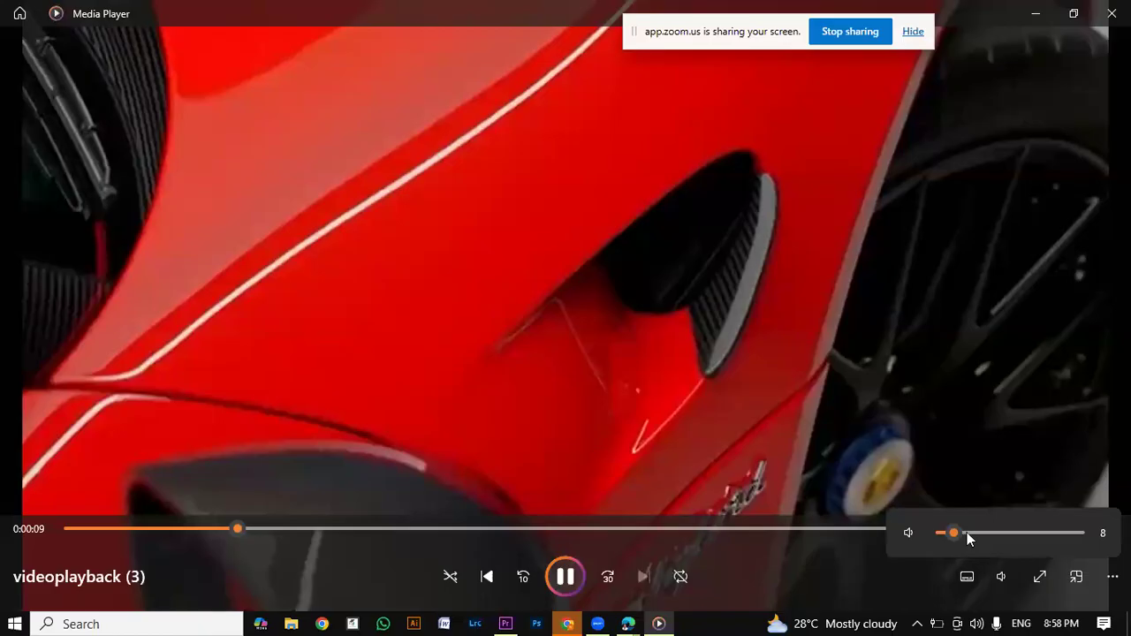
{"action": "left_click", "coordinate": [946, 533]}
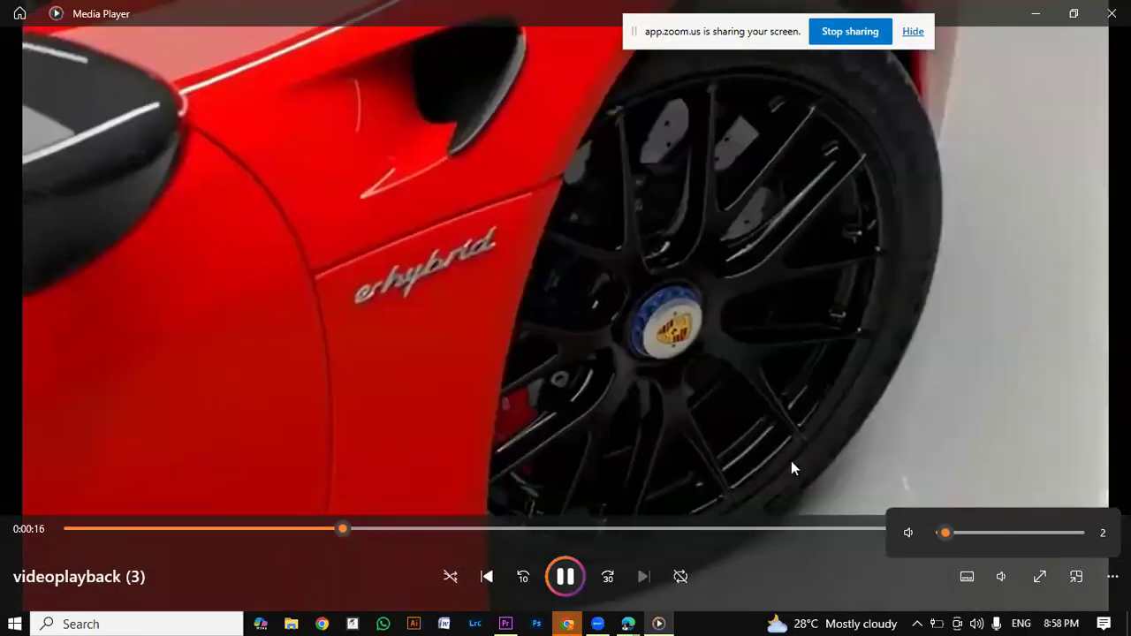
{"action": "left_click", "coordinate": [944, 533]}
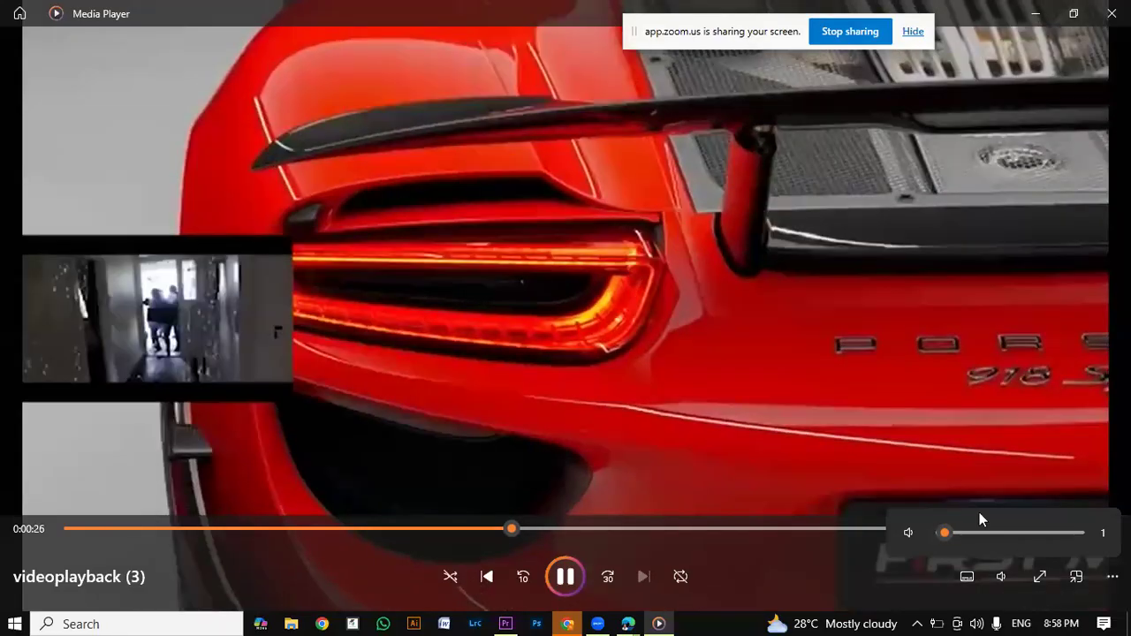
{"action": "left_click", "coordinate": [971, 533]}
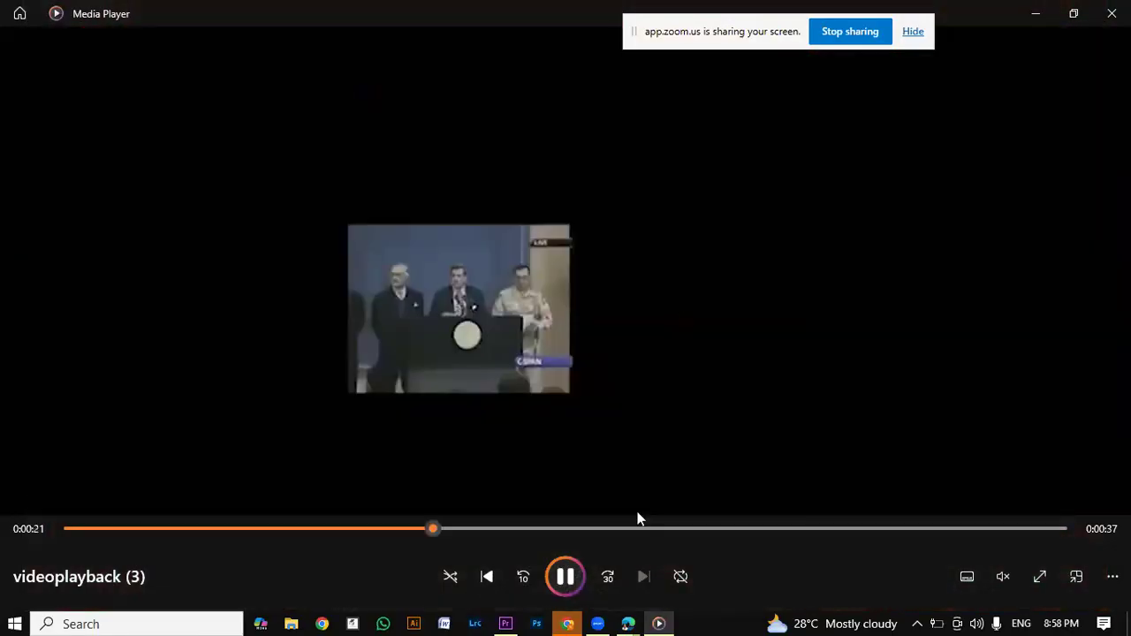
Step: Examine the picture-in-picture overlay in videoplayback (3) around 0:00:22, and close the player
{"action": "mouse_move", "coordinate": [435, 530]}
{"action": "left_mouse_down"}
{"action": "mouse_move", "coordinate": [407, 531]}
{"action": "mouse_move", "coordinate": [449, 523]}
{"action": "mouse_move", "coordinate": [349, 531]}
{"action": "mouse_move", "coordinate": [389, 548]}
{"action": "mouse_move", "coordinate": [424, 547]}
{"action": "left_mouse_up"}
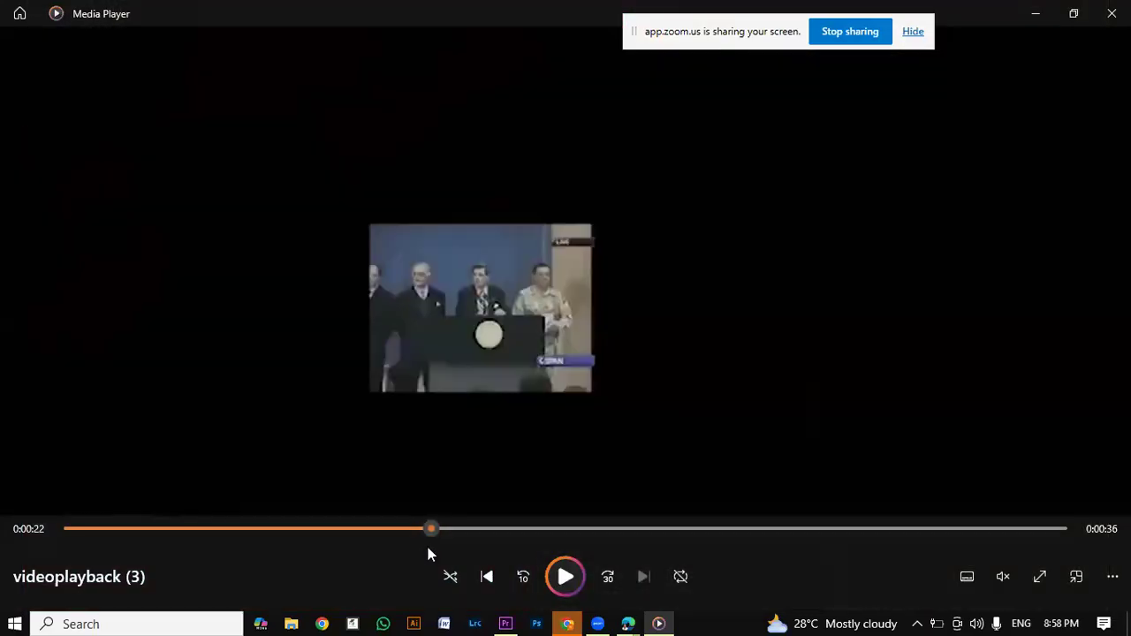
{"action": "left_click_drag", "start_coordinate": [421, 548], "coordinate": [478, 627]}
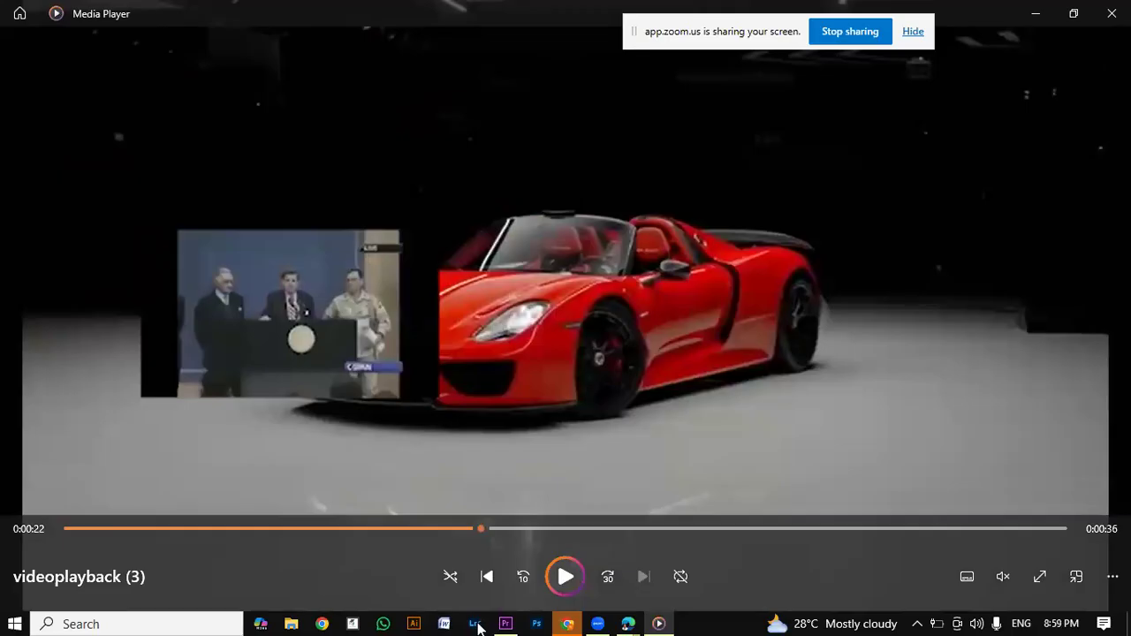
{"action": "left_click_drag", "start_coordinate": [477, 628], "coordinate": [480, 610]}
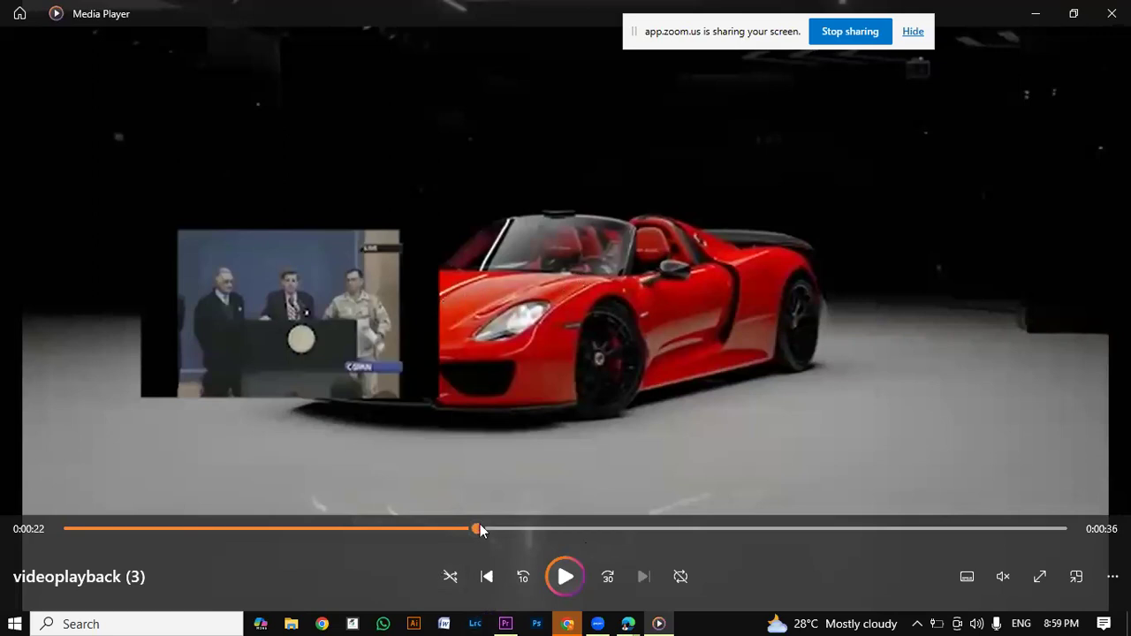
{"action": "mouse_move", "coordinate": [480, 526]}
{"action": "left_mouse_down"}
{"action": "mouse_move", "coordinate": [409, 540]}
{"action": "mouse_move", "coordinate": [477, 529]}
{"action": "left_mouse_up"}
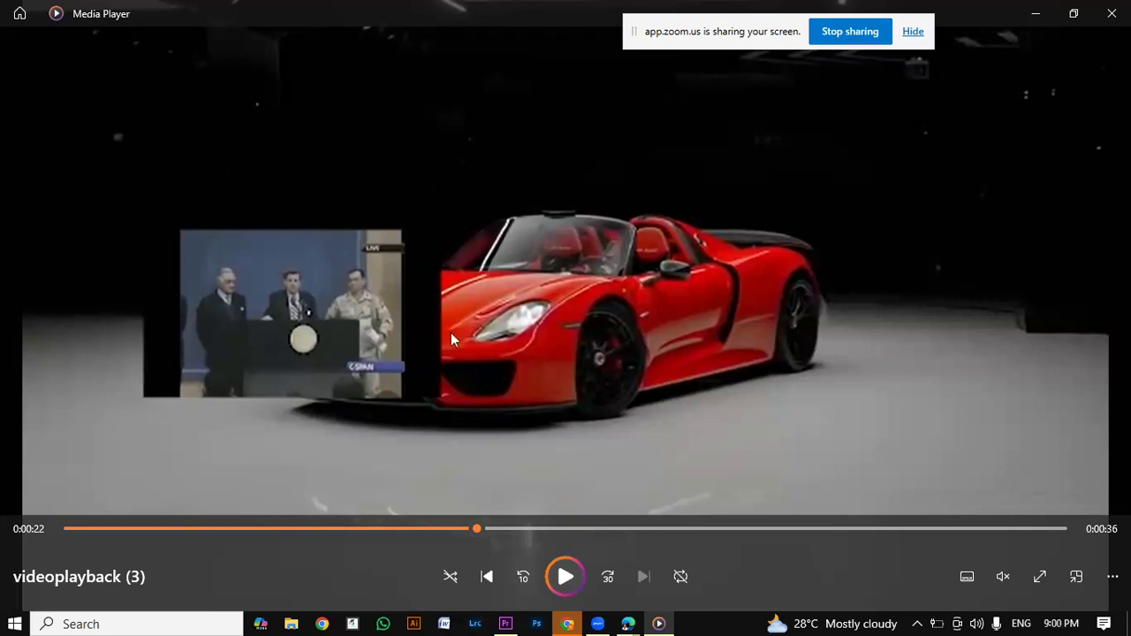
{"action": "left_click", "coordinate": [1108, 21]}
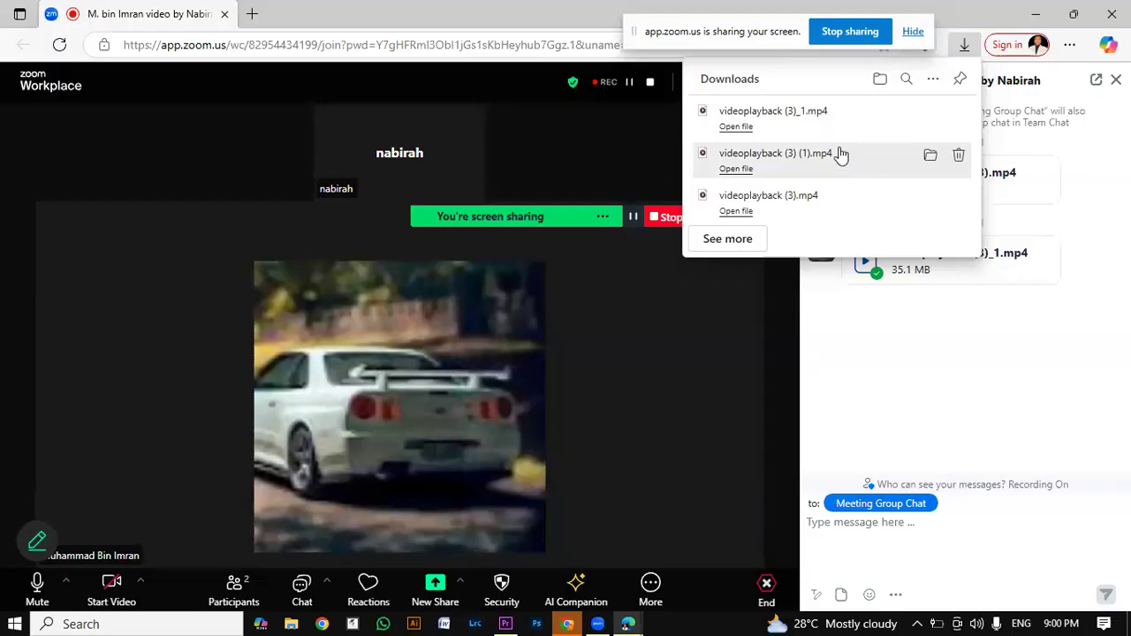
Step: Review the downloaded videos videoplayback (3)_1.mp4 and videoplayback (3) (1).mp4, skipping ahead in the second one
{"action": "left_click", "coordinate": [819, 113]}
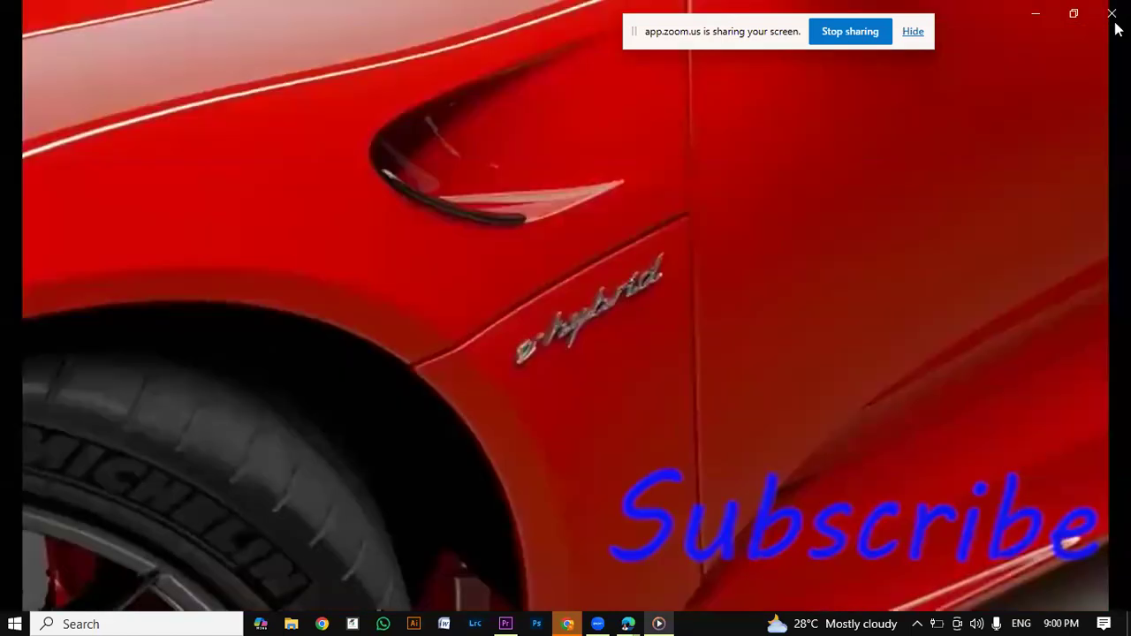
{"action": "left_click", "coordinate": [1112, 14]}
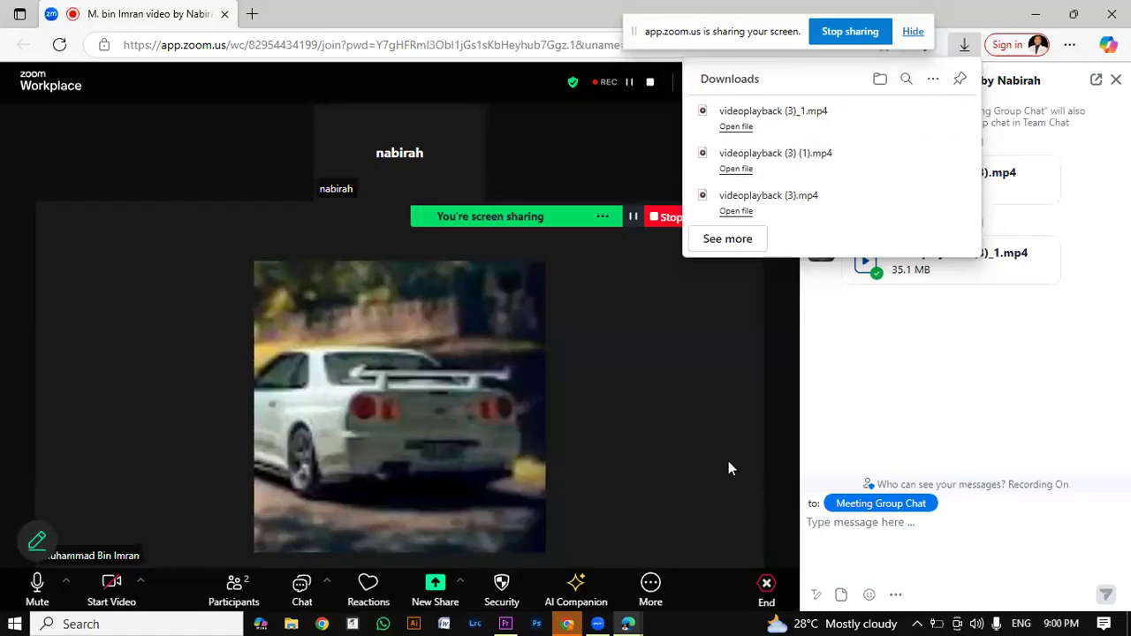
{"action": "left_click", "coordinate": [746, 170]}
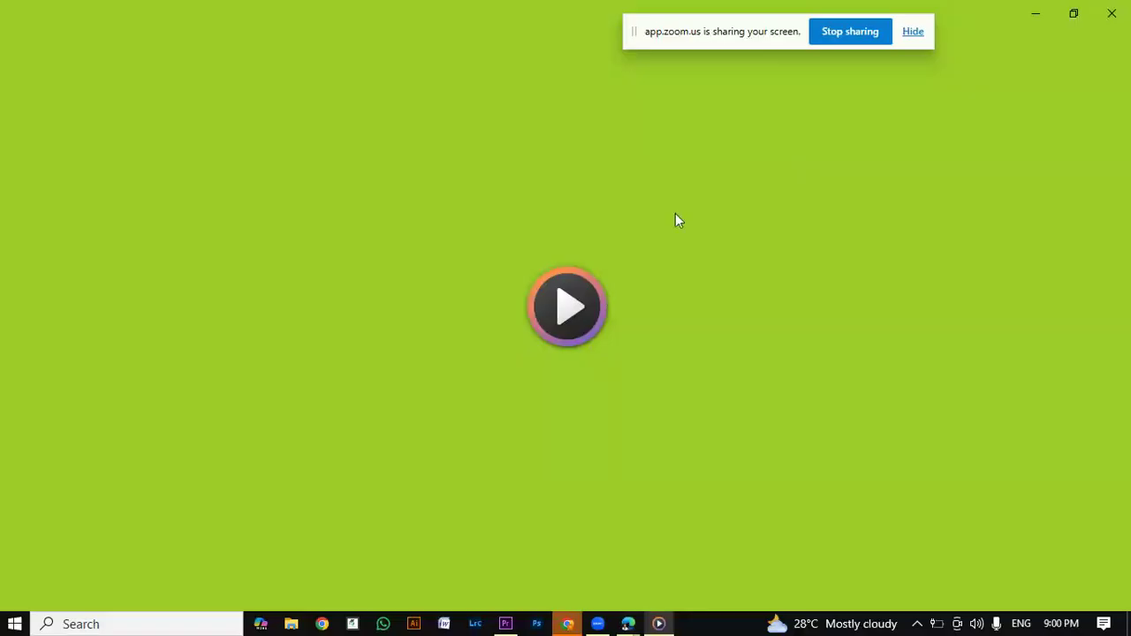
{"action": "left_click", "coordinate": [550, 334]}
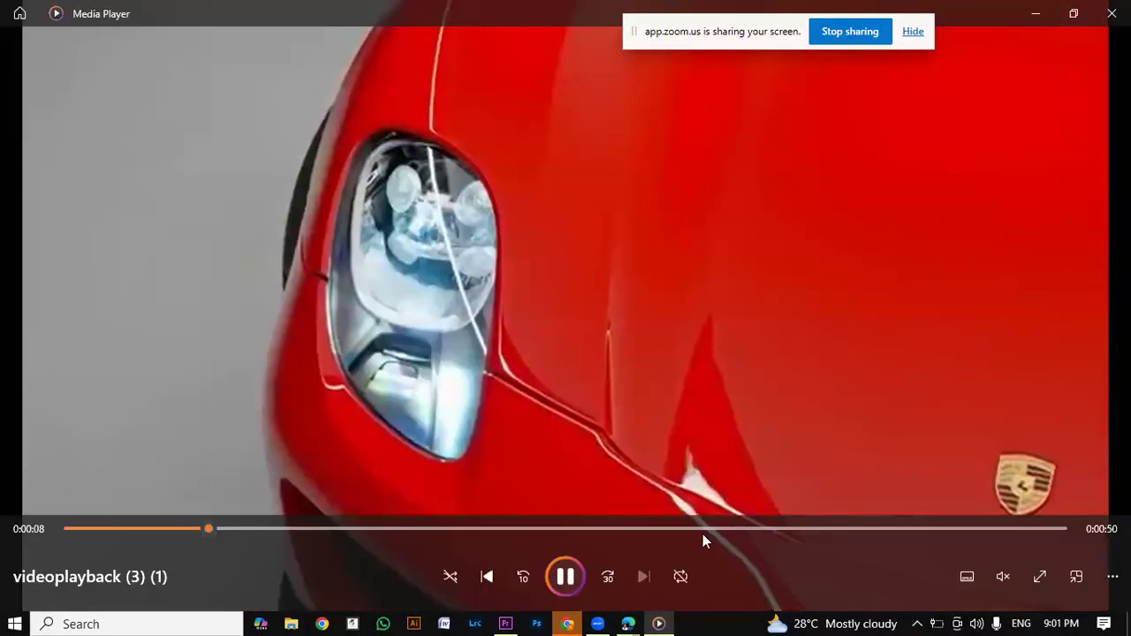
{"action": "left_click", "coordinate": [456, 529]}
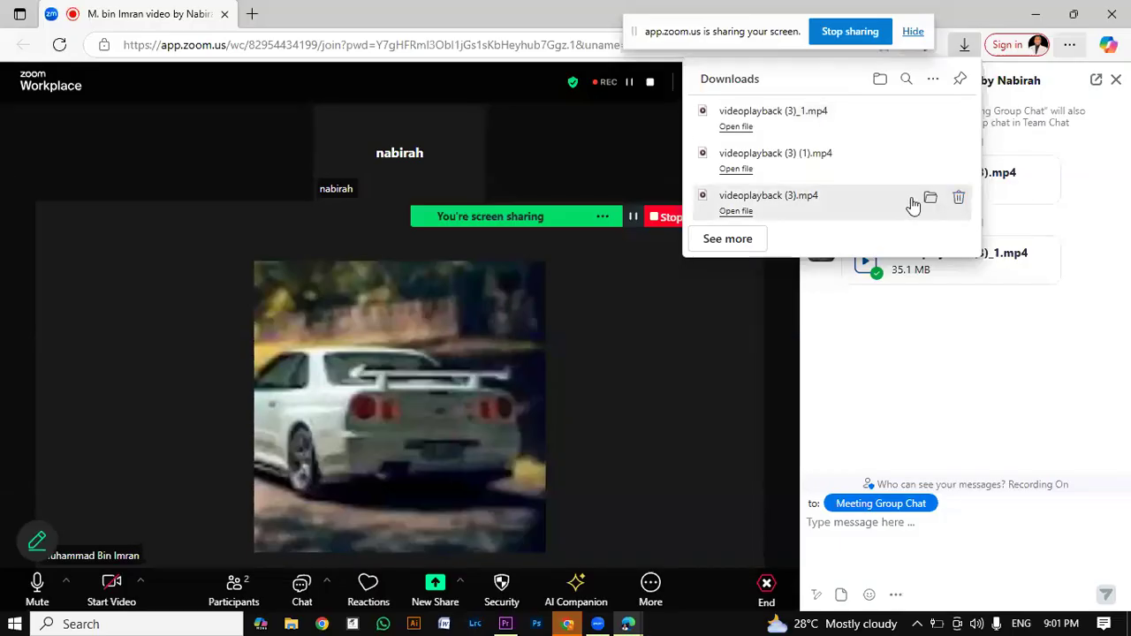
Step: Reopen videoplayback (3).mp4 and videoplayback (3) (1).mp4 from the downloads list to compare them, and close the player
{"action": "right_click", "coordinate": [773, 209]}
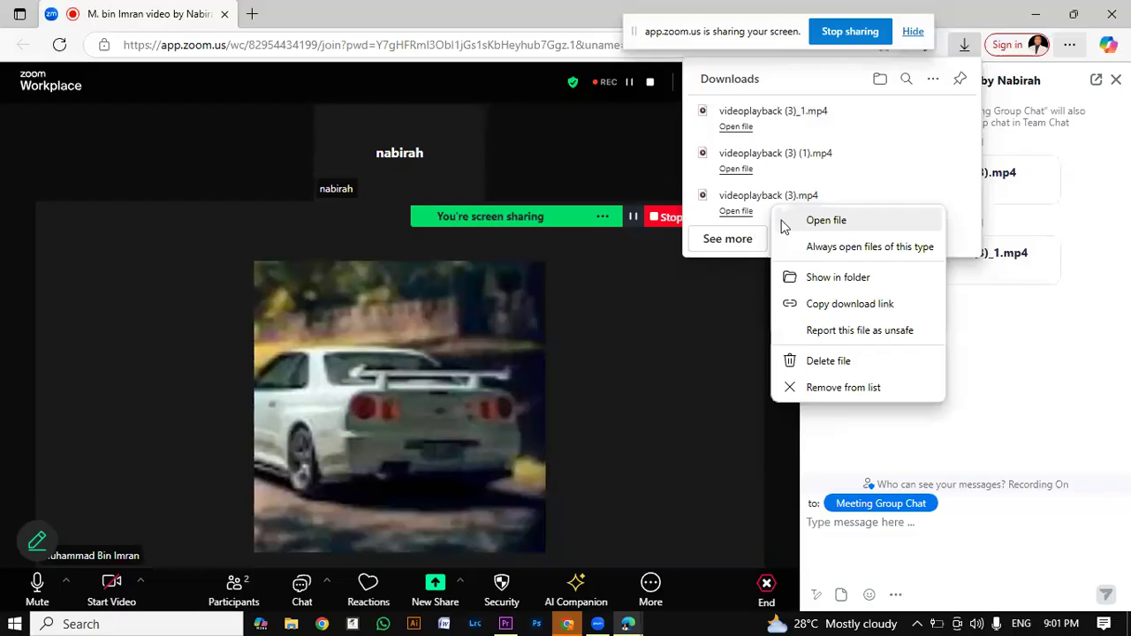
{"action": "left_click", "coordinate": [783, 222]}
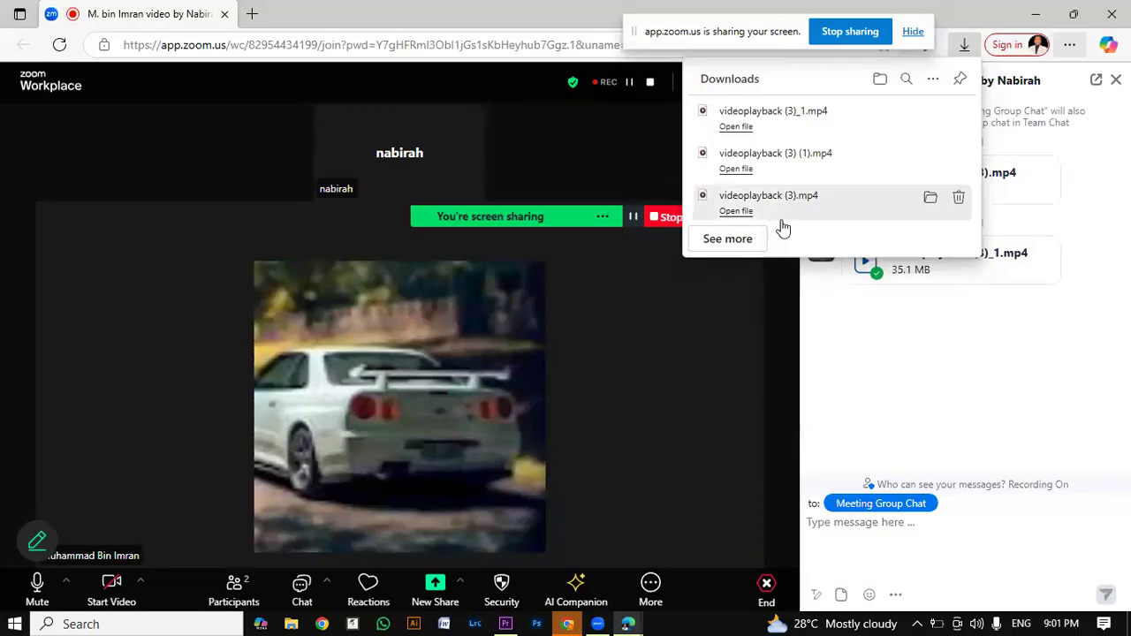
{"action": "right_click", "coordinate": [763, 152]}
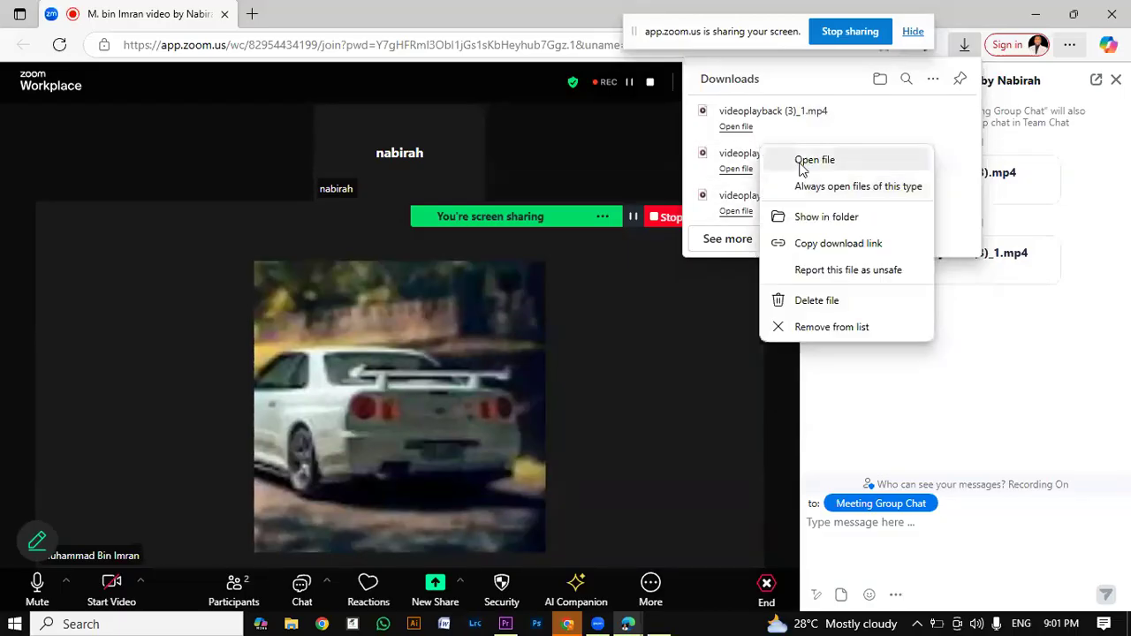
{"action": "left_click", "coordinate": [814, 160]}
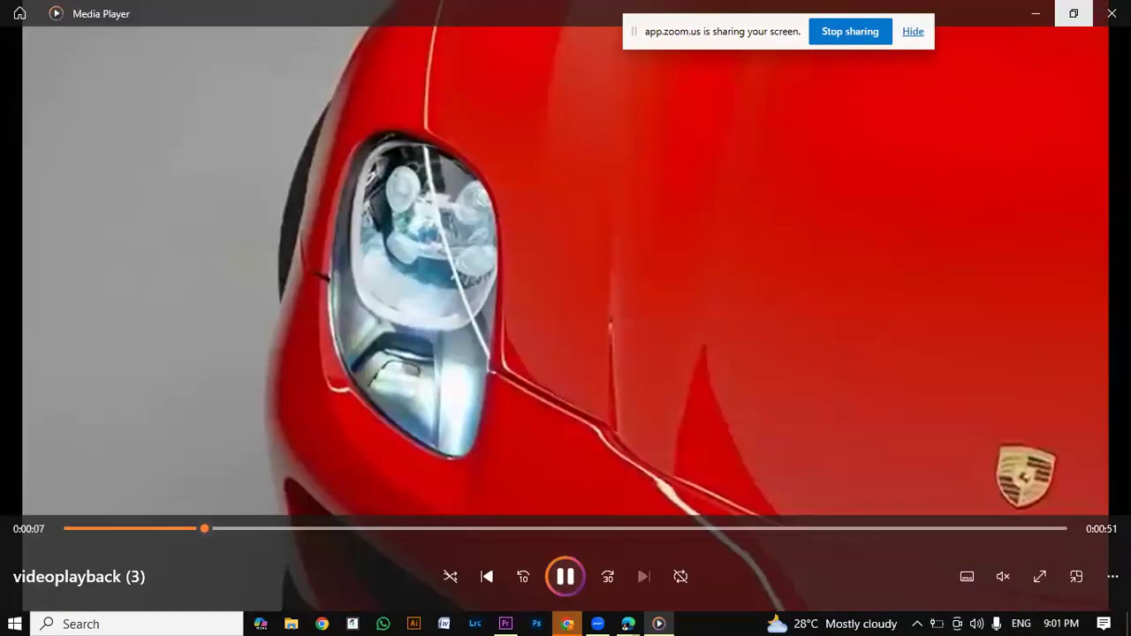
{"action": "left_click", "coordinate": [1112, 13]}
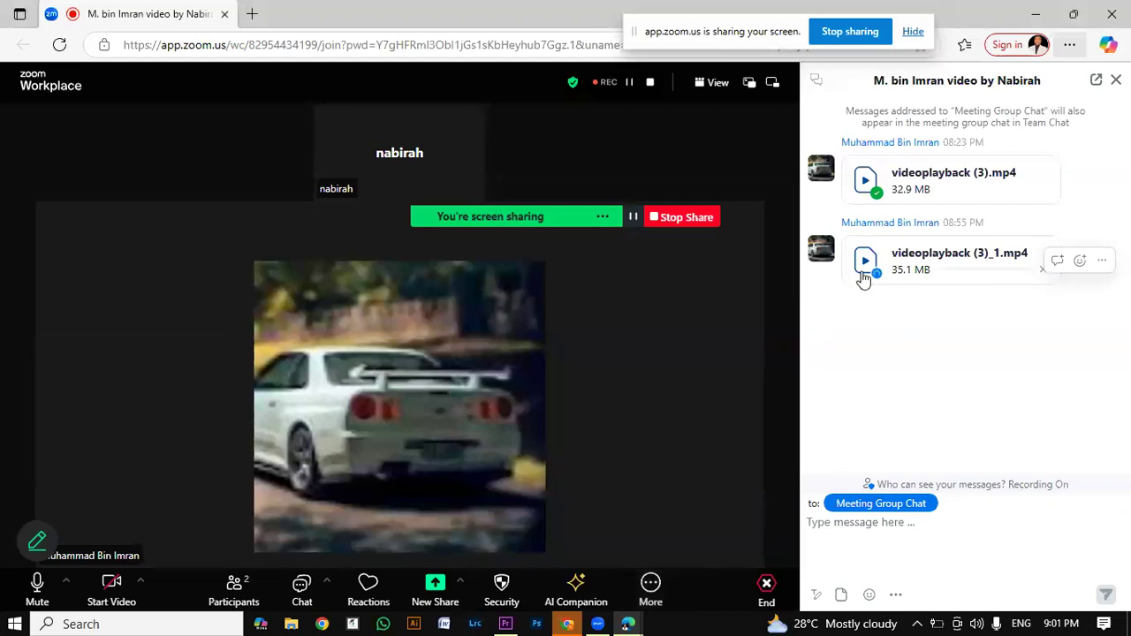